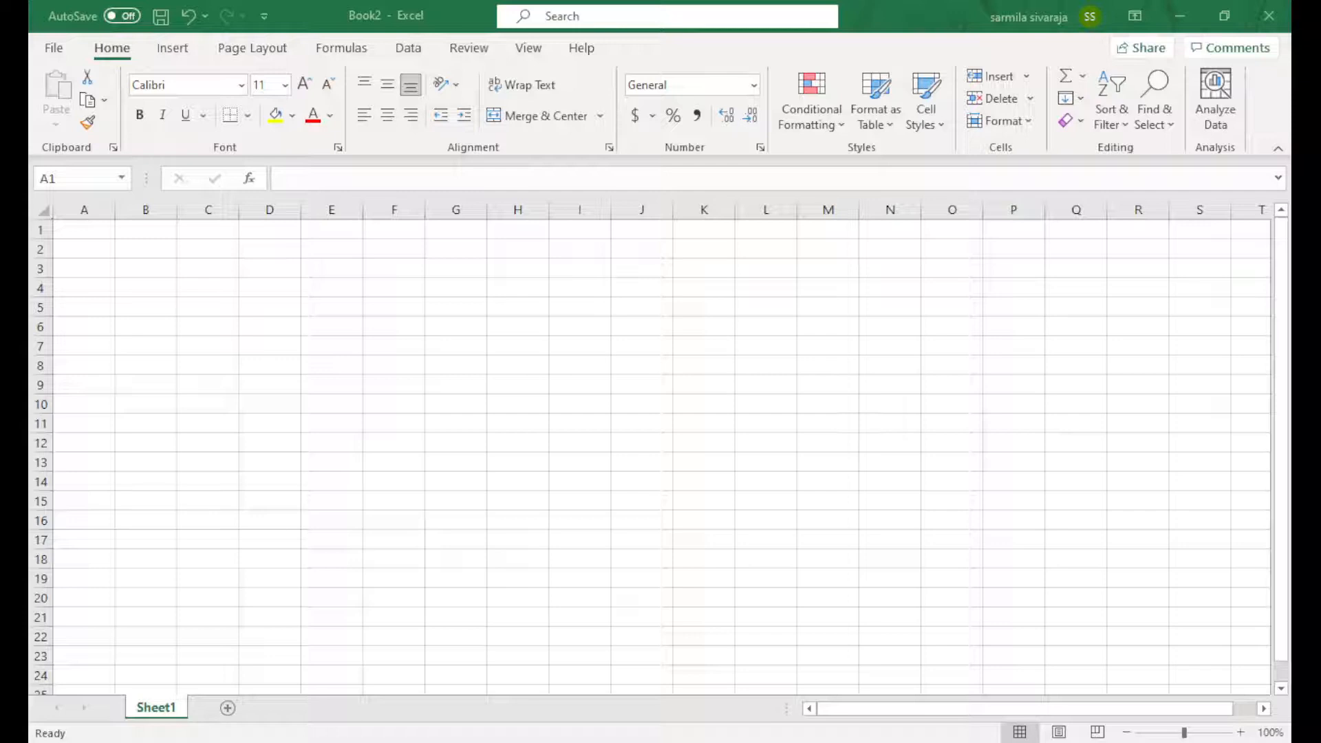
# With cell D6 selected, show the Page Layout tab's page setup and arrange options
pyautogui.click(269, 326)
pyautogui.click(185, 54)
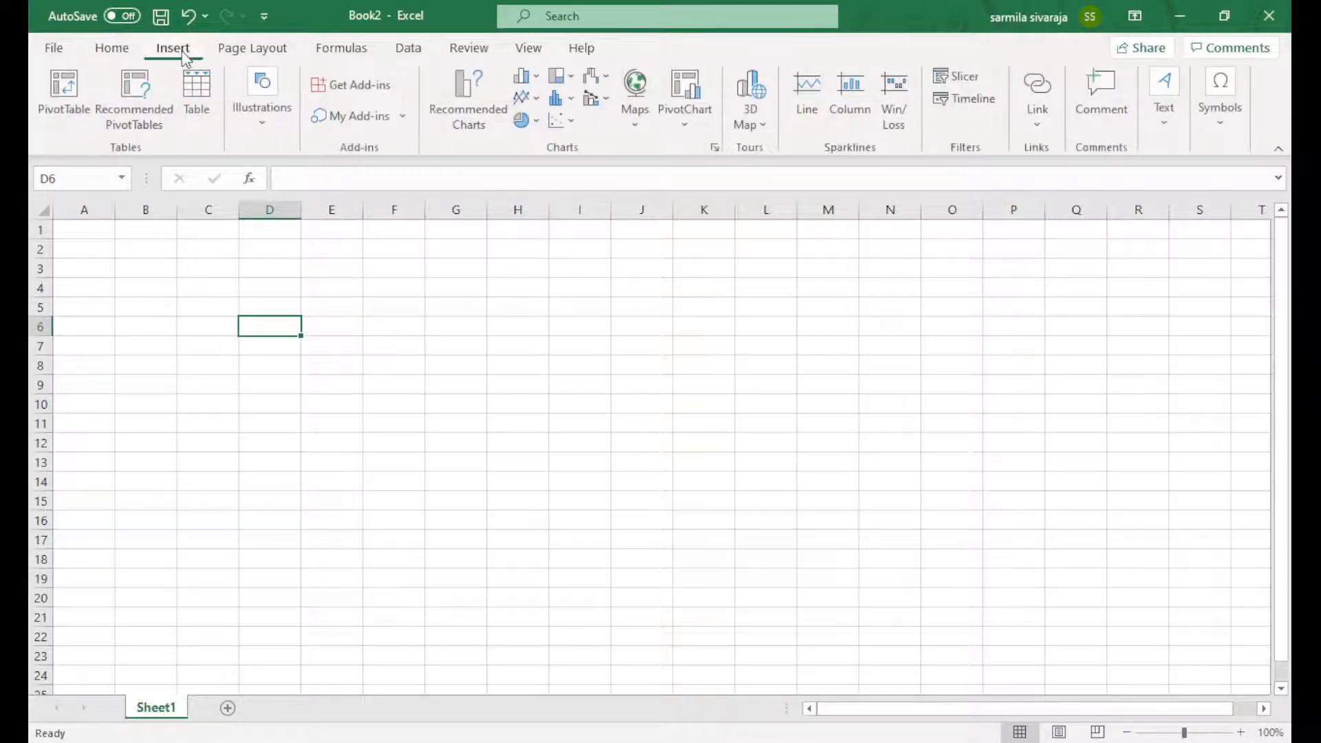
pyautogui.click(247, 52)
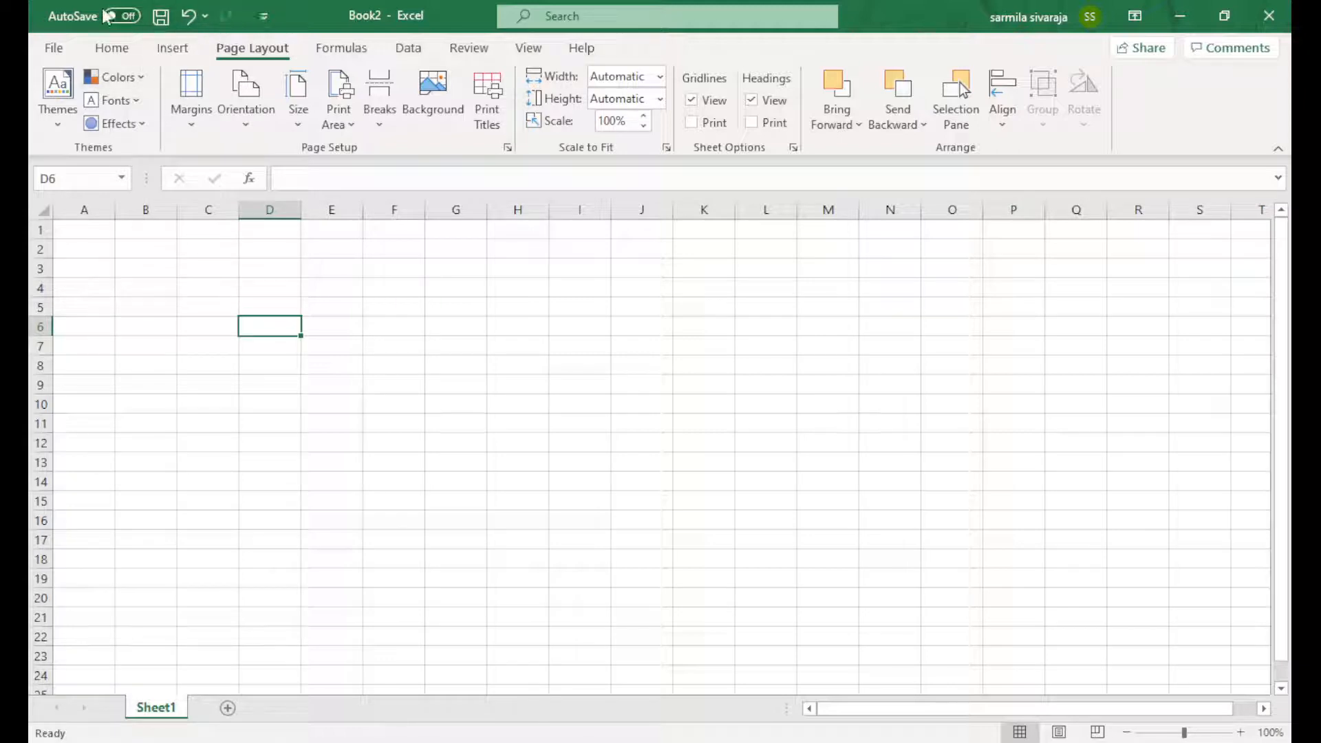
# Add New and Sort shortcuts to the Quick Access Toolbar
pyautogui.click(265, 17)
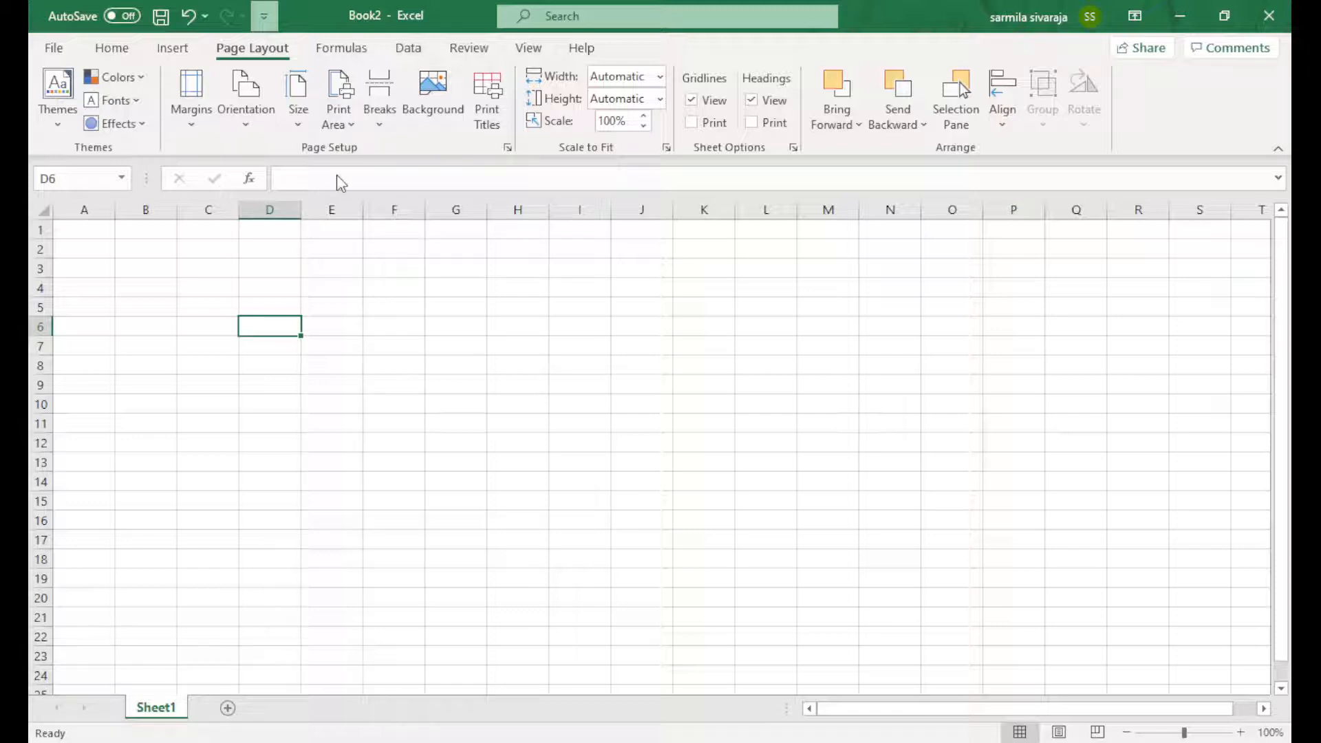
pyautogui.click(325, 101)
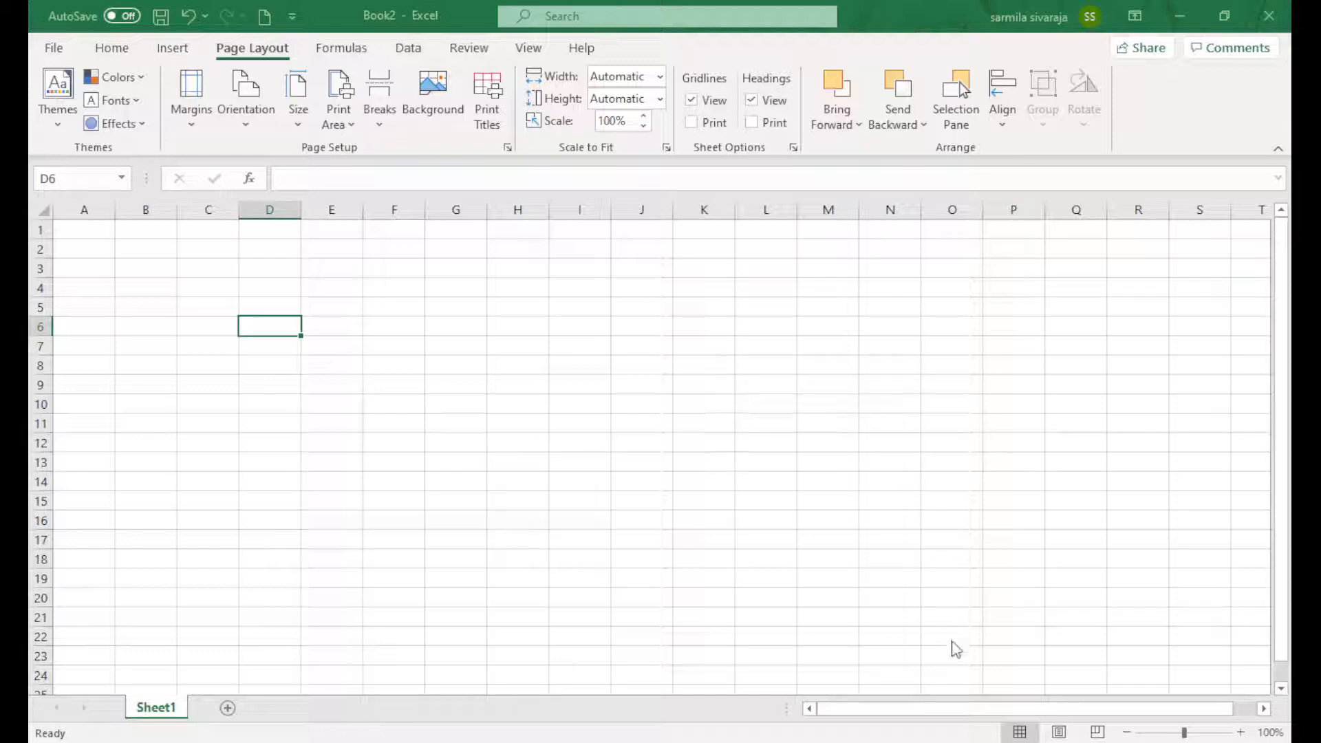
pyautogui.click(939, 680)
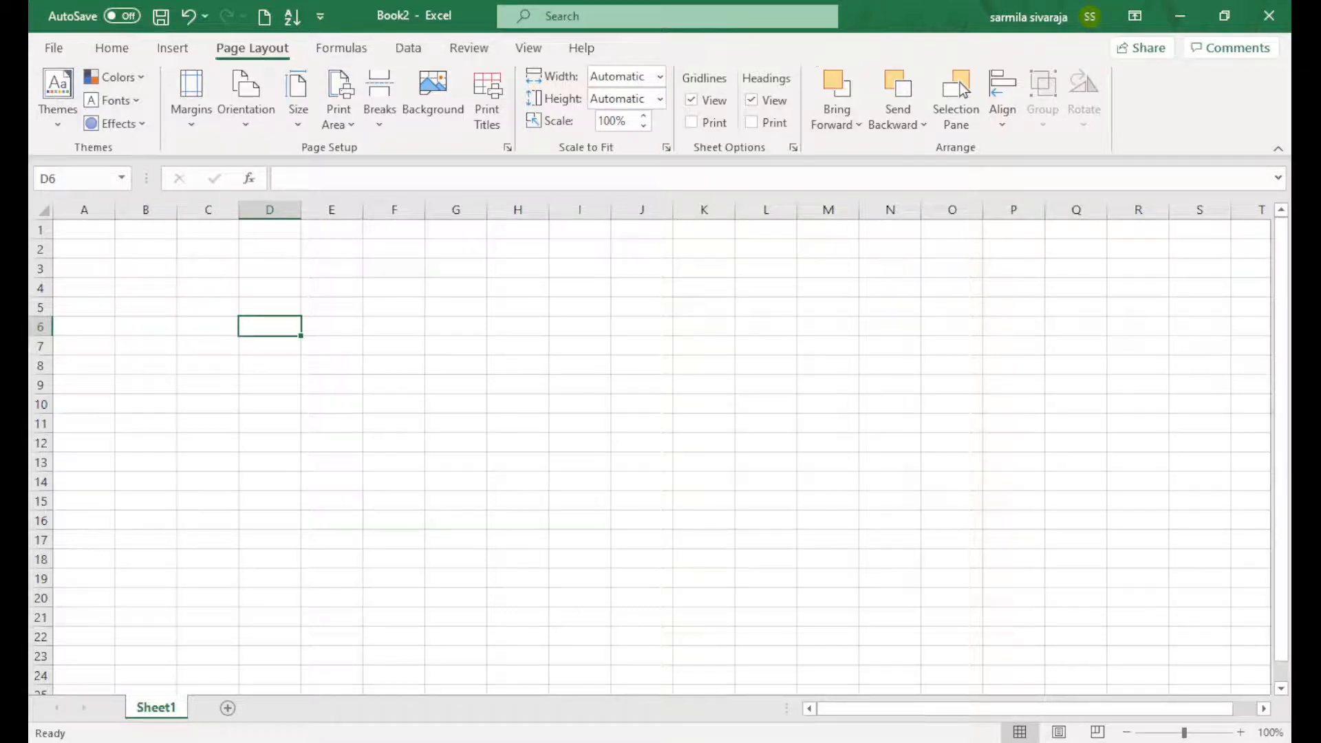
# Try the Show Tabs Only and Auto-hide ribbon layouts, returning to the Home tab
pyautogui.click(103, 48)
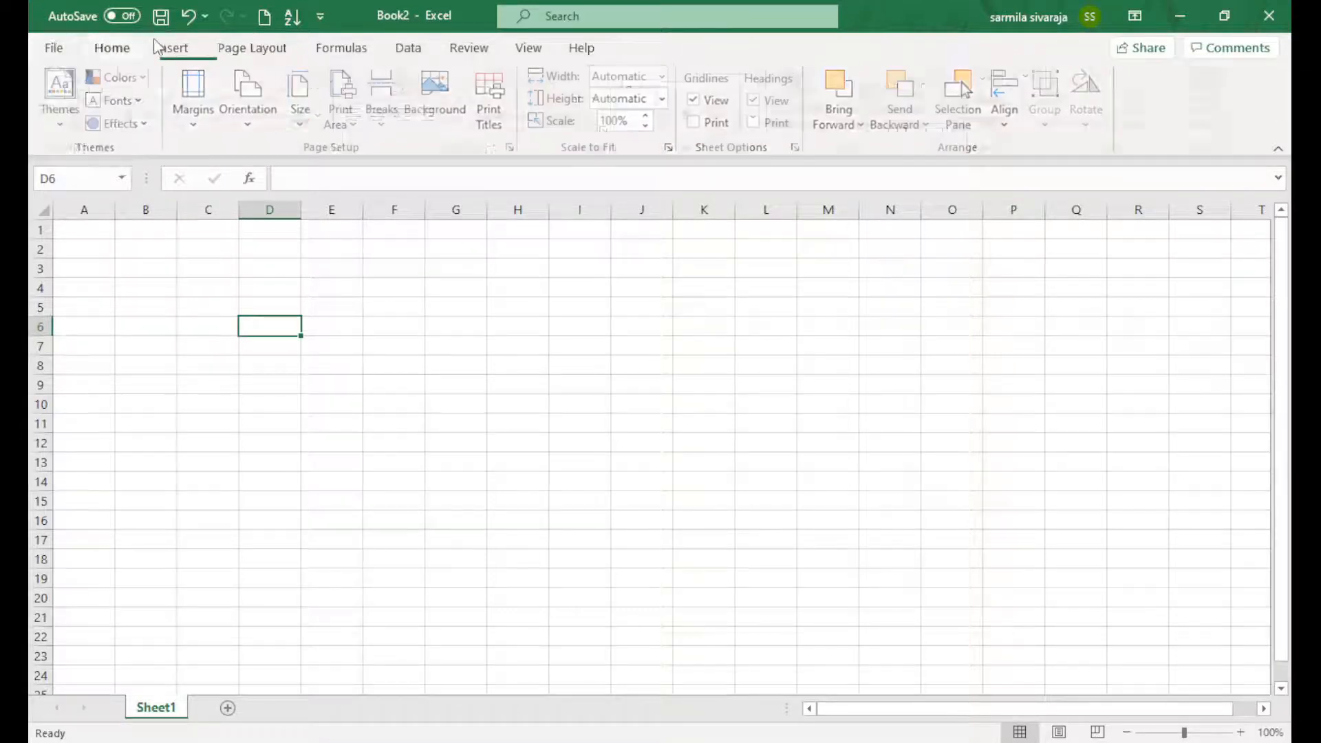
pyautogui.click(177, 47)
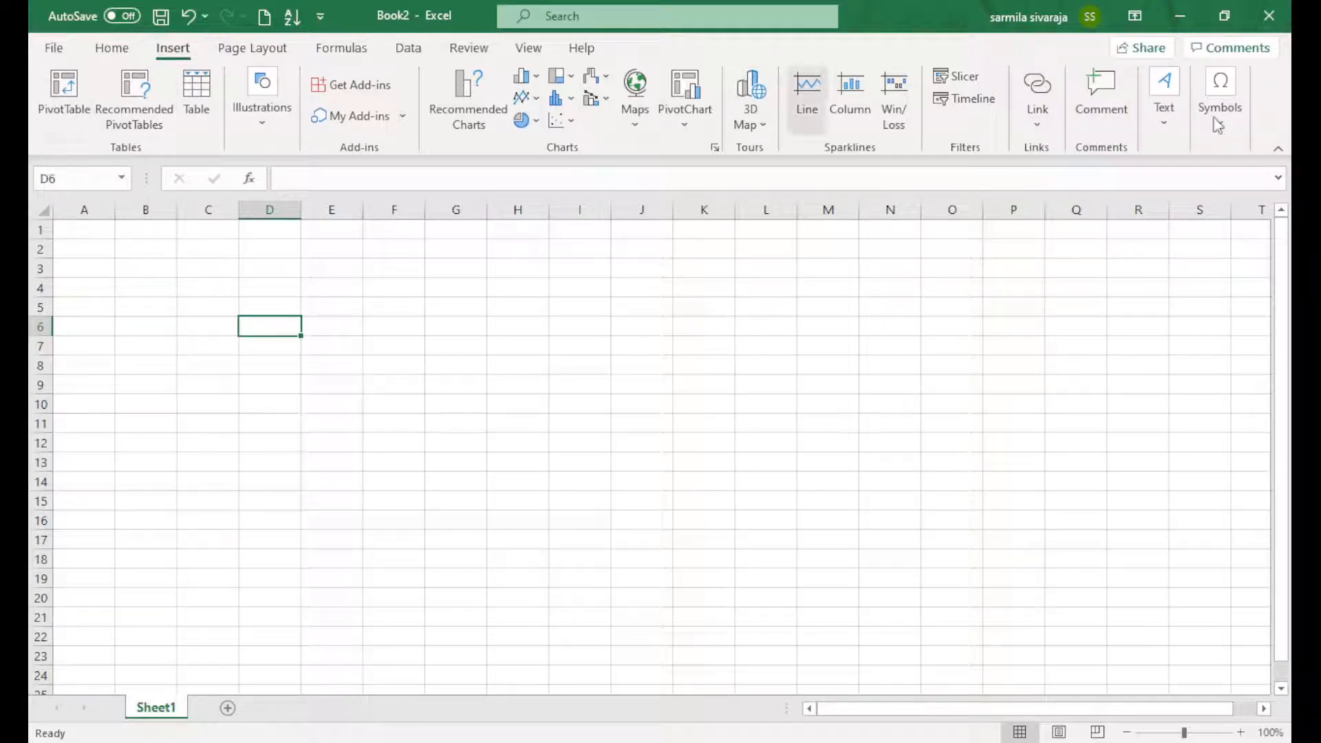
pyautogui.click(117, 49)
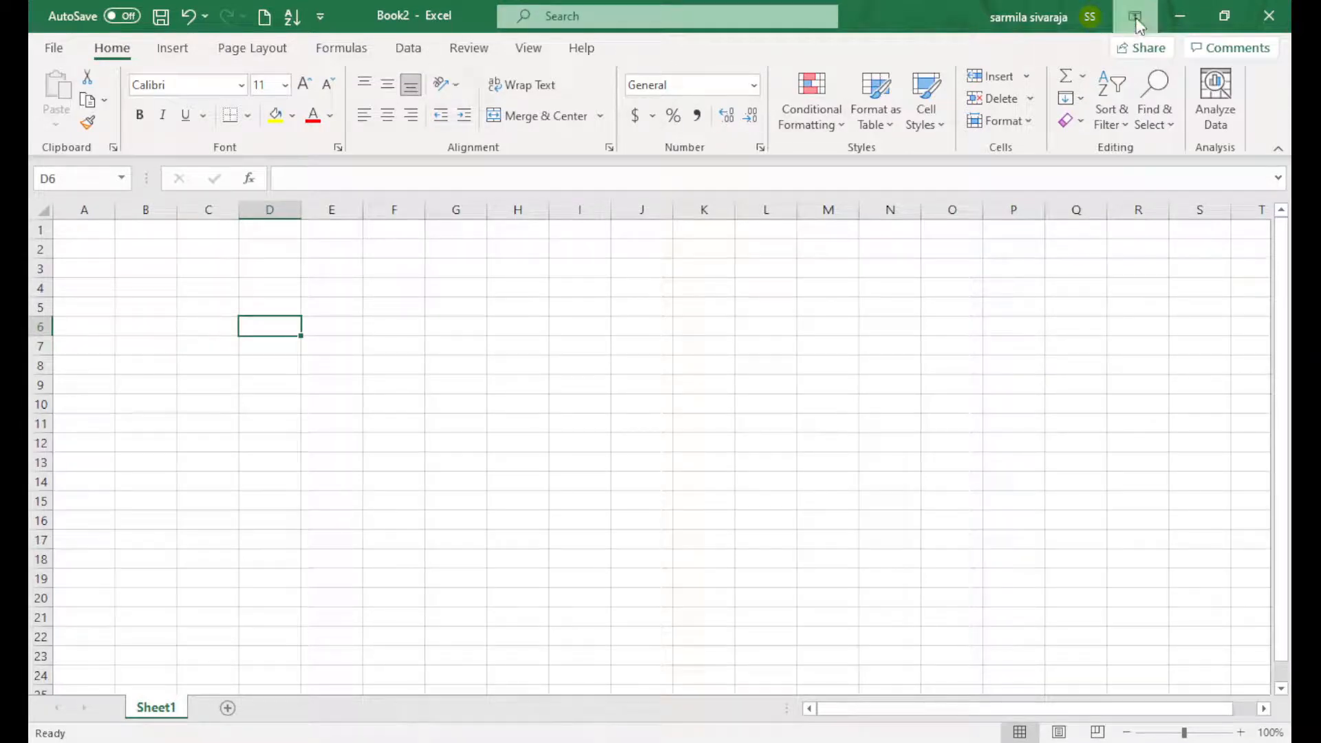
pyautogui.click(1142, 137)
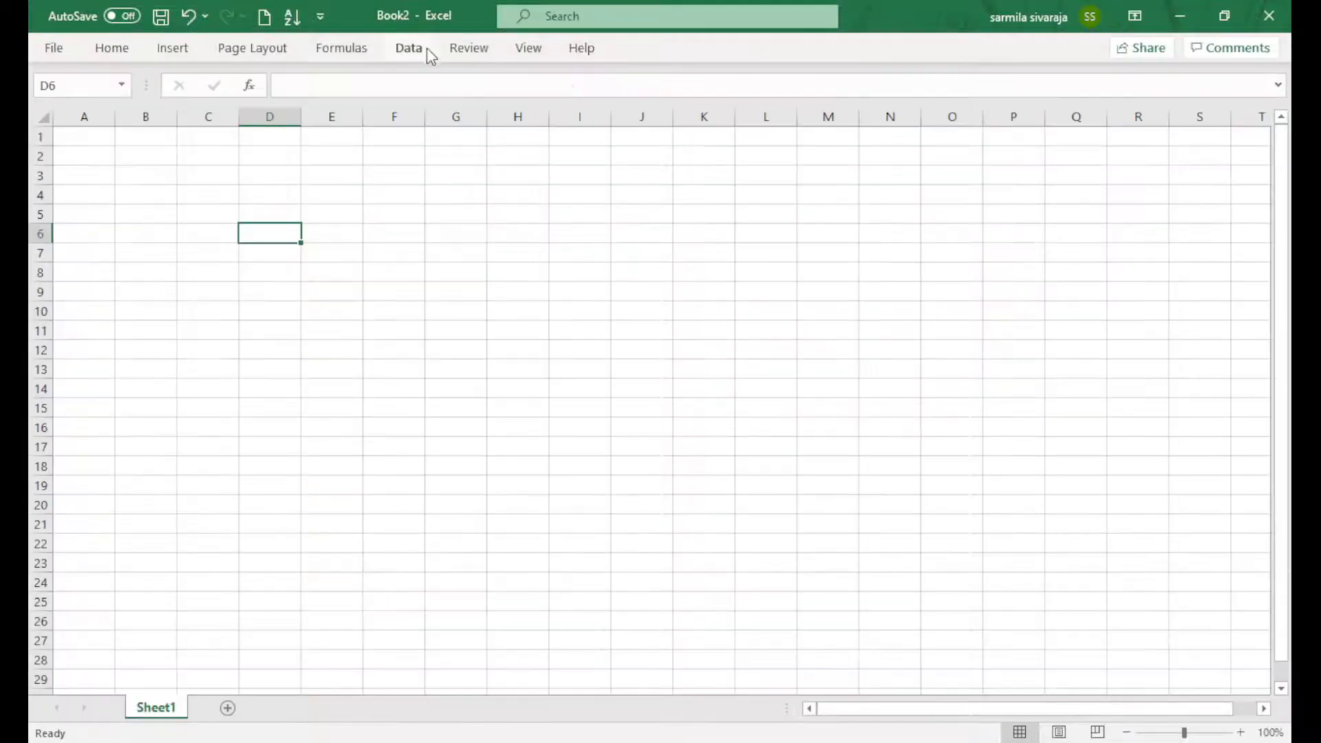
pyautogui.click(1142, 69)
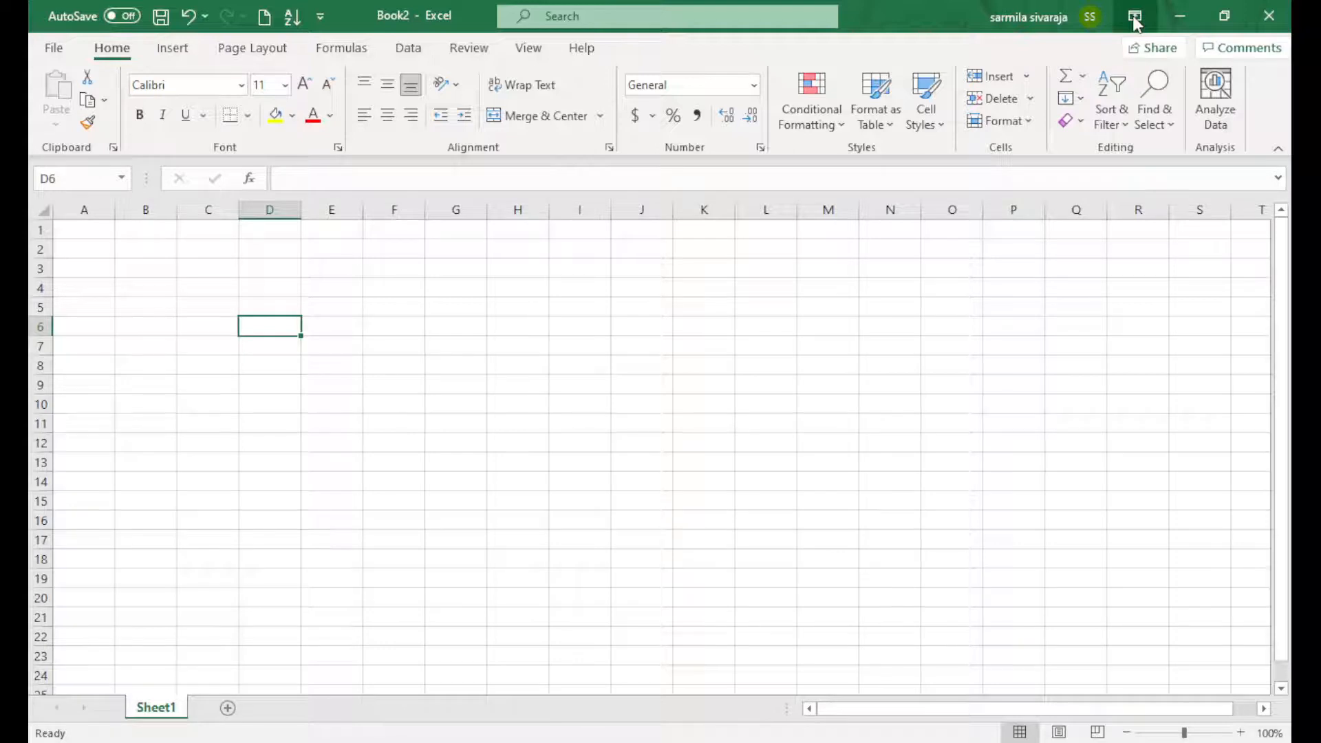
# Browse the additional workbook templates in the File view
pyautogui.click(59, 50)
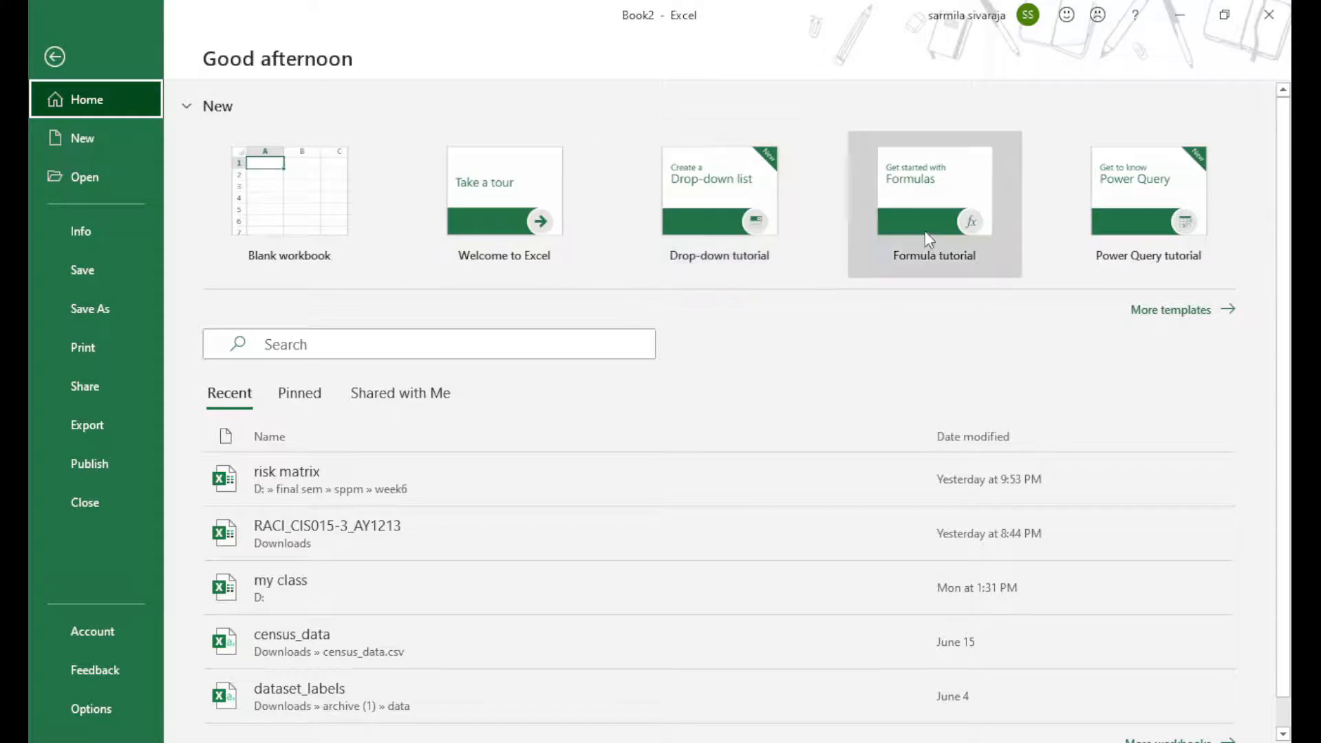
pyautogui.click(1187, 311)
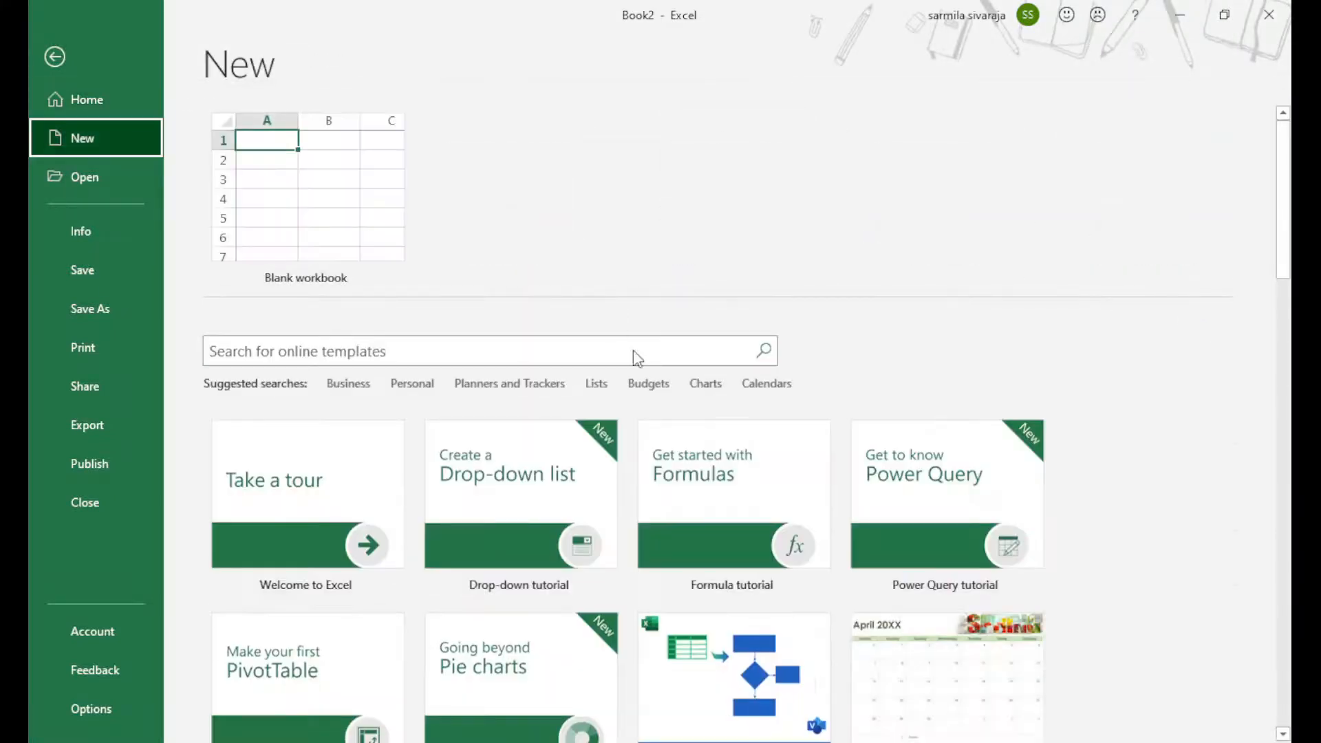
pyautogui.scroll(-6, 632, 357)
pyautogui.scroll(-1, 473, 321)
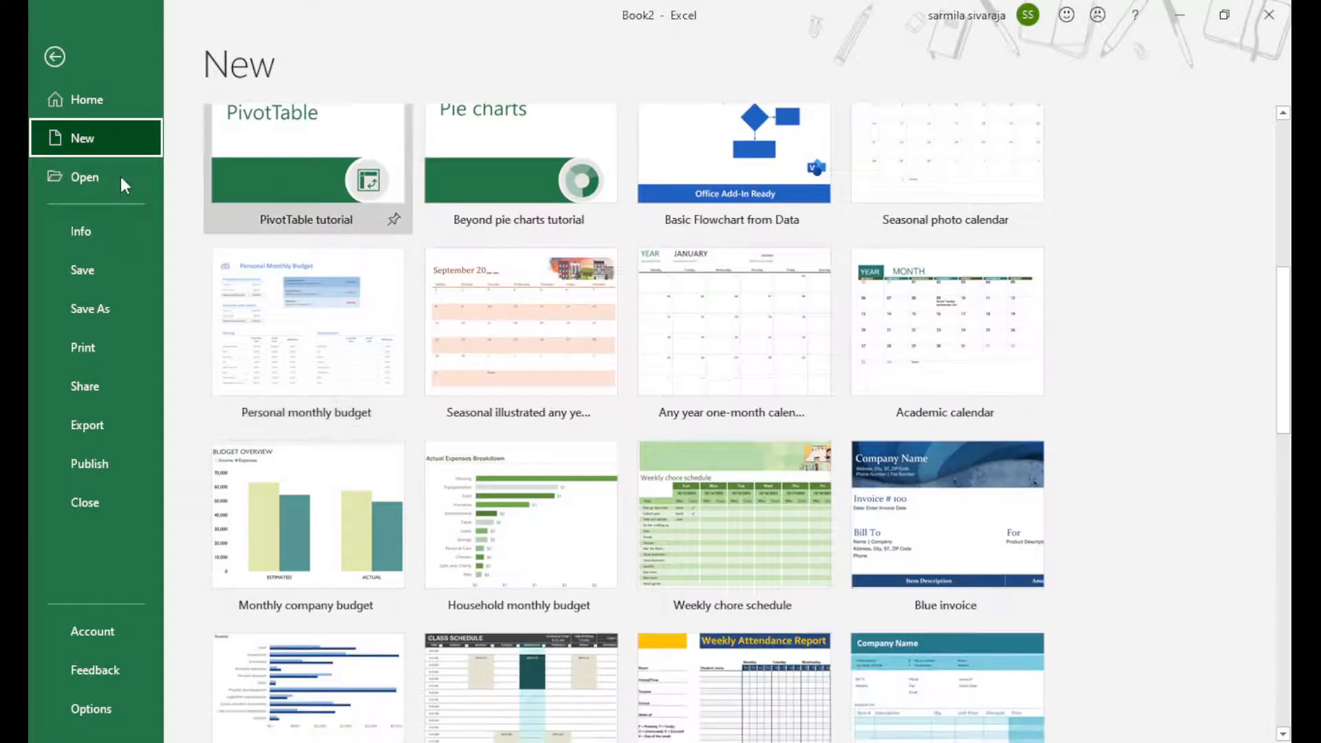
# Review the workbook's Info page with all properties shown, then go to Save As
pyautogui.click(85, 231)
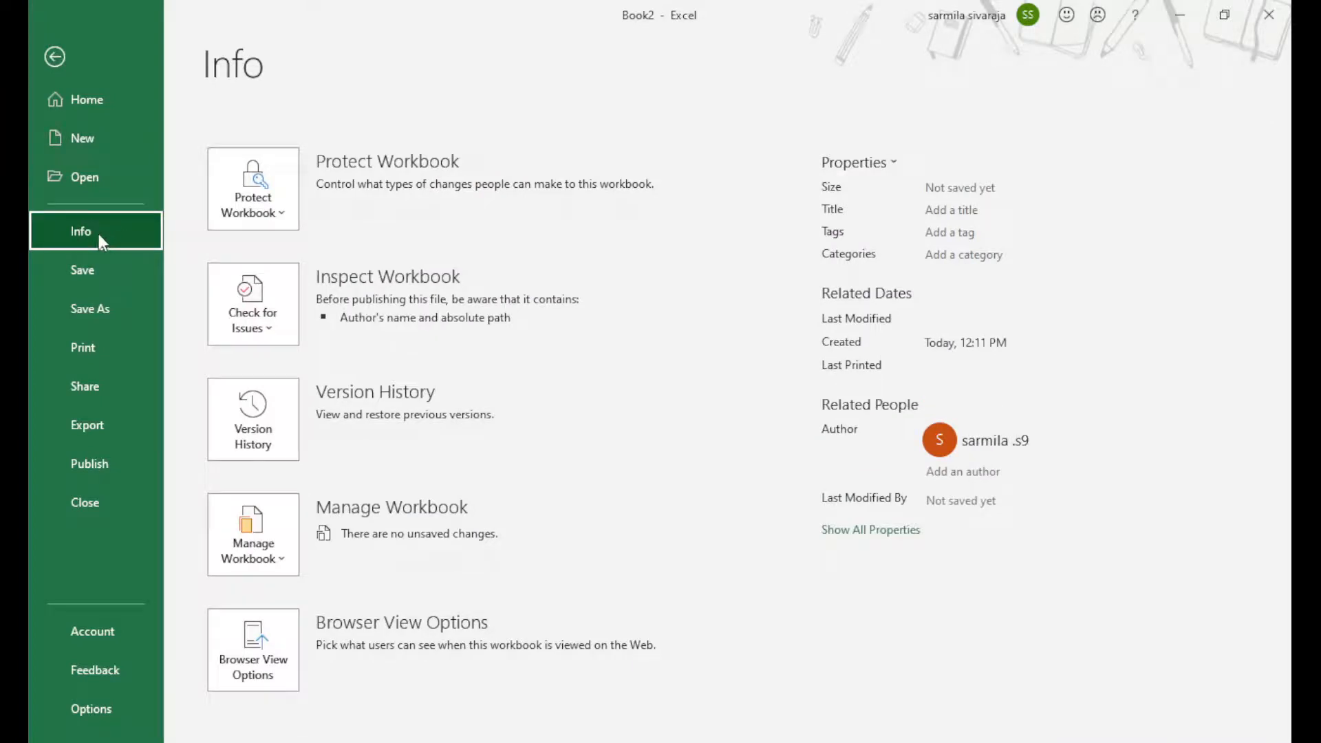
pyautogui.click(953, 212)
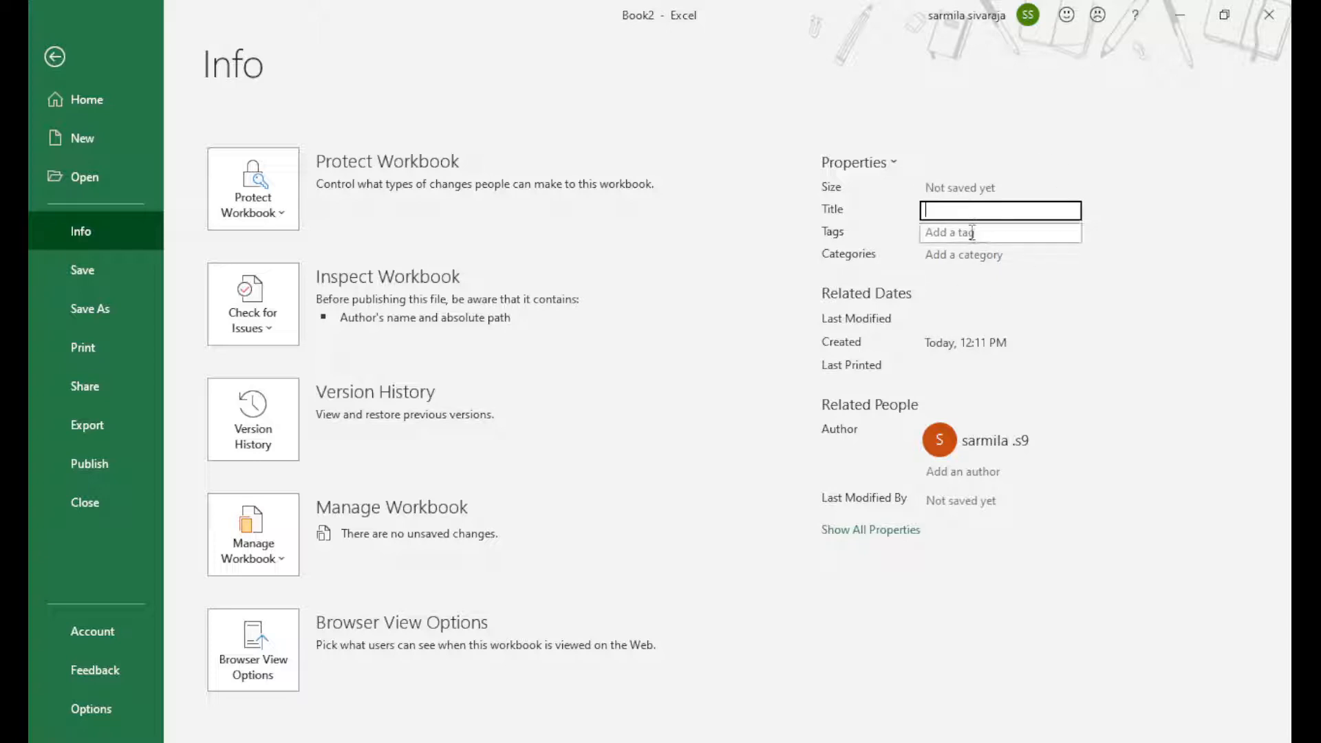
pyautogui.click(881, 531)
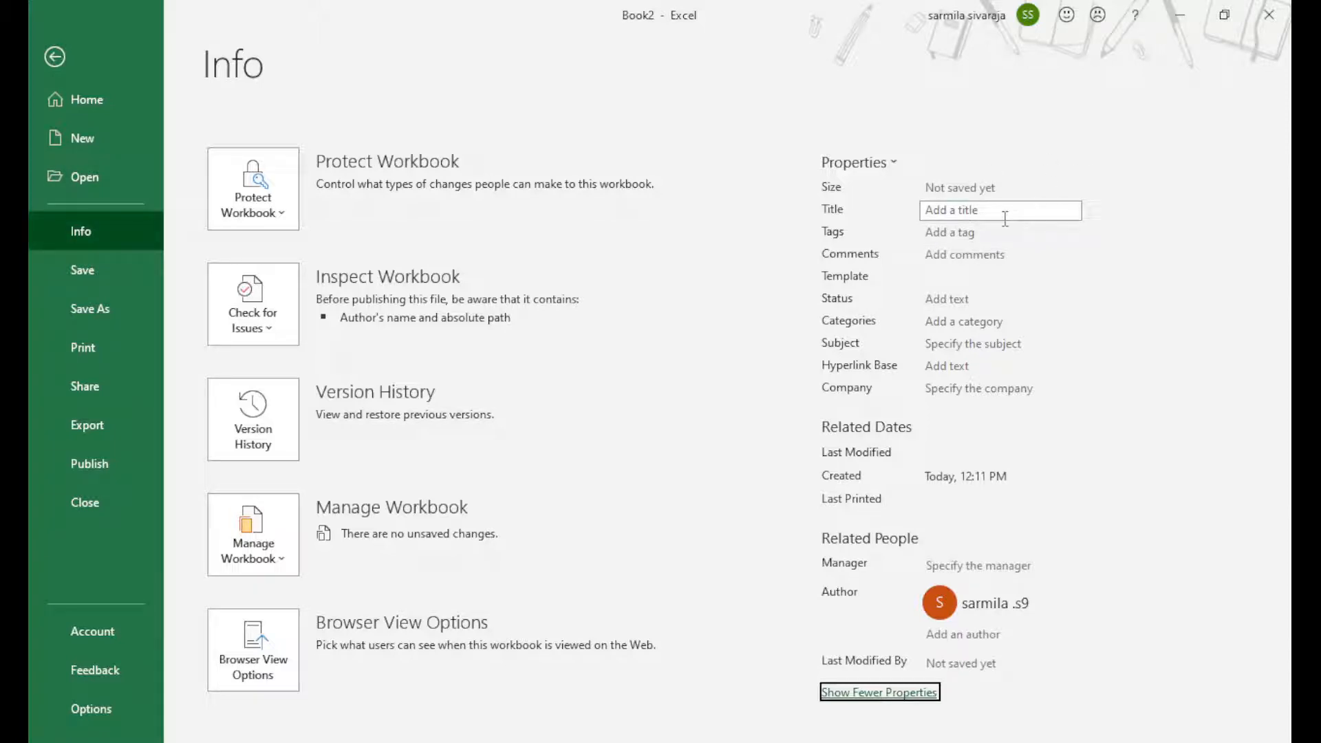
pyautogui.click(117, 307)
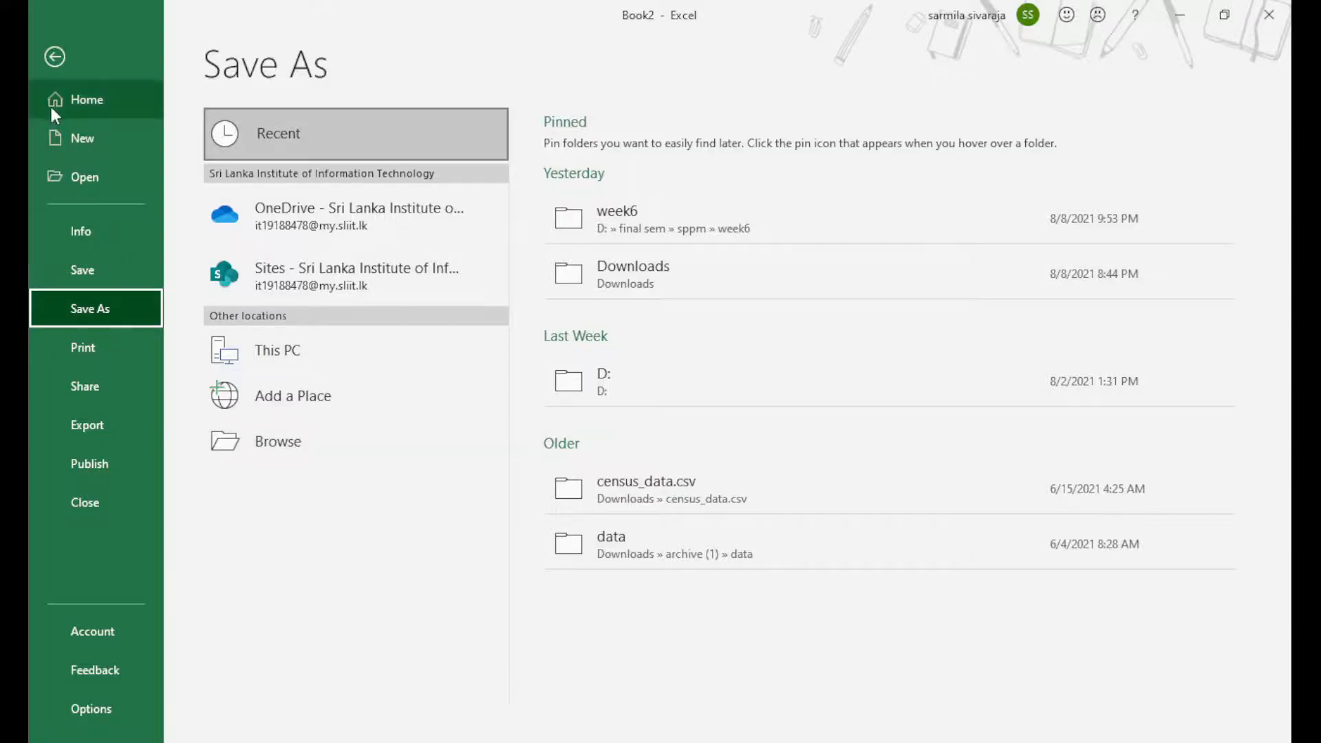
# Look over the Save As and Print pages, then return to the worksheet
pyautogui.click(54, 57)
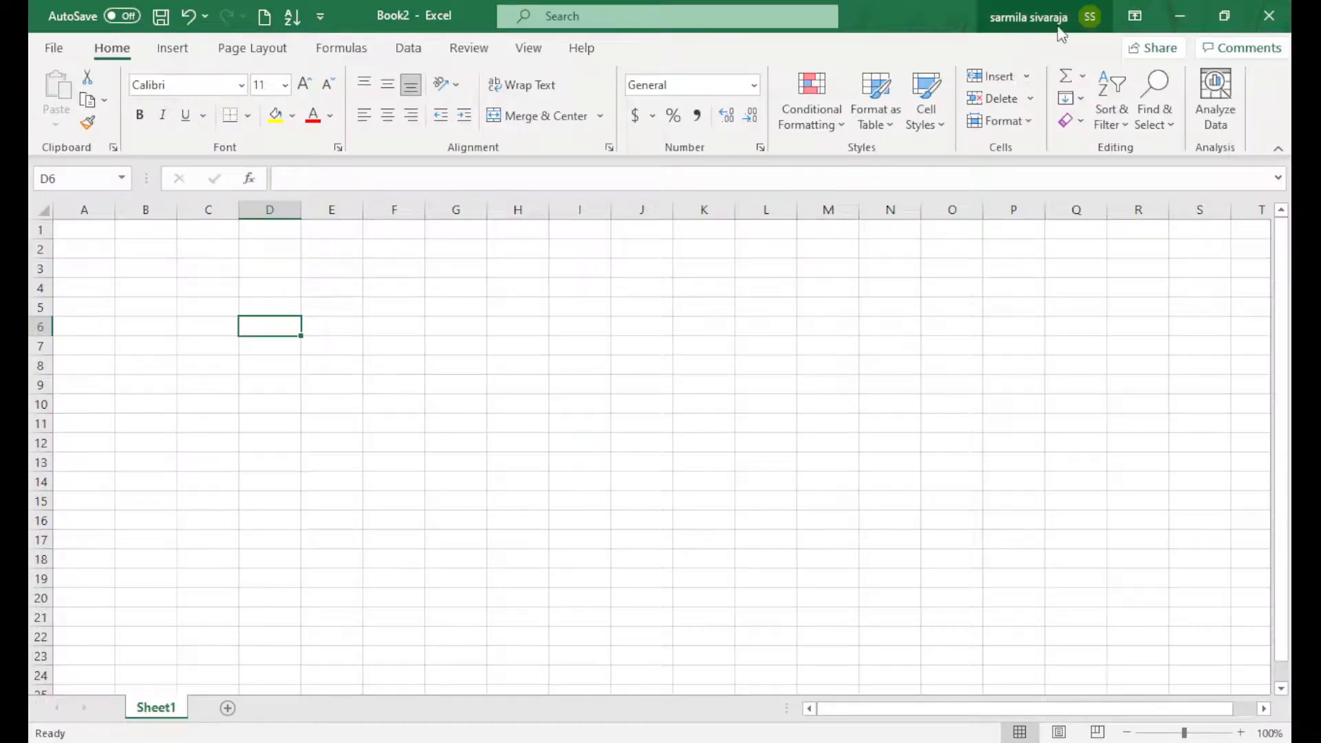
pyautogui.click(65, 50)
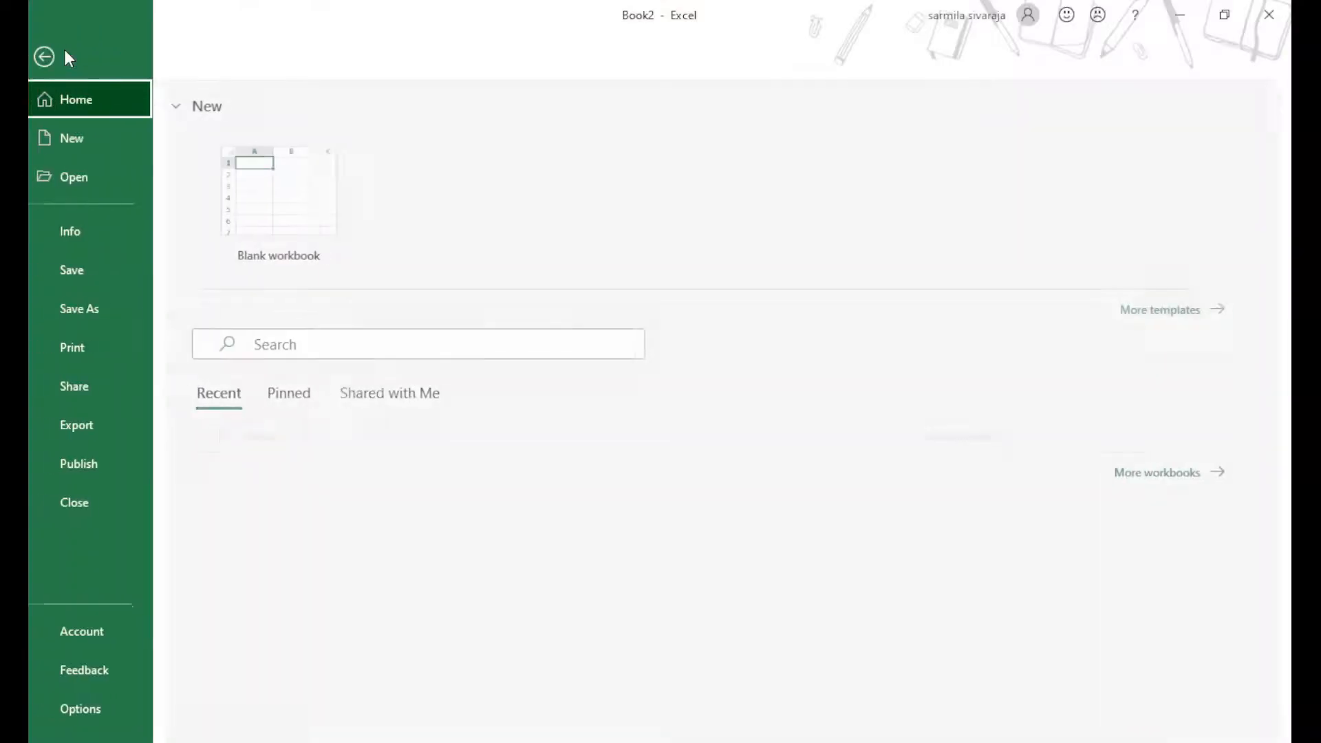
pyautogui.click(103, 308)
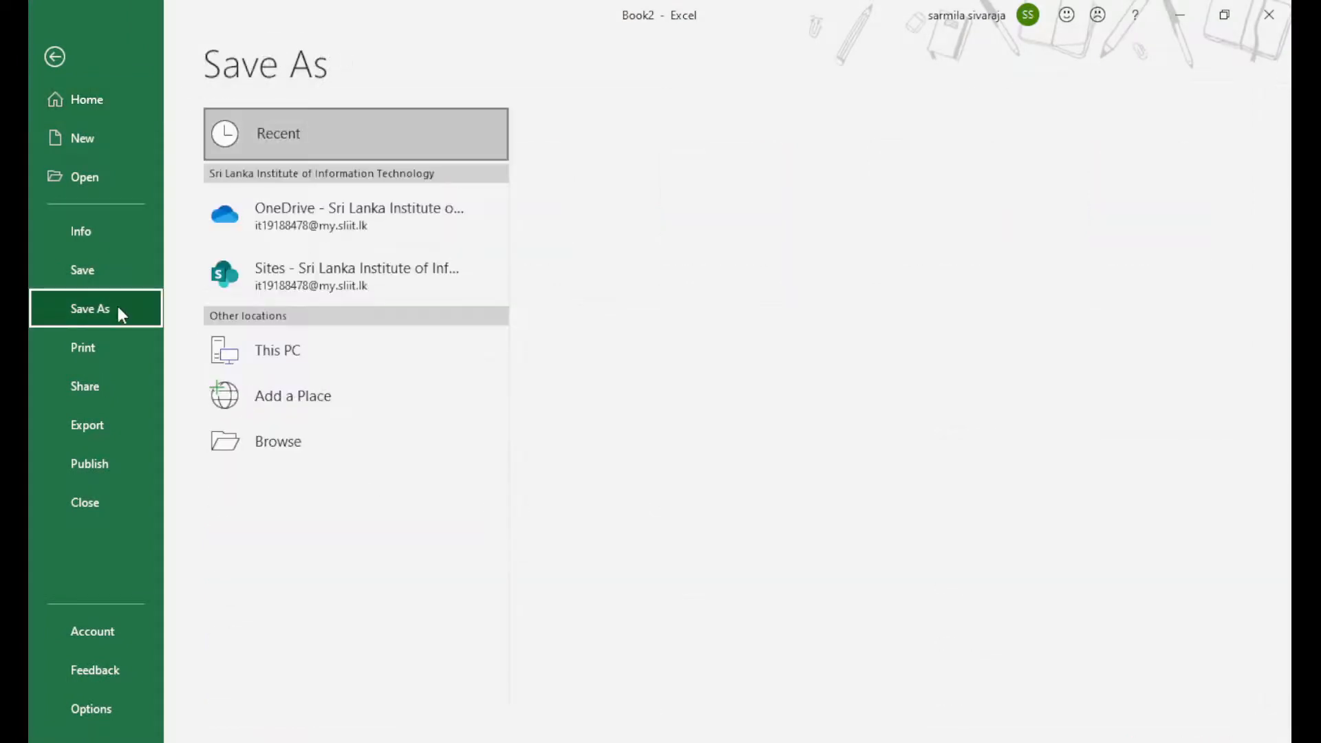
pyautogui.click(110, 351)
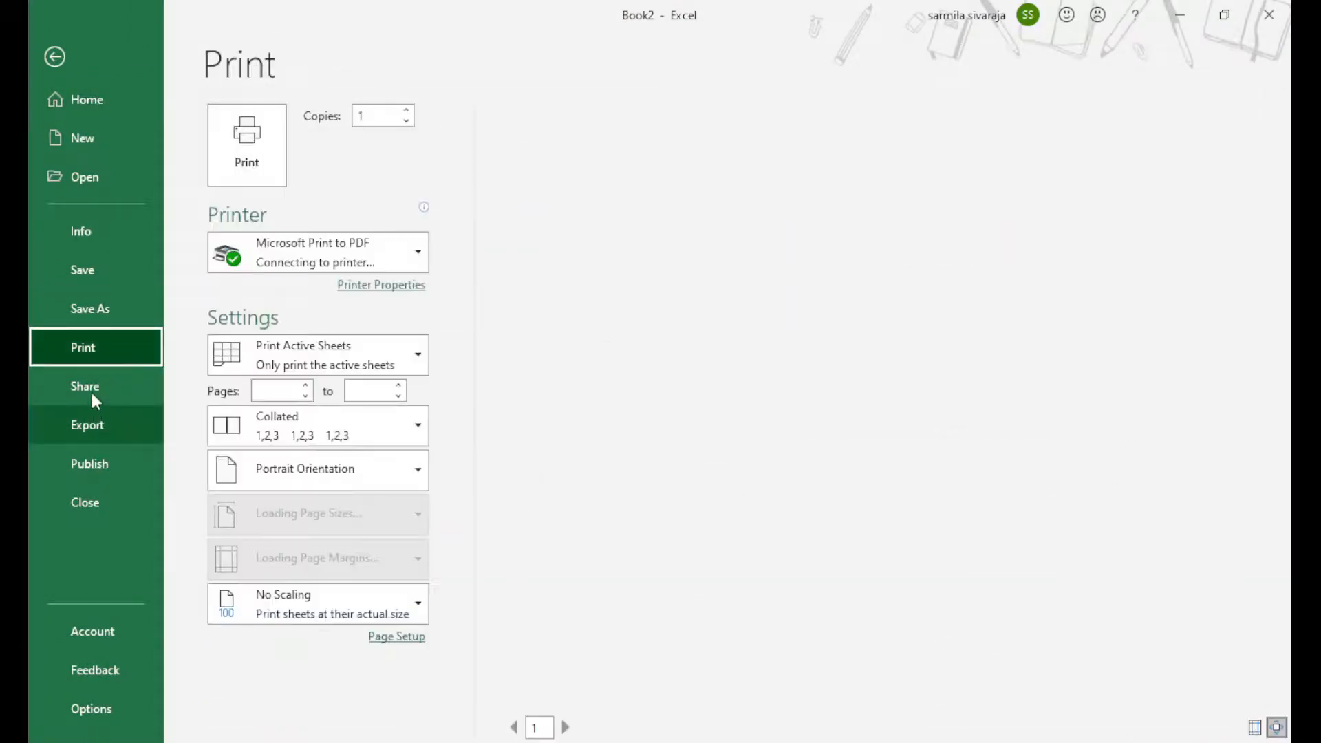
pyautogui.press('Escape')
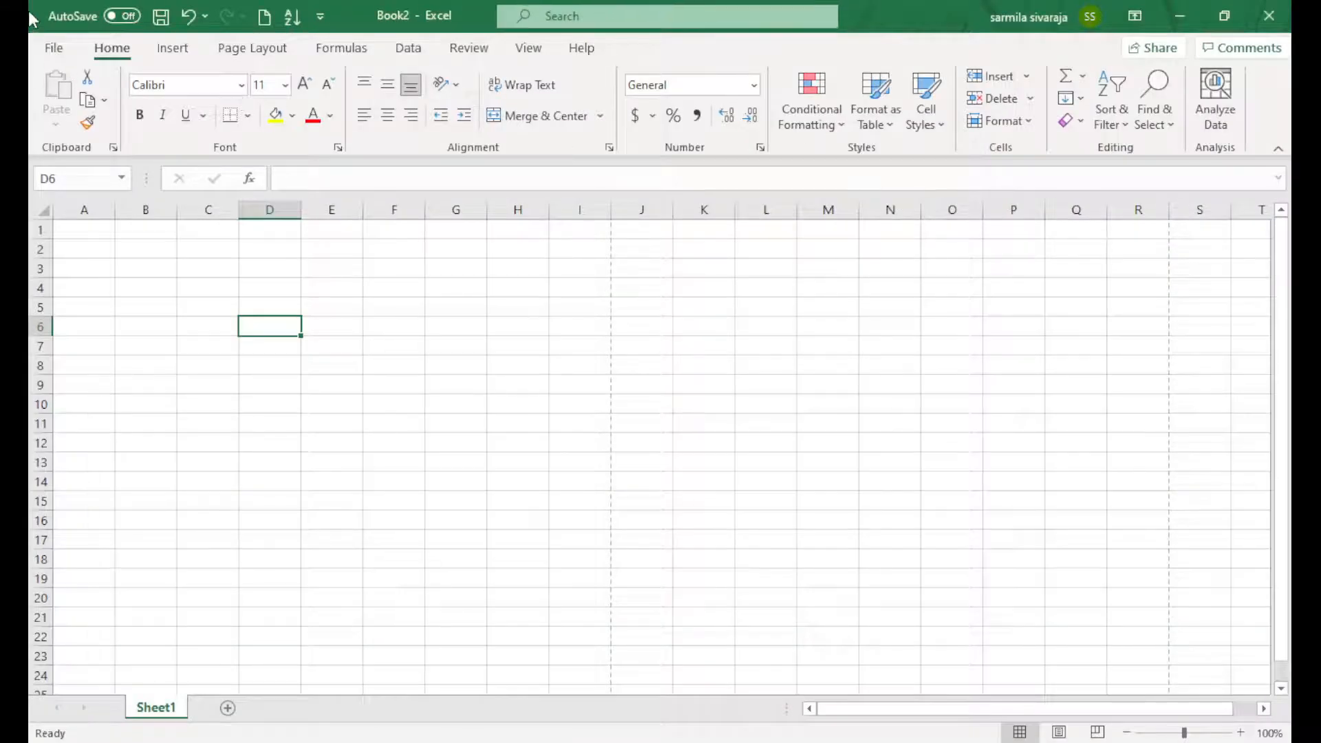
# Visit the Export page and the cancelled Save As Browse dialog, ending on the Account page
pyautogui.click(54, 49)
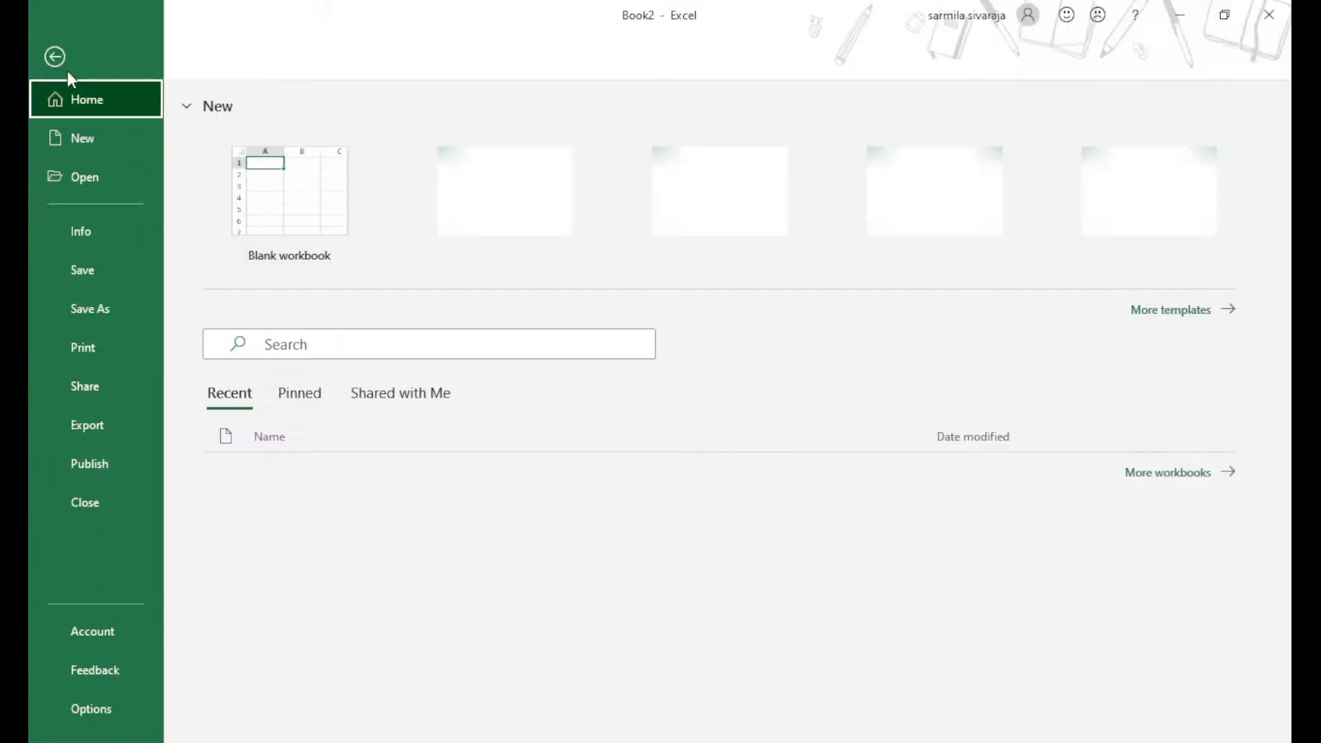
pyautogui.click(95, 436)
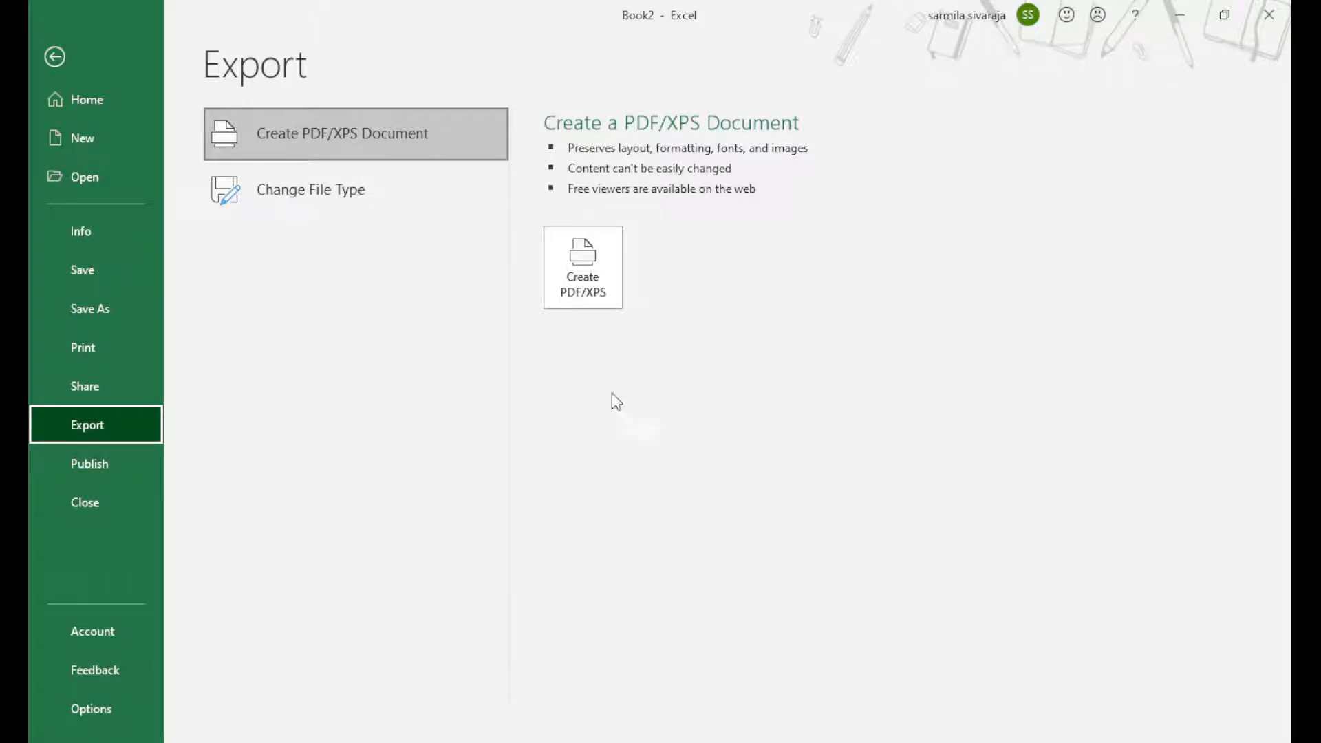
pyautogui.click(81, 312)
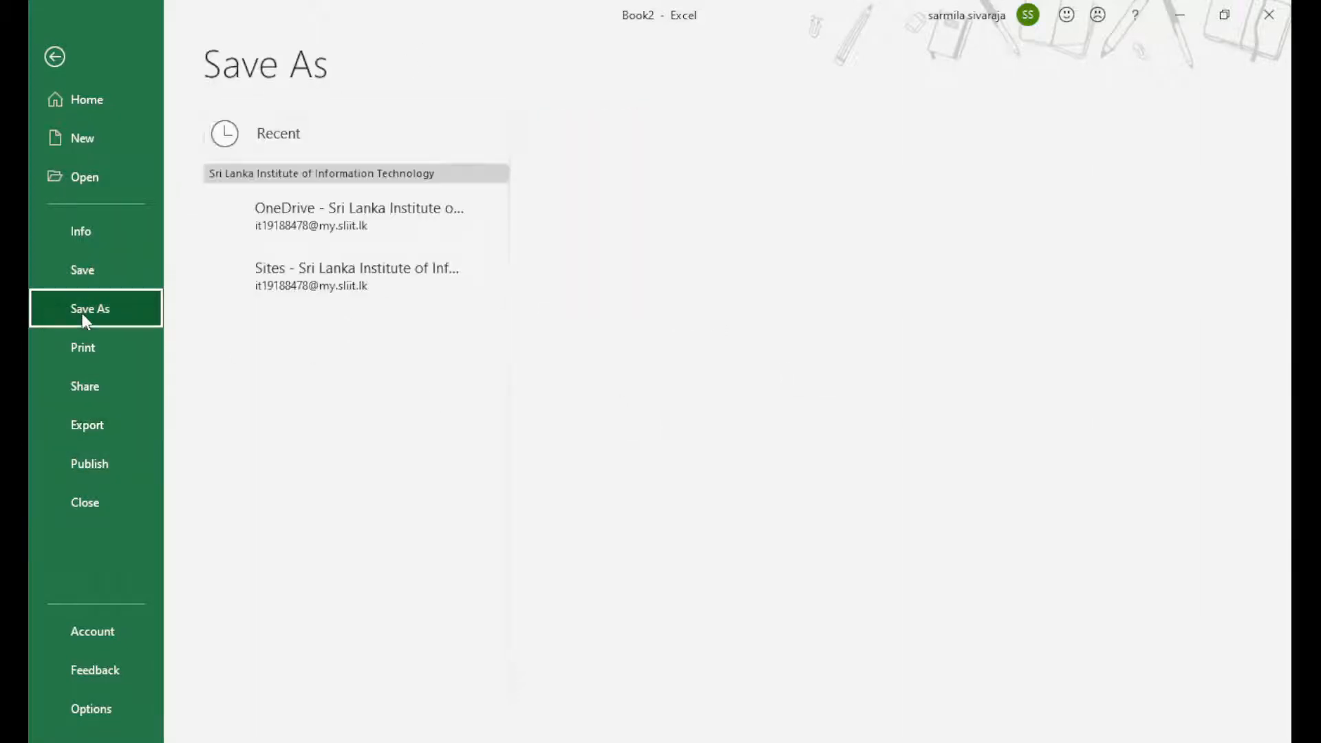
pyautogui.click(262, 448)
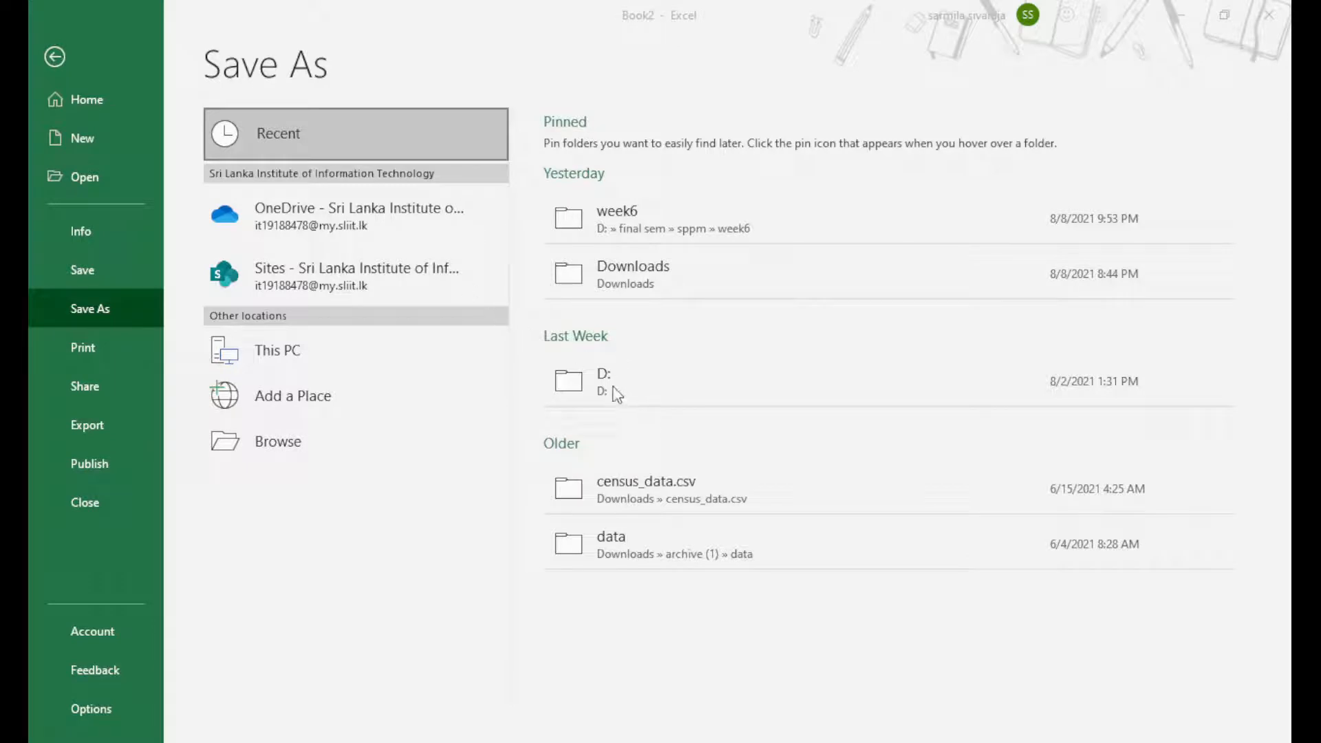
pyautogui.click(854, 482)
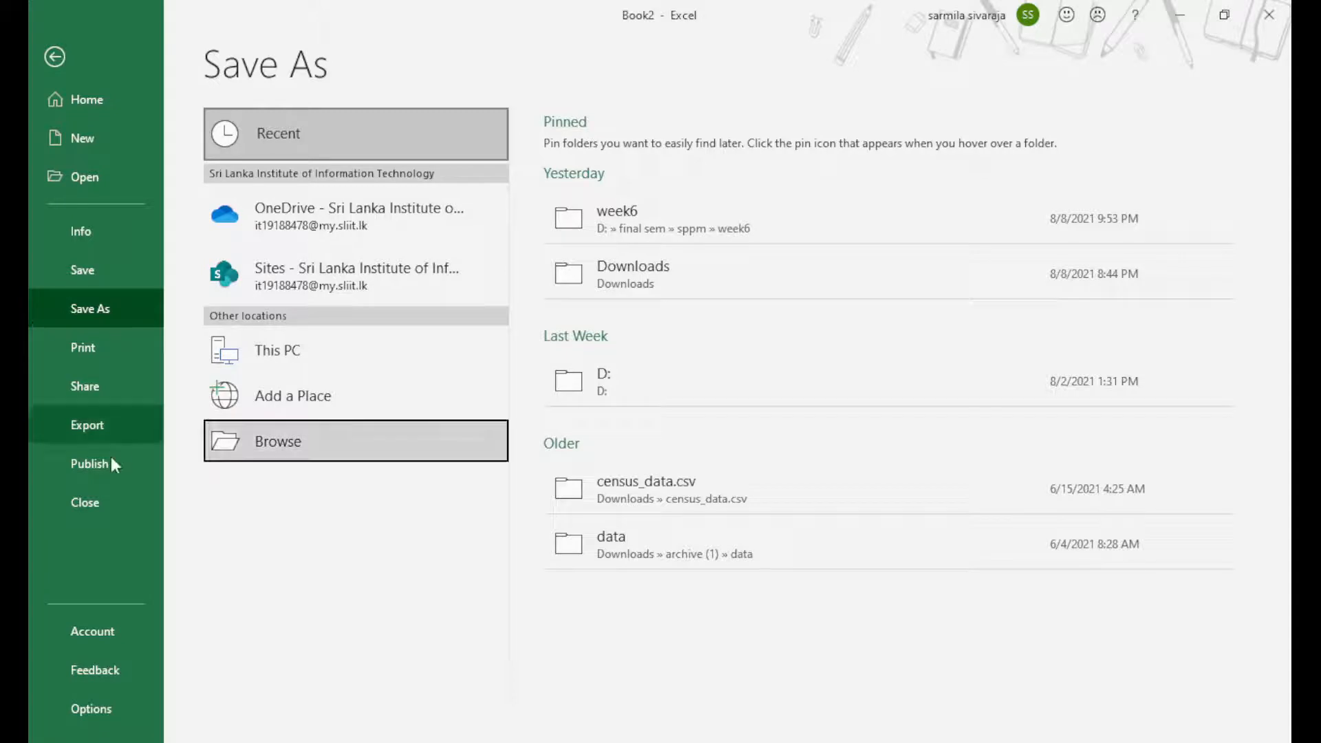
pyautogui.click(104, 633)
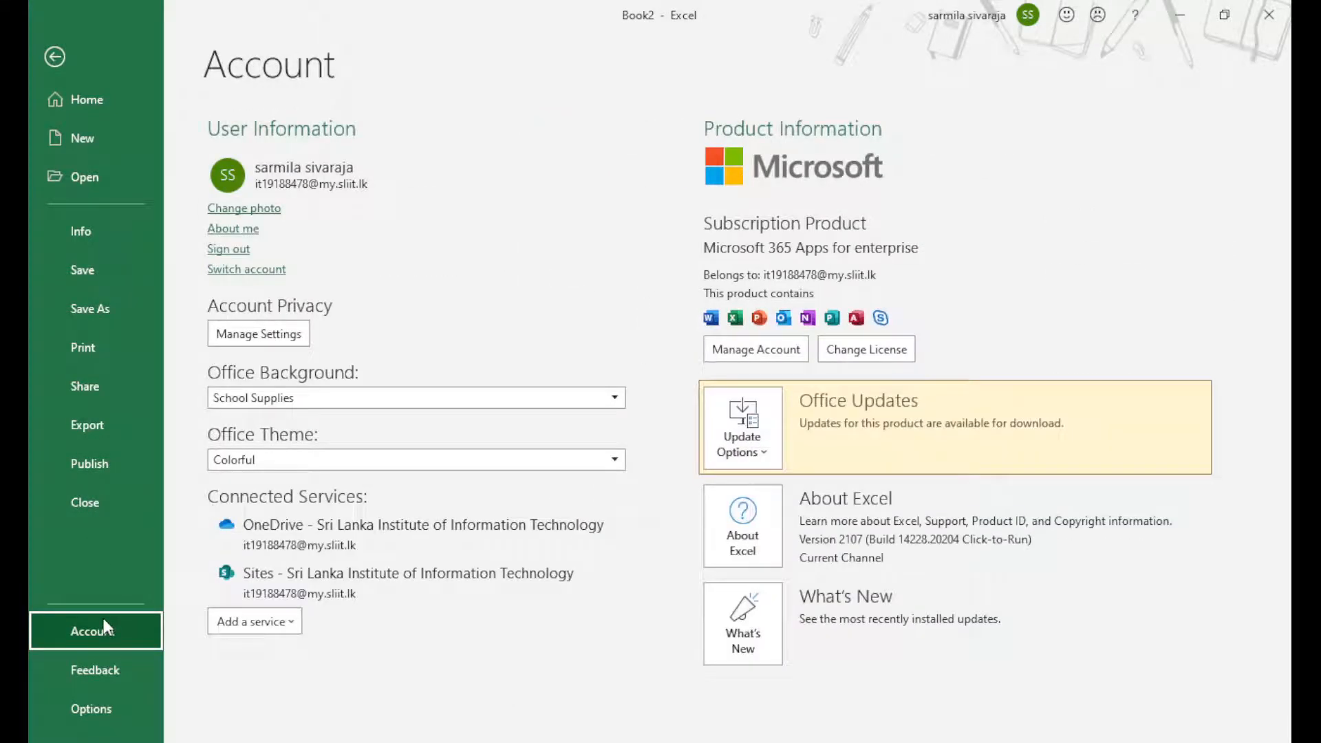
# Leave the Account page and return to Book2's empty Sheet1
pyautogui.click(87, 711)
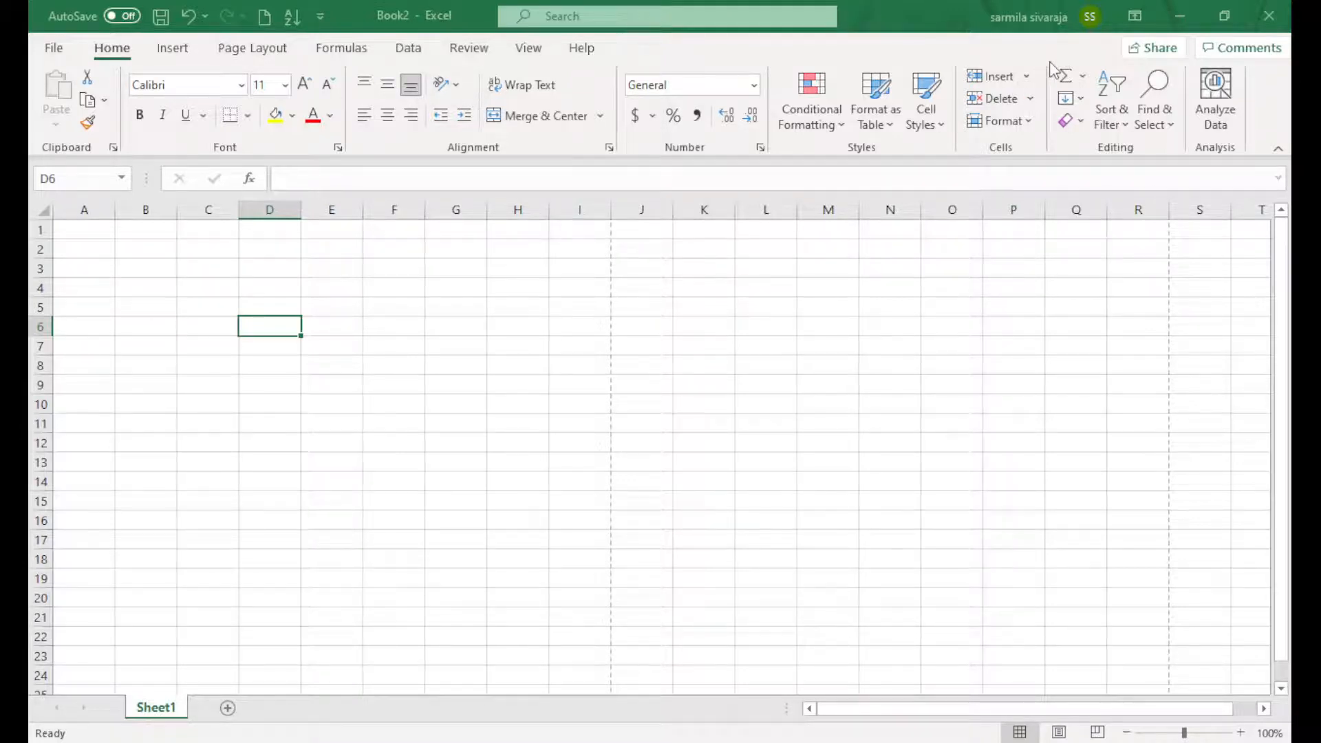
# Enter an e-mail address into cell A2
pyautogui.click(84, 249)
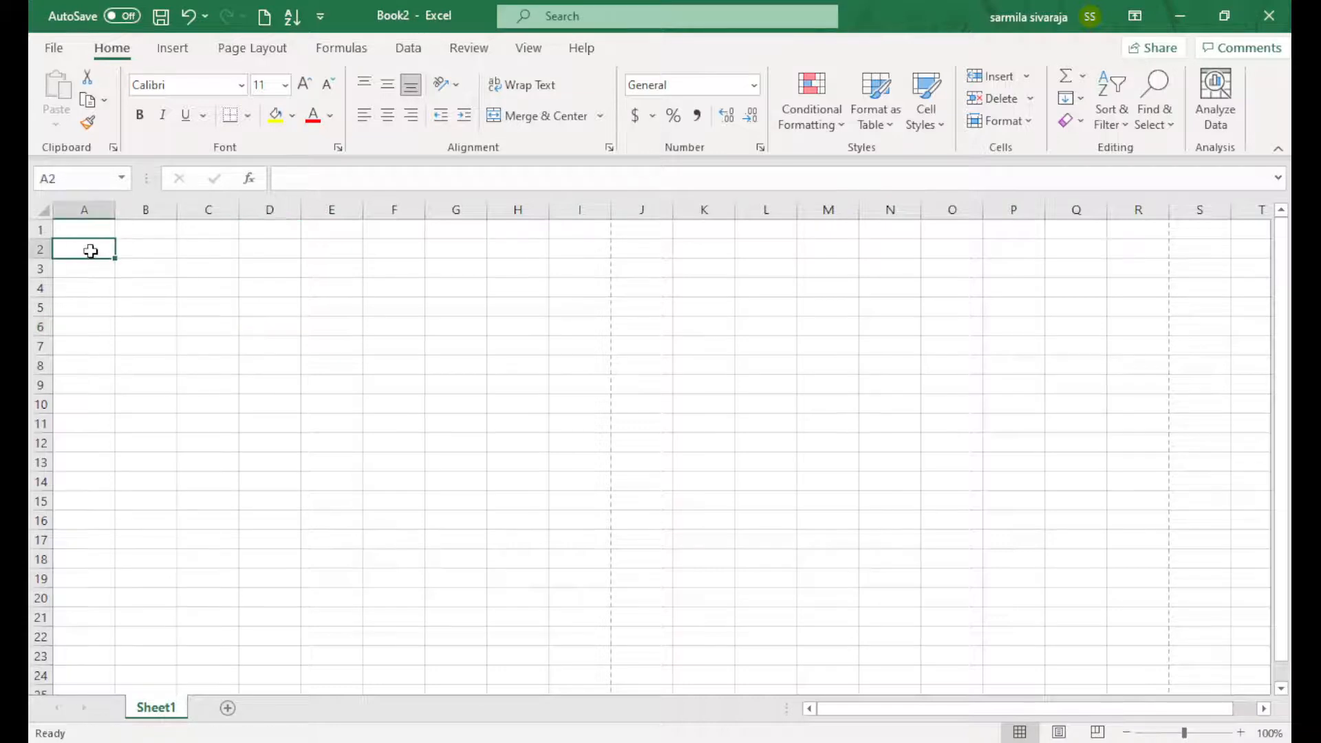
pyautogui.doubleClick(93, 250)
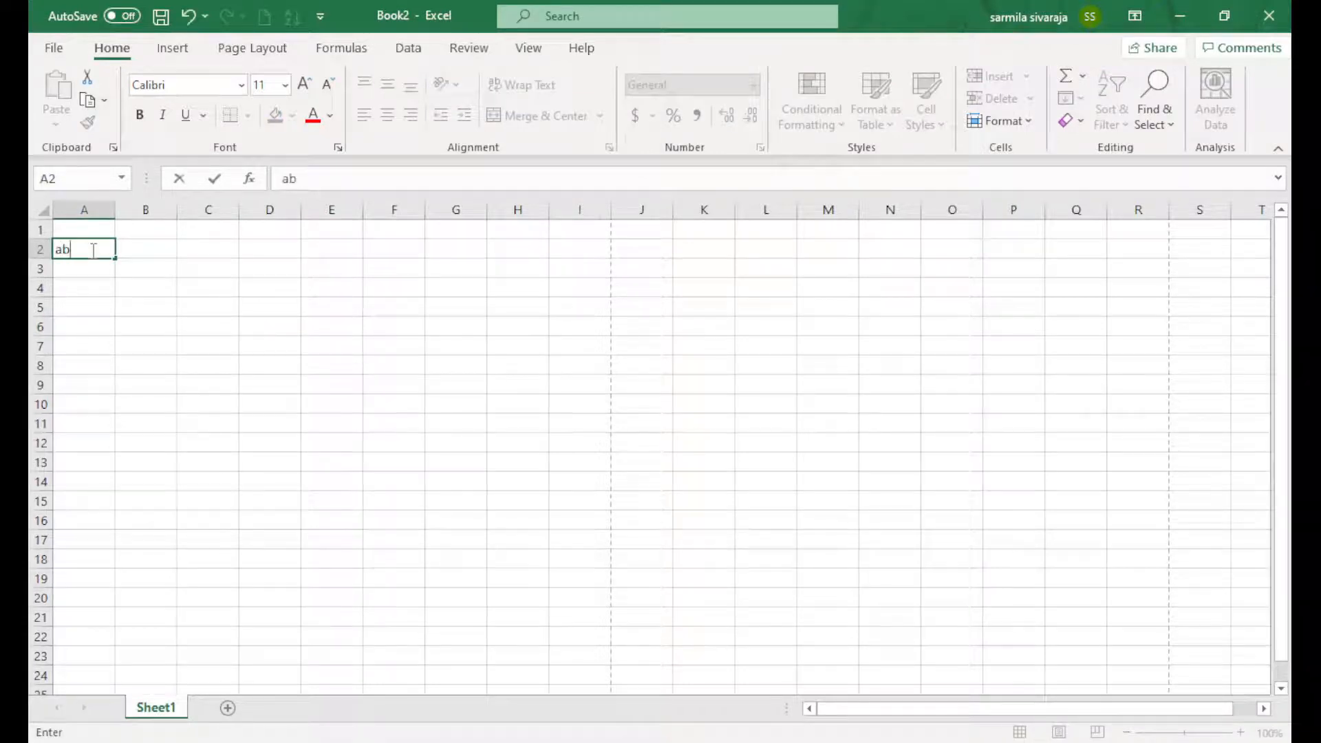
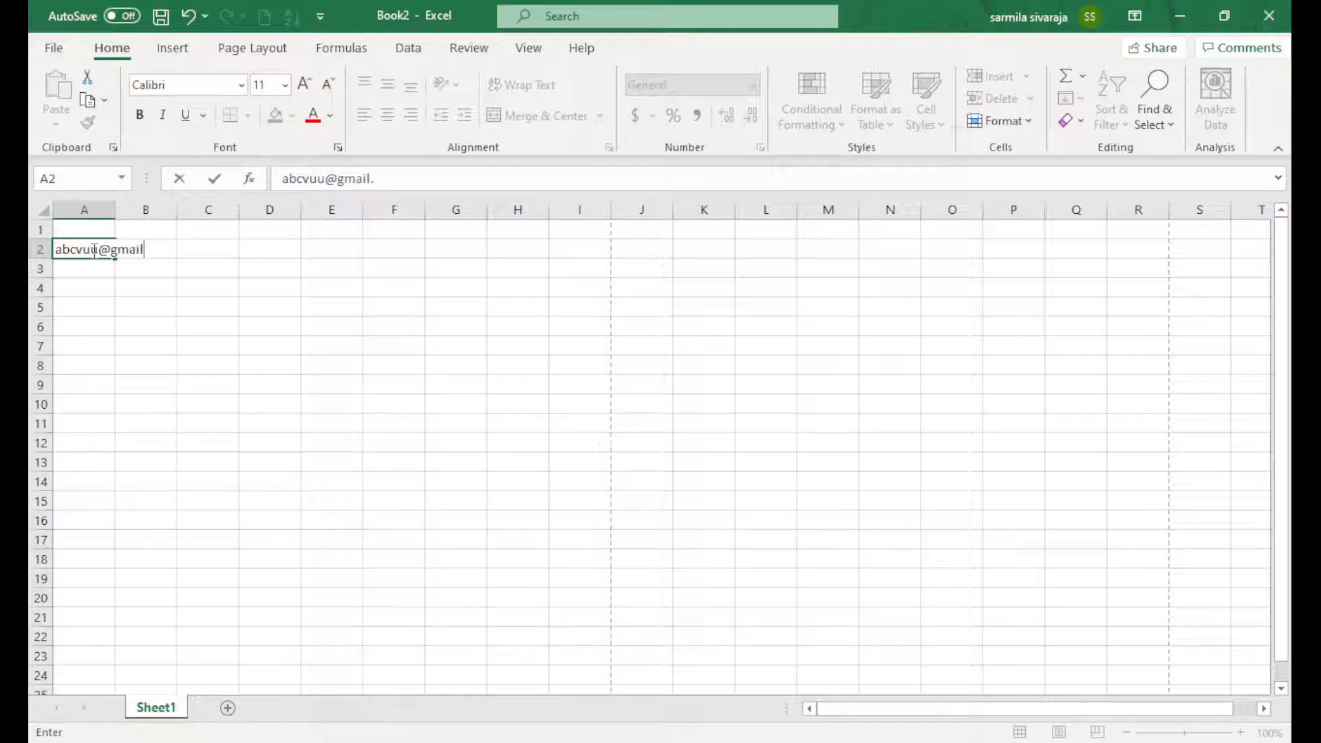
# Delete the e-mail from A2, select B3 and bring up the File start page
pyautogui.doubleClick(154, 256)
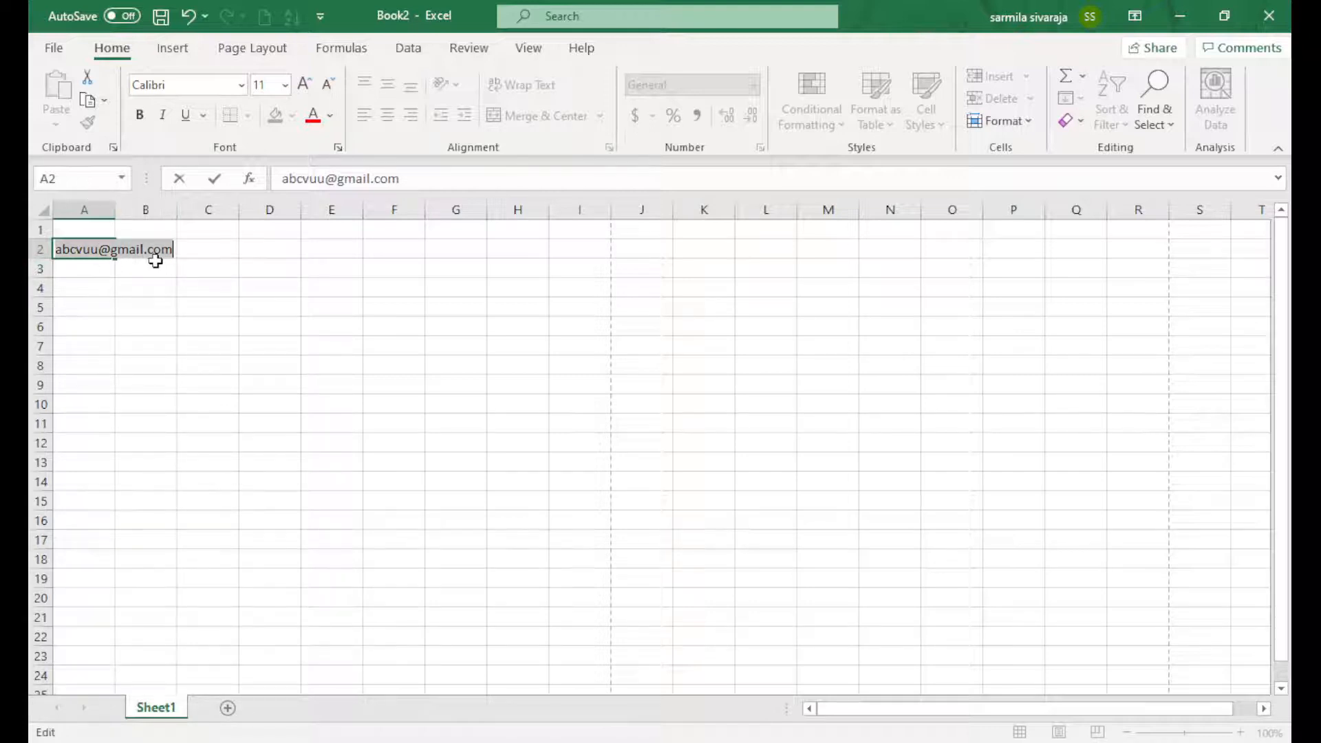
pyautogui.press('BackSpace')
pyautogui.click(154, 276)
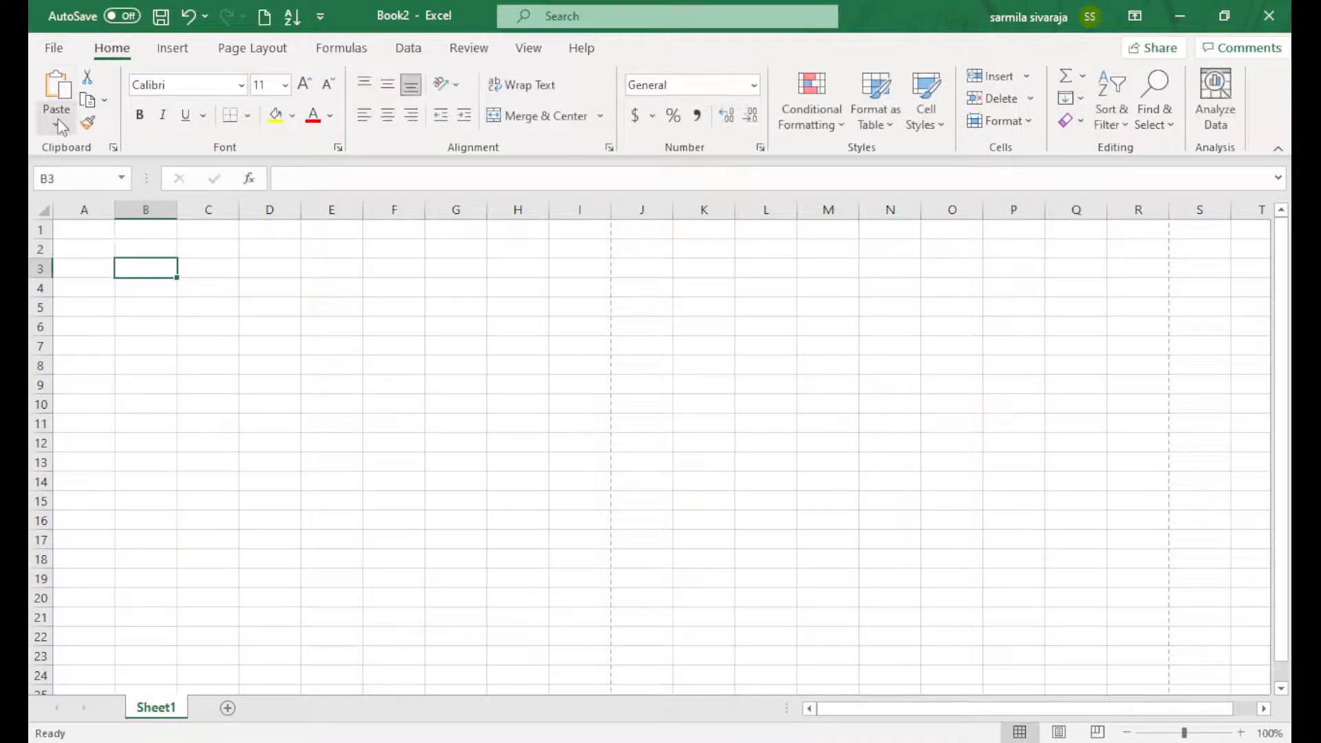
pyautogui.click(53, 47)
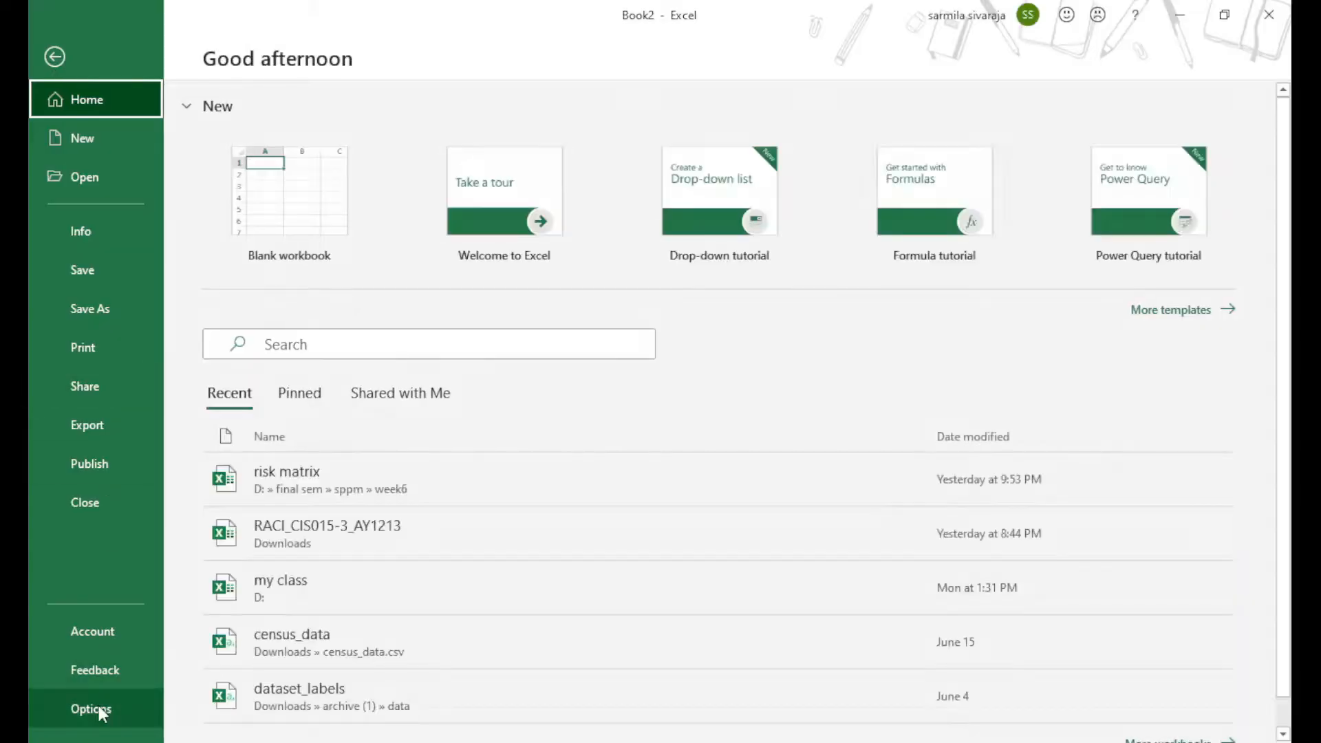
# Open Excel Options from the File backstage
pyautogui.click(97, 709)
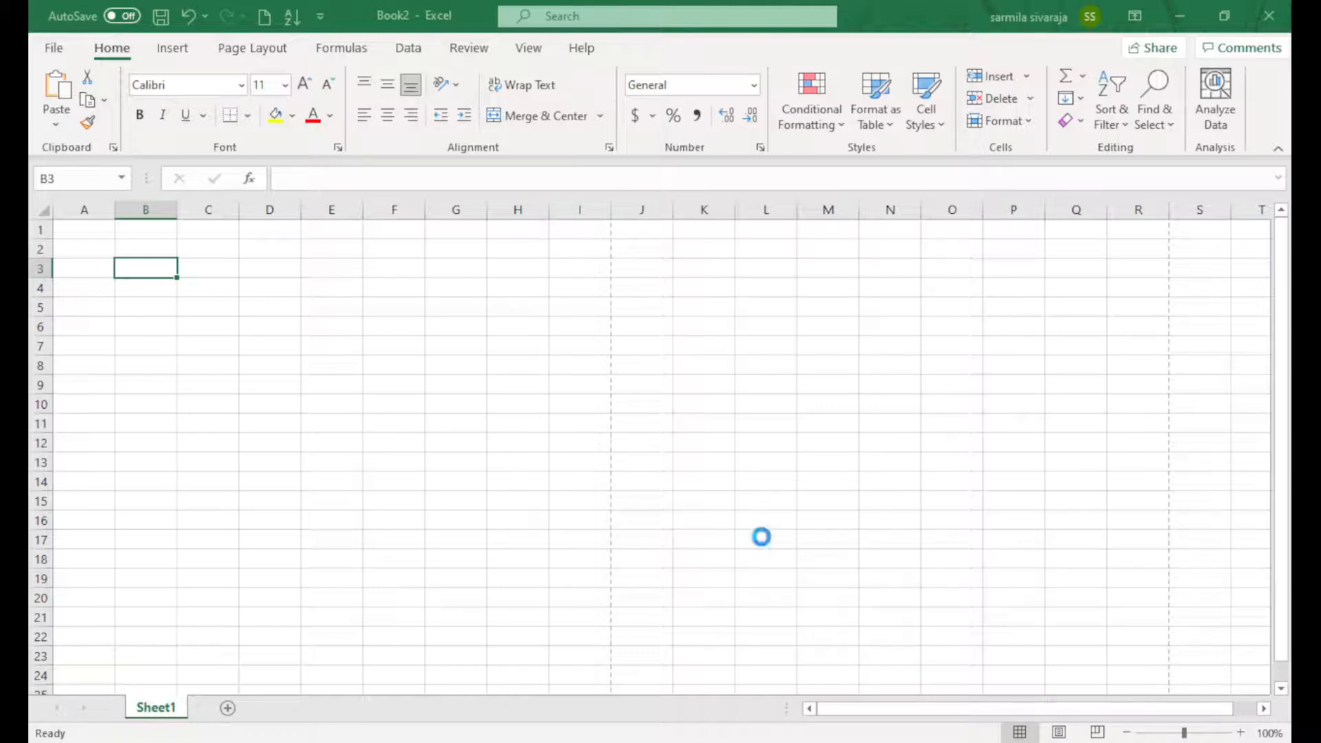
# Enter the AutoCorrect code 'emailMy' in B3 to expand into the e-mail link, then autofit column B
pyautogui.doubleClick(131, 270)
pyautogui.write('emailMy')
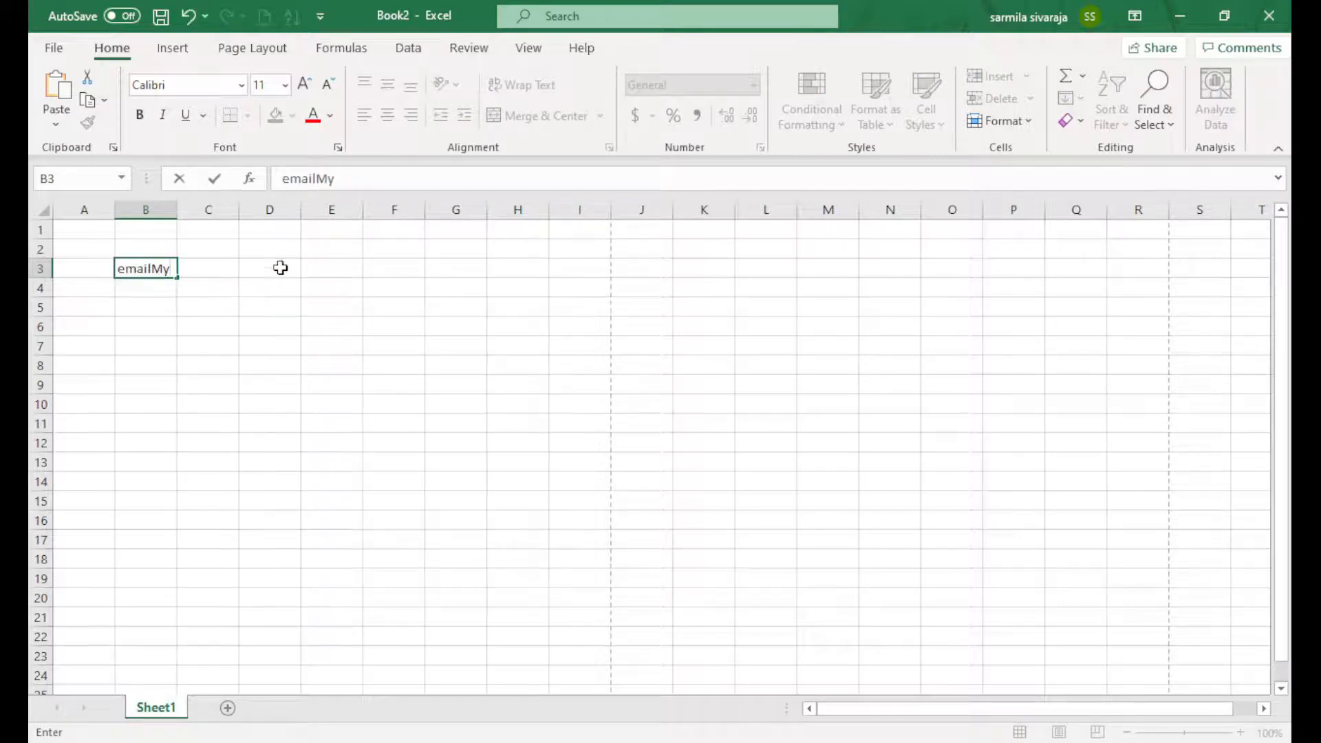
pyautogui.press('Return')
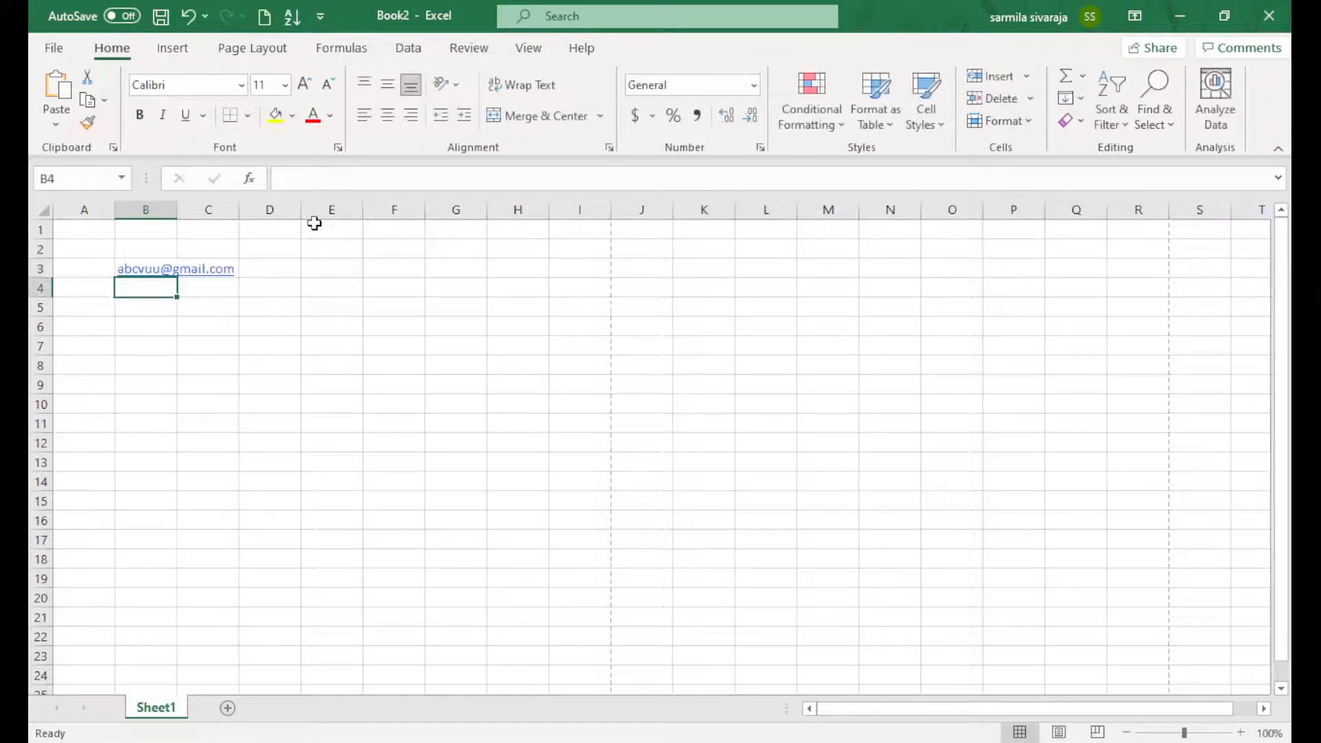
pyautogui.doubleClick(179, 209)
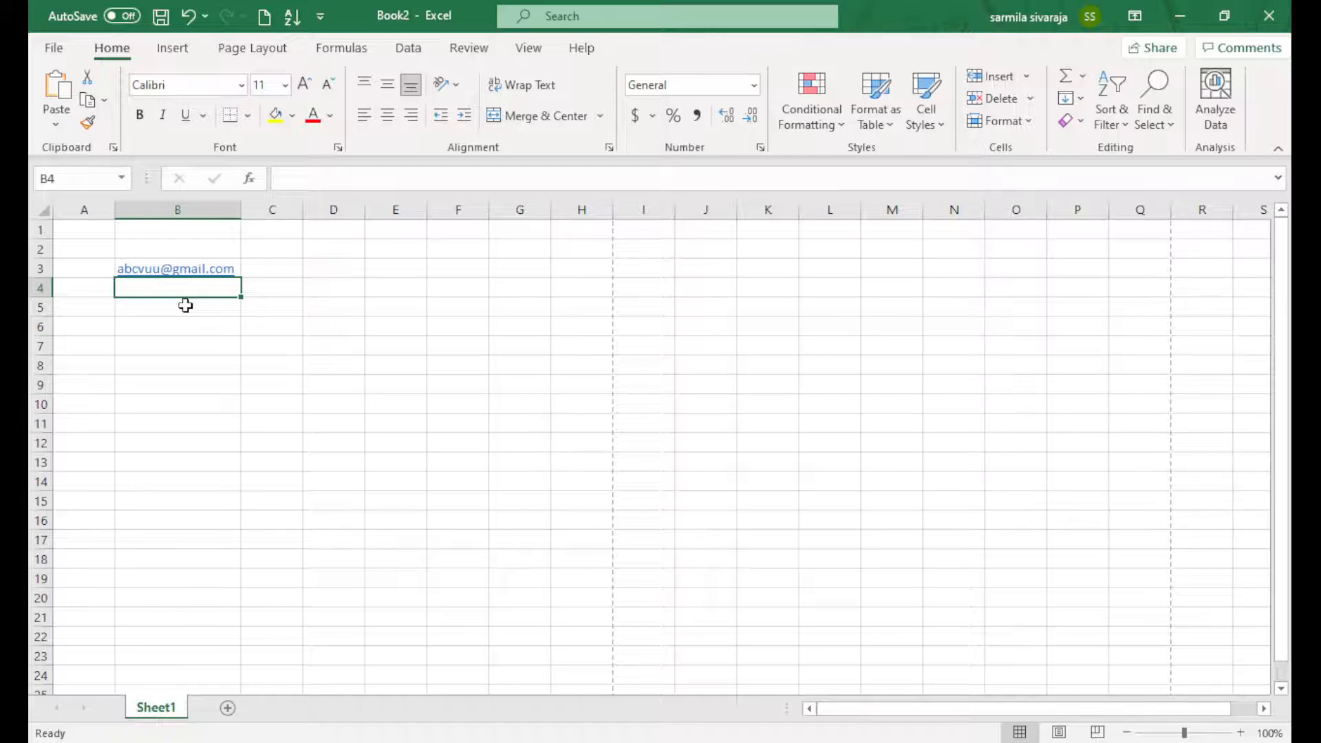
# Open Excel Options from the File view, then select cell C6
pyautogui.click(54, 52)
pyautogui.click(81, 719)
pyautogui.click(271, 324)
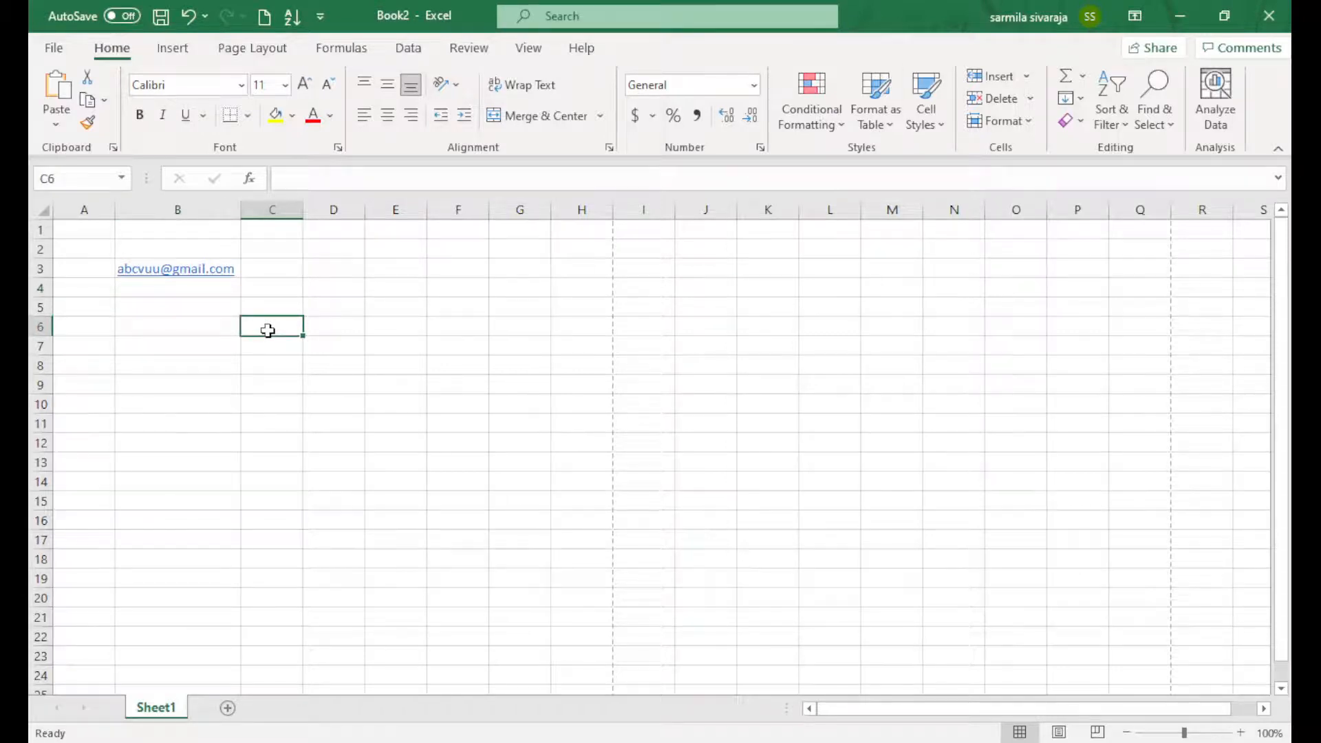
# Enter 'SUN shine' in C6, then edit it into 'KAPU SUNshine'
pyautogui.doubleClick(267, 331)
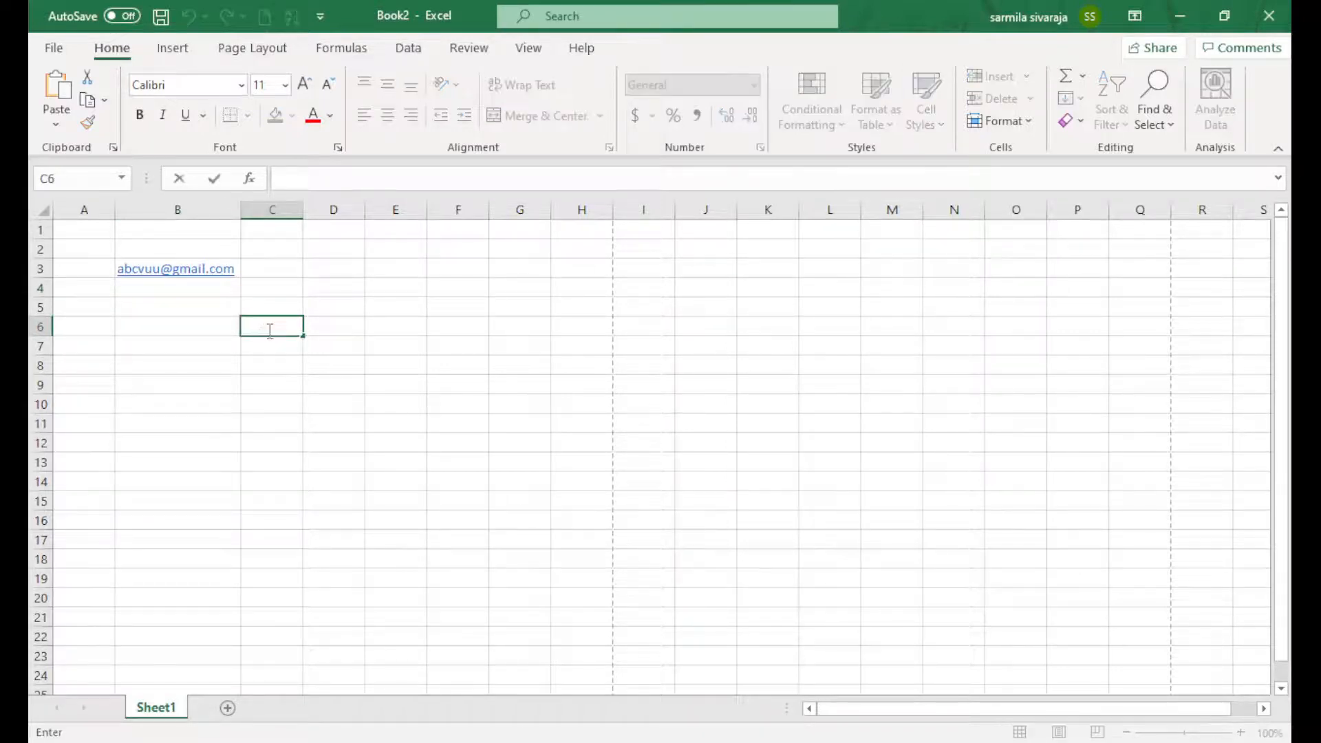
pyautogui.write('SUN shine')
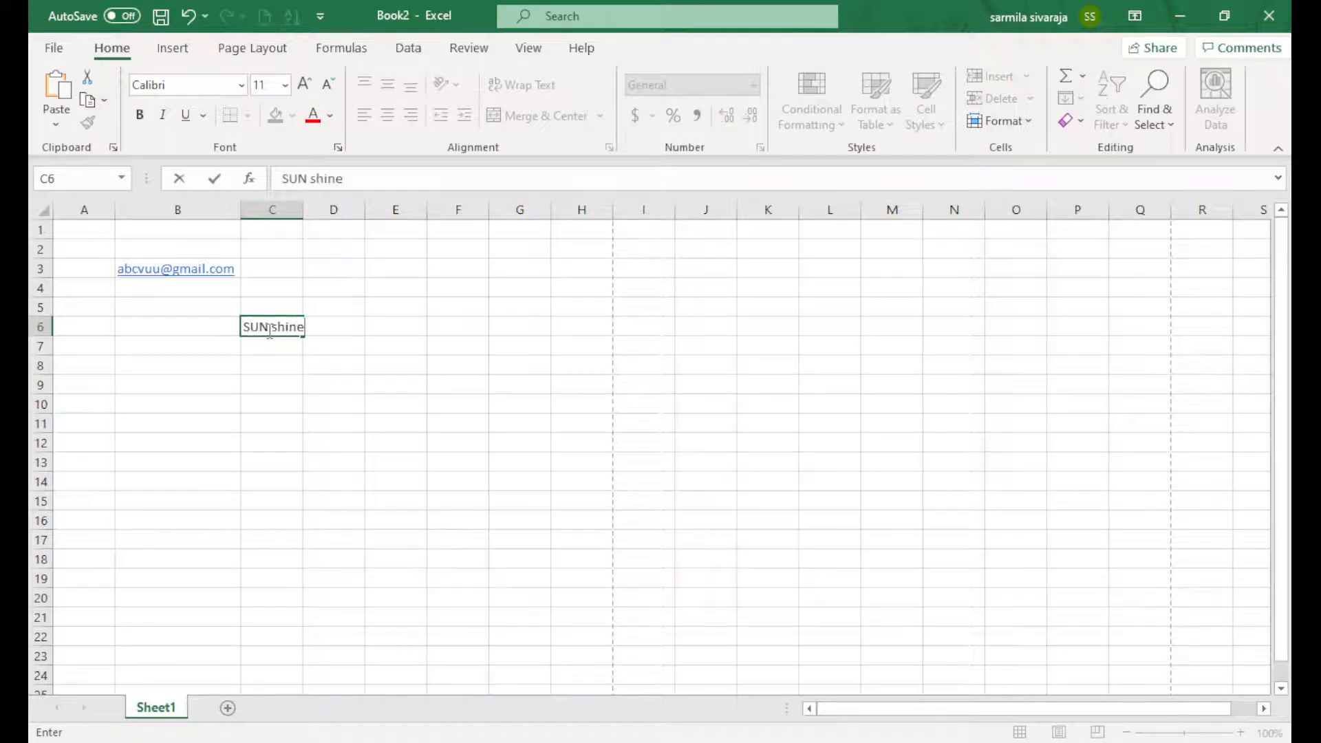
pyautogui.press('Left')
pyautogui.press('Left')
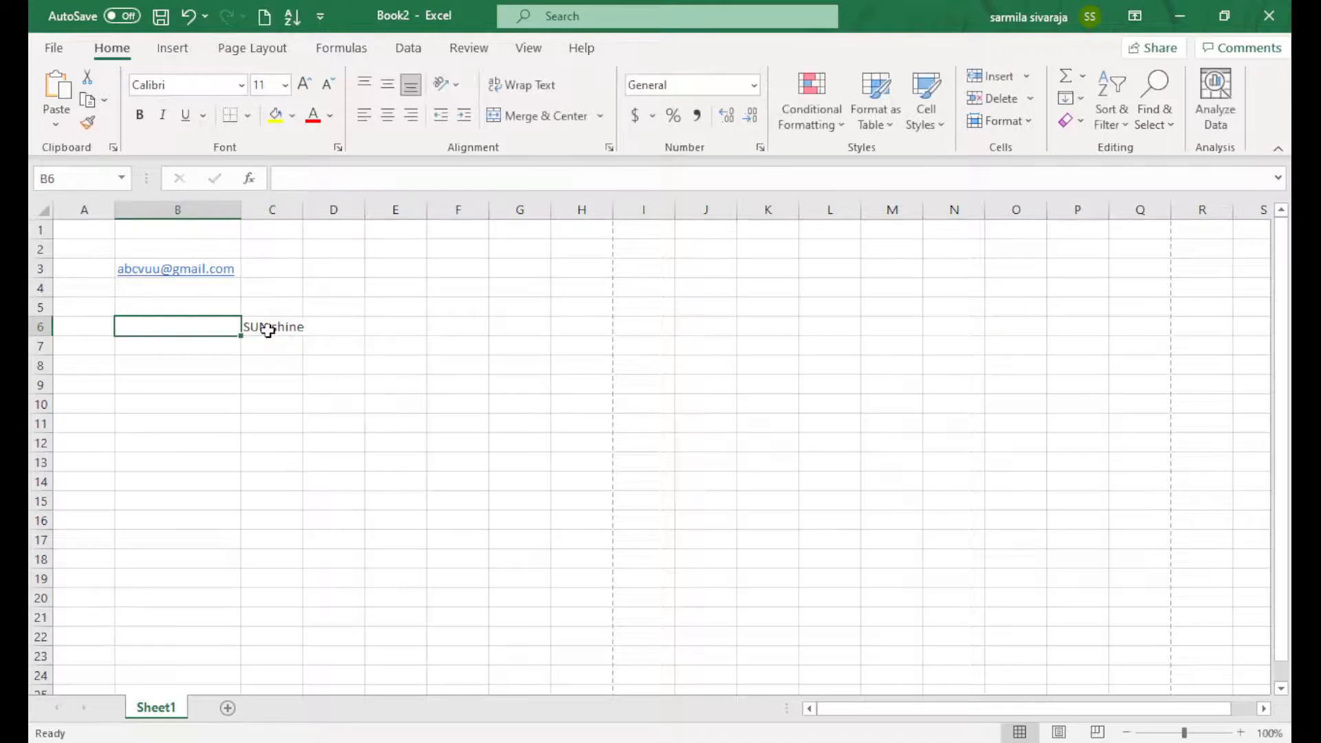
pyautogui.doubleClick(268, 329)
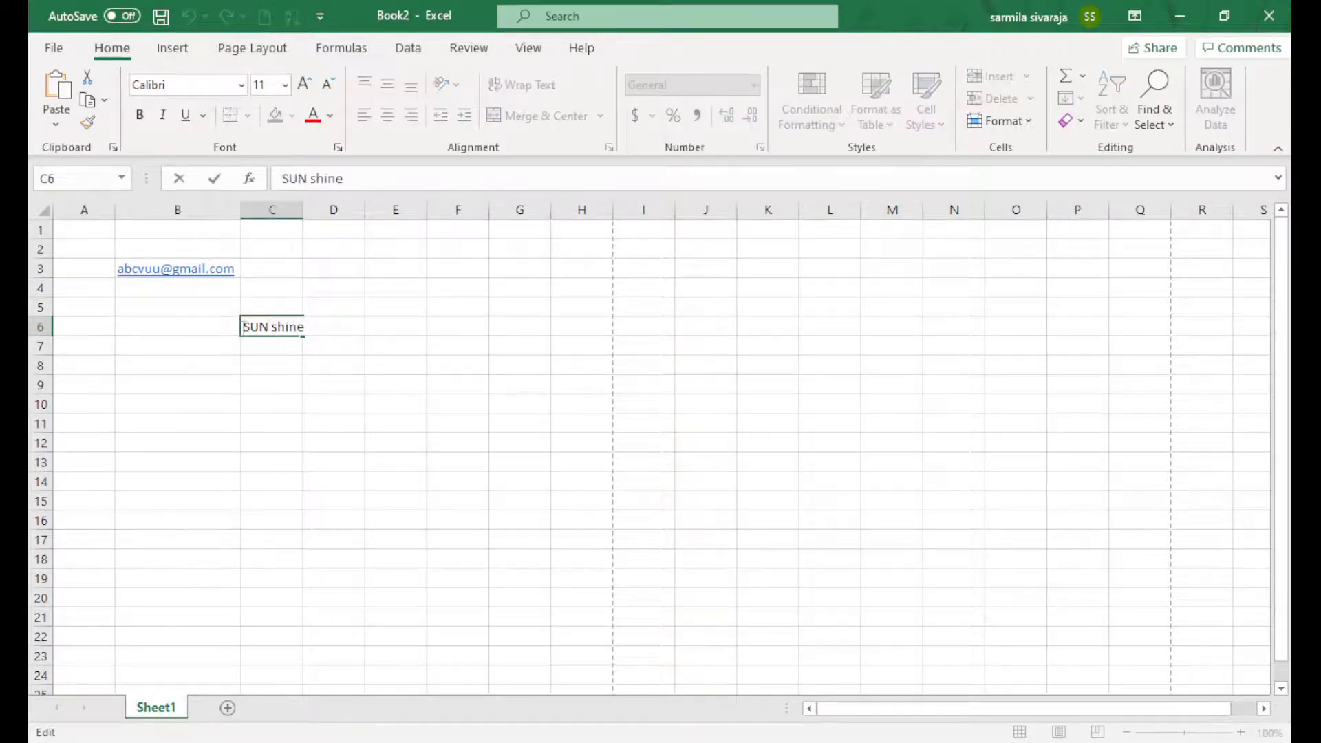
pyautogui.write('KAPU')
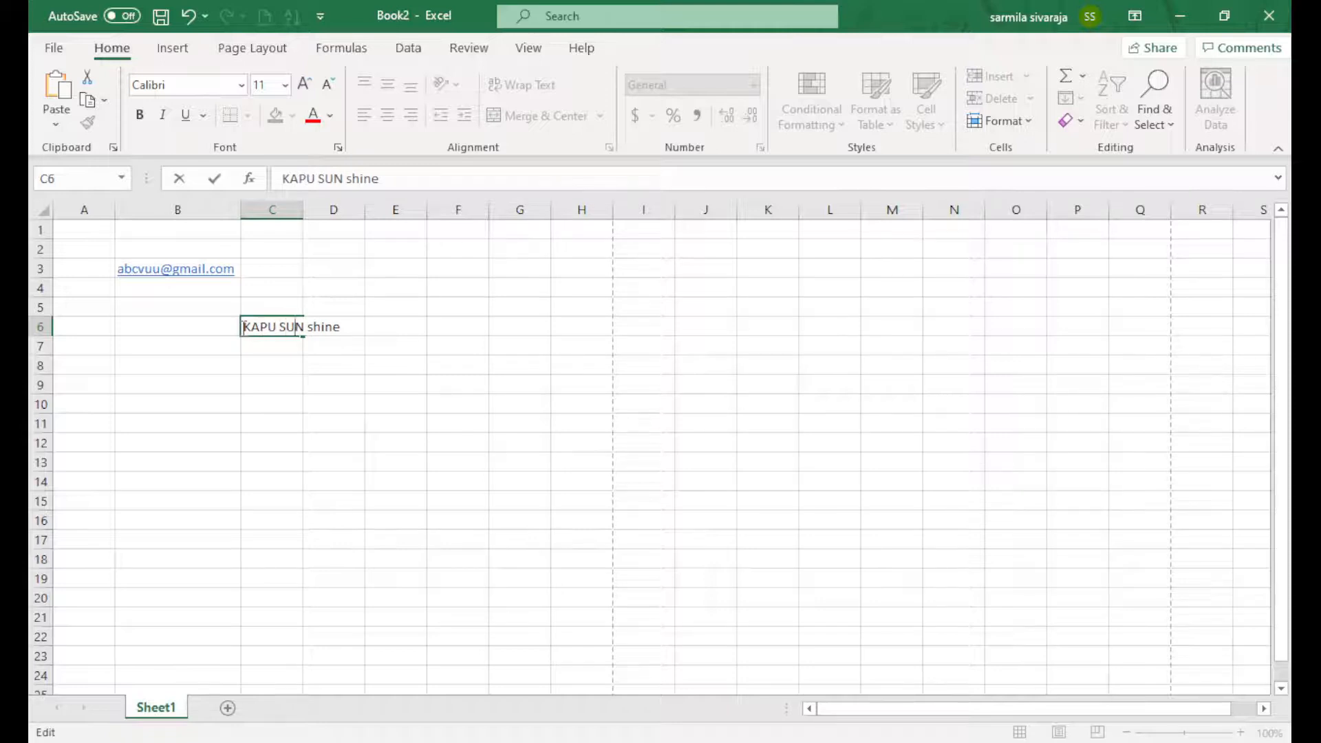
pyautogui.press('BackSpace')
# Clear the text from C6, select B6 and bring up the File start page
pyautogui.hotkey('shift', 'End')
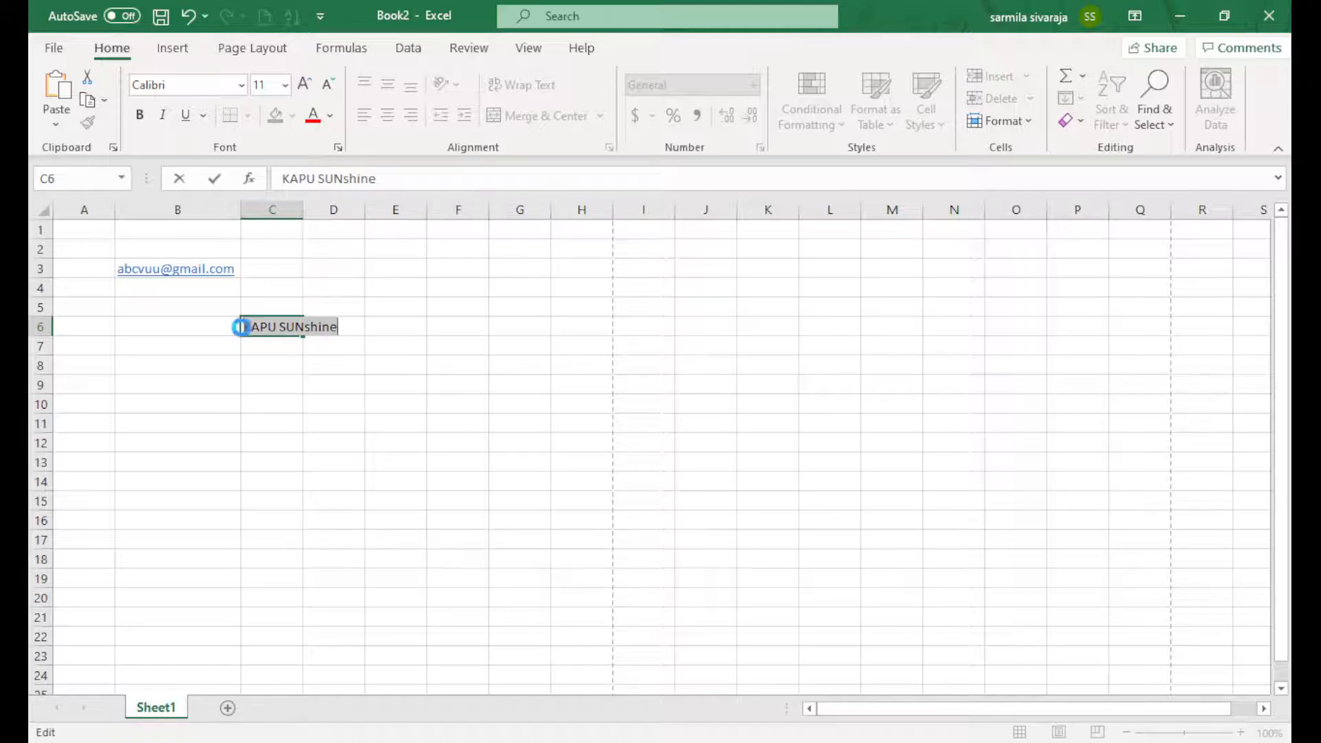
pyautogui.press('Delete')
pyautogui.click(159, 323)
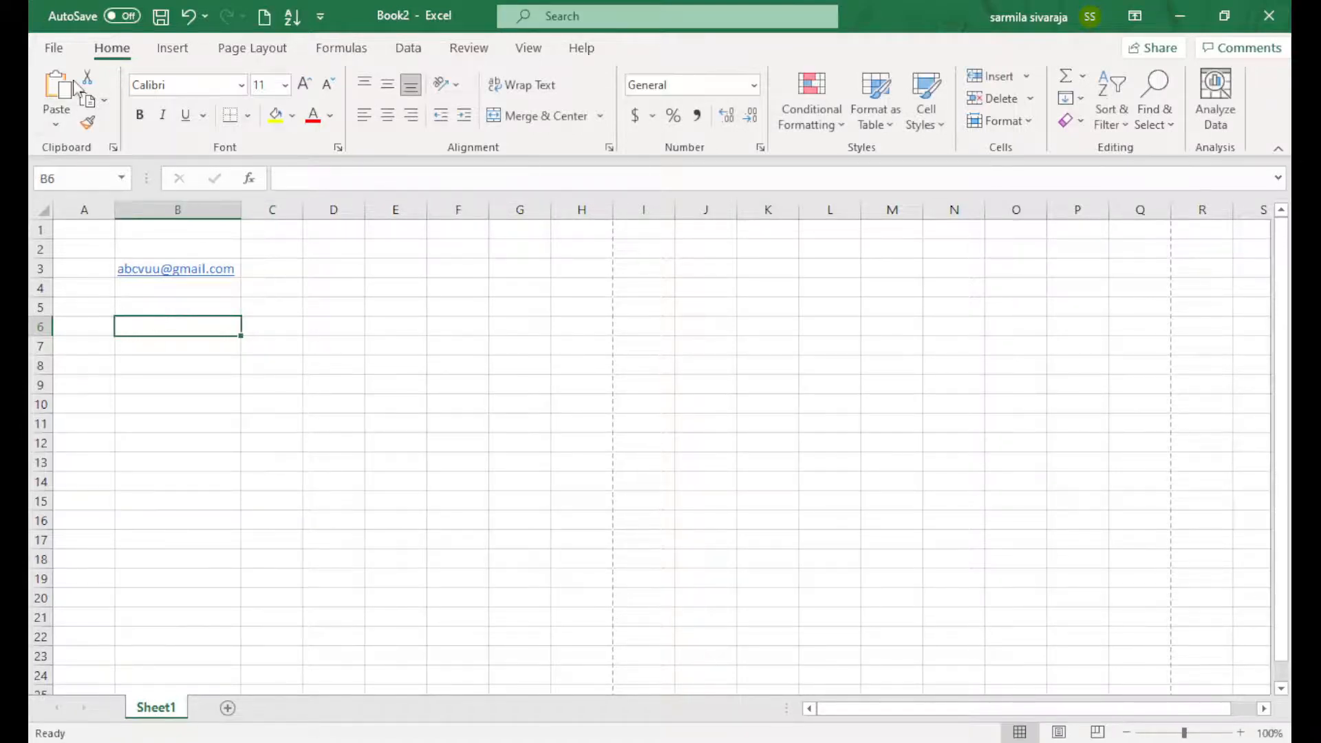
pyautogui.click(54, 48)
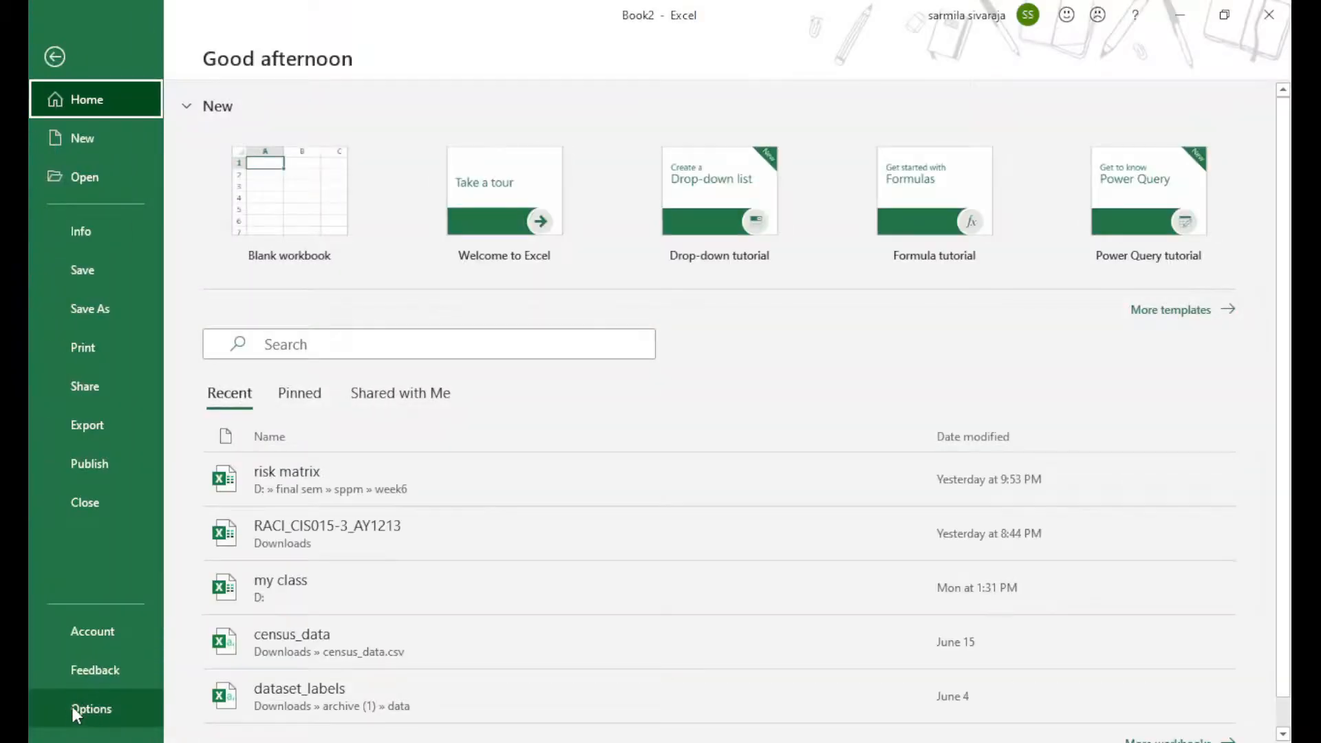
# Open Excel Options from the File backstage to adjust the AutoCorrect settings
pyautogui.click(90, 709)
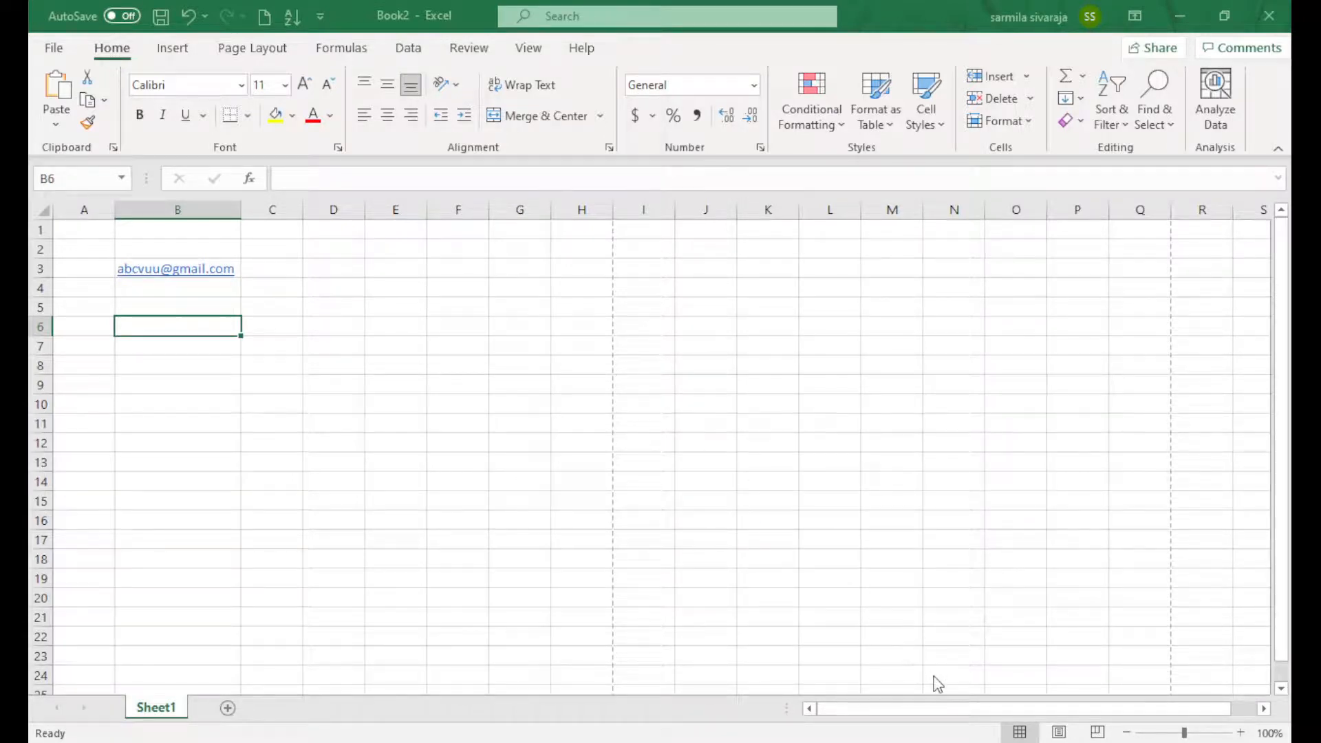
# Enter ks in cell B6 and KS in cell B7, then open the File start page
pyautogui.doubleClick(181, 328)
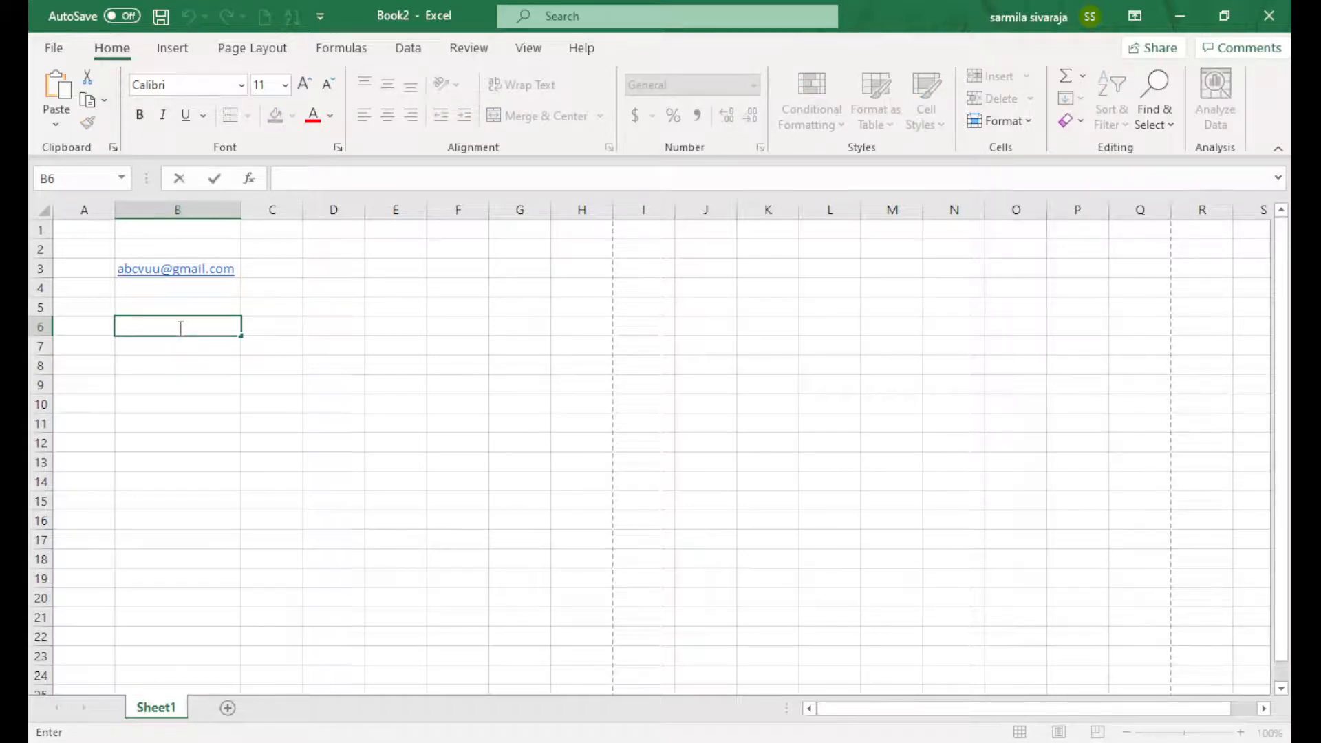
pyautogui.write('ks')
pyautogui.press('Return')
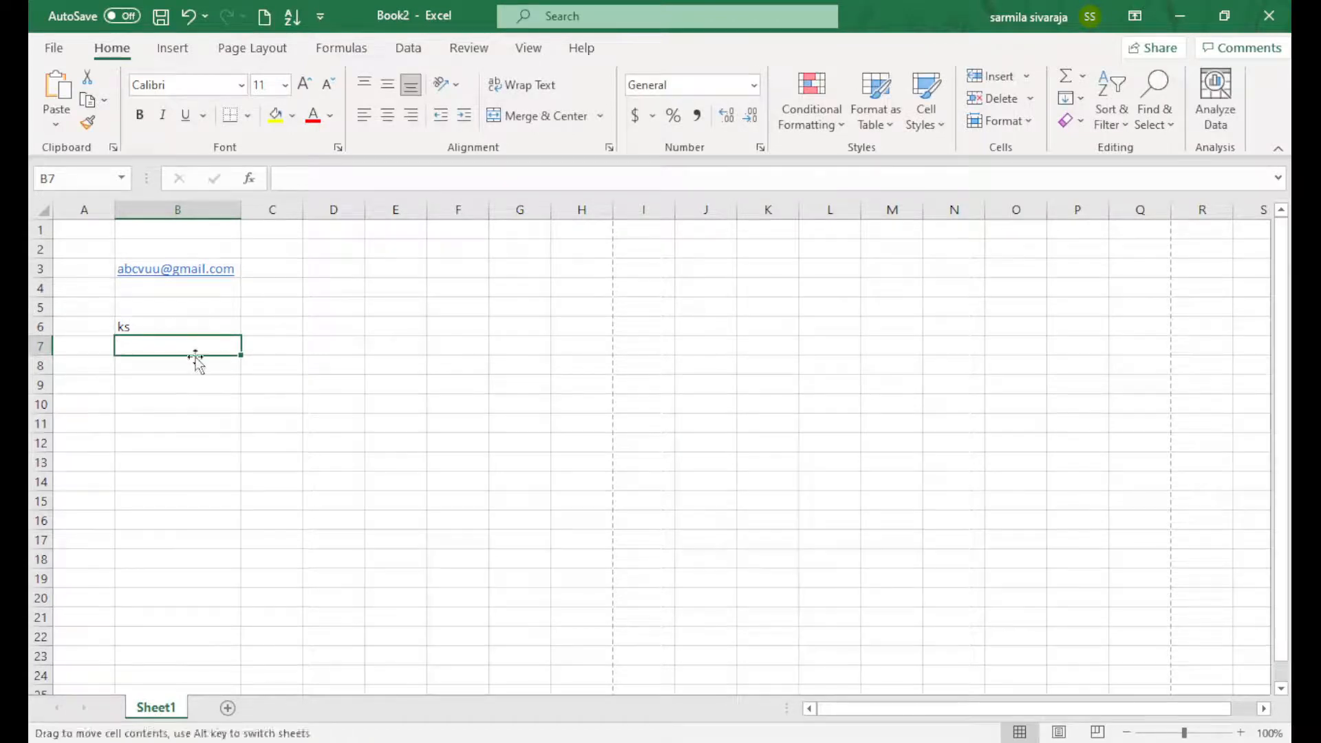
pyautogui.doubleClick(198, 341)
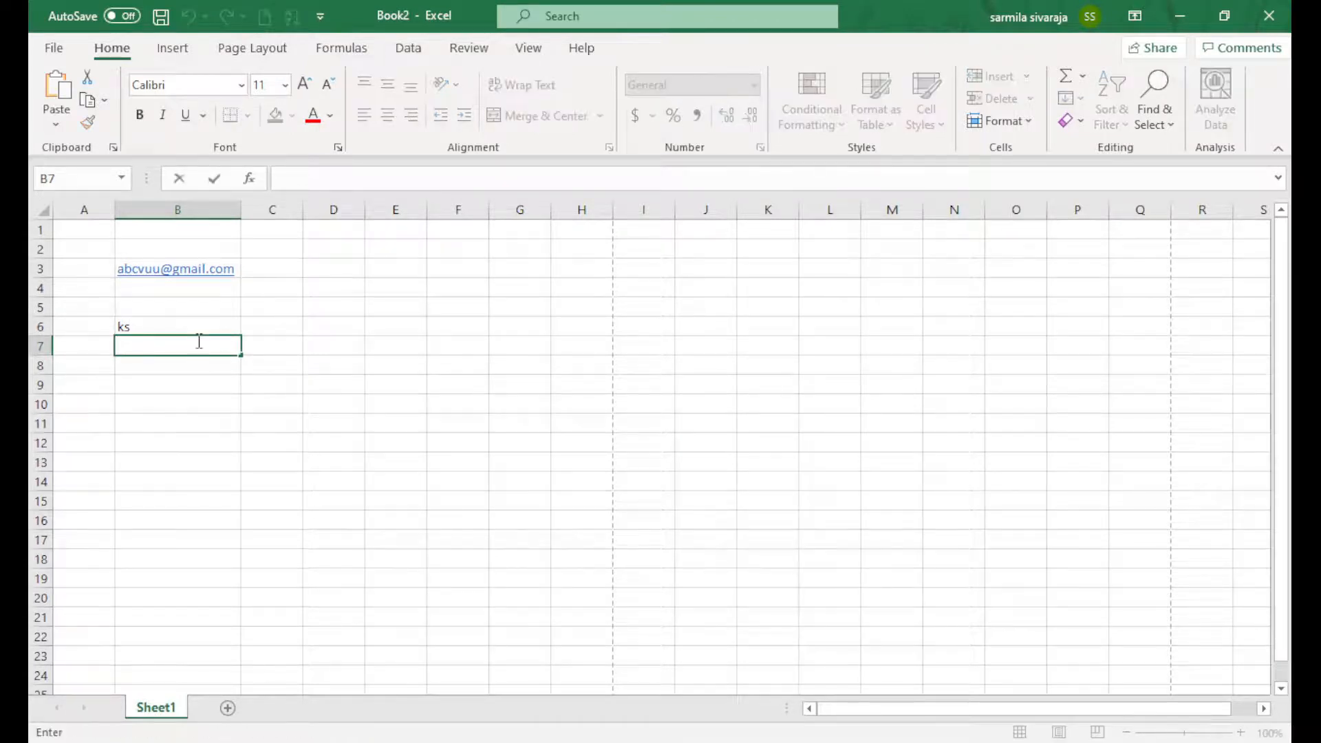
pyautogui.write('KS')
pyautogui.press('Return')
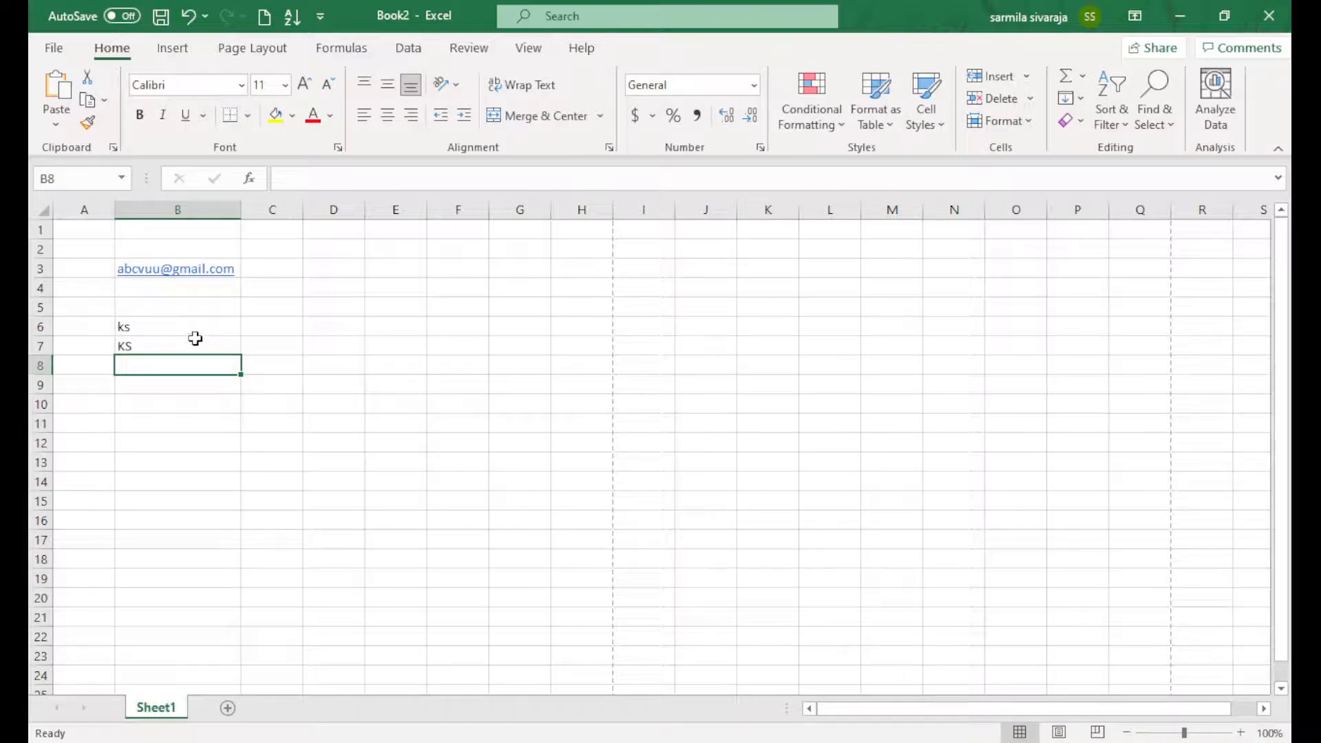
pyautogui.click(64, 45)
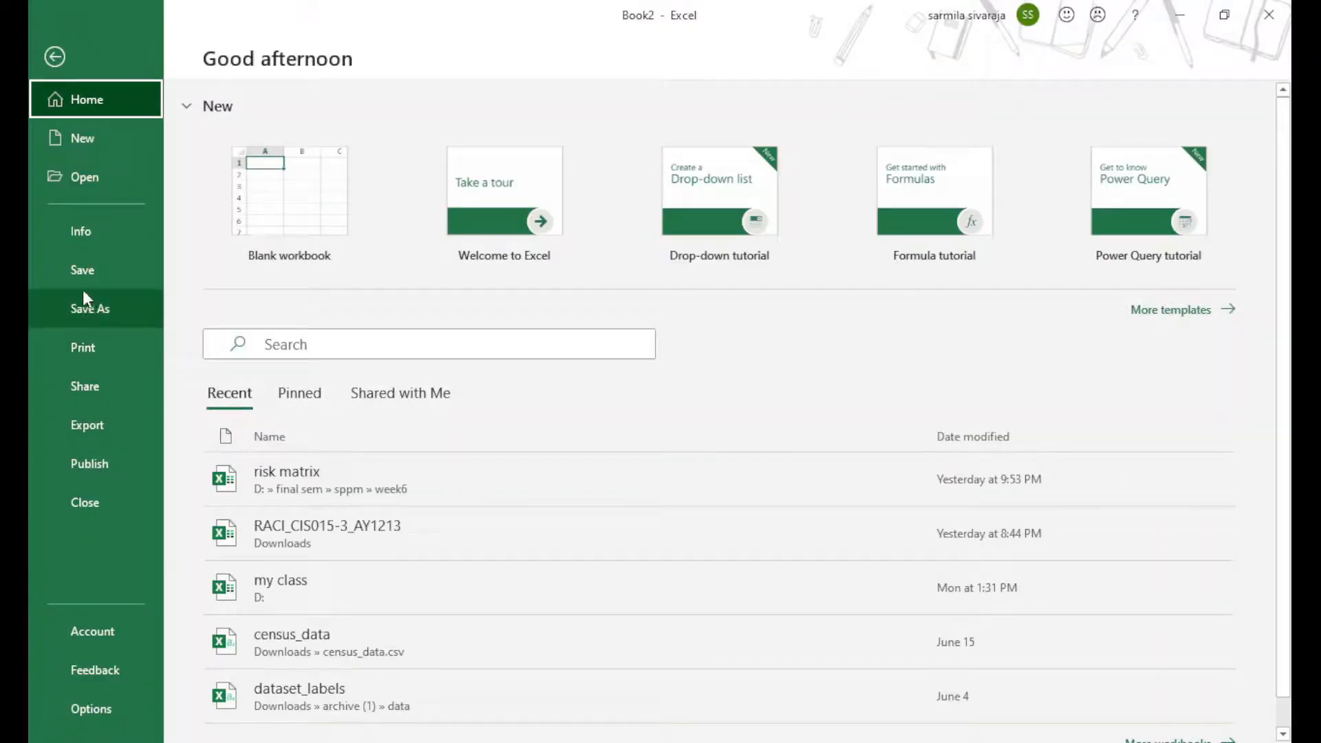
# Open Excel Options from the File backstage to review the AutoCorrect settings
pyautogui.click(92, 708)
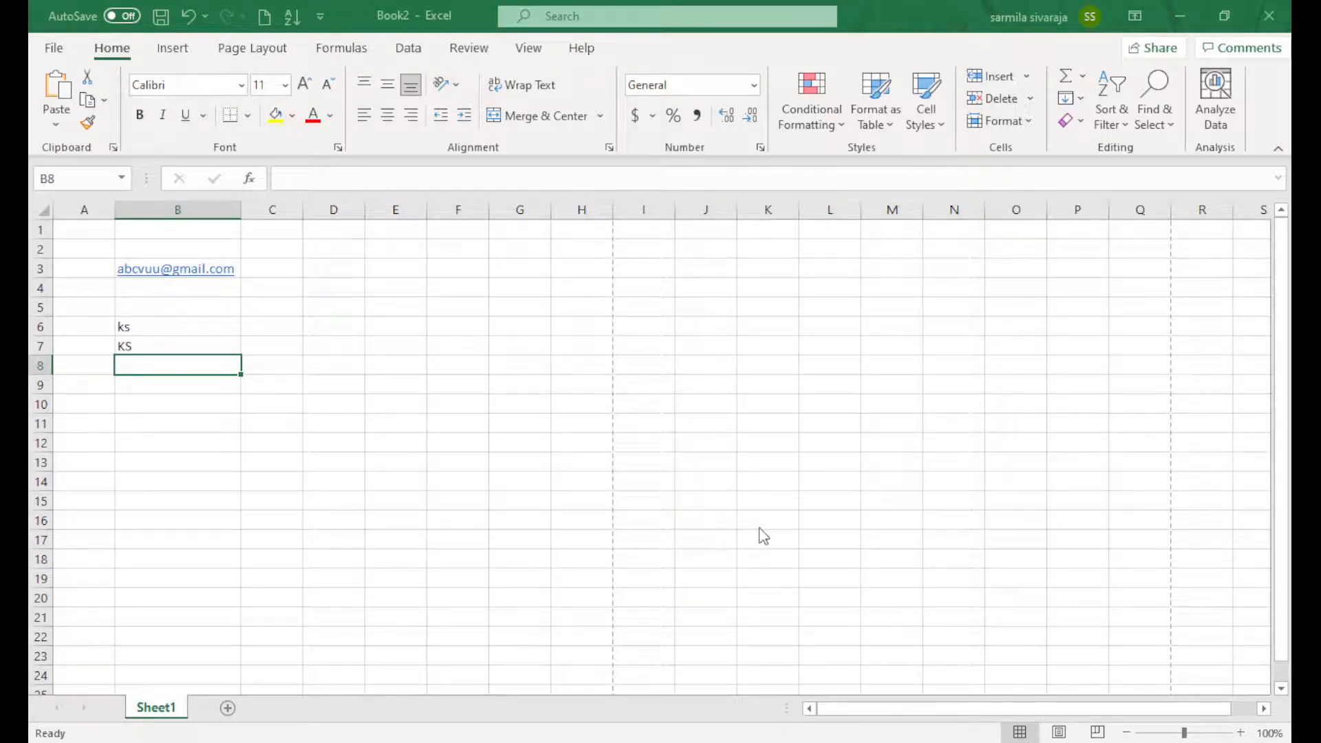
# Enter ks in B8 so AutoCorrect expands it to KAPU SUNshine
pyautogui.doubleClick(172, 366)
pyautogui.write('ks')
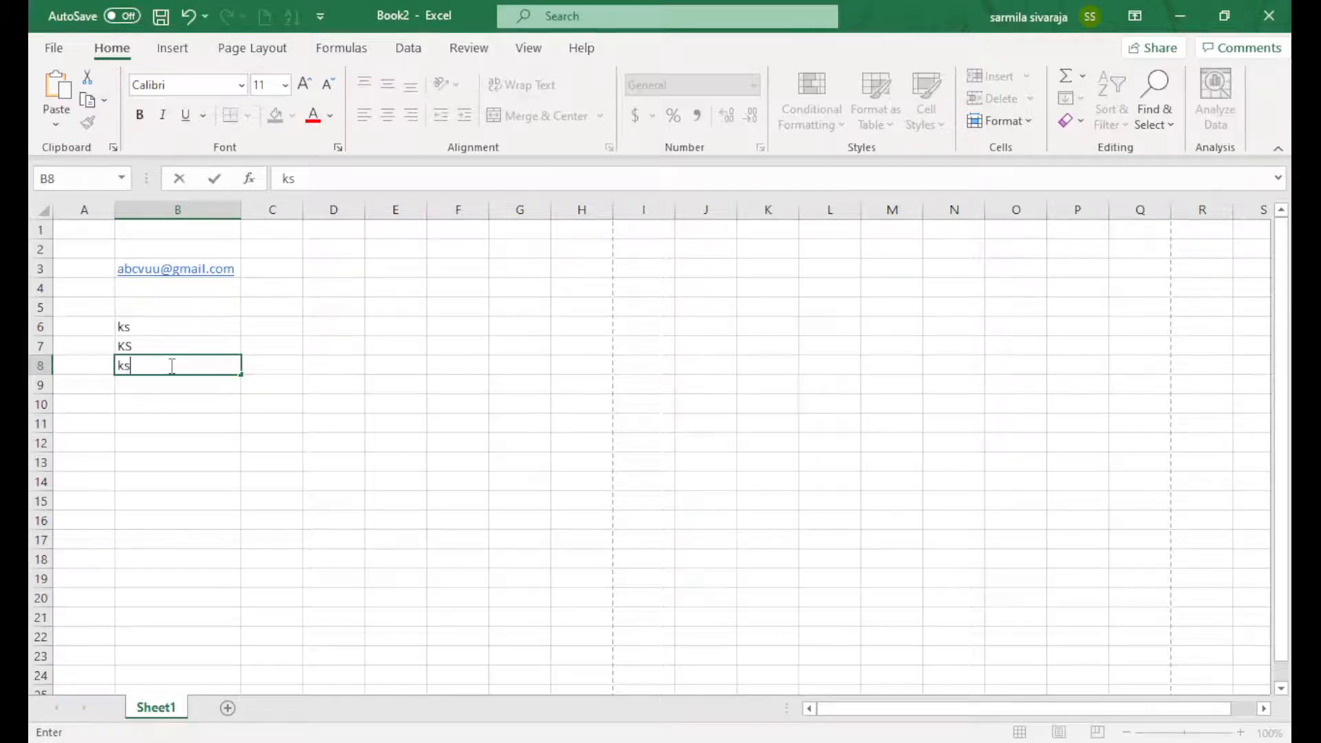
pyautogui.press('Return')
pyautogui.doubleClick(169, 366)
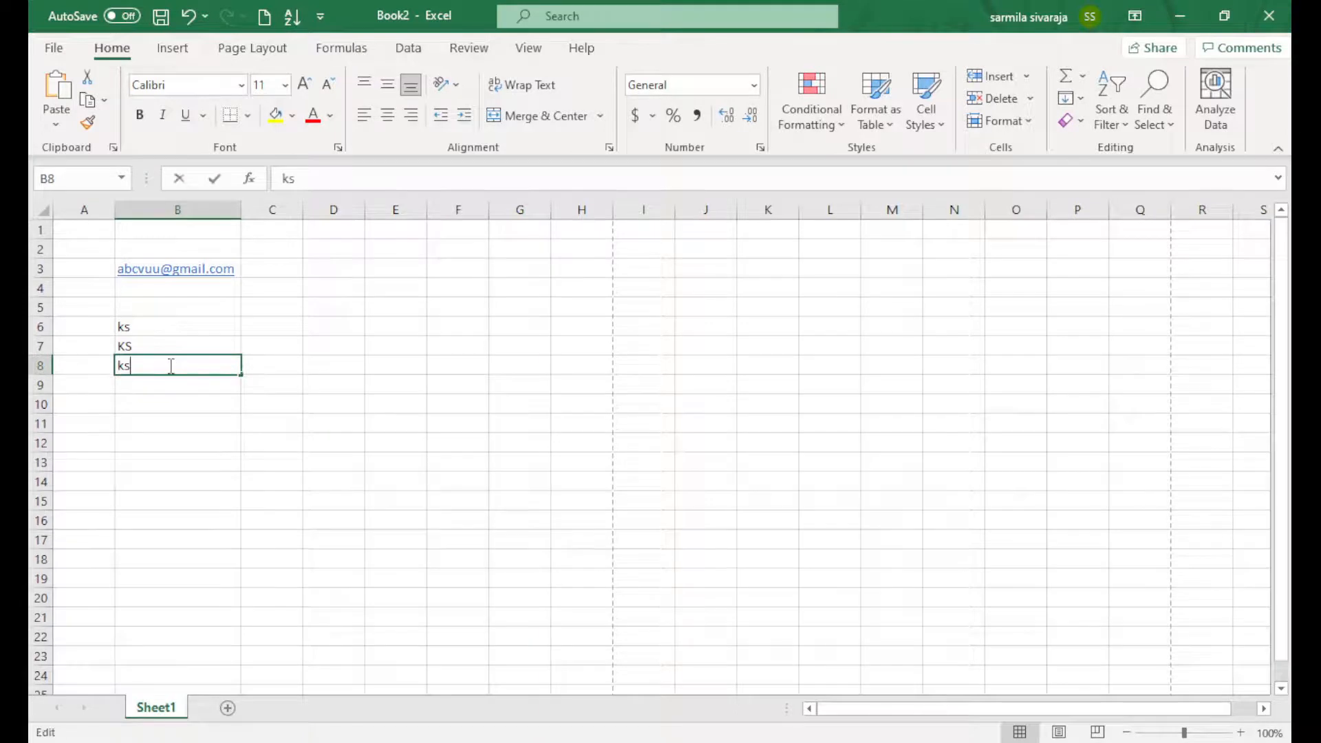
pyautogui.press('Return')
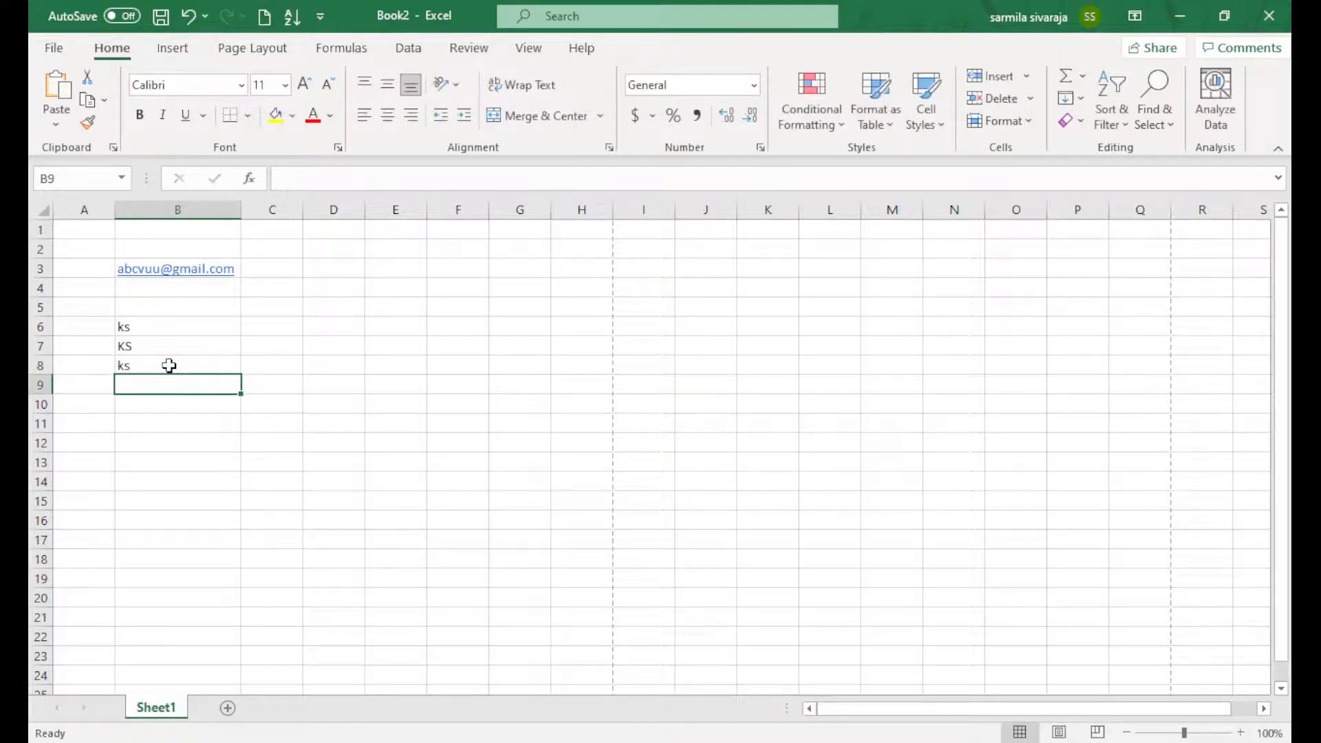
pyautogui.doubleClick(170, 365)
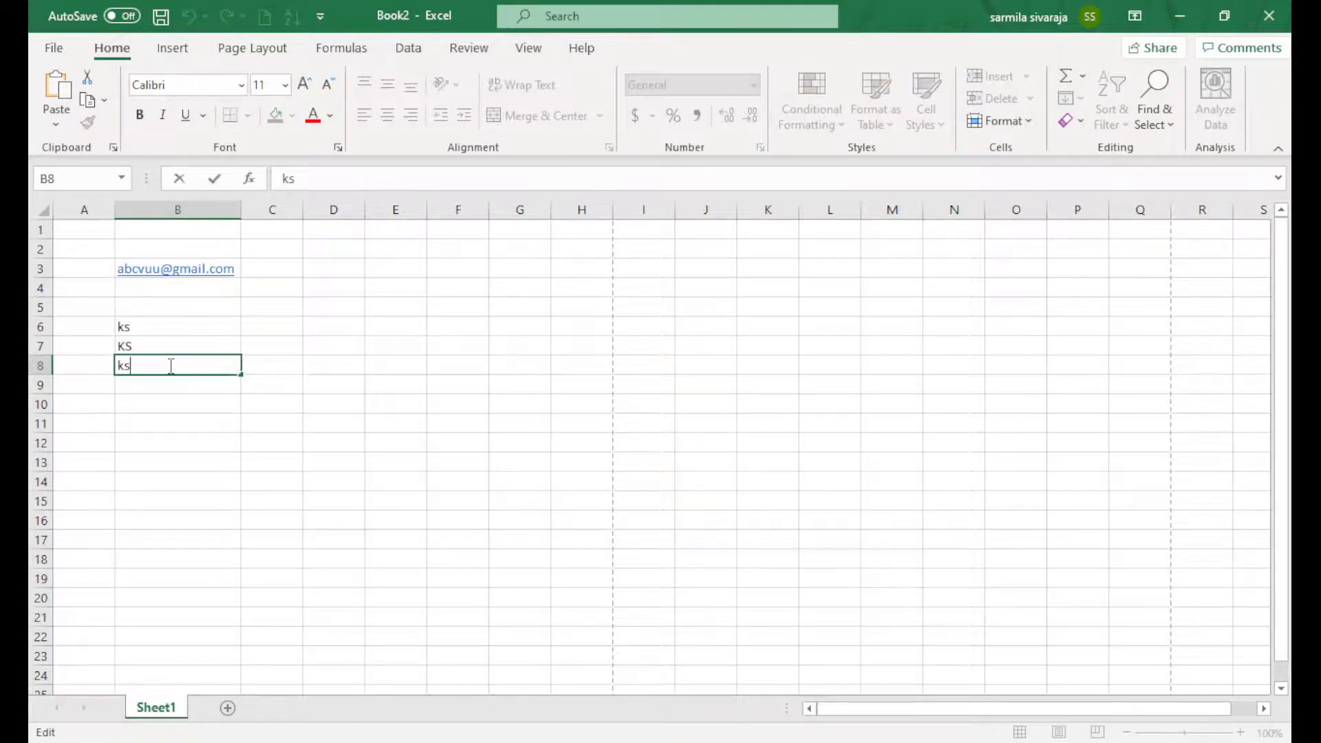
pyautogui.press('Tab')
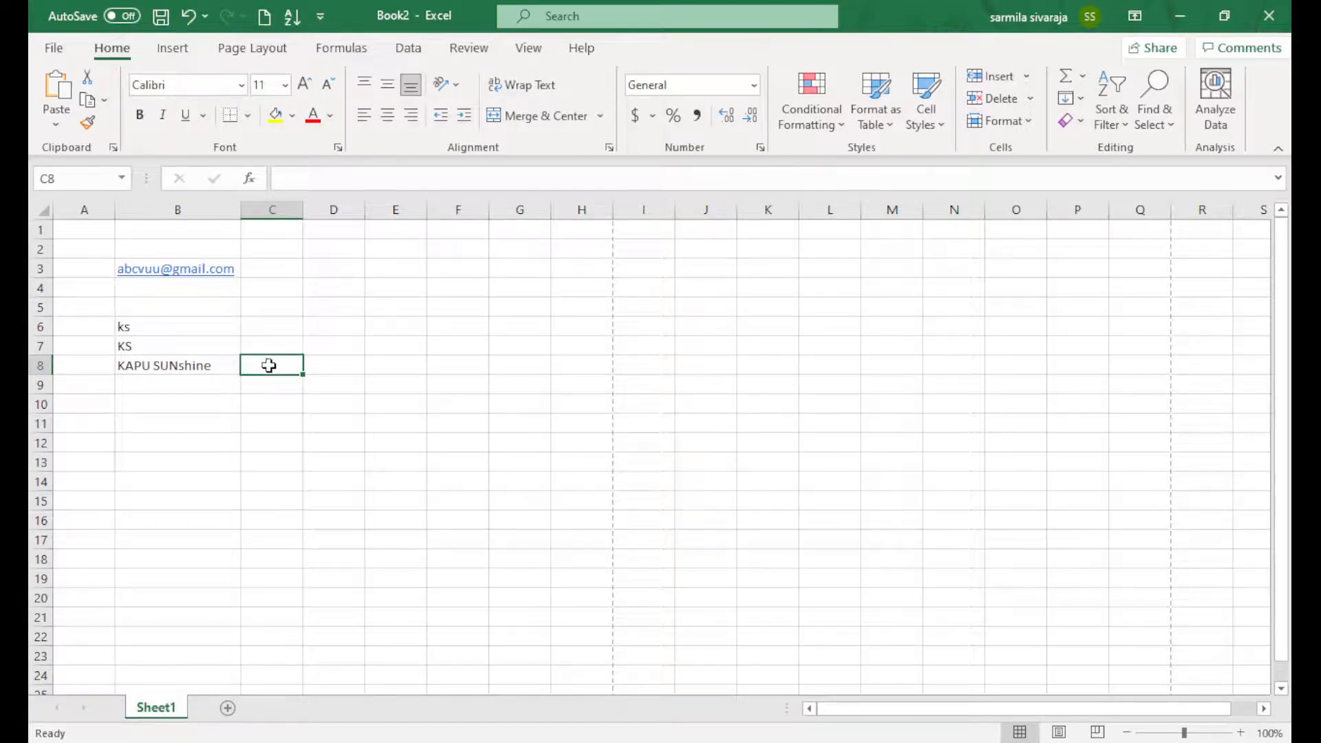
# Enter ks in C8 to get KAPU SUNshine and AutoFit column C to fit it
pyautogui.write('ks')
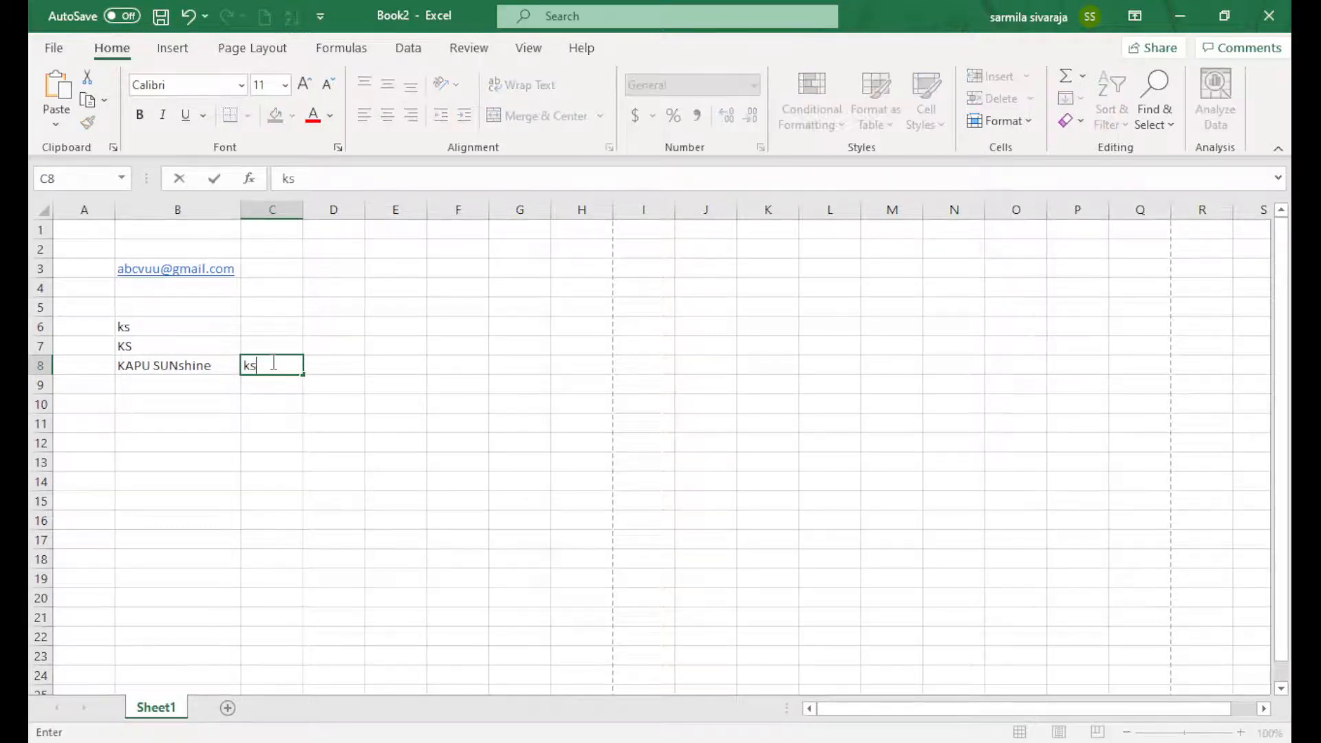
pyautogui.press('Tab')
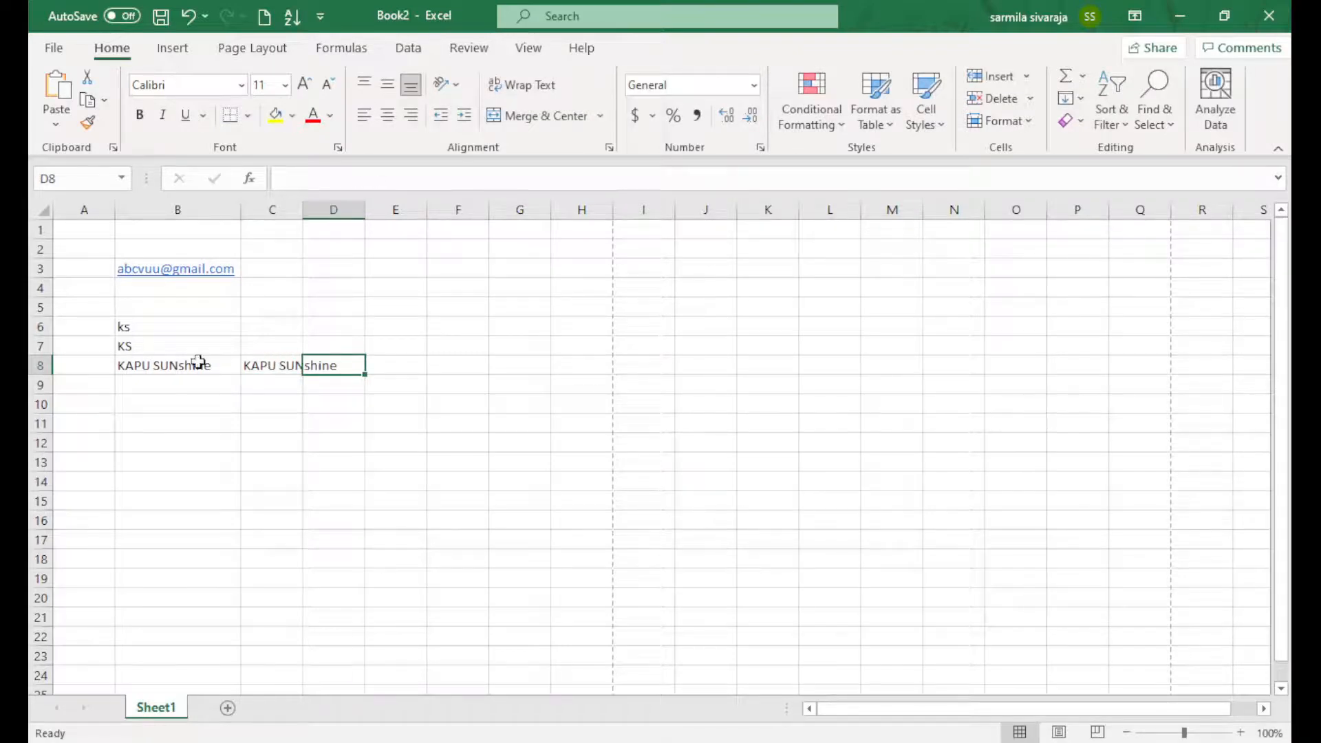
pyautogui.doubleClick(303, 211)
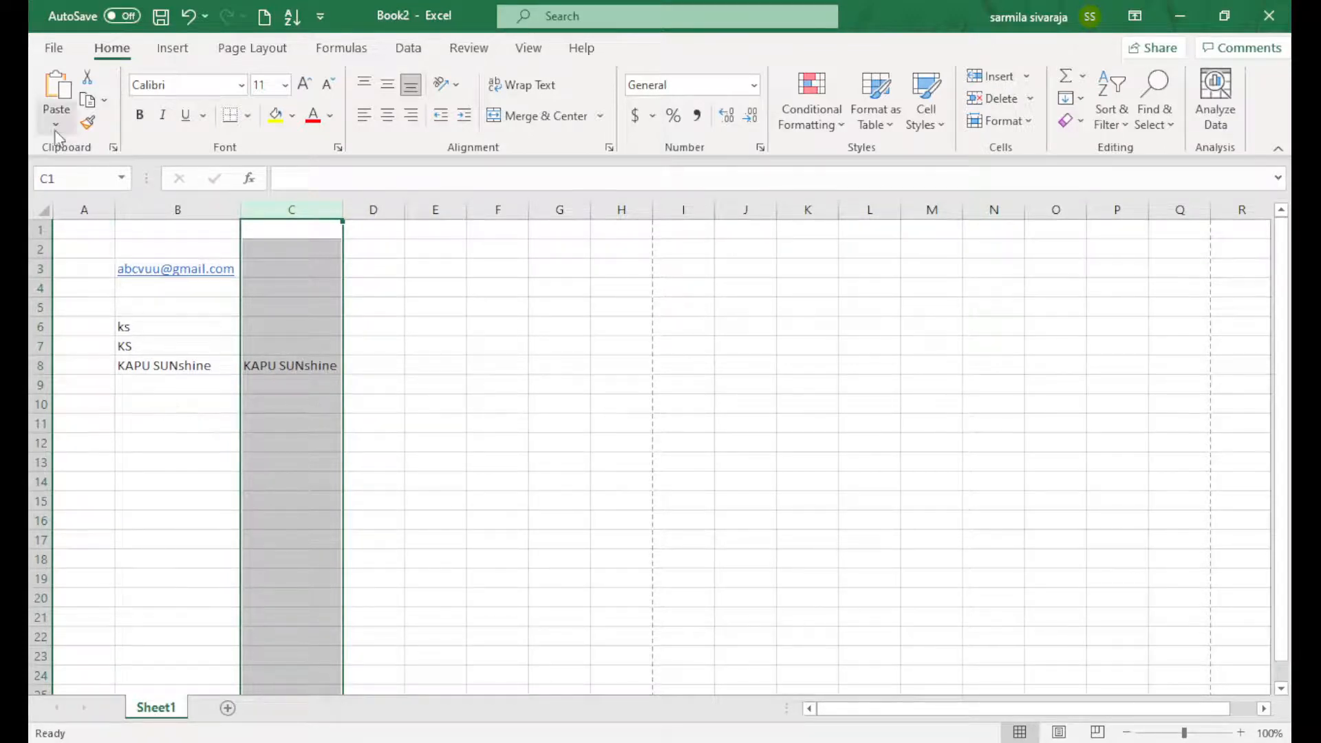
pyautogui.click(53, 47)
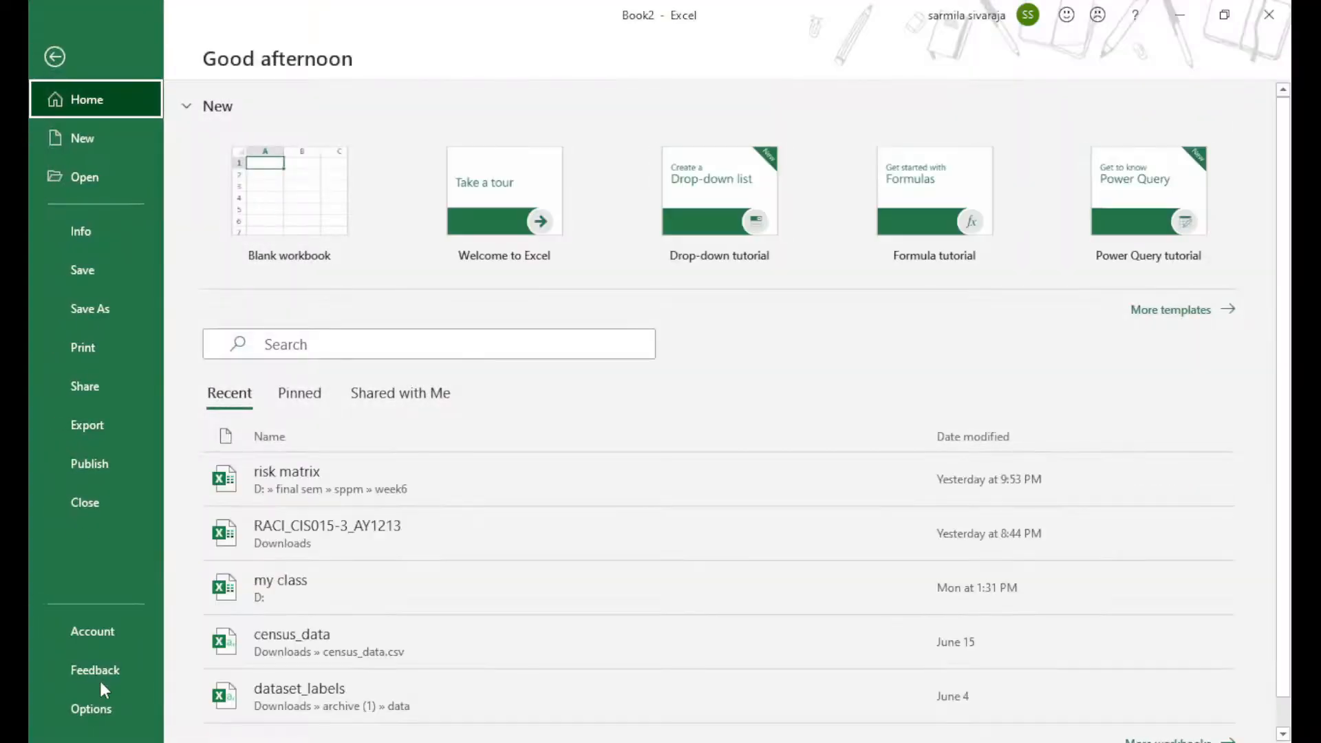
# Open Excel Options to add Insert Function to the Quick Access Toolbar
pyautogui.click(99, 716)
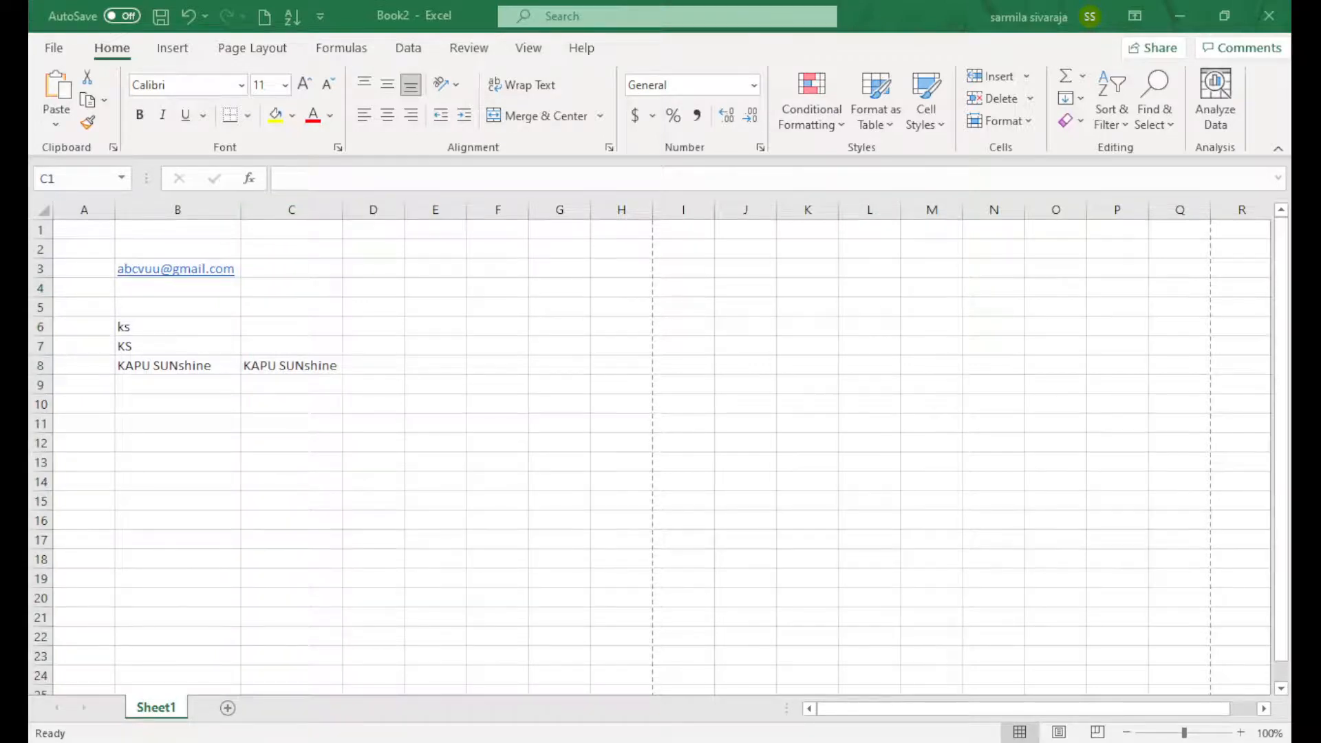
# Apply the Insert Function toolbar shortcut and reopen Excel Options for ribbon customization
pyautogui.click(935, 678)
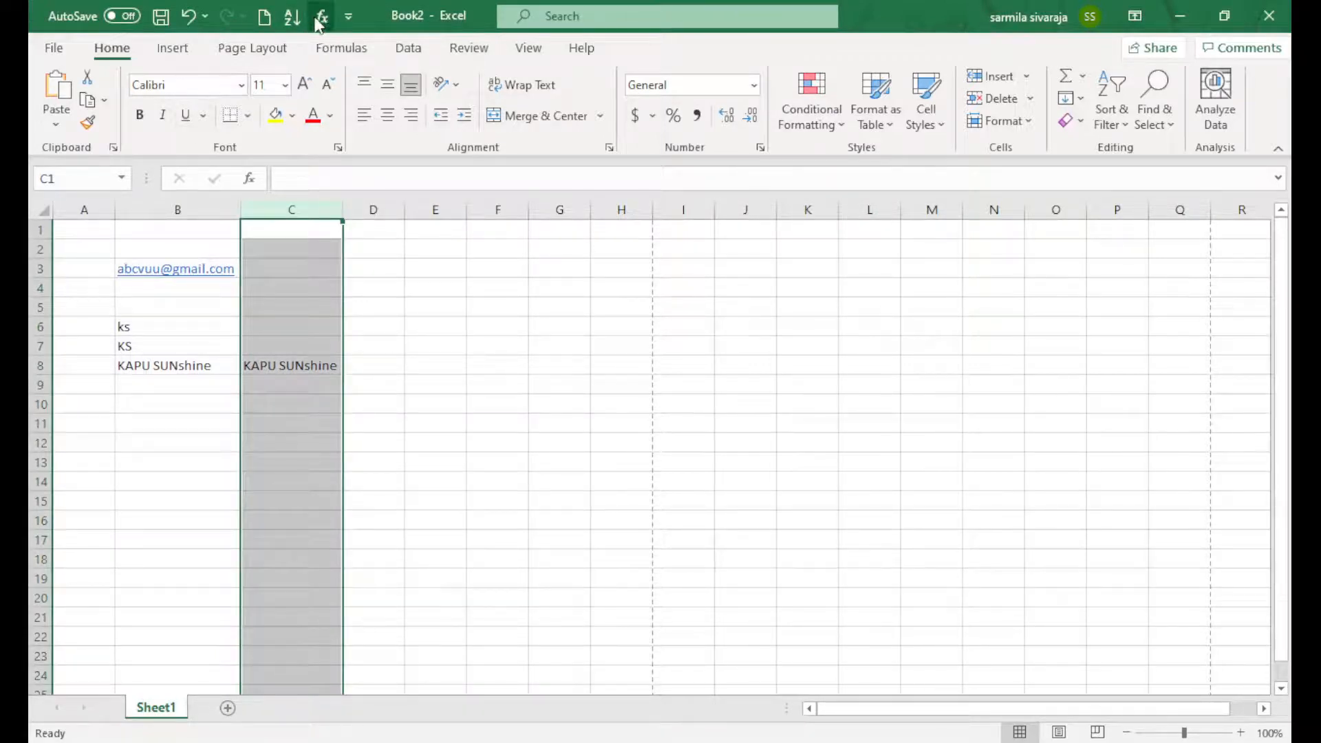
pyautogui.click(54, 48)
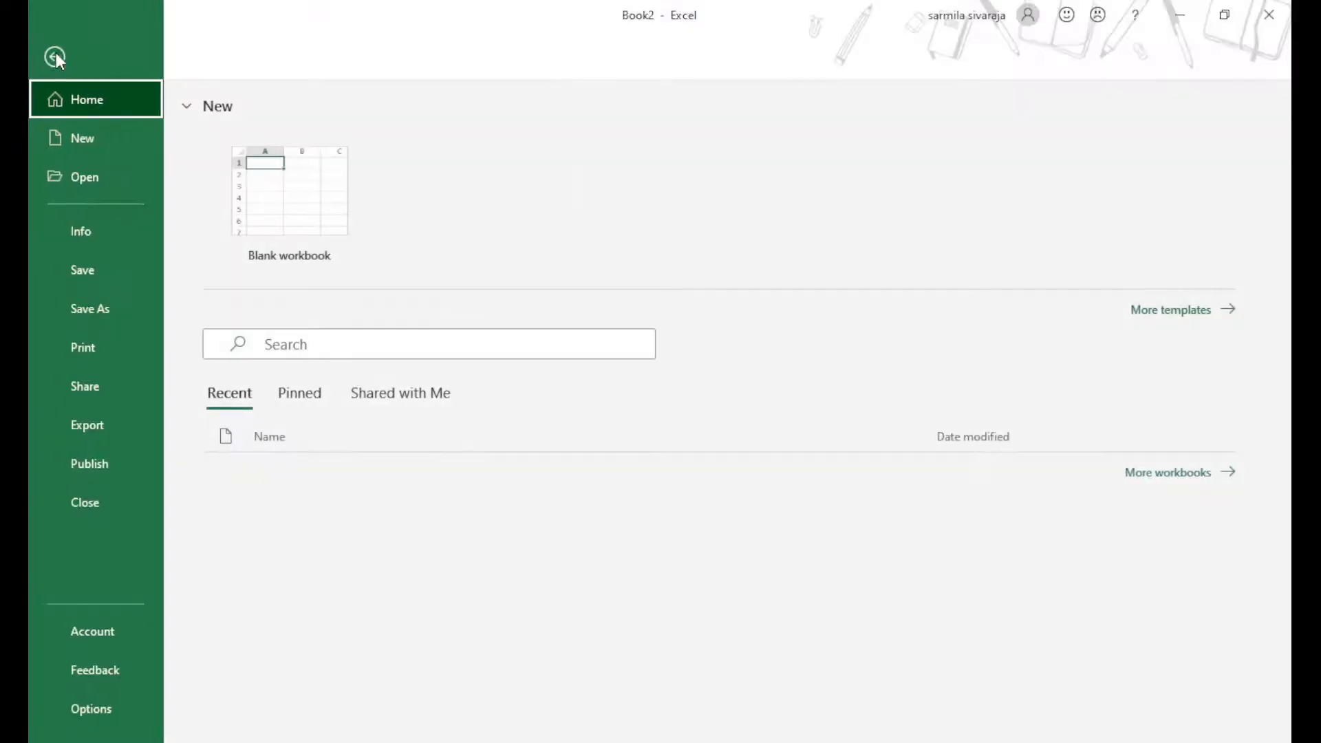
pyautogui.click(88, 708)
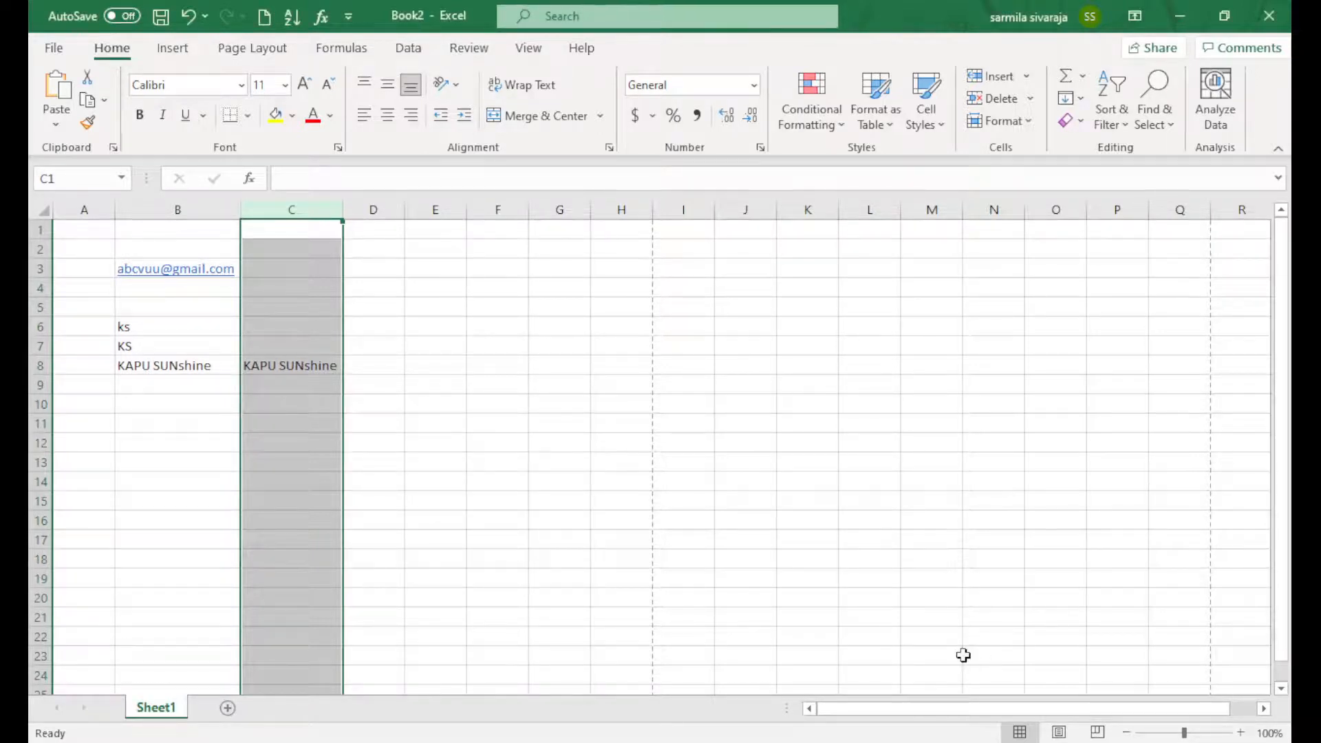
# Collapse the ribbon, view the custom tab, then reset all ribbon and toolbar customizations
pyautogui.hotkey('ctrl', 'F1')
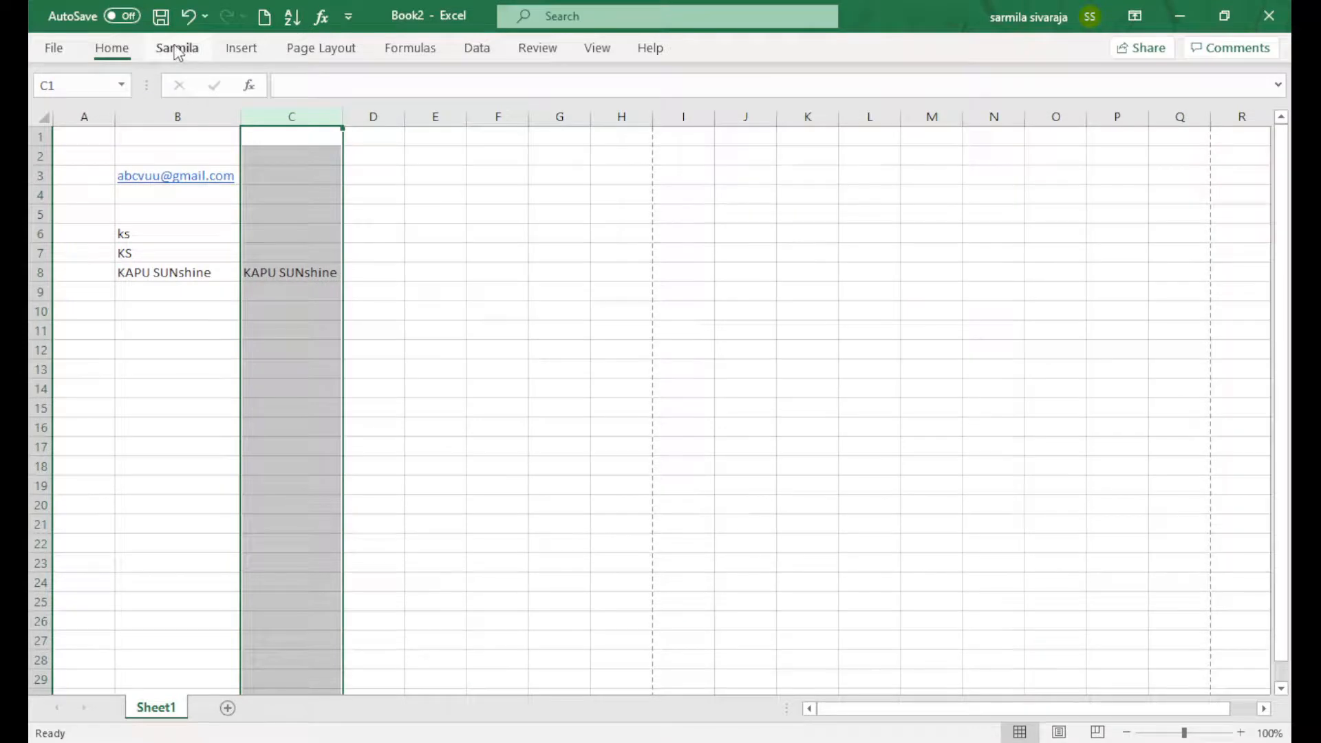
pyautogui.click(177, 49)
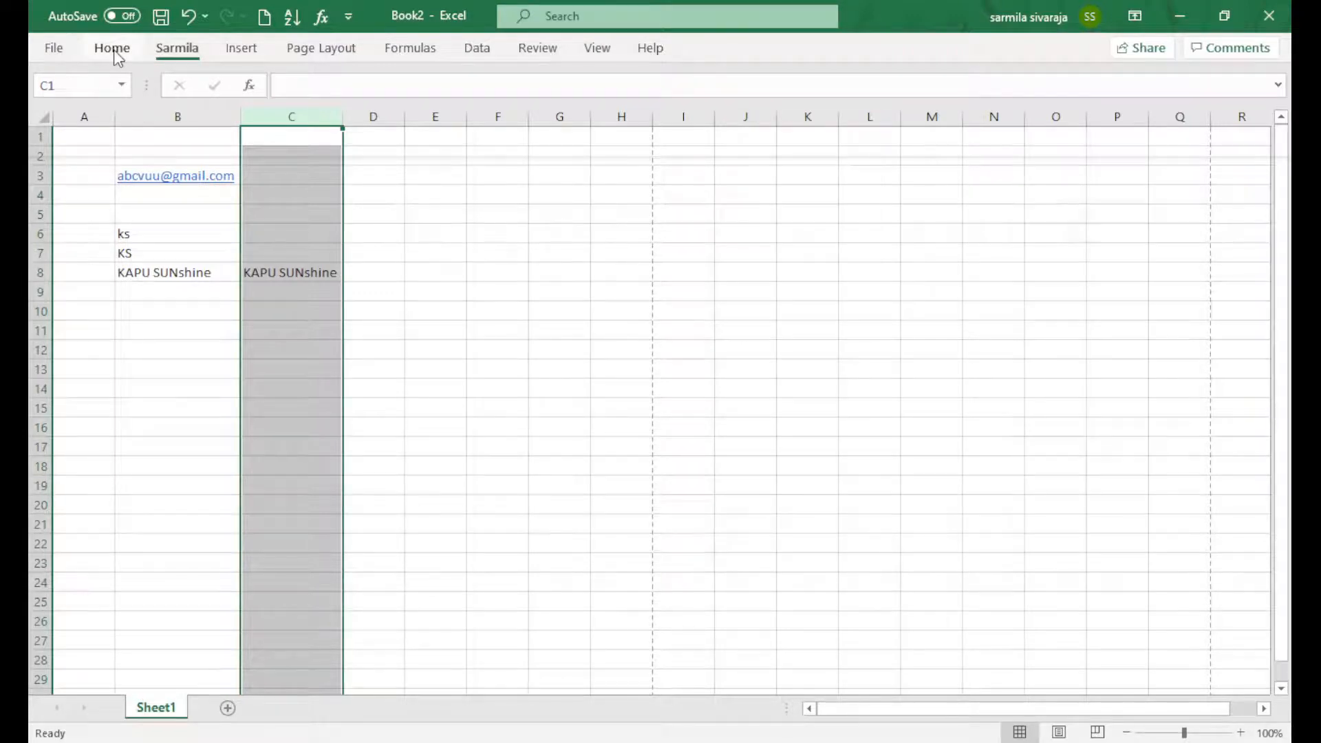
pyautogui.click(47, 52)
pyautogui.click(100, 727)
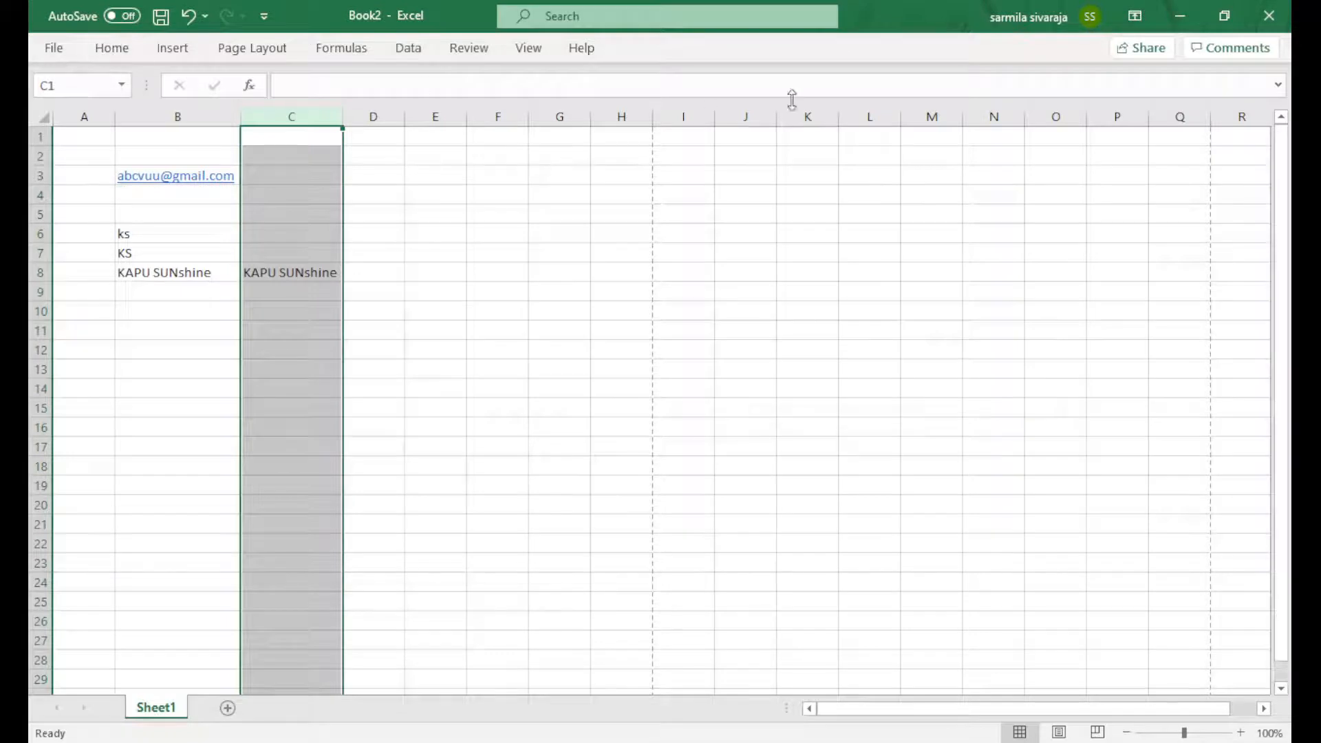
pyautogui.click(1138, 17)
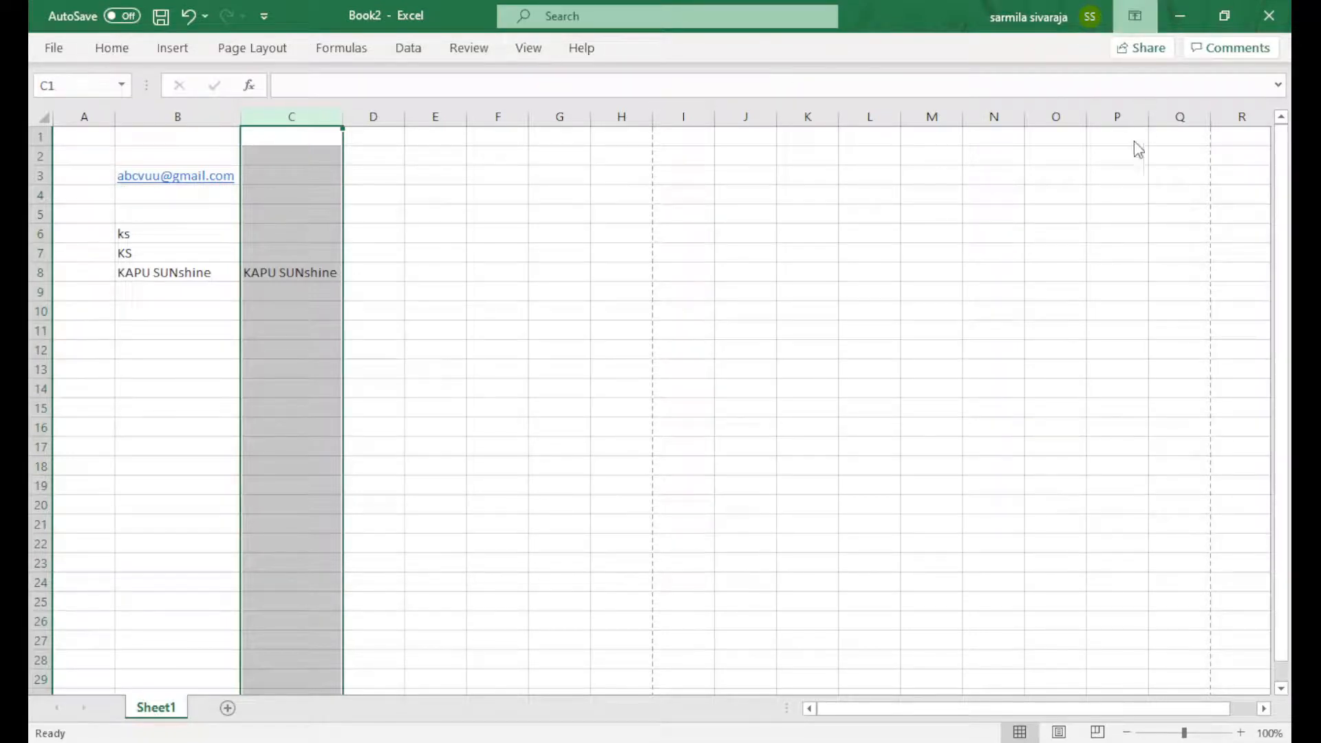
# Set Ribbon Display Options to Show Tabs and Commands, then go back to the worksheet
pyautogui.click(1120, 186)
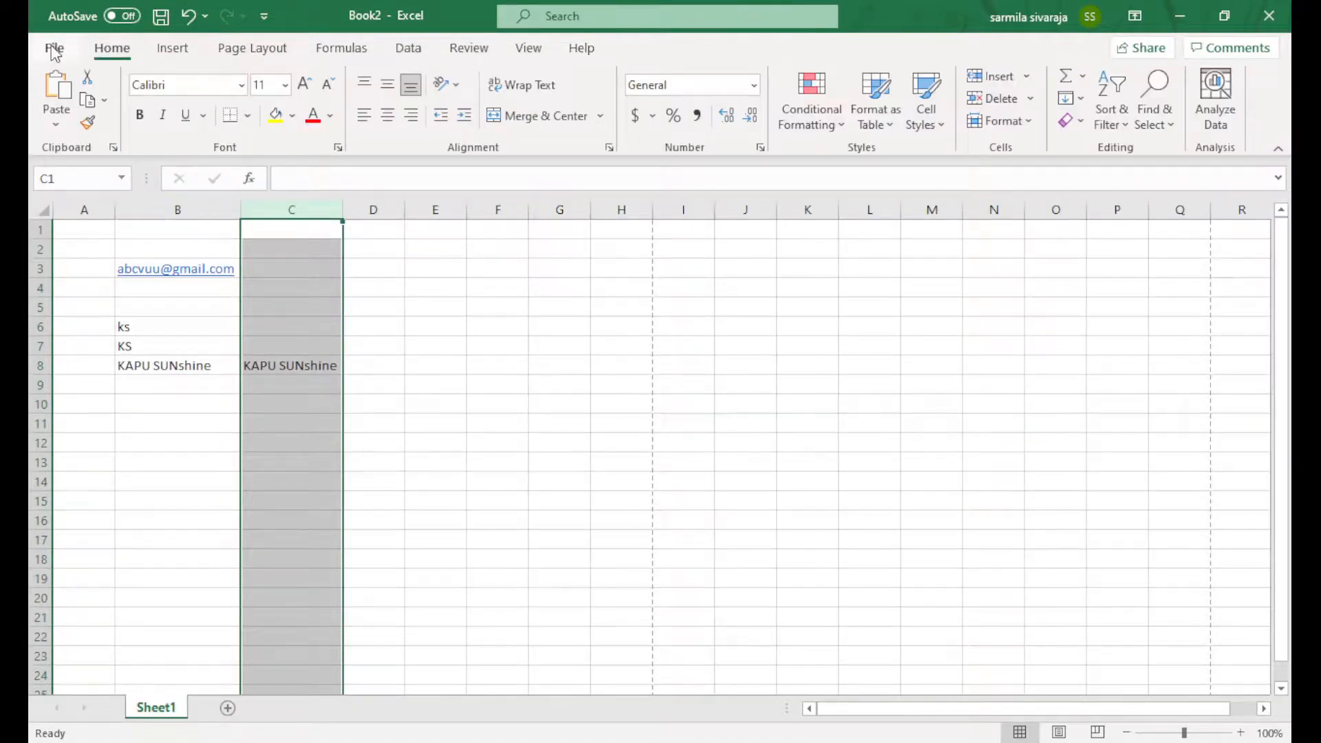
pyautogui.click(54, 50)
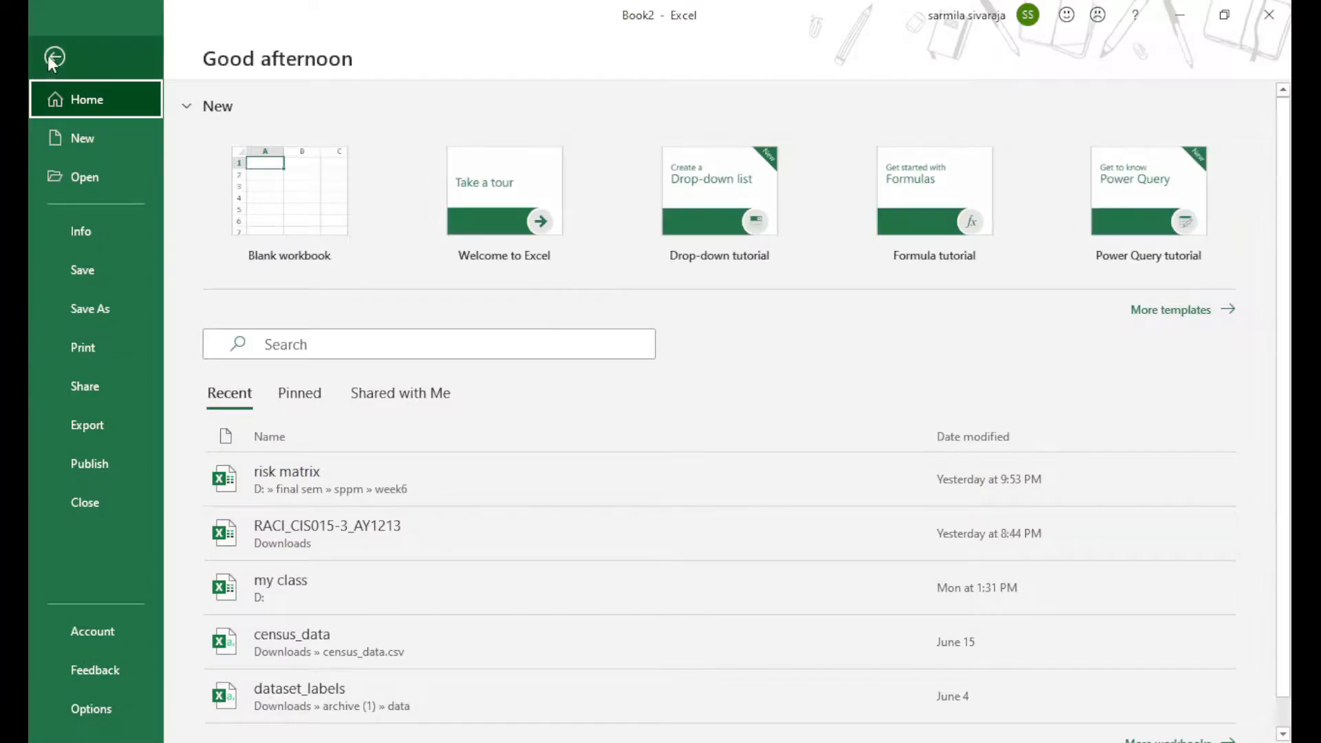
pyautogui.click(54, 58)
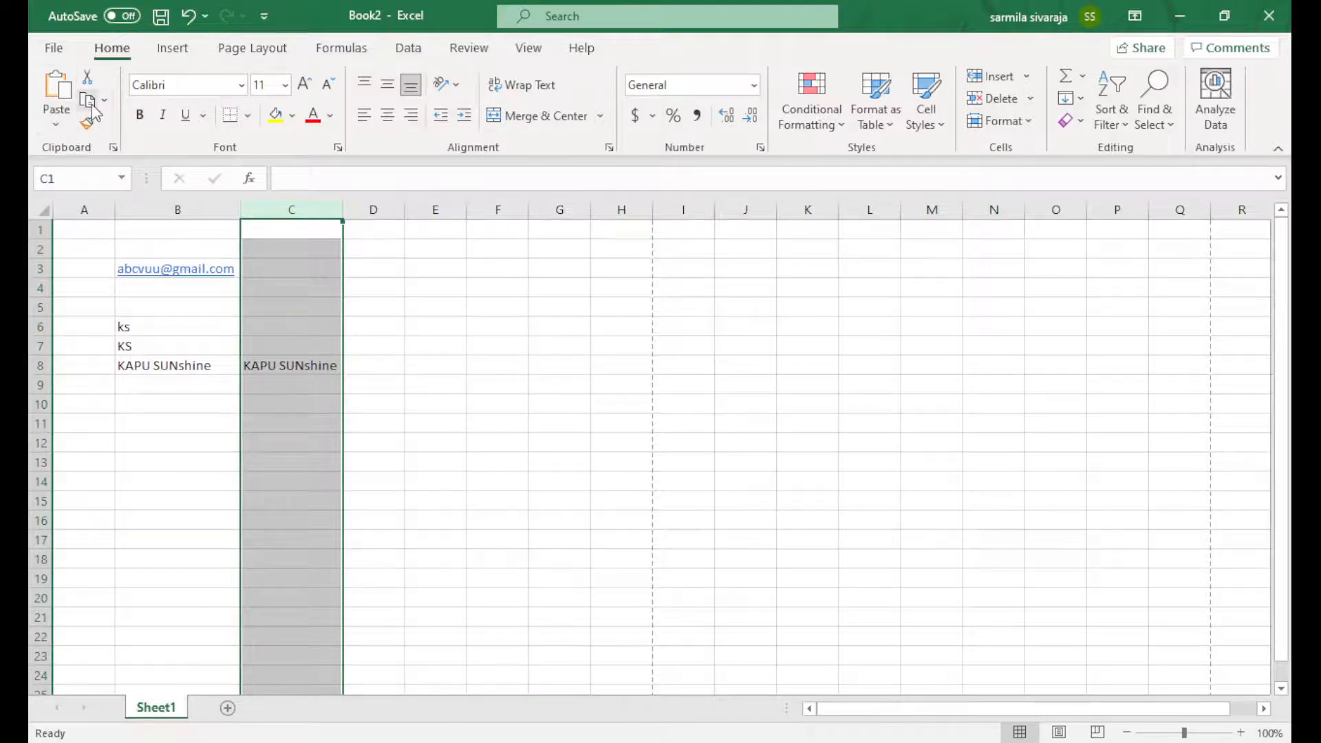
# Enter KAPU in cell A11 and reselect it
pyautogui.click(88, 422)
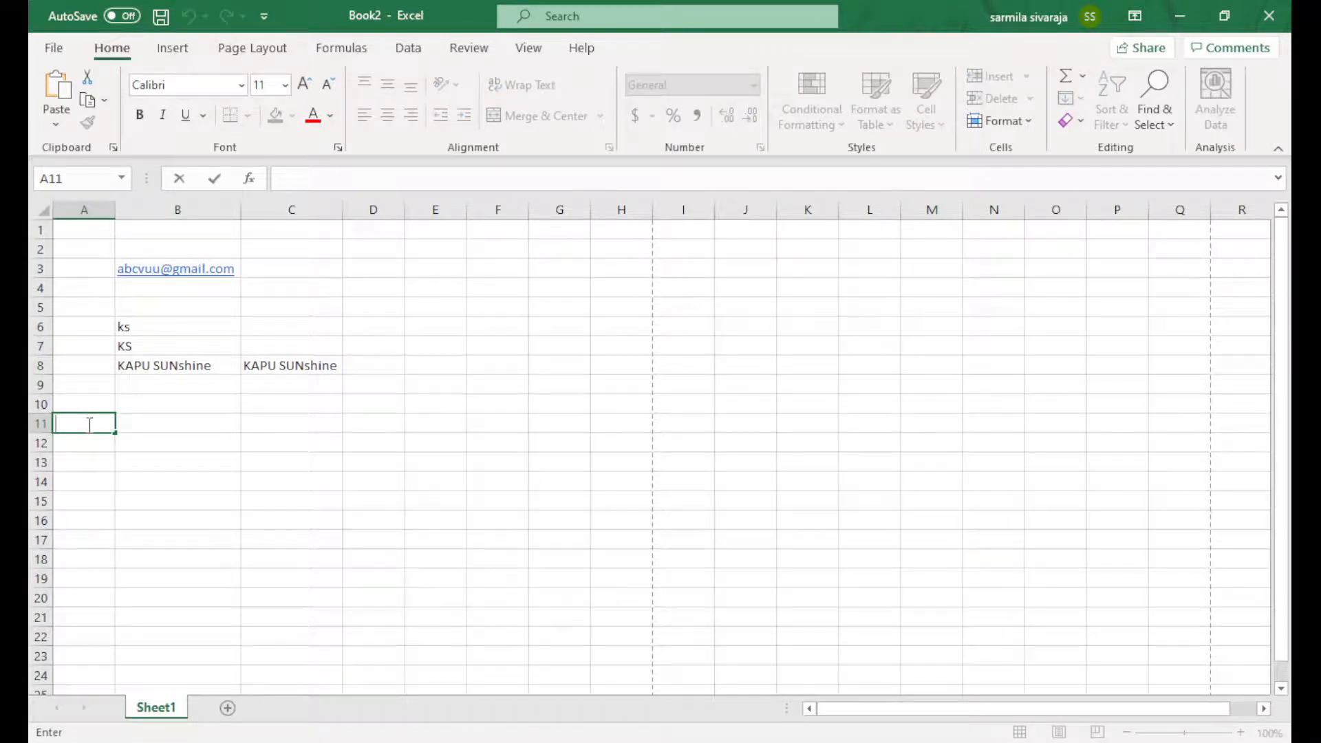
pyautogui.write('KAPU')
pyautogui.click(188, 507)
pyautogui.click(88, 422)
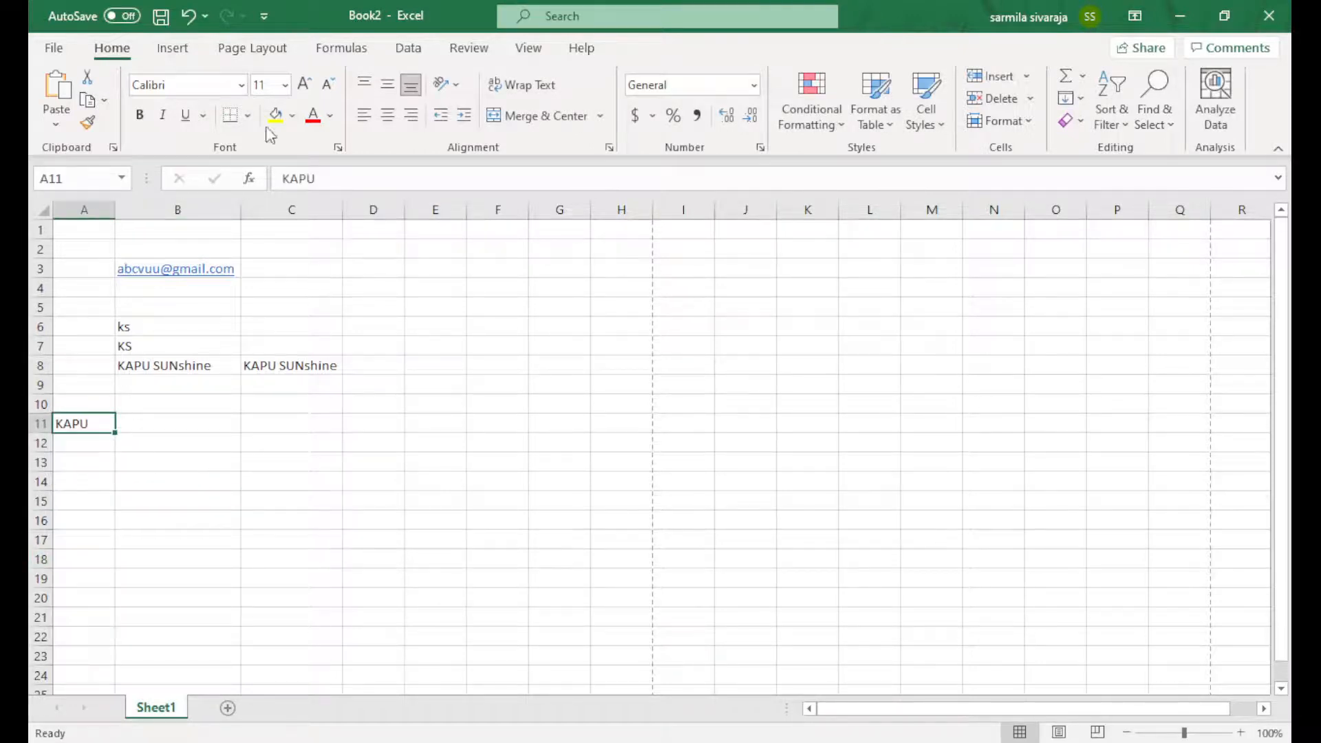
# Set A11 to the Algerian font and increase its size to 12
pyautogui.click(221, 84)
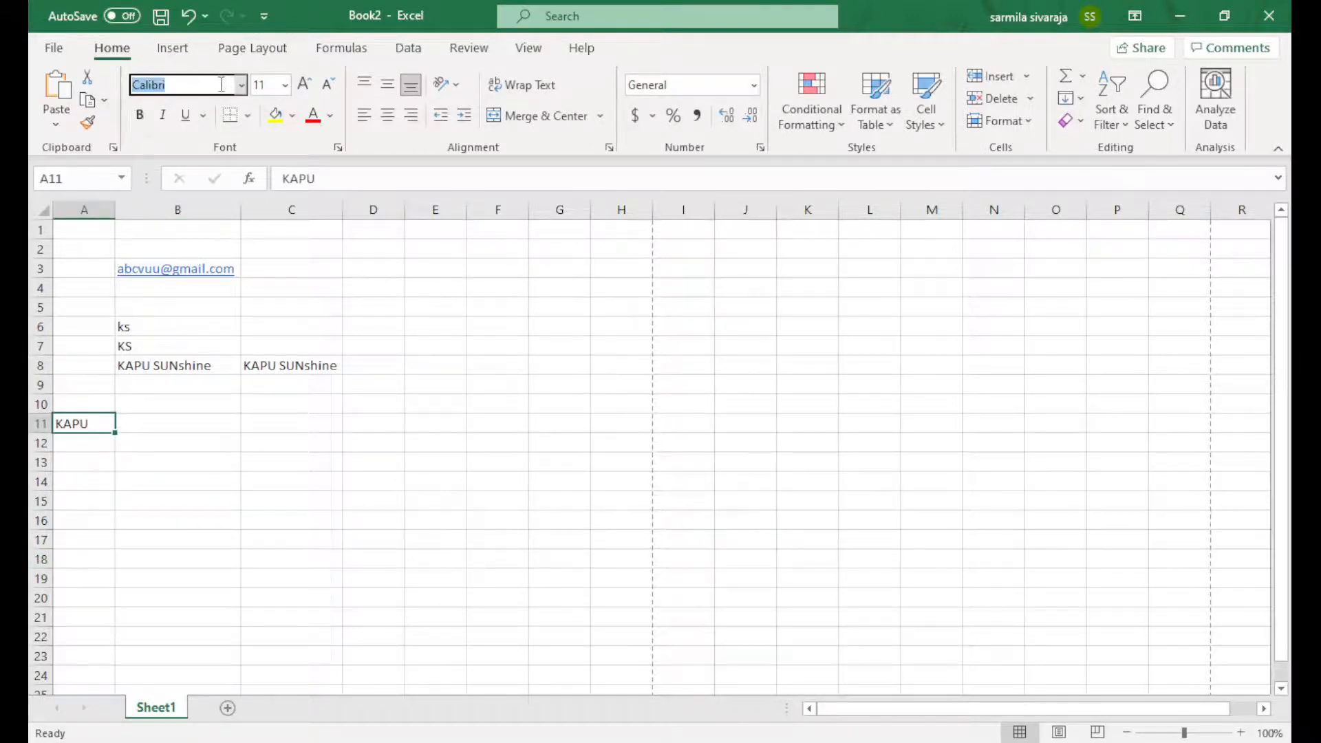
pyautogui.click(243, 86)
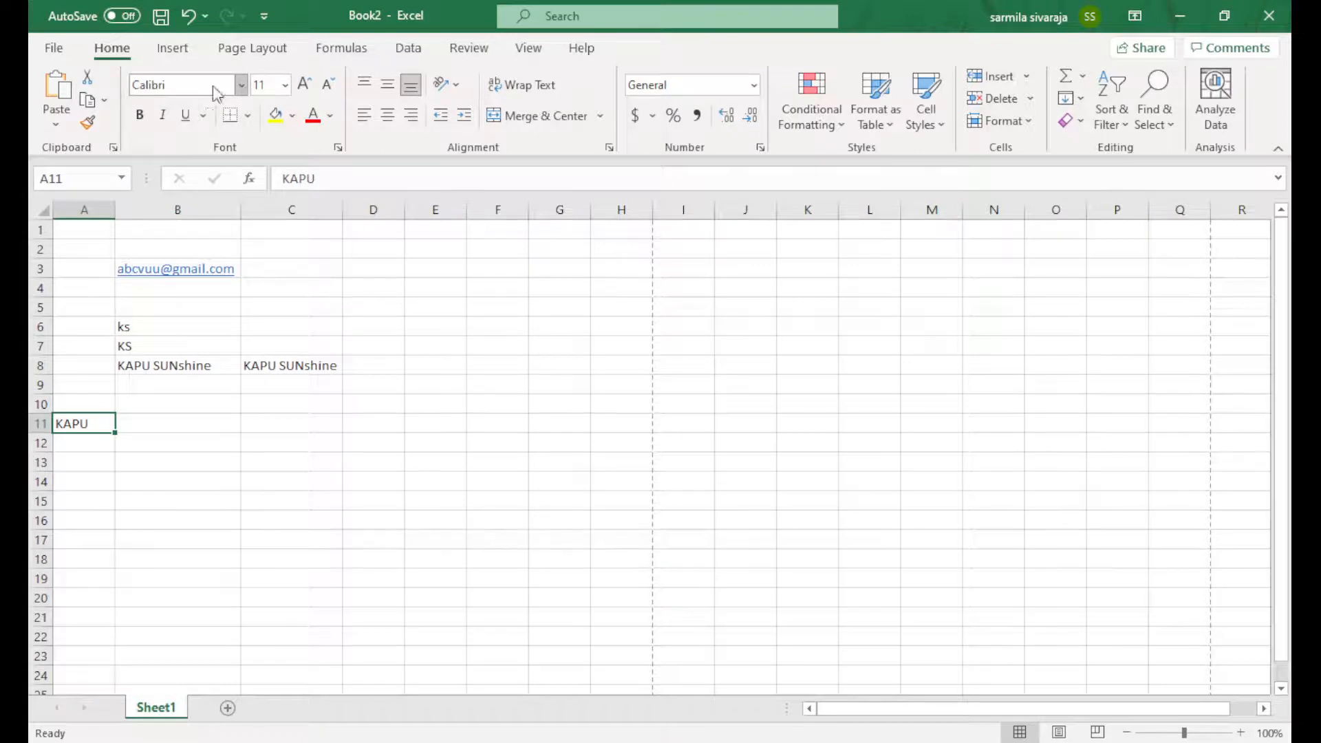
pyautogui.click(185, 86)
pyautogui.click(186, 86)
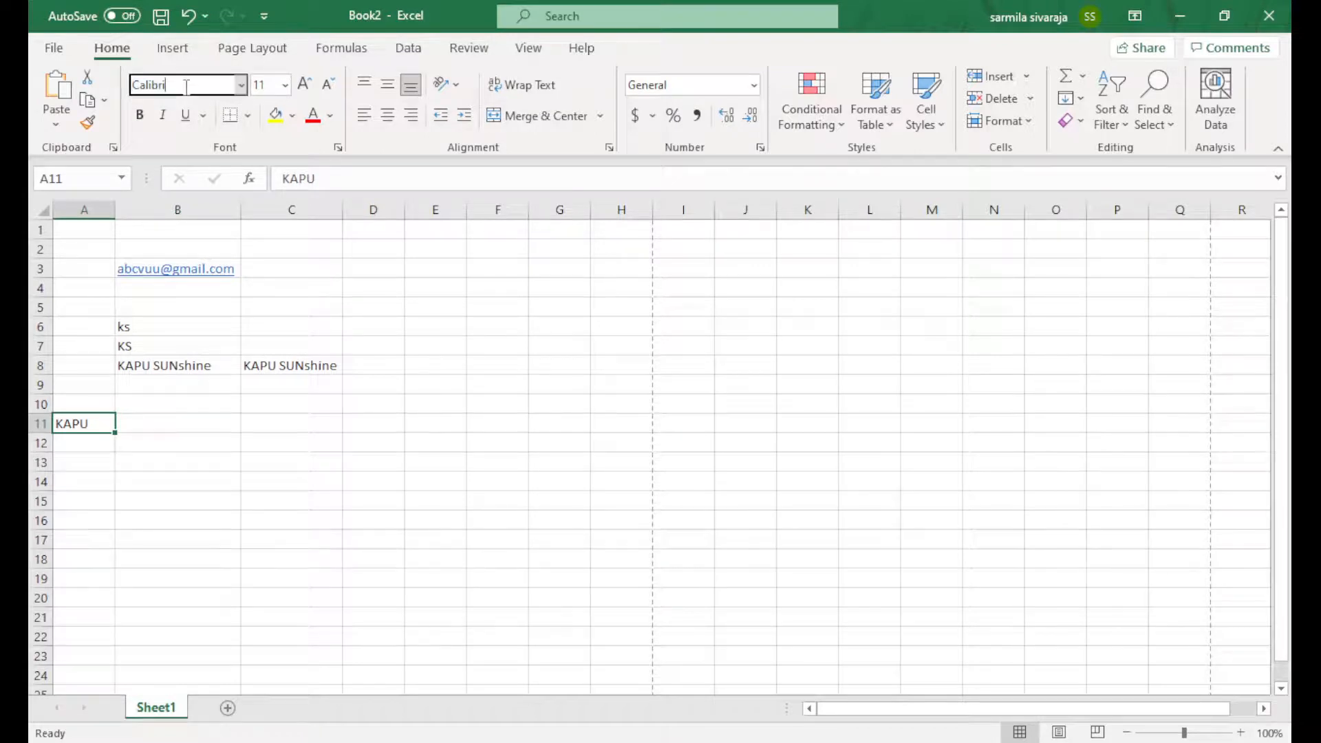
pyautogui.click(242, 86)
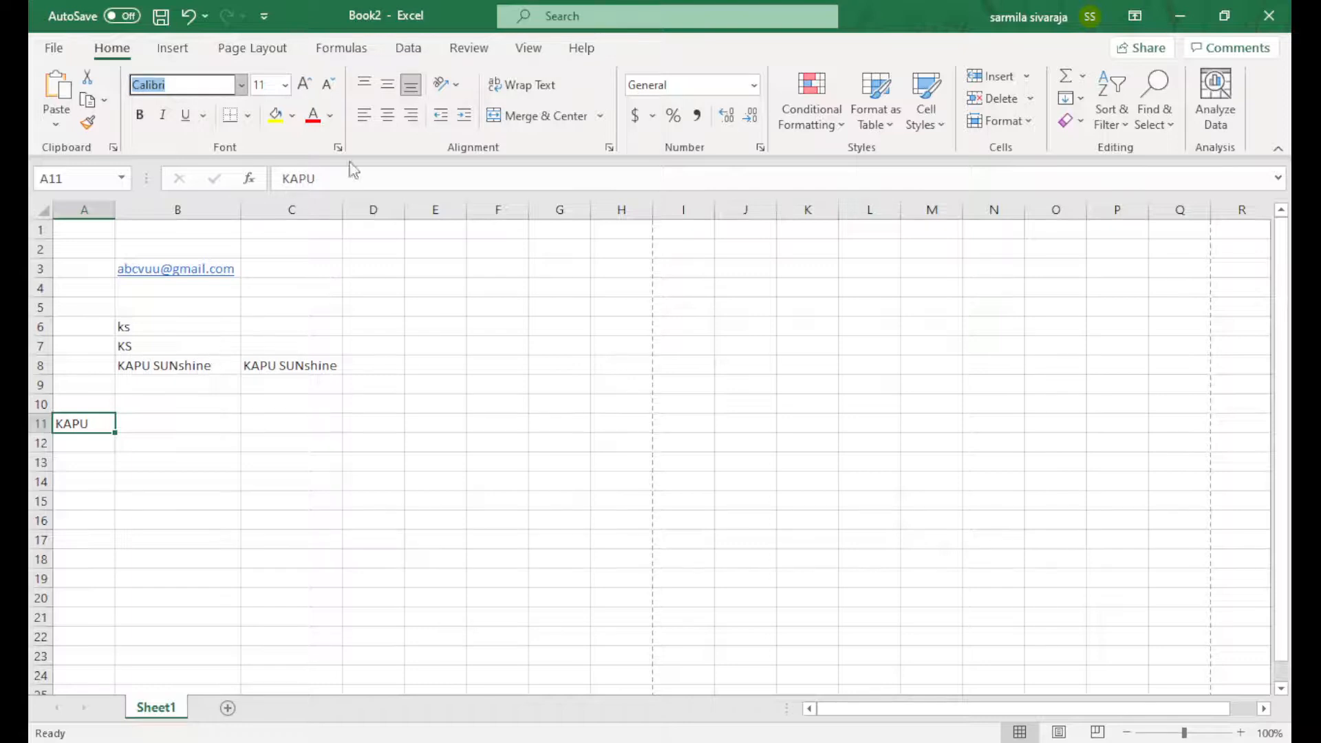
pyautogui.write('Algerian')
pyautogui.press('Return')
pyautogui.click(305, 84)
pyautogui.click(305, 84)
pyautogui.click(305, 84)
pyautogui.click(305, 84)
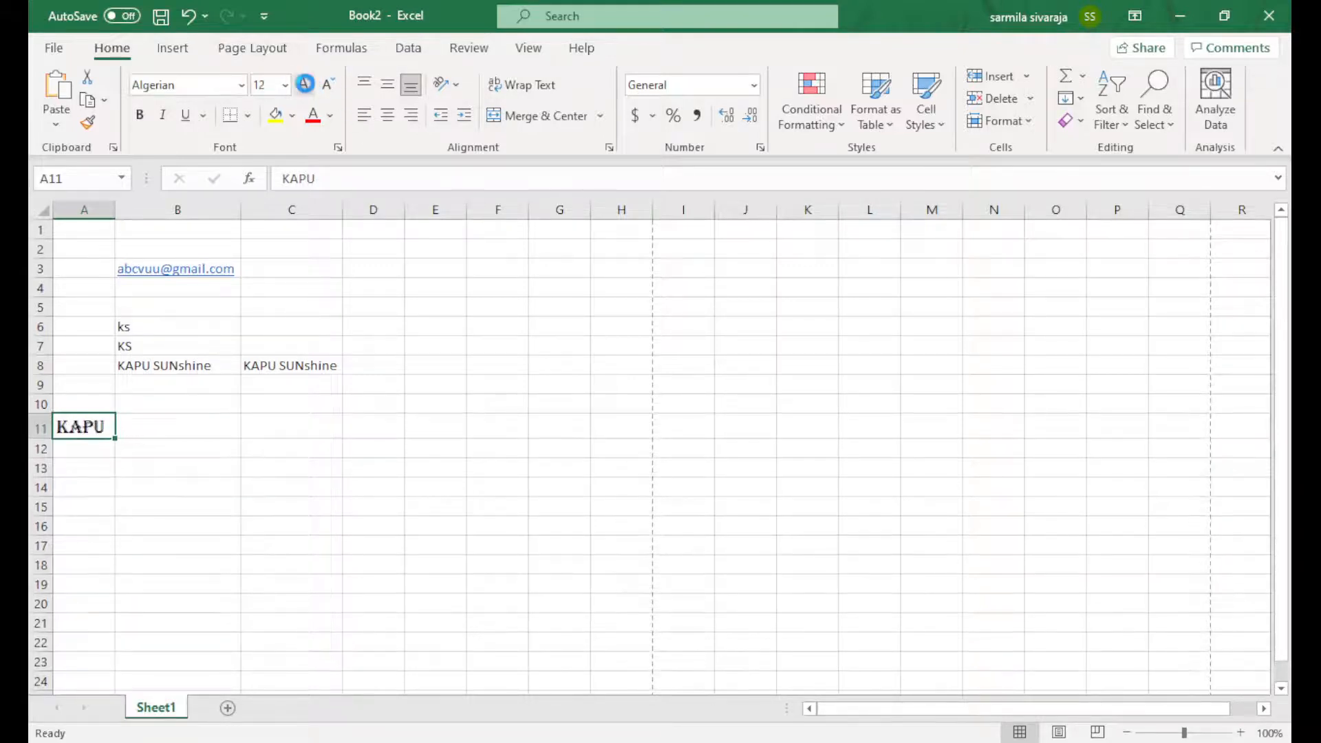
pyautogui.click(305, 84)
pyautogui.click(305, 84)
pyautogui.click(304, 84)
# Make A11 bold and italic with a yellow fill, then AutoFit column A to KAPU
pyautogui.click(140, 115)
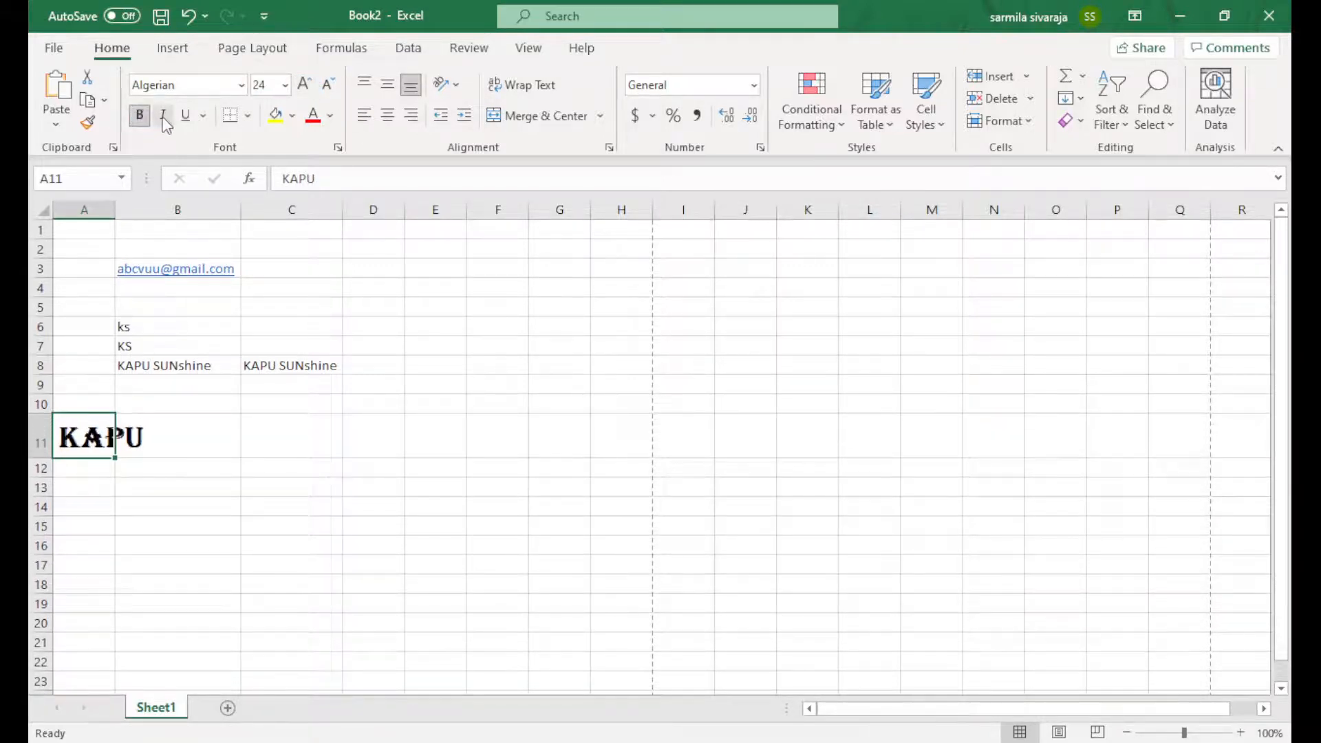
pyautogui.click(162, 115)
pyautogui.click(276, 115)
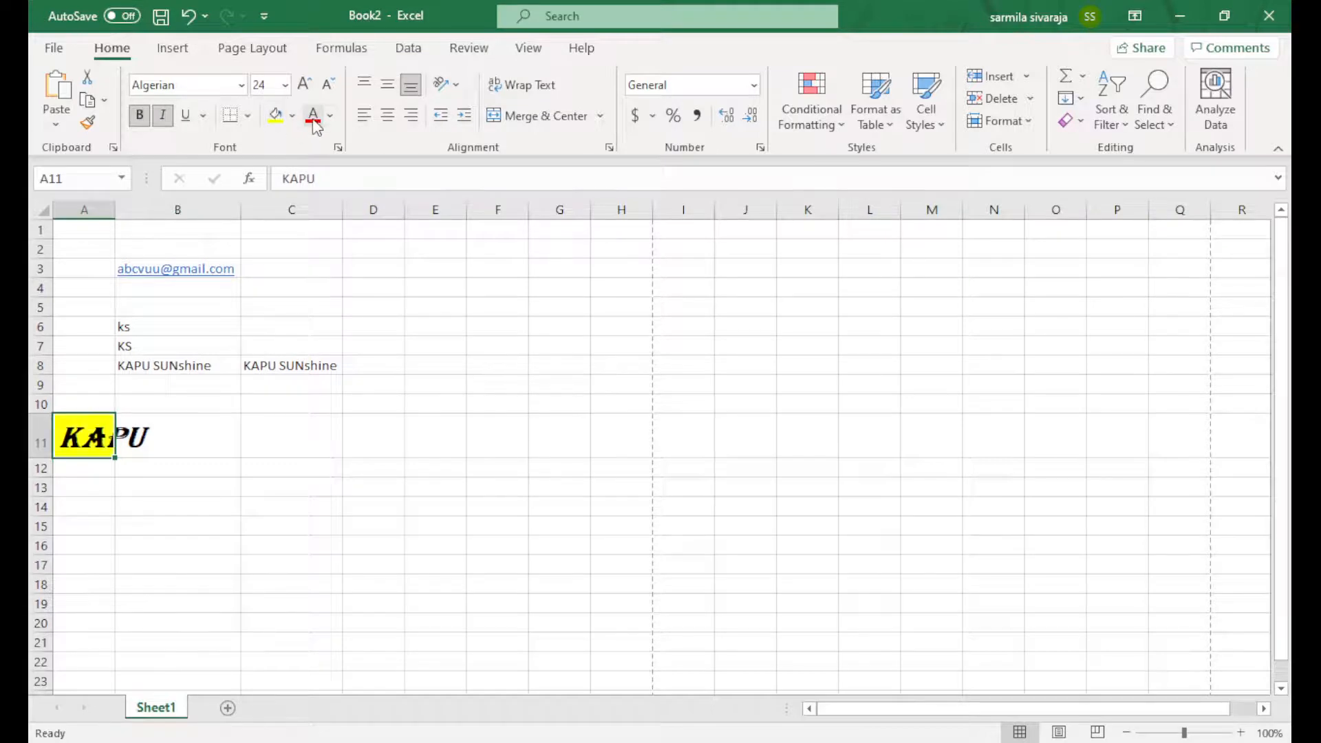
pyautogui.doubleClick(112, 213)
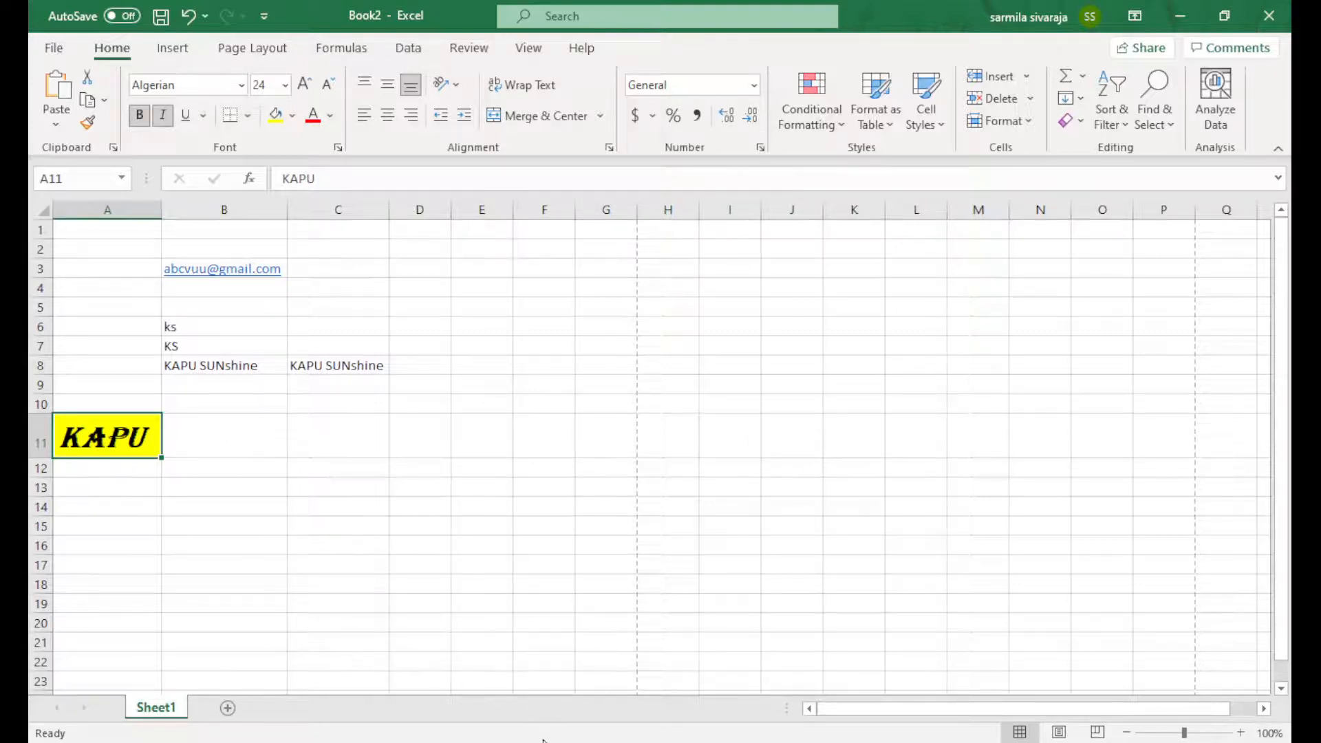
pyautogui.click(1008, 741)
# Copy the yellow bold italic Algerian KAPU from A11 into E3 and autofit column E
pyautogui.doubleClick(122, 437)
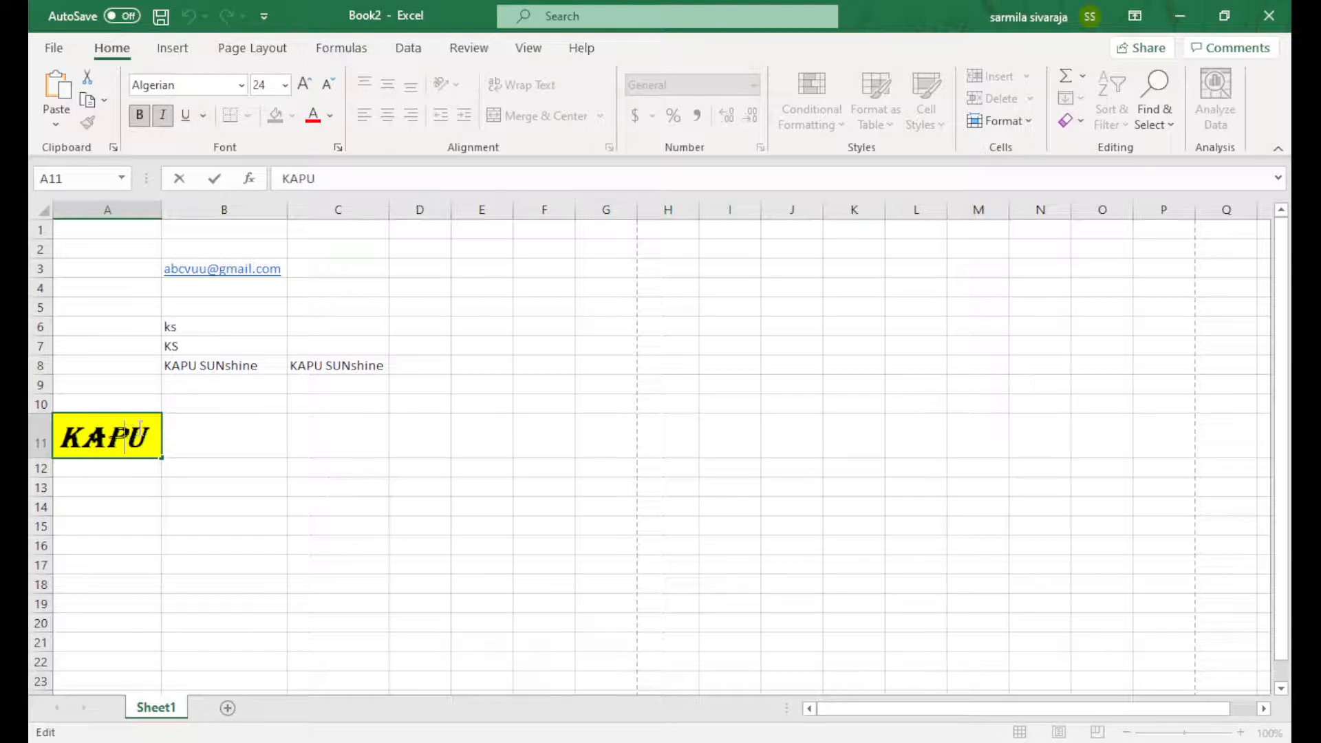
pyautogui.click(183, 427)
pyautogui.click(103, 423)
pyautogui.hotkey('ctrl', 'c')
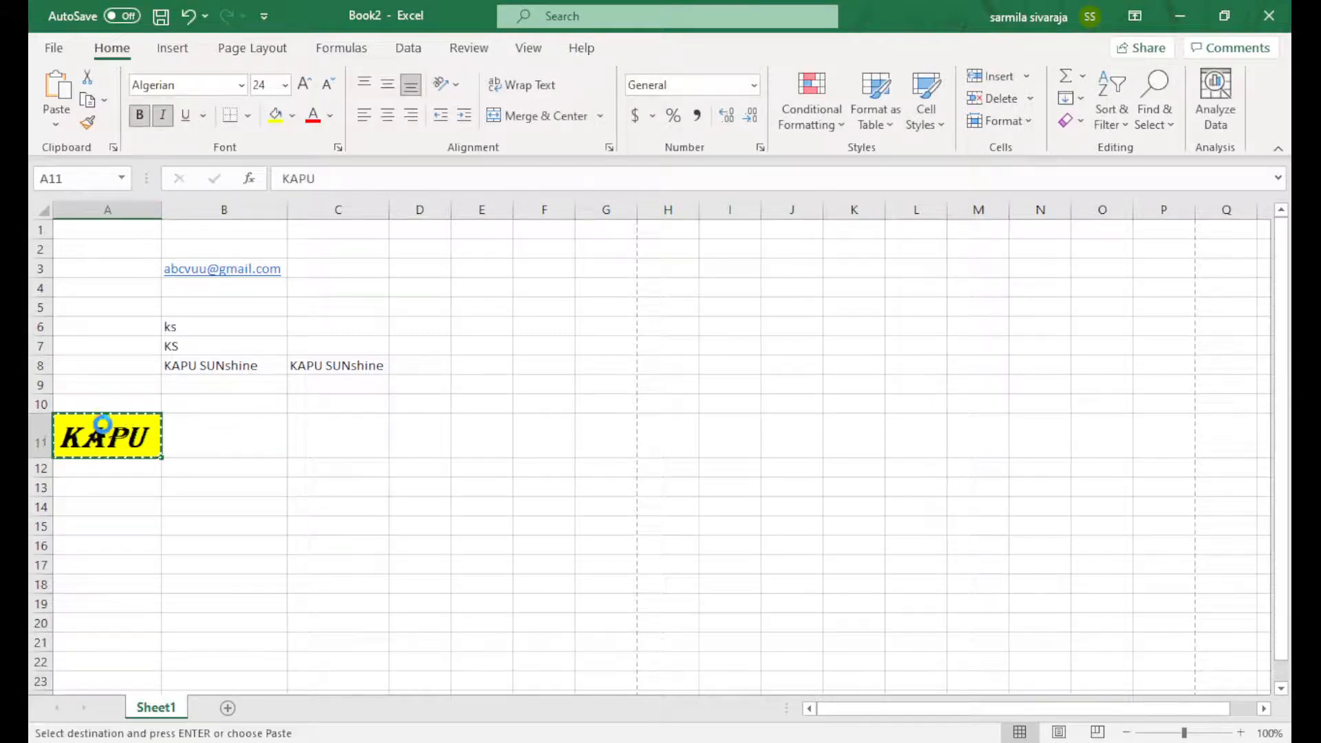
pyautogui.click(464, 264)
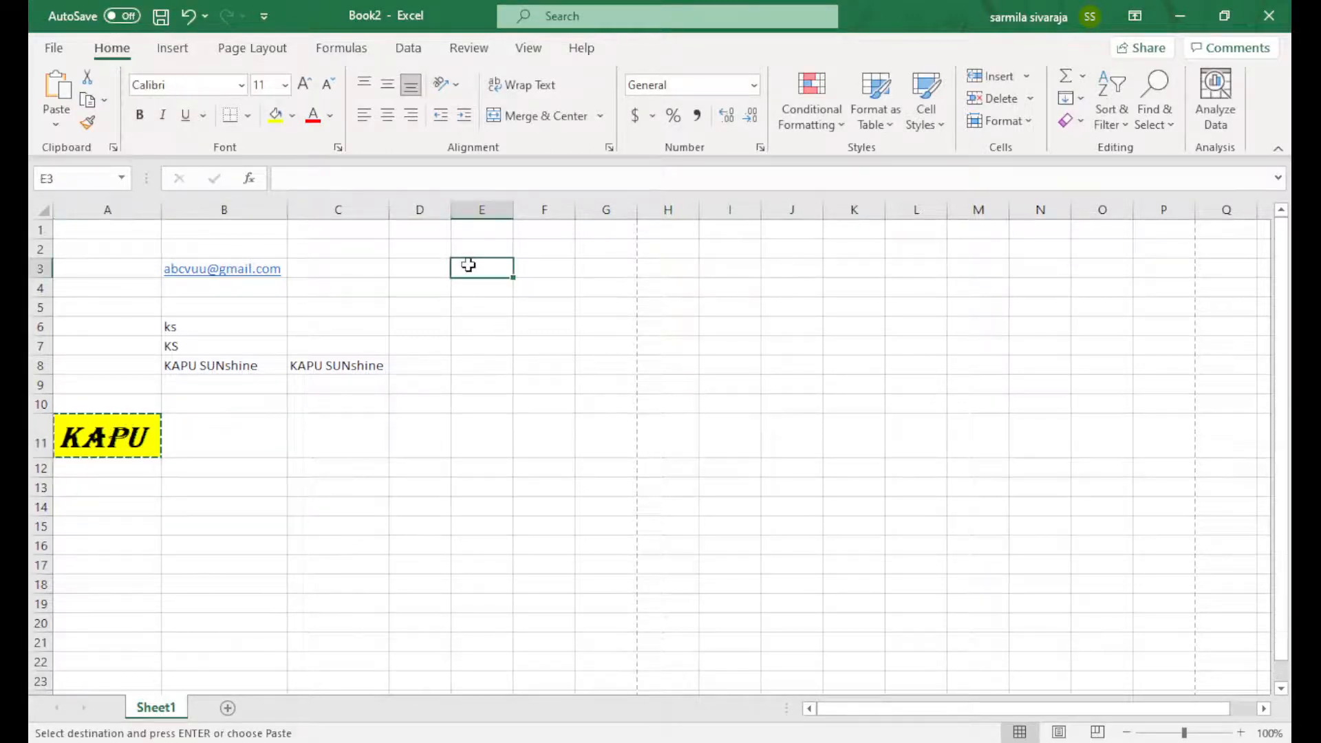
pyautogui.hotkey('ctrl', 'v')
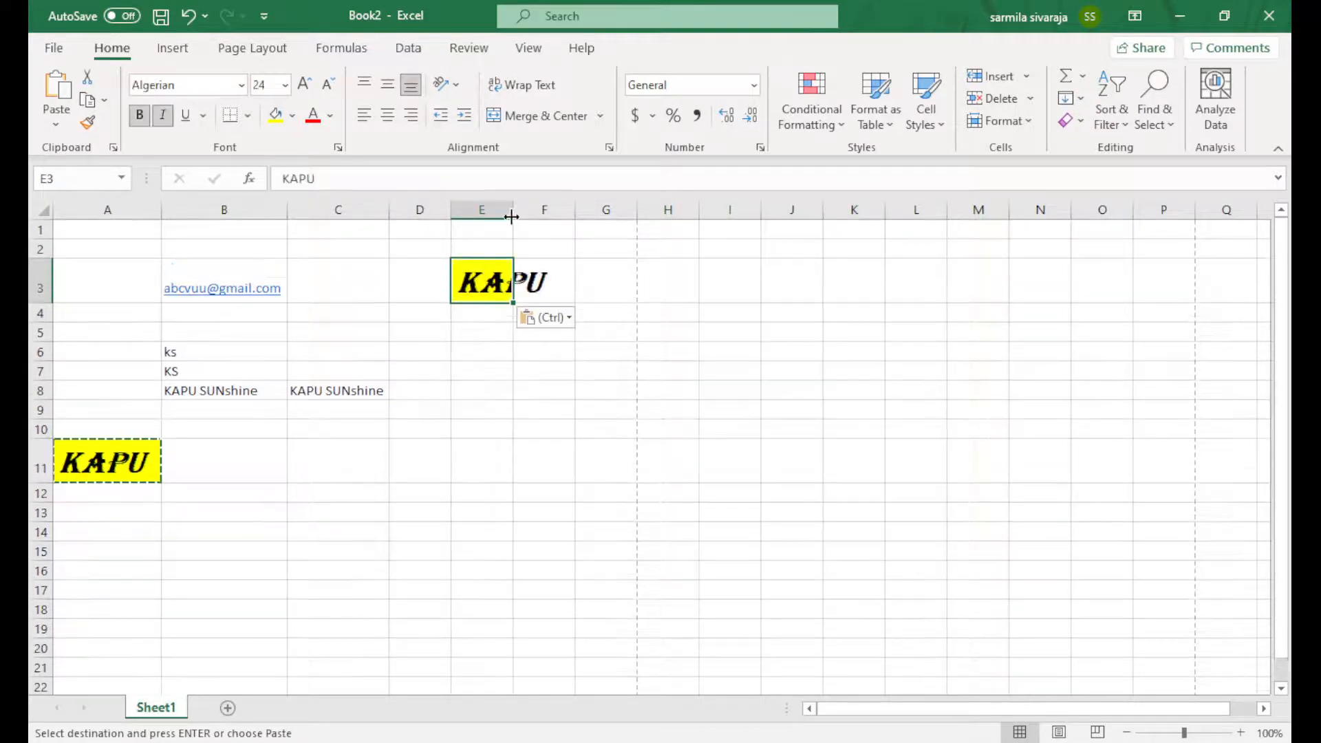
pyautogui.doubleClick(512, 214)
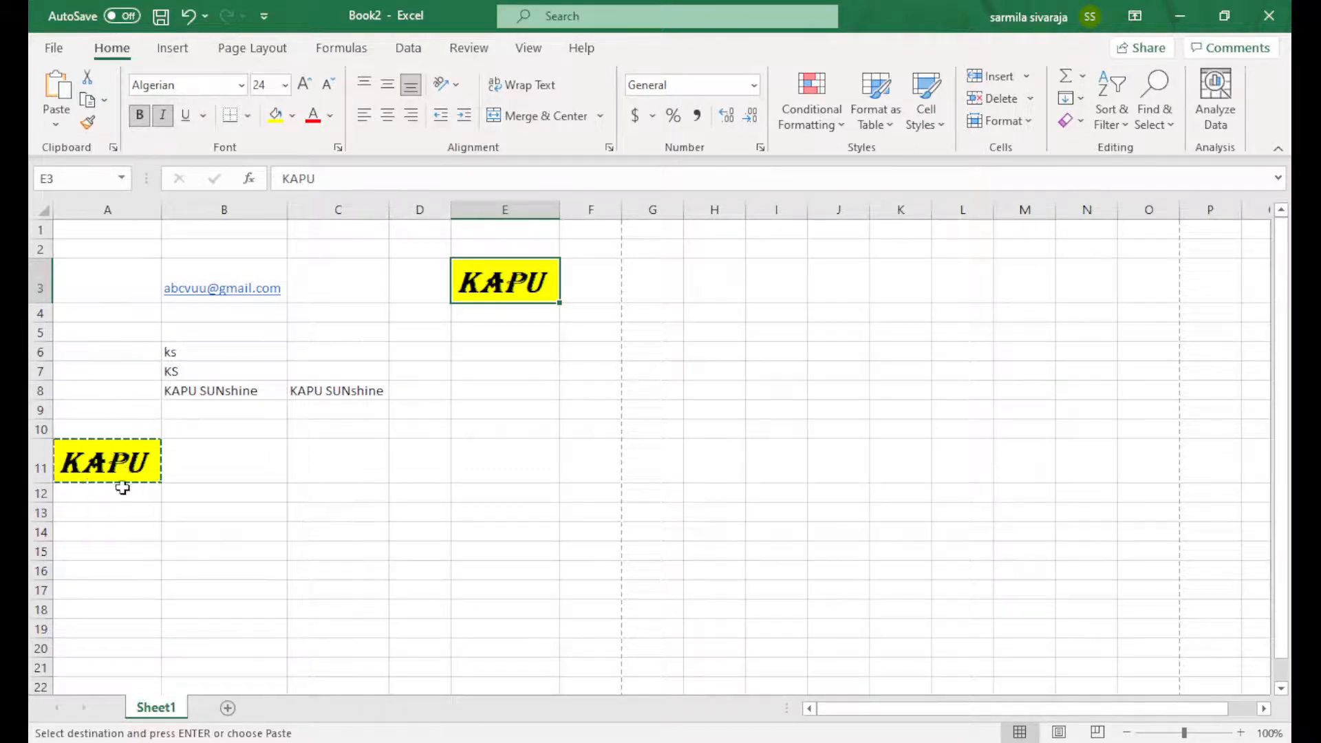
pyautogui.doubleClick(128, 381)
pyautogui.doubleClick(115, 465)
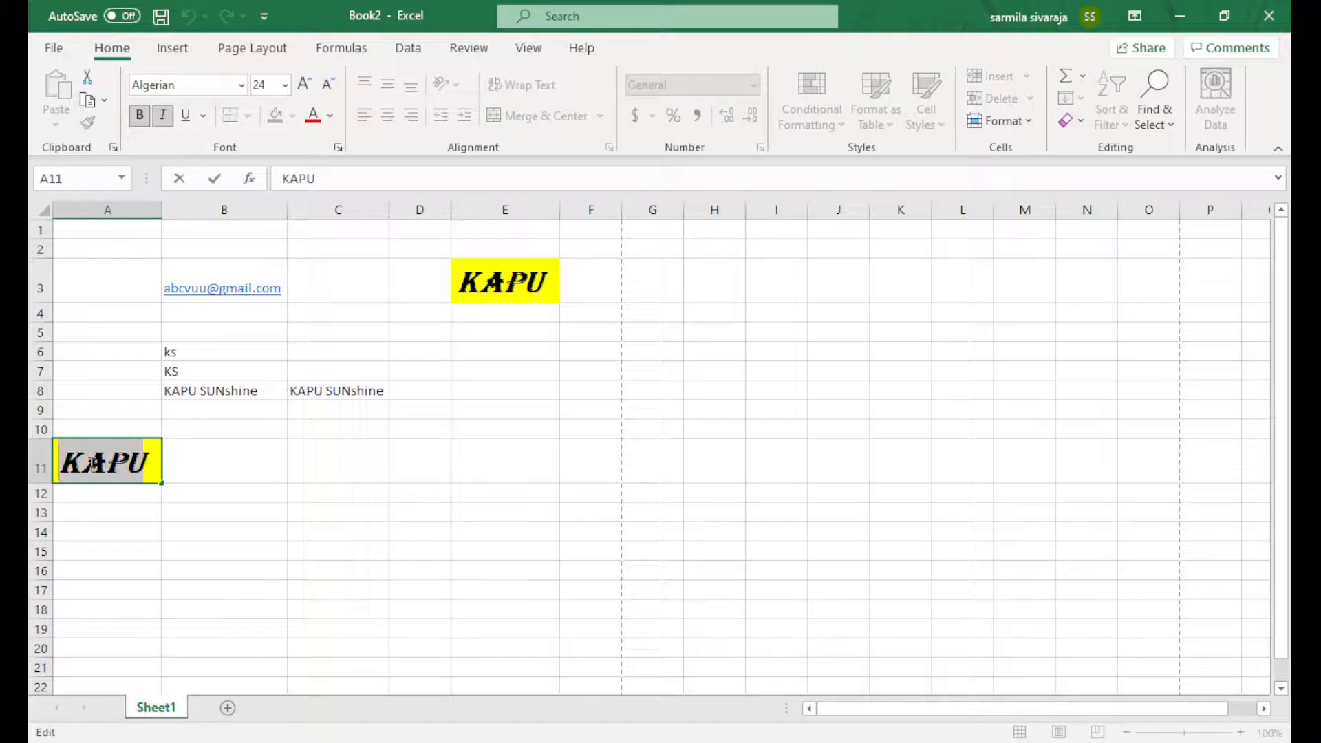
# Copy the yellow KAPU cell A11 again and paste it into E7
pyautogui.press('Tab')
pyautogui.click(136, 462)
pyautogui.hotkey('ctrl', 'c')
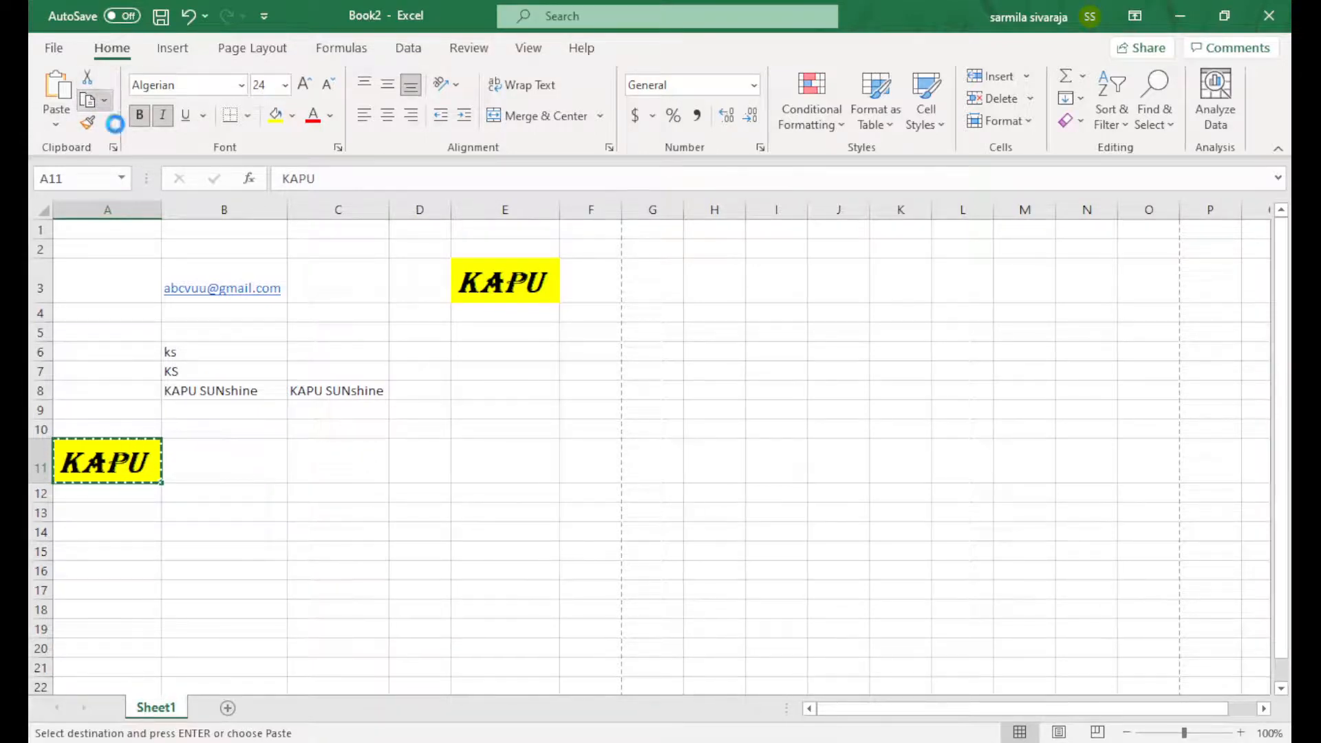
pyautogui.click(469, 367)
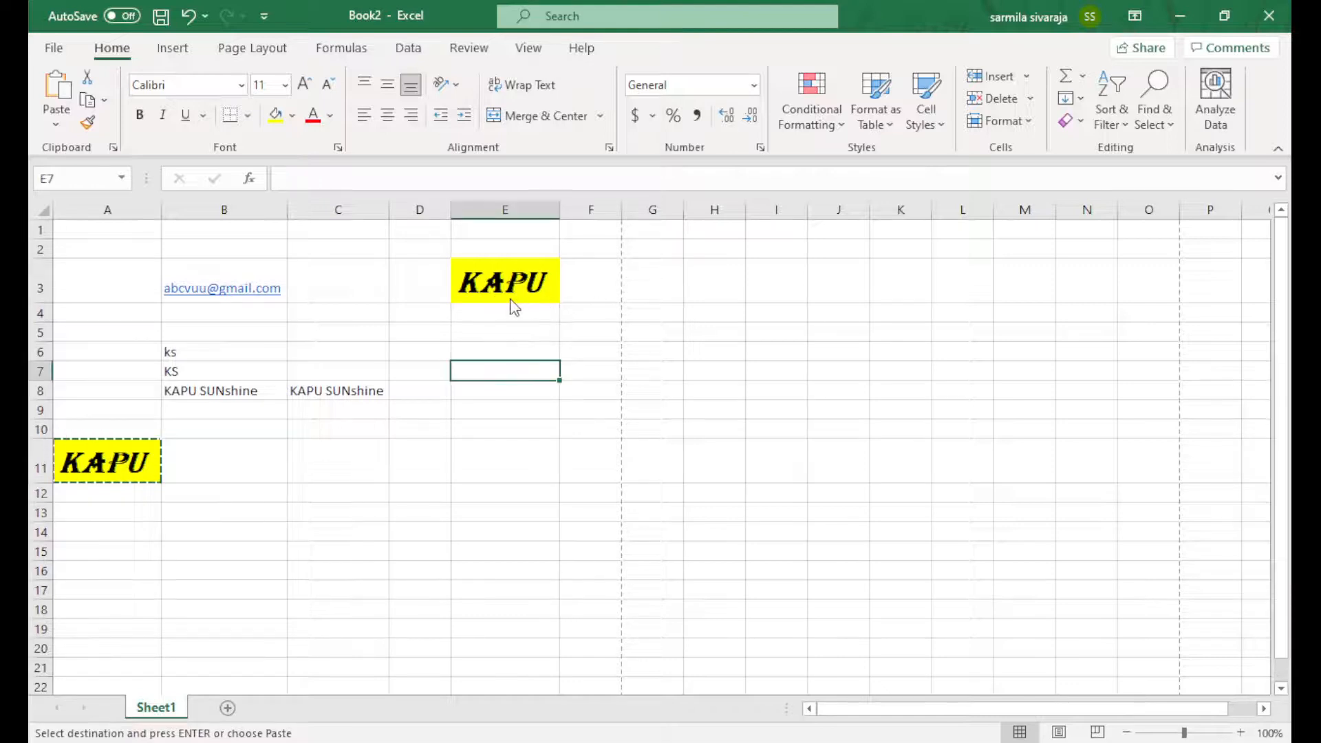
pyautogui.hotkey('ctrl', 'v')
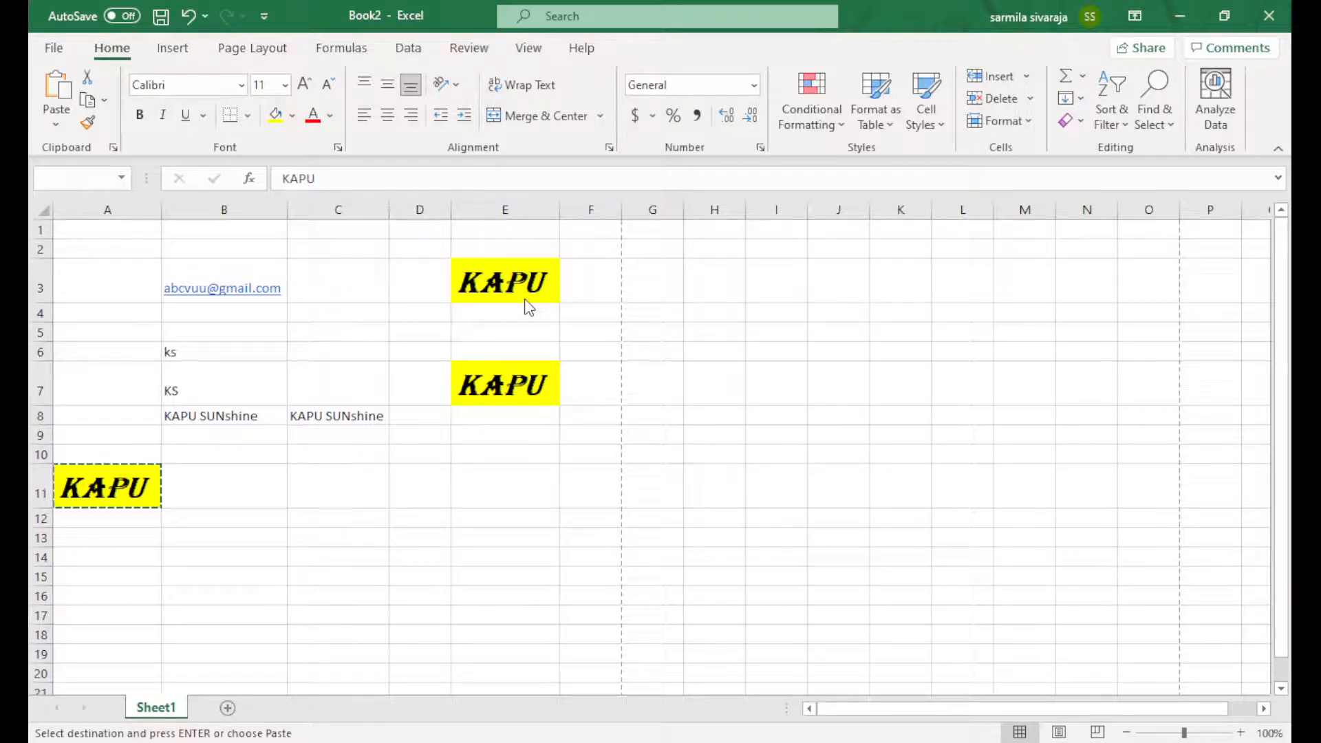
# Undo the E7 paste and delete the leftover KAPU text so E7 is empty
pyautogui.hotkey('ctrl', 'z')
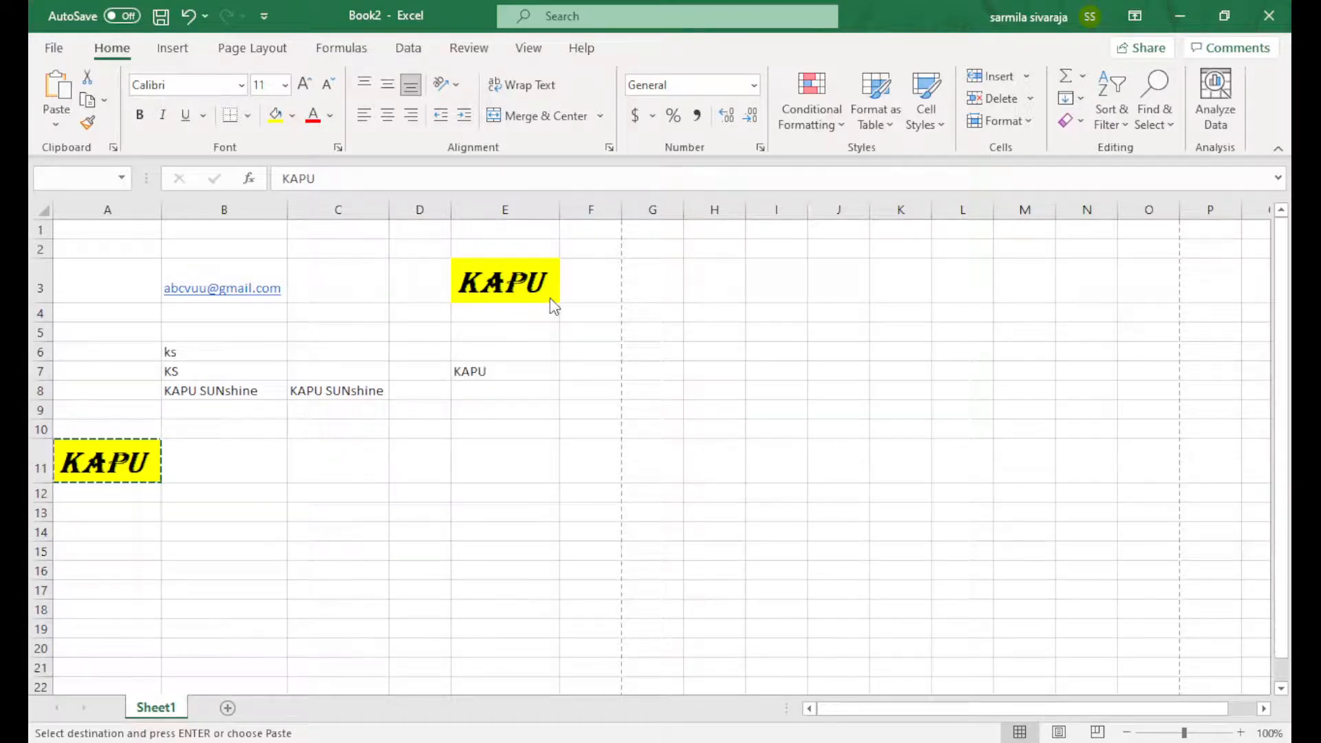
pyautogui.click(468, 372)
pyautogui.press('Delete')
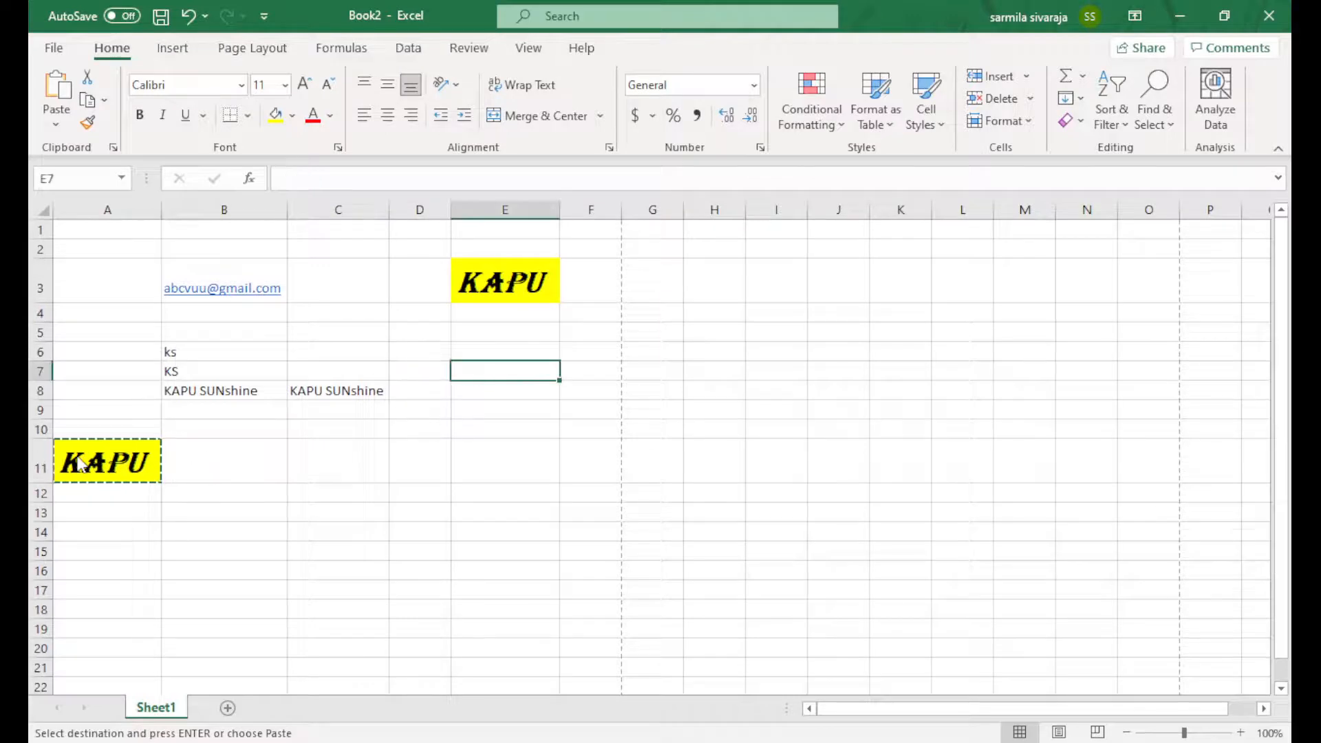
pyautogui.click(119, 473)
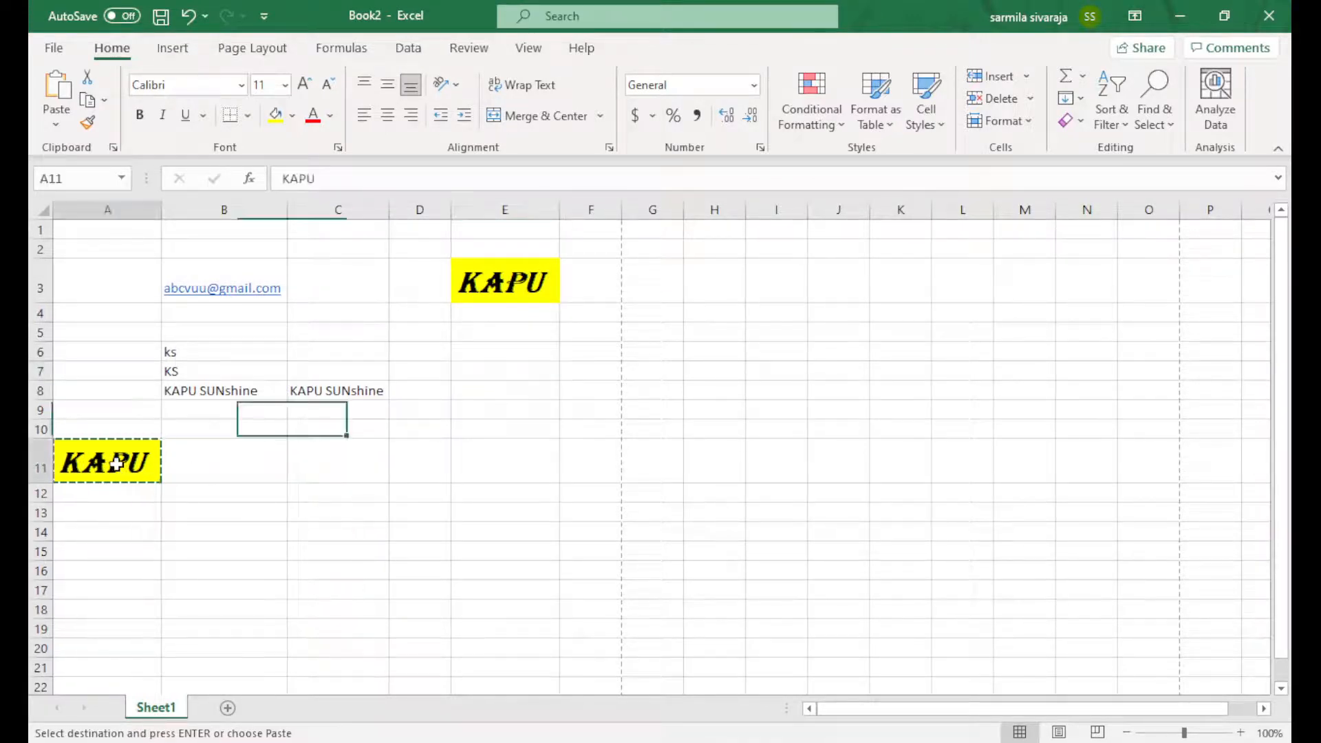
# Overwrite the yellow cell A11 with 3455
pyautogui.doubleClick(118, 465)
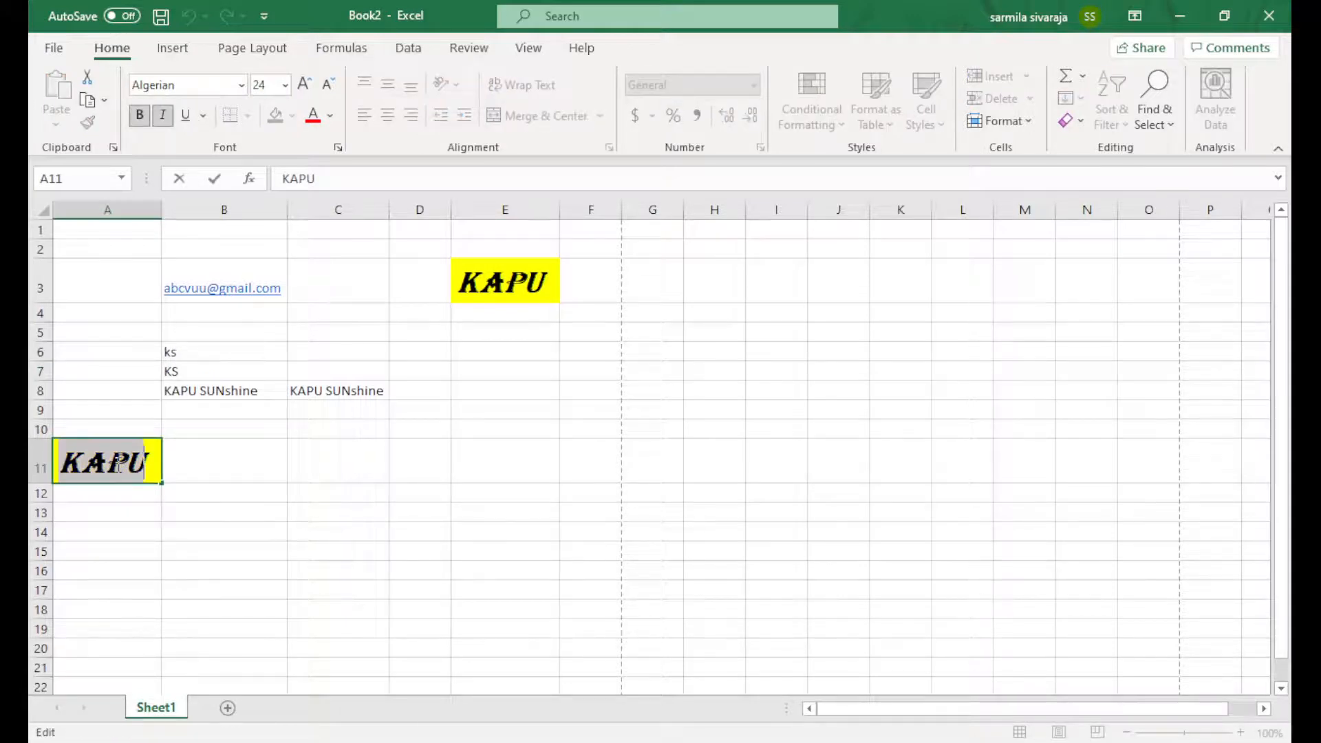
pyautogui.write('34')
pyautogui.click(308, 482)
pyautogui.press('Left')
pyautogui.press('Left')
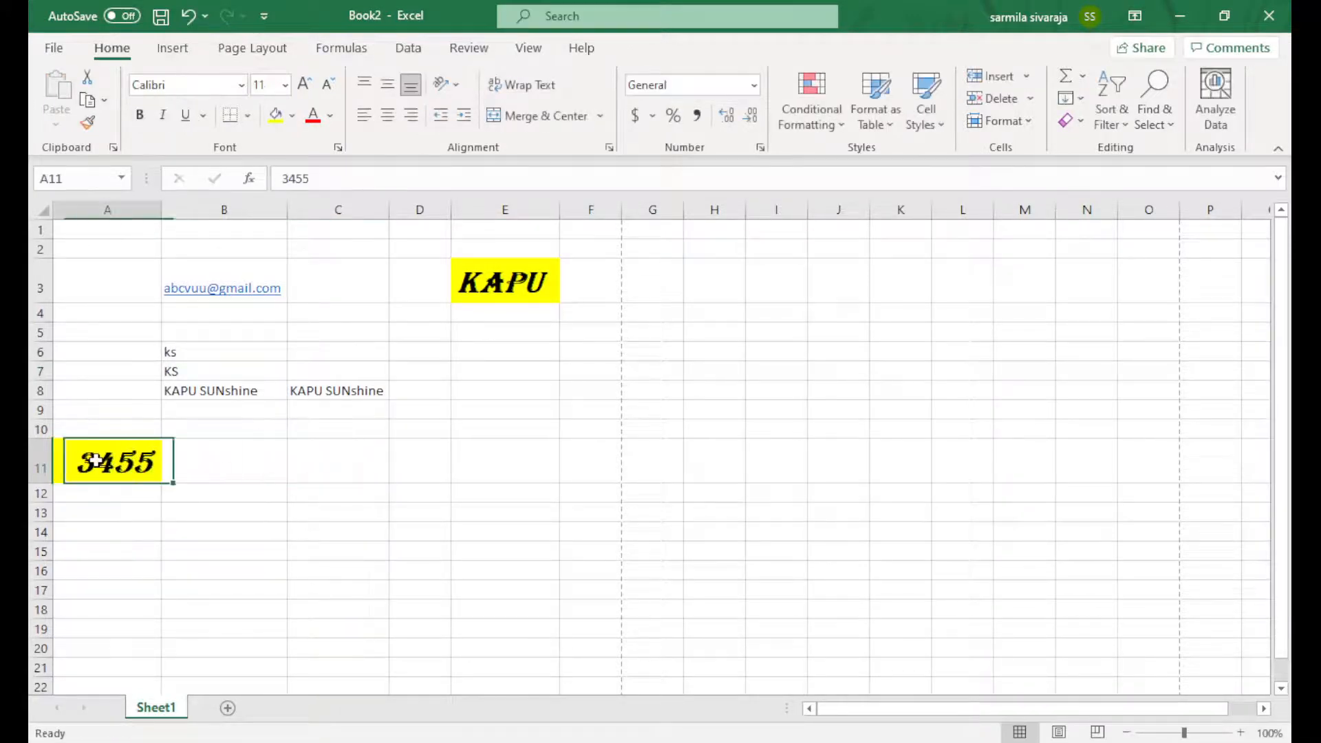
# Copy 3455 from A11 into E6, then paste into E7 and undo it
pyautogui.hotkey('ctrl', 'c')
pyautogui.click(483, 350)
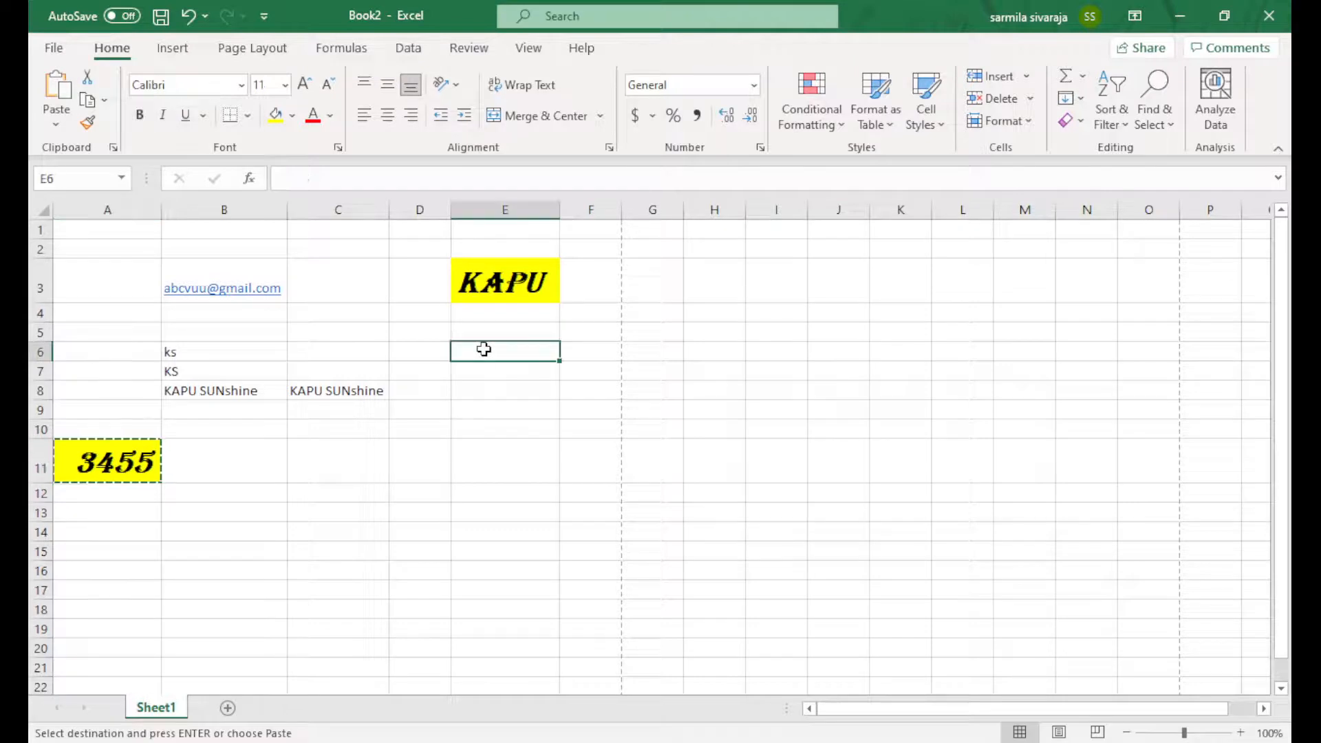
pyautogui.hotkey('ctrl', 'v')
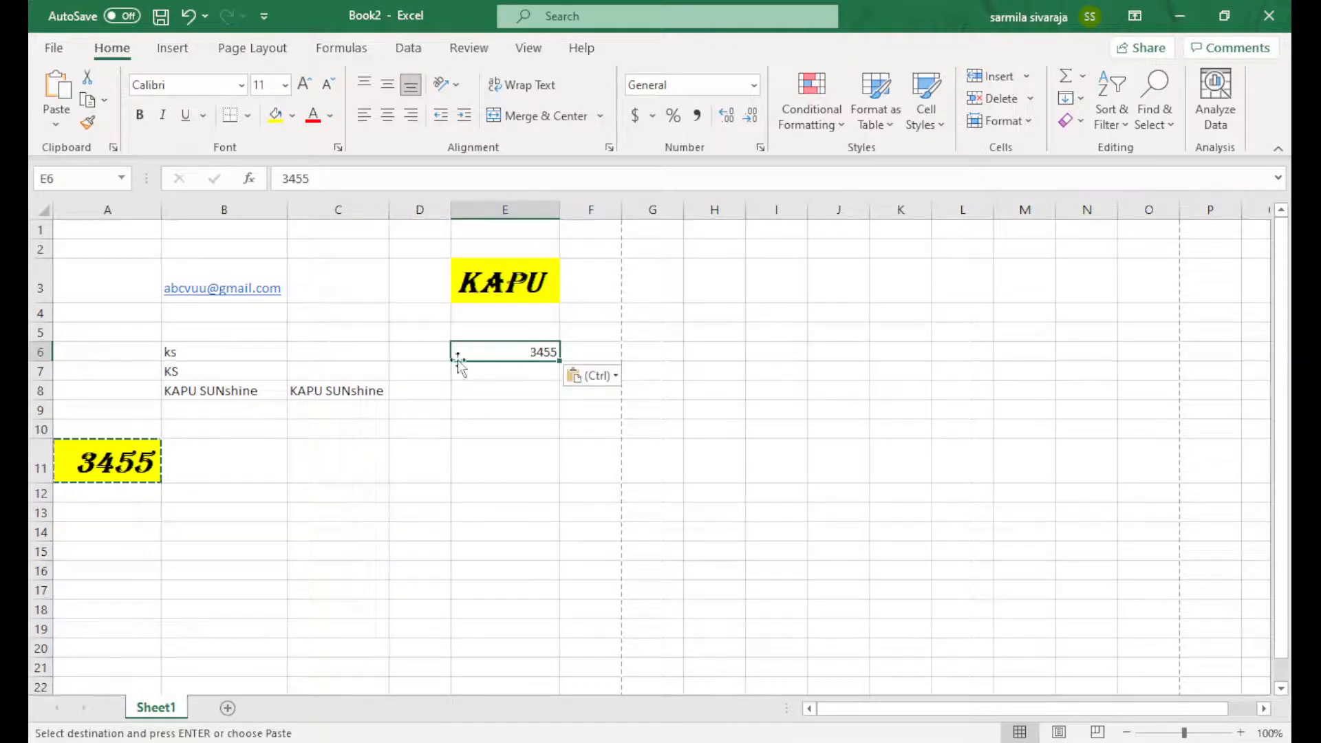
pyautogui.click(512, 374)
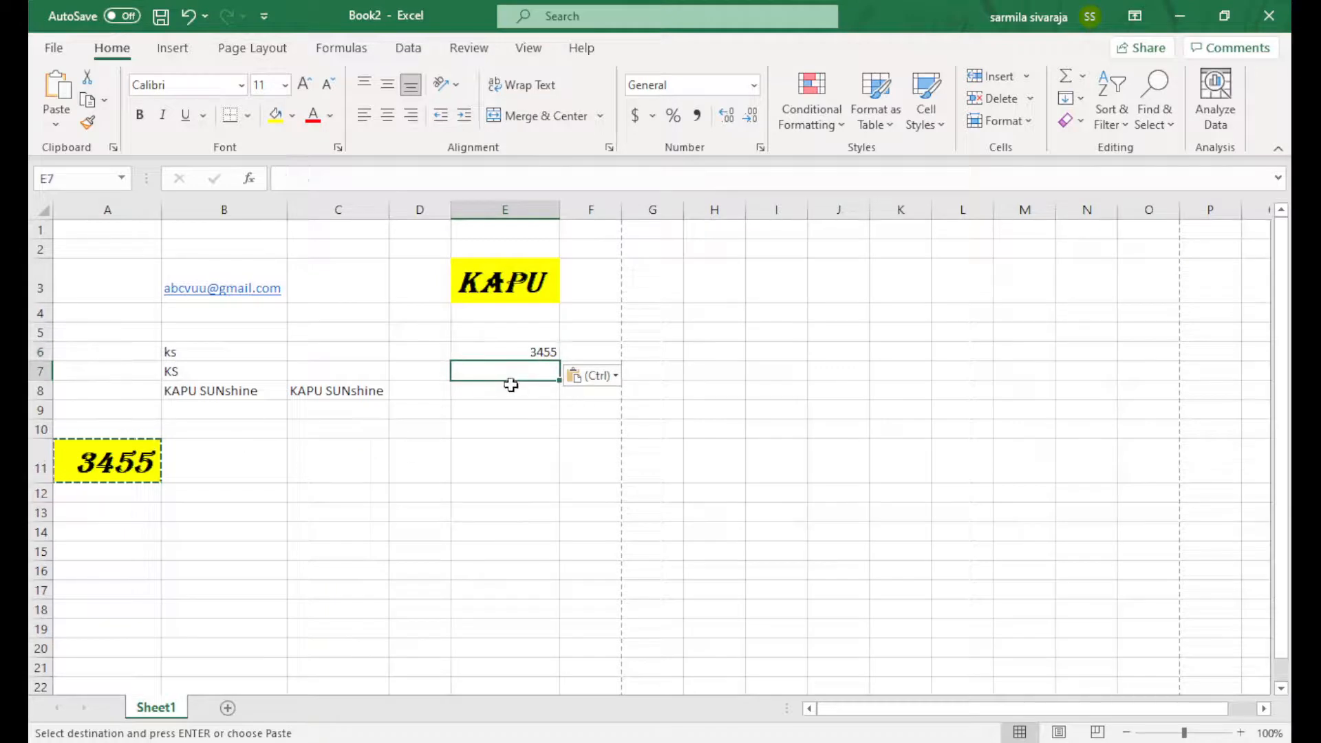
pyautogui.hotkey('ctrl', 'v')
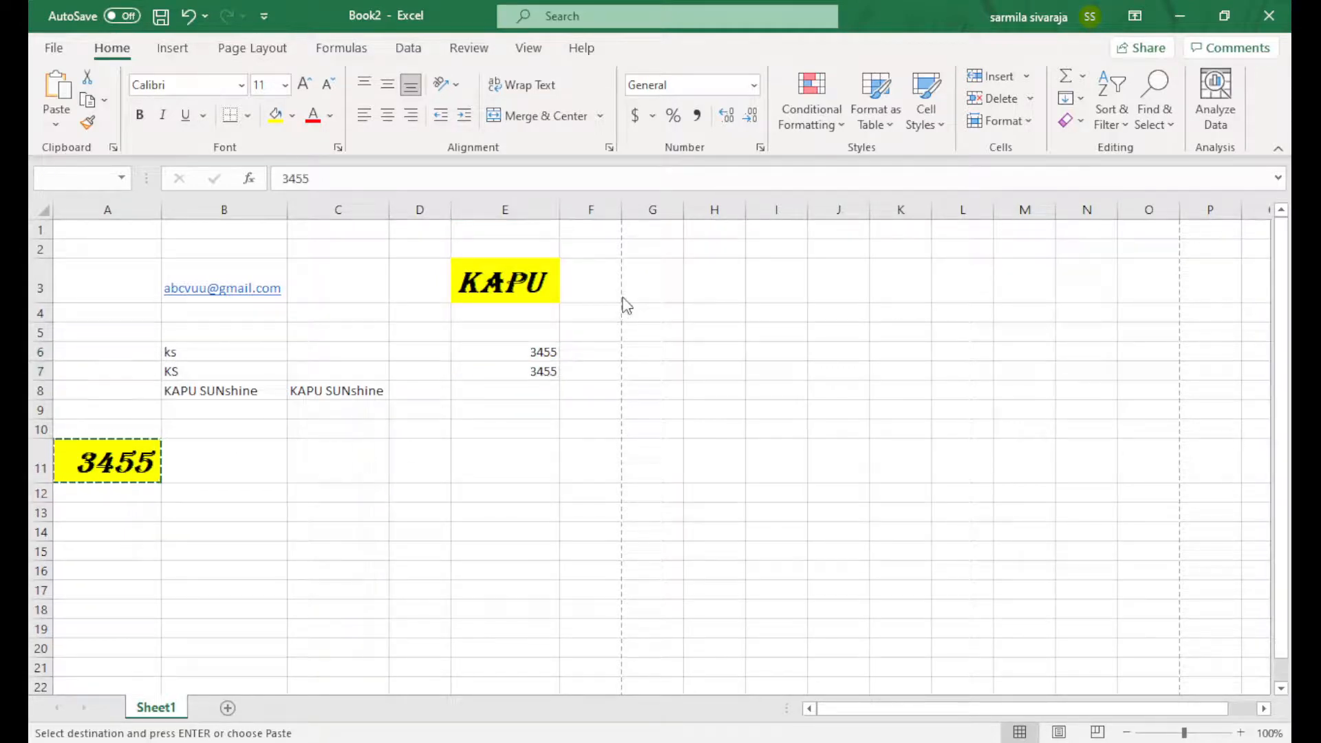
pyautogui.hotkey('ctrl', 'z')
pyautogui.click(94, 495)
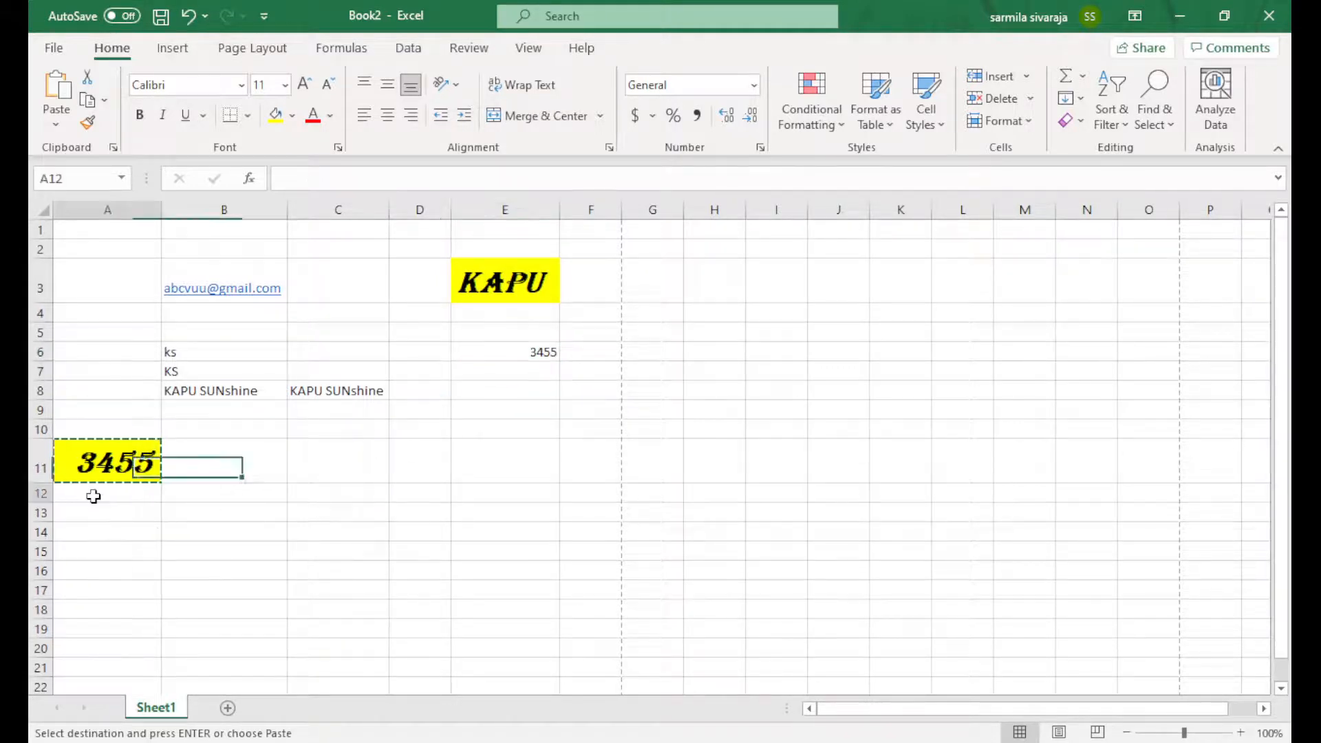
# Enter 25 in B11 and the formula =A11+B11 in B12, giving 3480
pyautogui.click(230, 468)
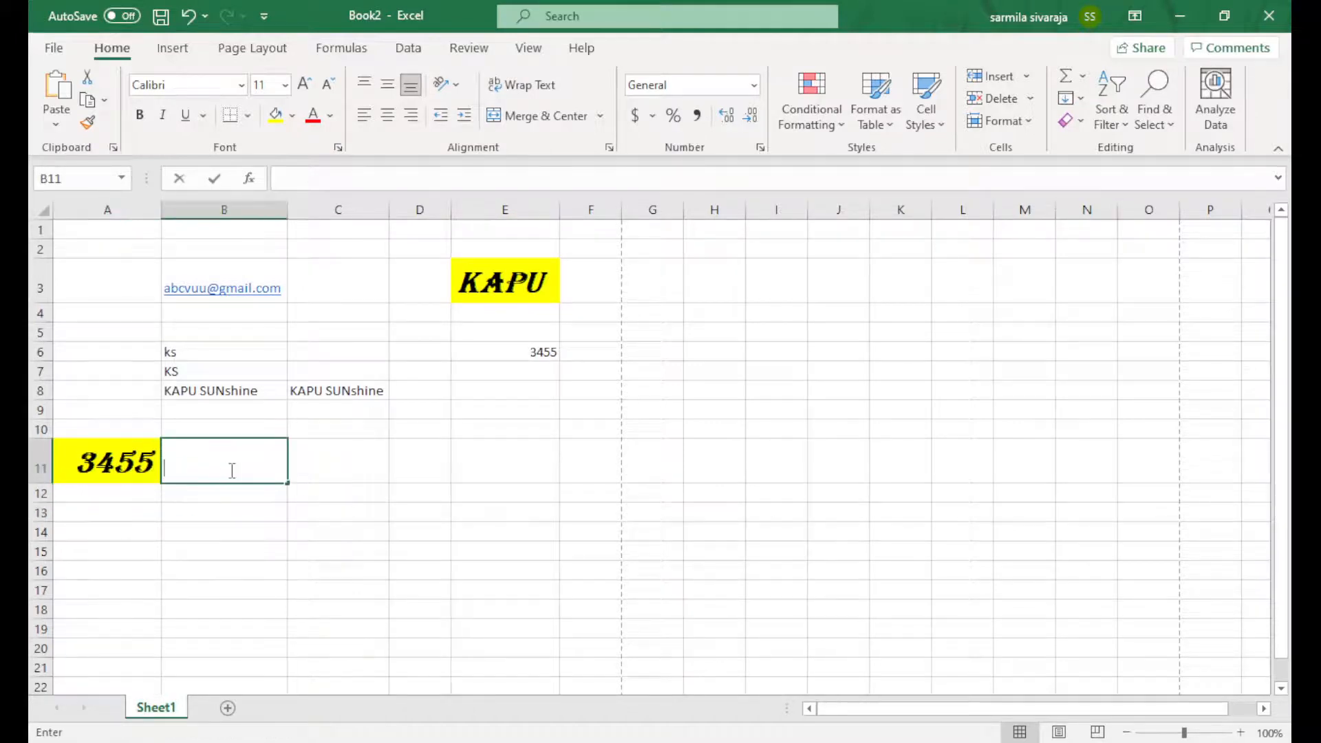
pyautogui.write('25')
pyautogui.press('Return')
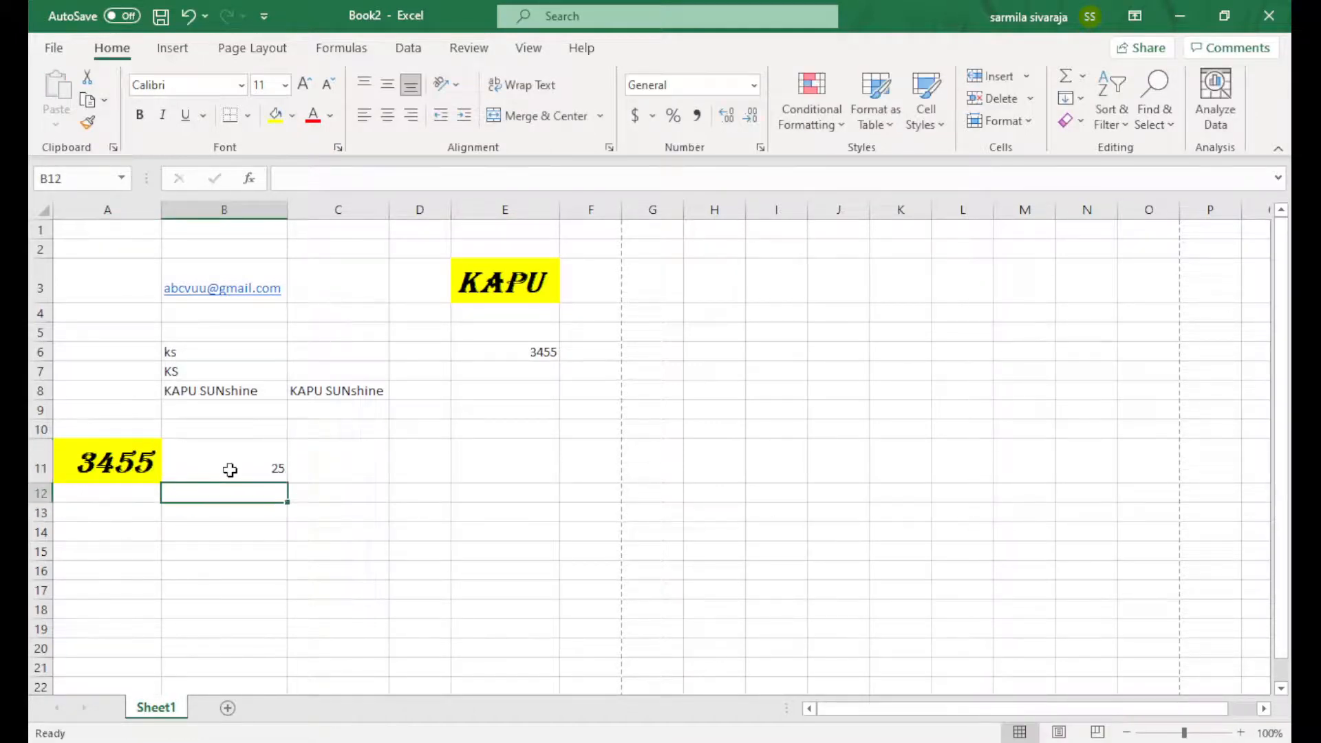
pyautogui.write('=')
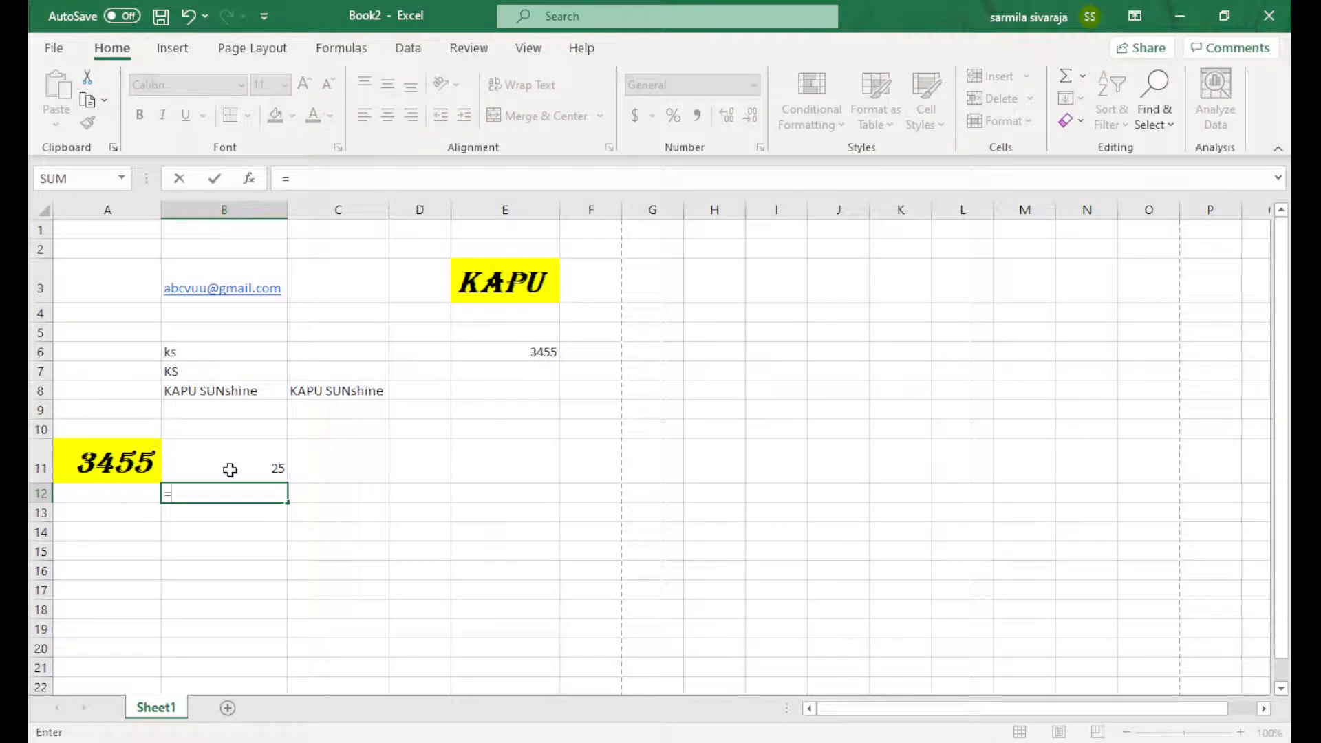
pyautogui.write('25')
pyautogui.click(113, 463)
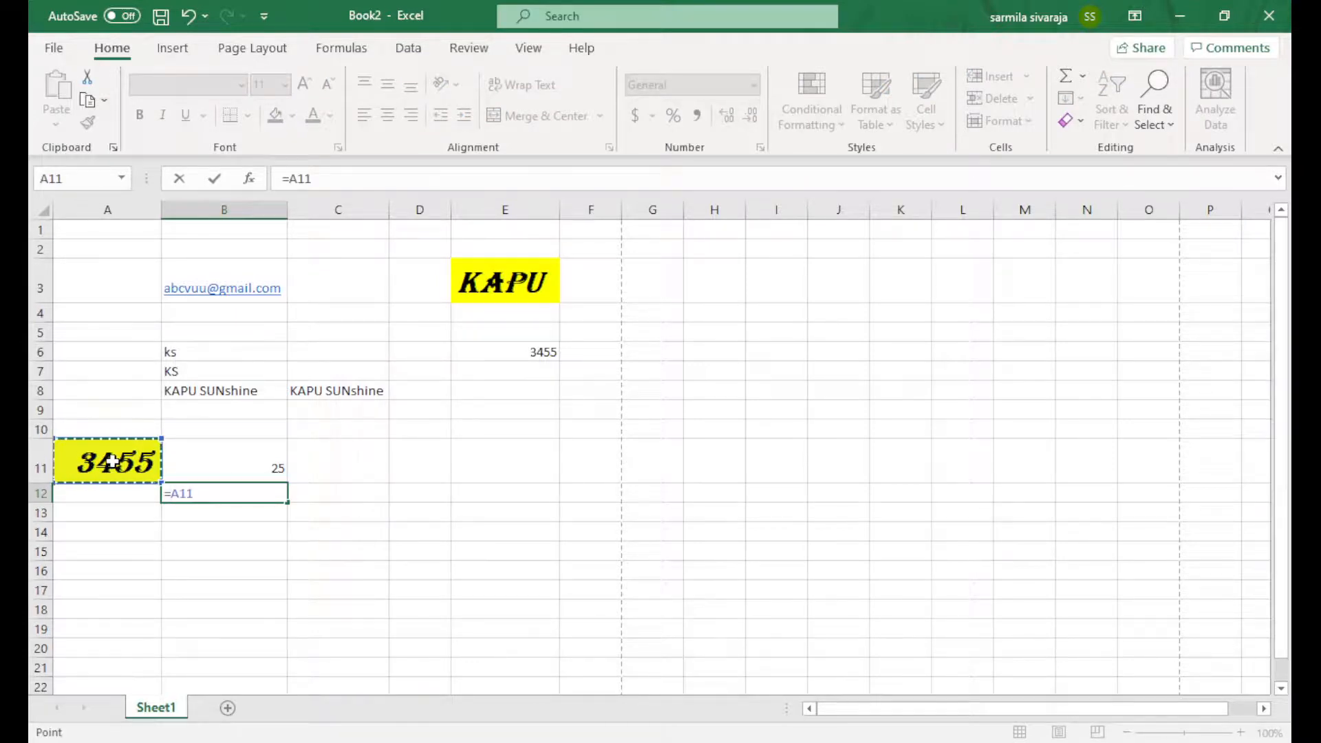
pyautogui.write('+')
pyautogui.click(191, 454)
pyautogui.press('Return')
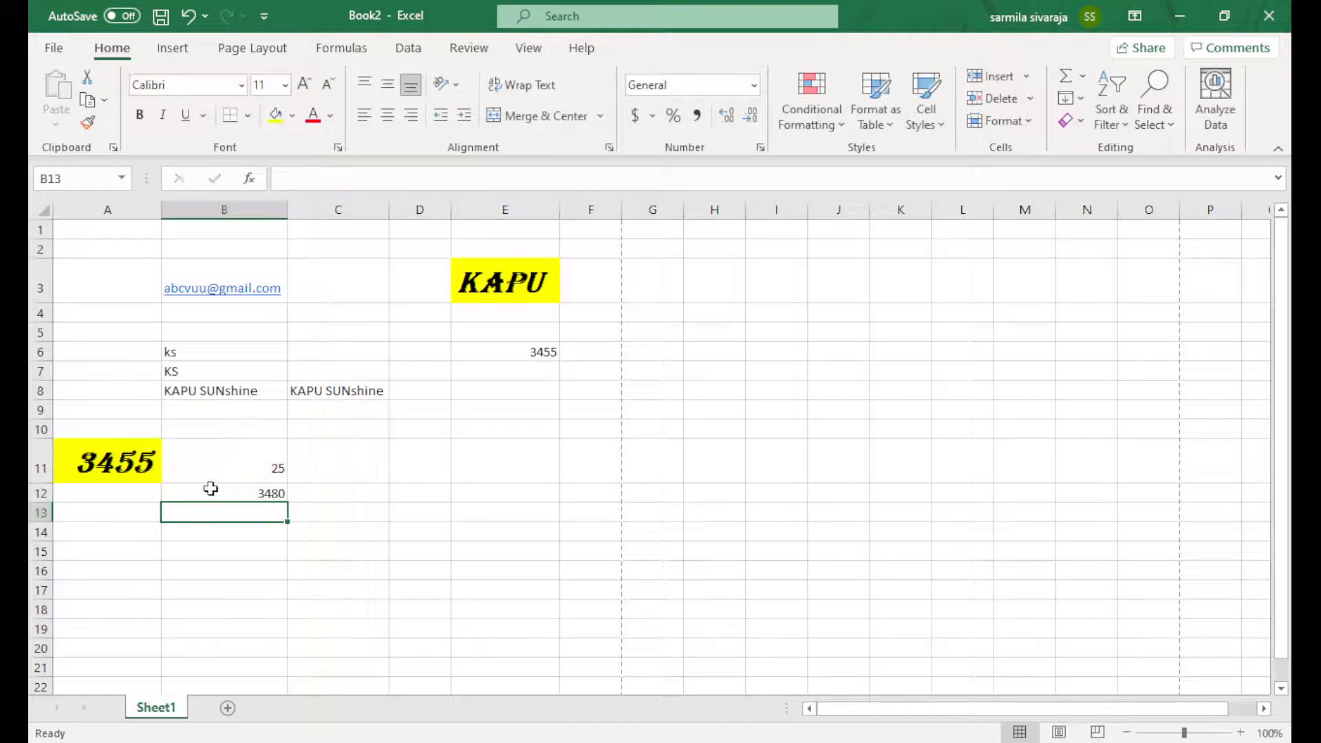
pyautogui.click(212, 487)
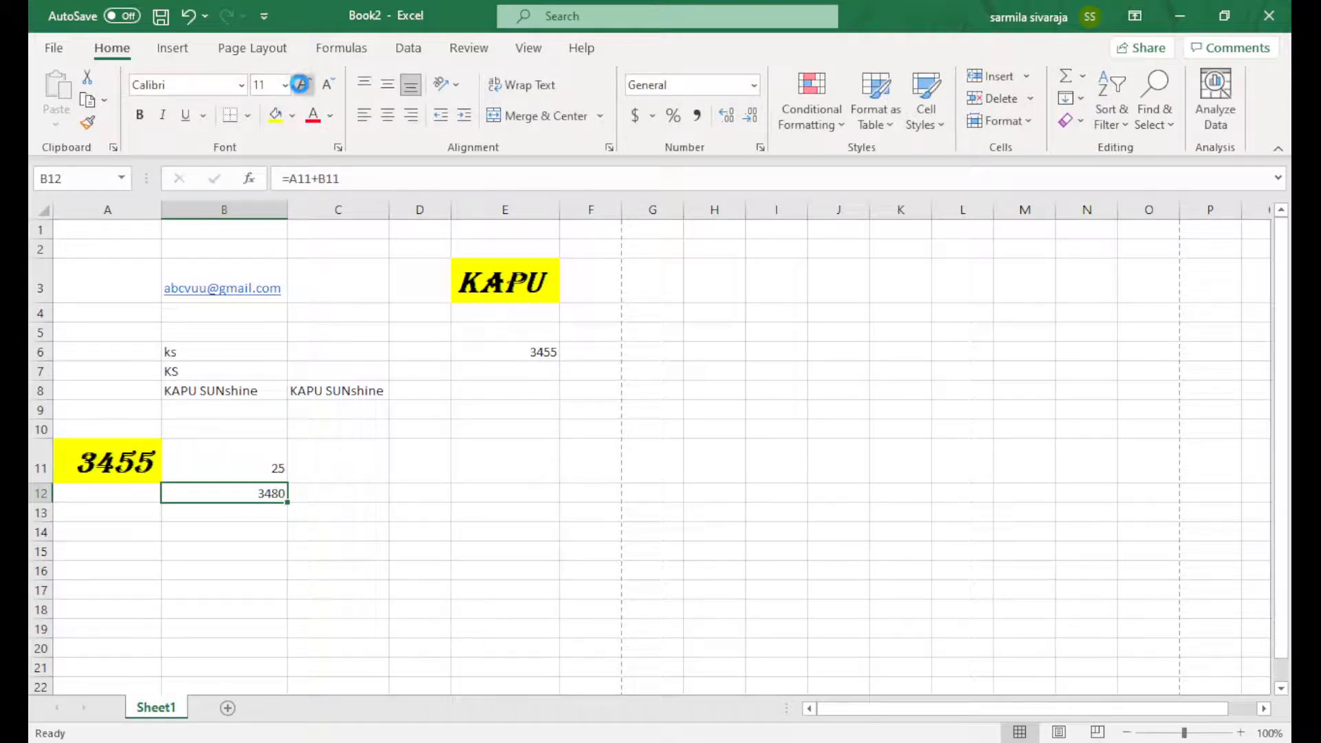
# Make the B12 total 24-point bold Amasis MT Pro Light and copy it
pyautogui.click(300, 84)
pyautogui.click(300, 83)
pyautogui.click(300, 84)
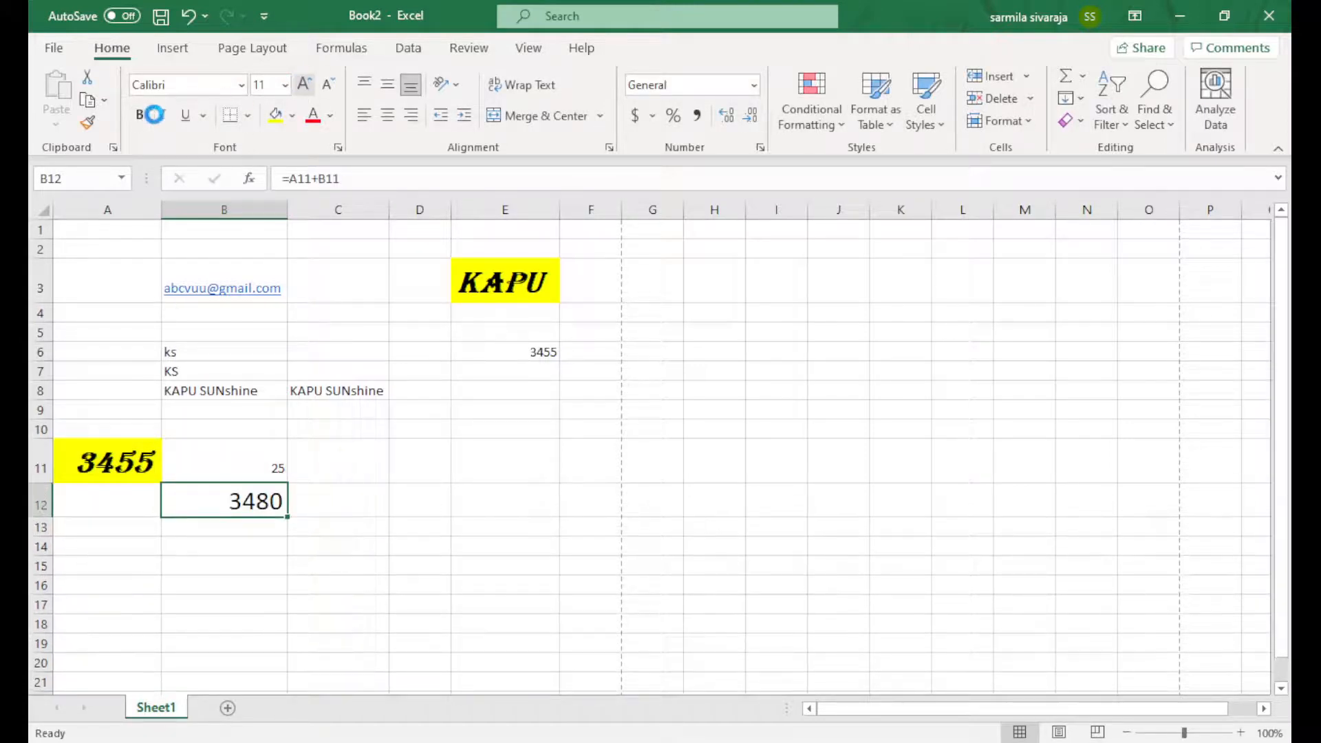
pyautogui.click(139, 115)
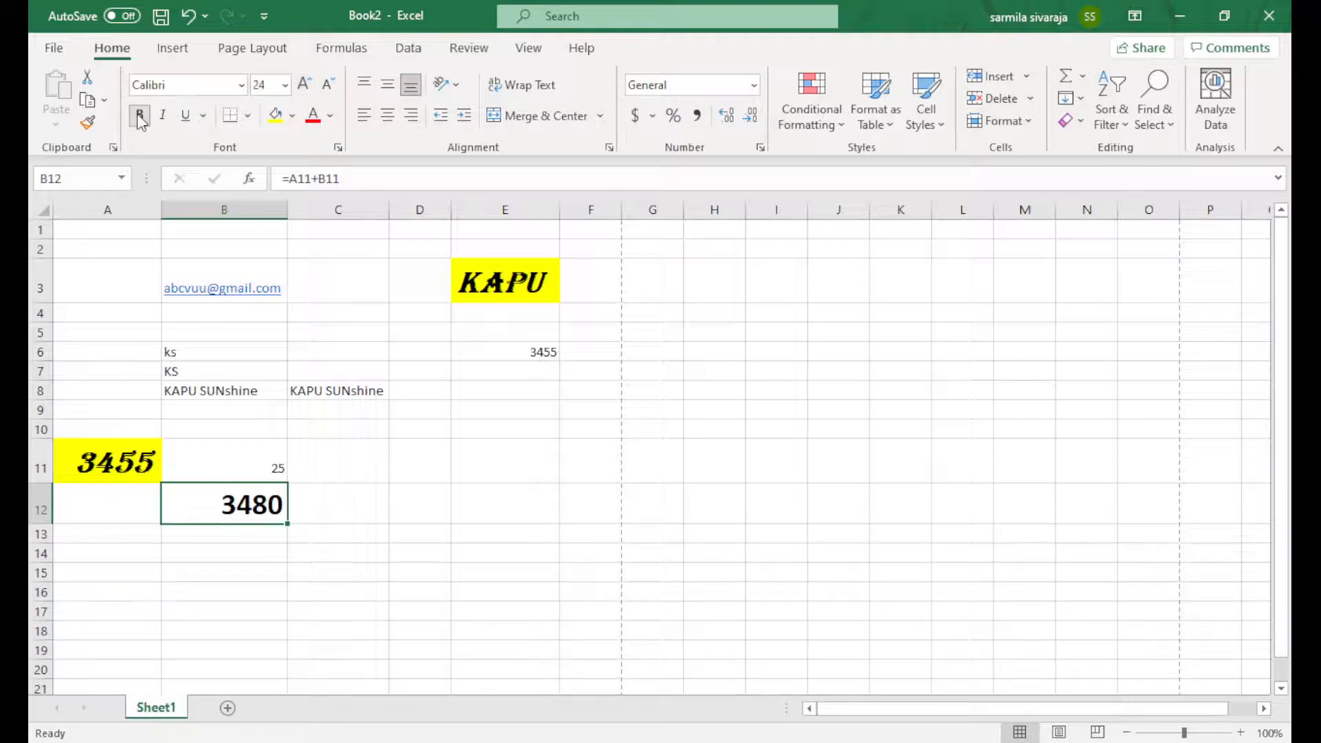
pyautogui.click(245, 84)
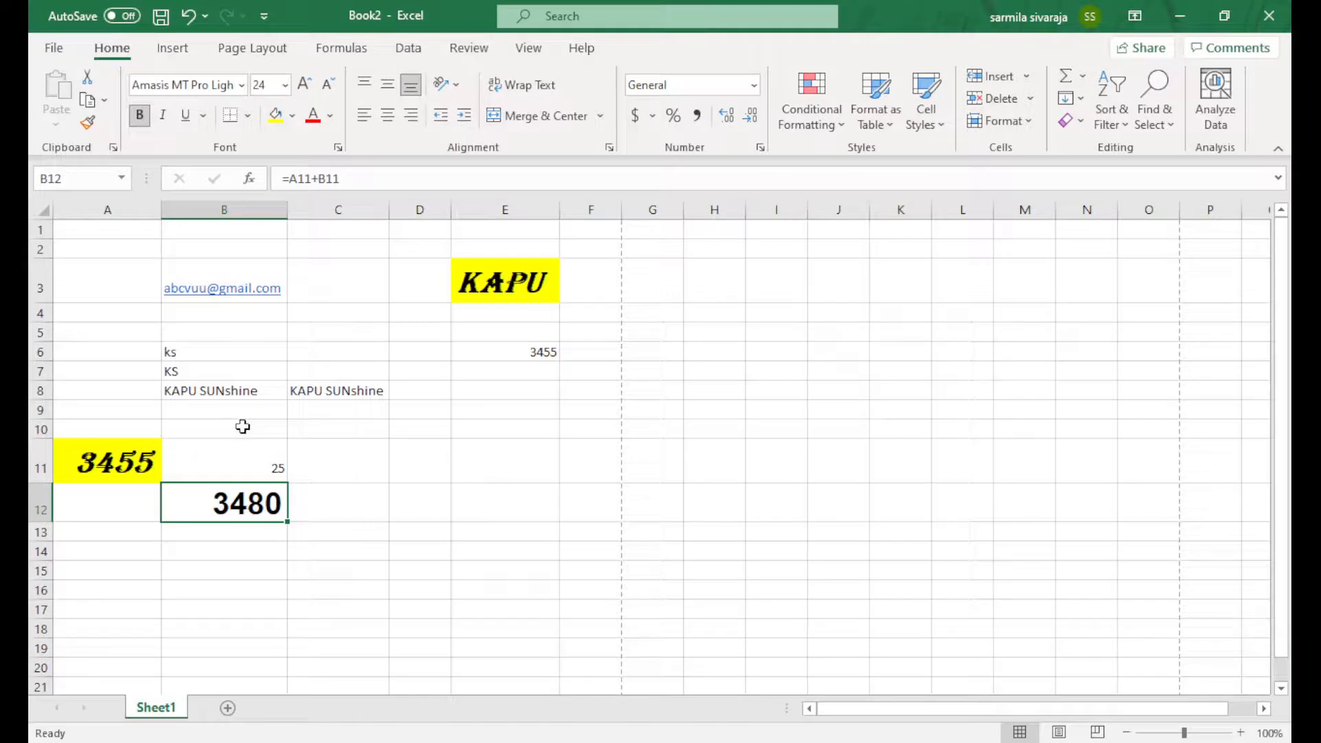
pyautogui.hotkey('ctrl', 'c')
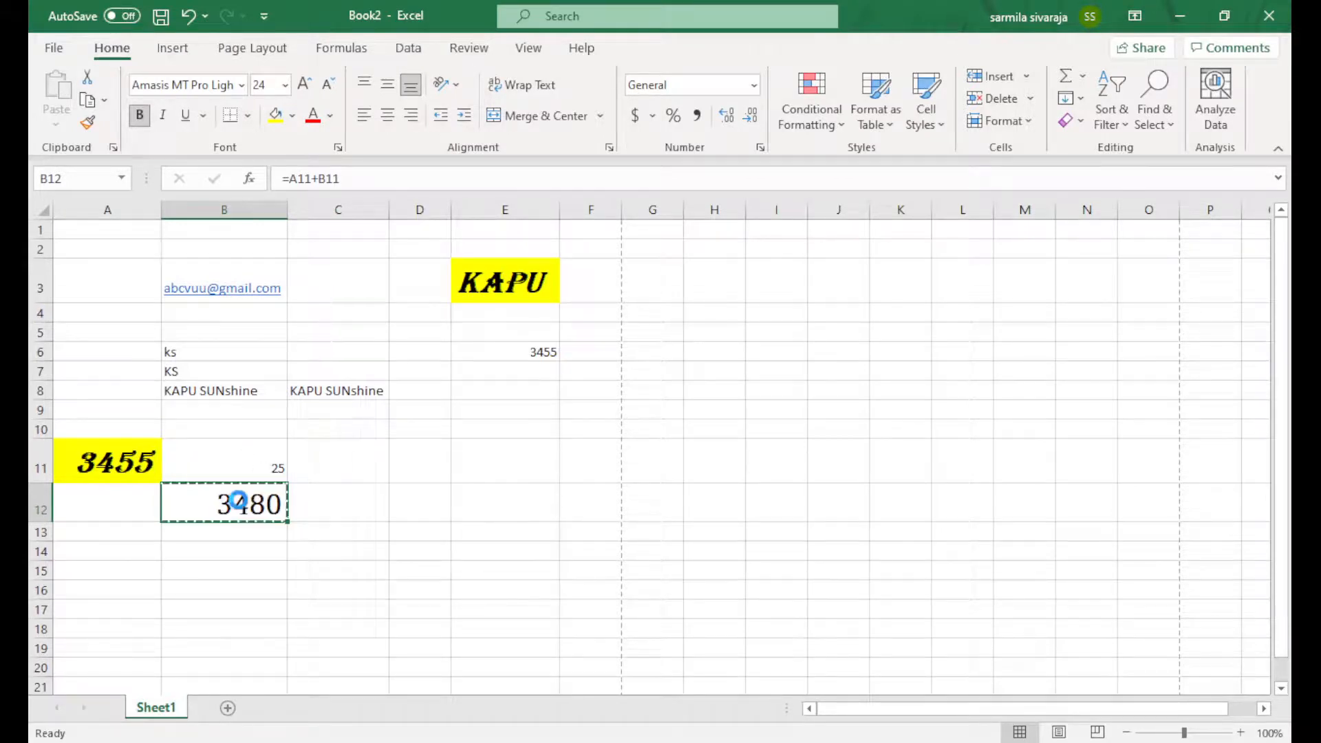
# Paste the copied B12 total formula into E6
pyautogui.click(519, 372)
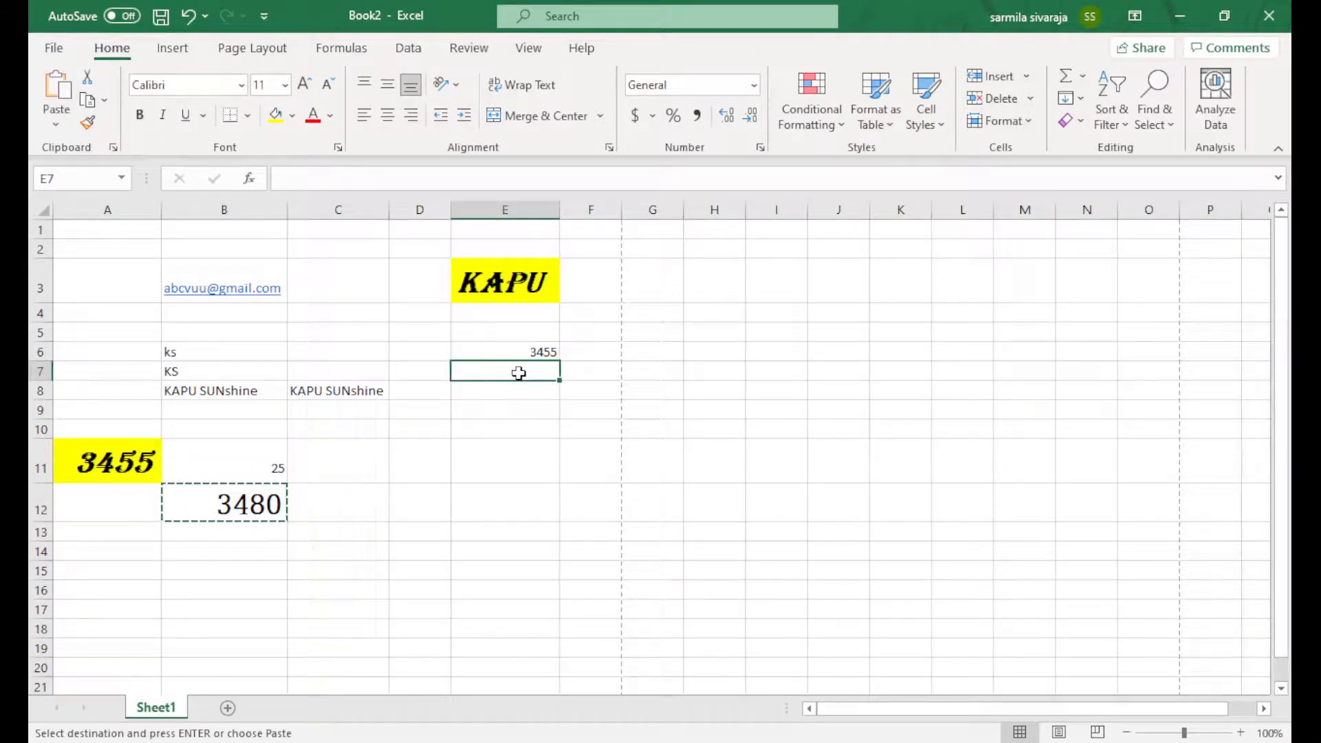
pyautogui.click(489, 348)
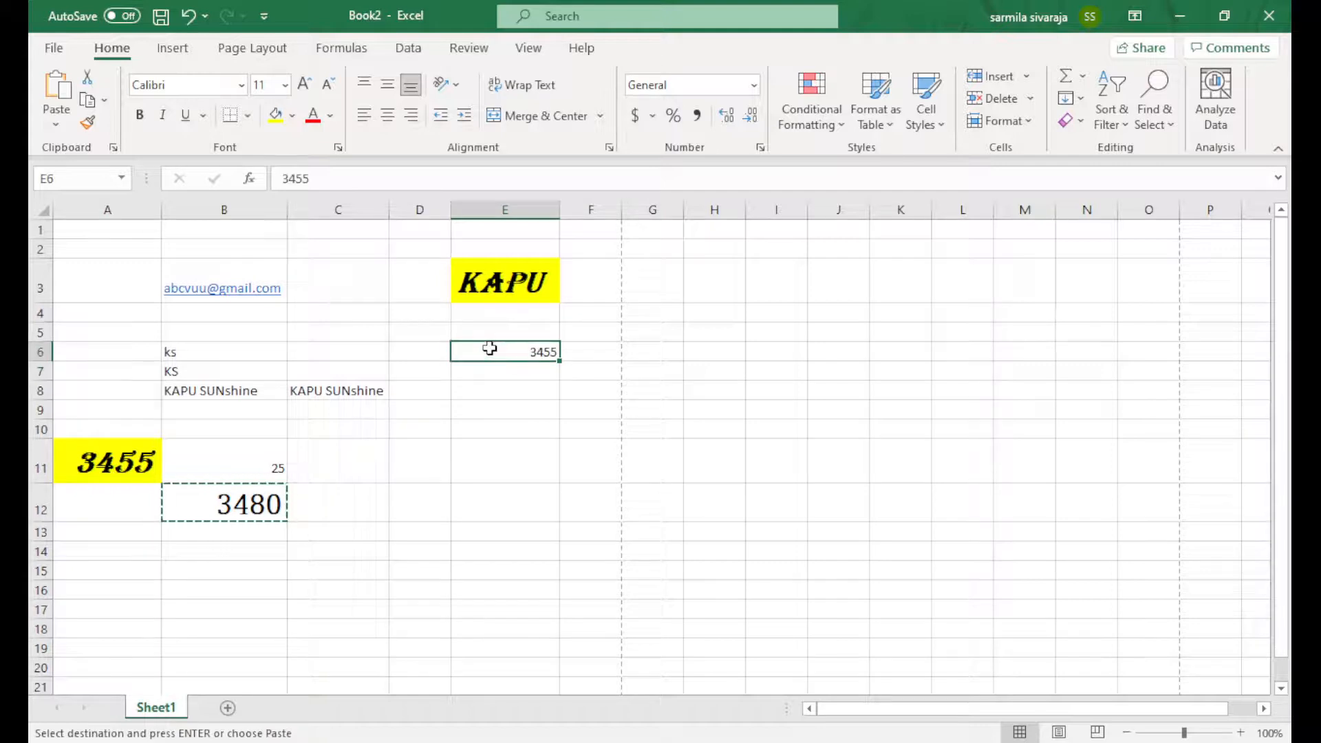
pyautogui.hotkey('ctrl', 'v')
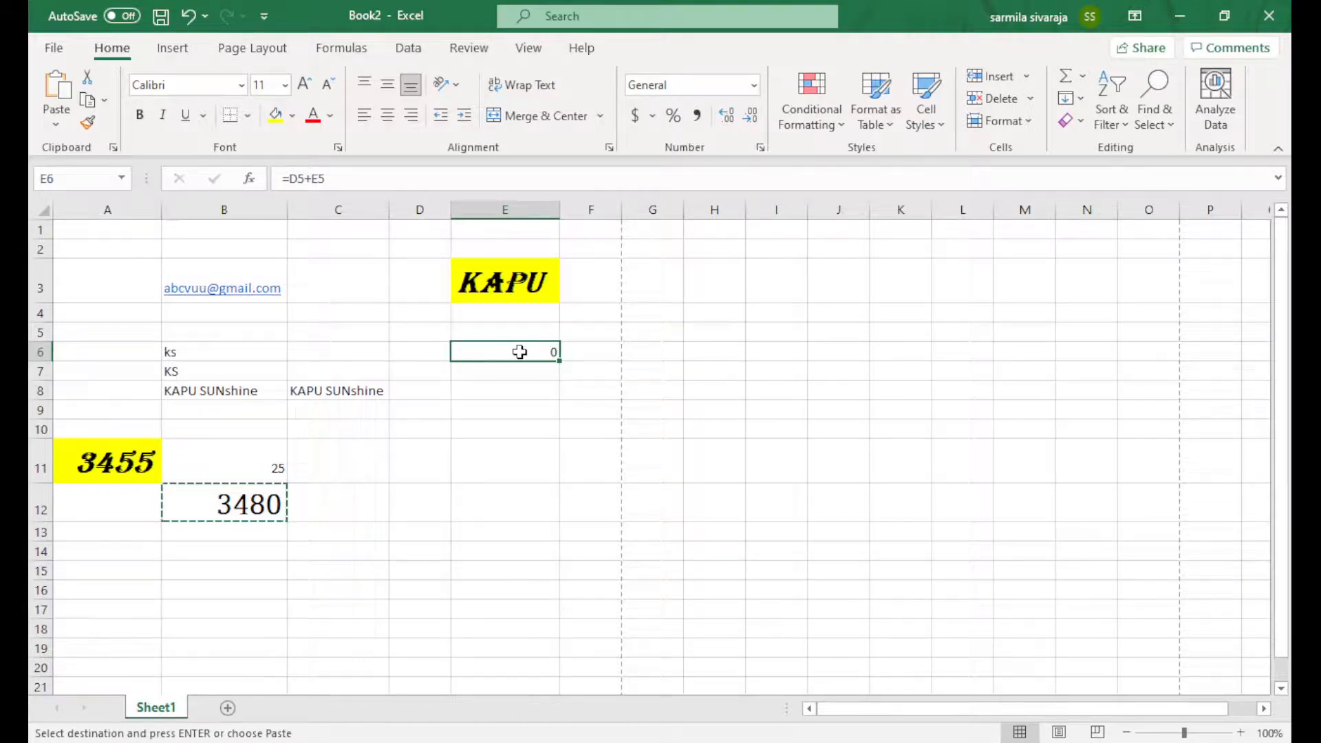
# Compare E6's adjusted formula =D5+E5 with B12's original formula, leaving both unchanged
pyautogui.doubleClick(513, 351)
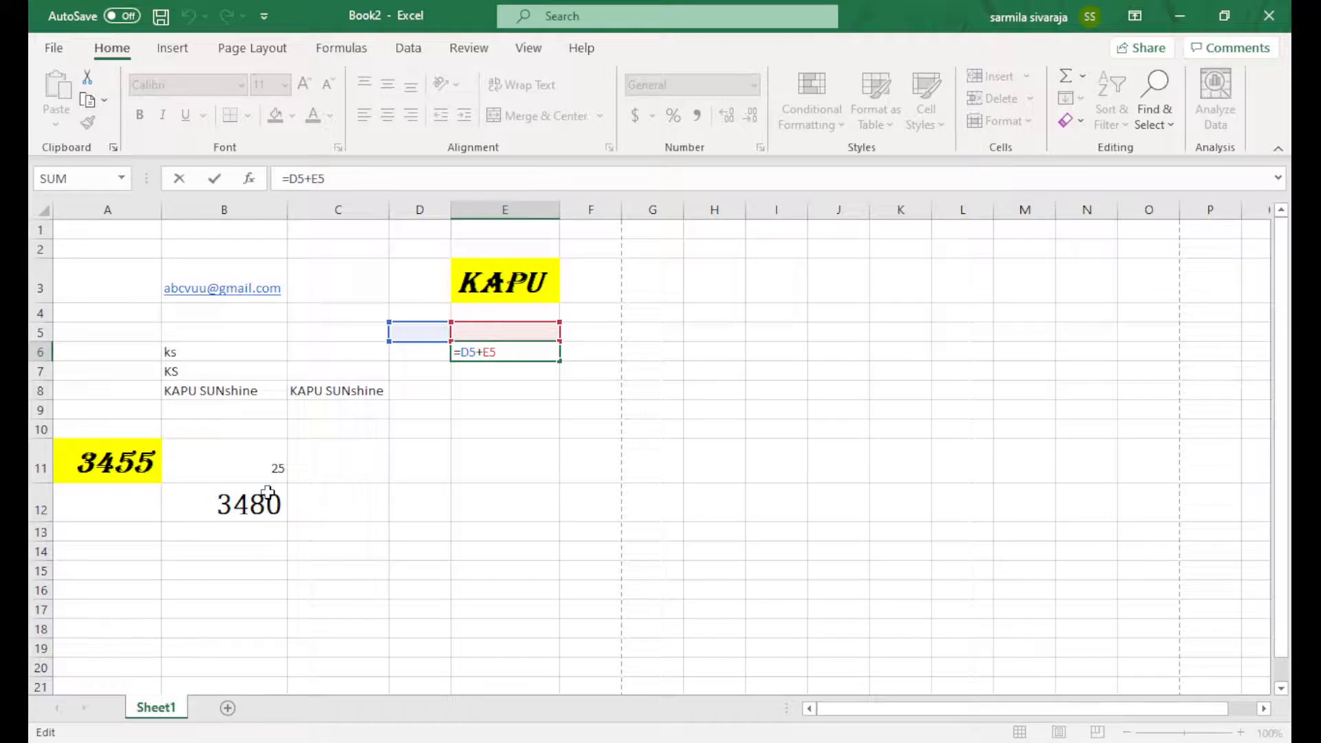
pyautogui.click(267, 492)
pyautogui.doubleClick(250, 501)
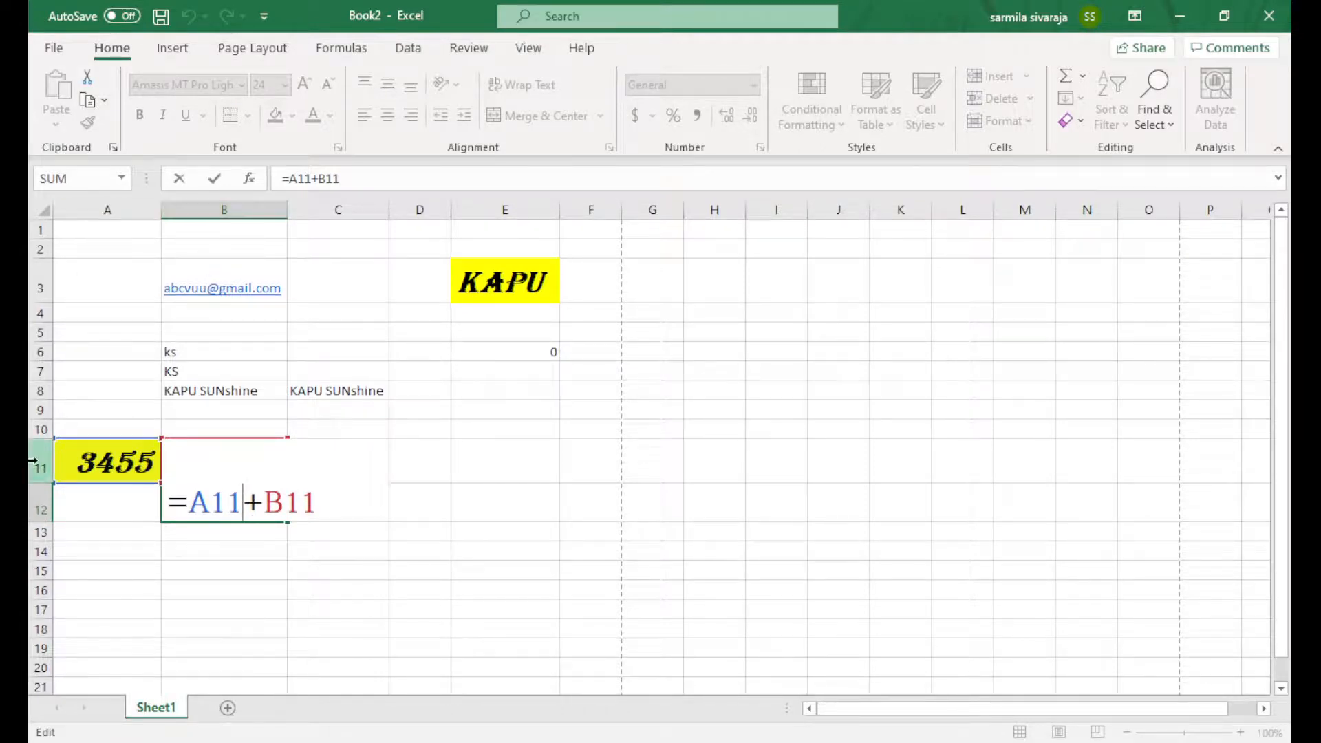
pyautogui.click(533, 351)
pyautogui.doubleClick(533, 352)
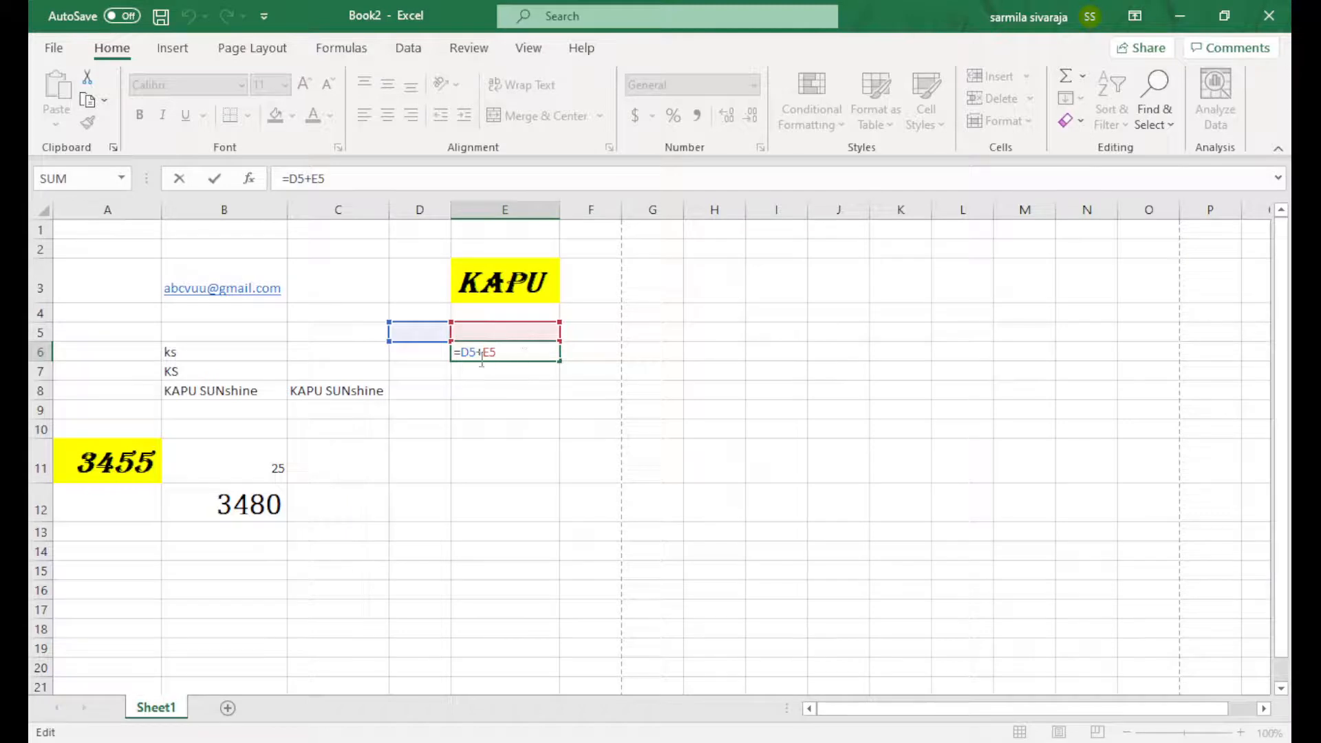
pyautogui.press('Return')
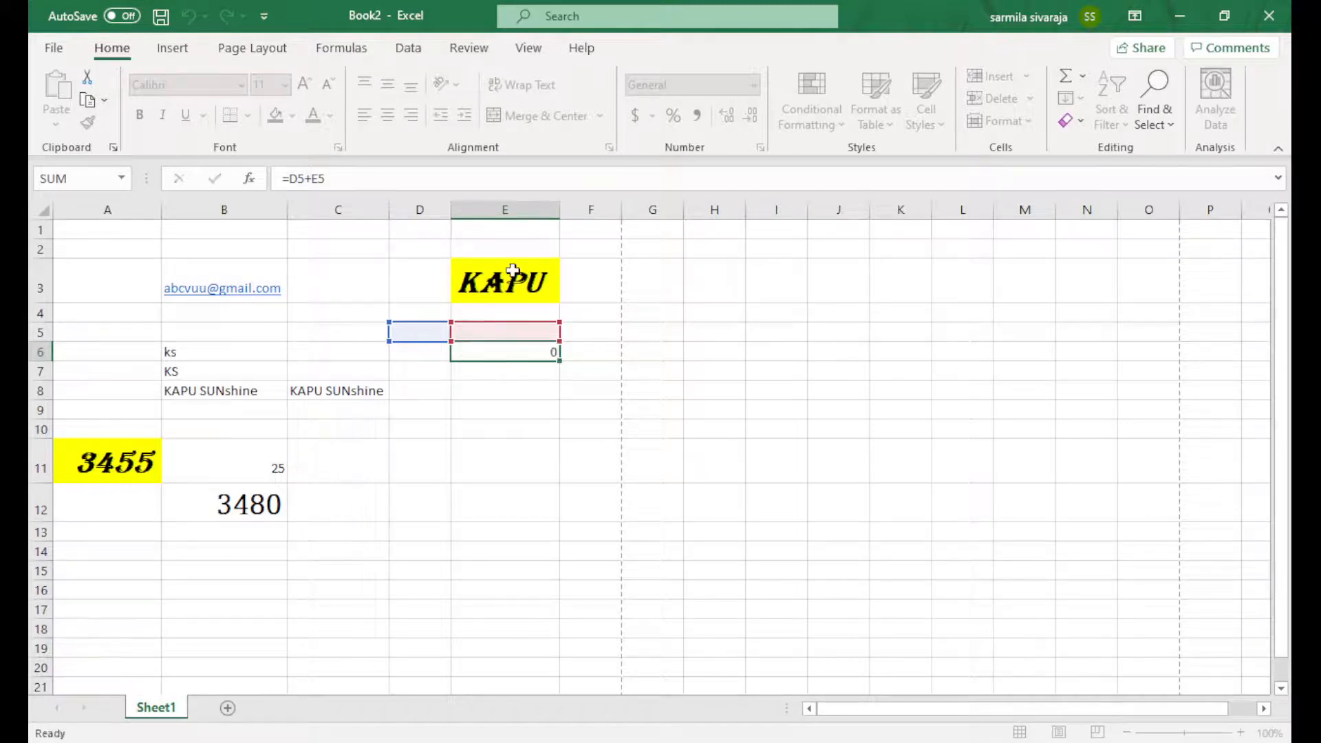
# Copy the yellow 3455 cell A11 and paste it into E9
pyautogui.click(134, 471)
pyautogui.hotkey('ctrl', 'c')
pyautogui.click(501, 410)
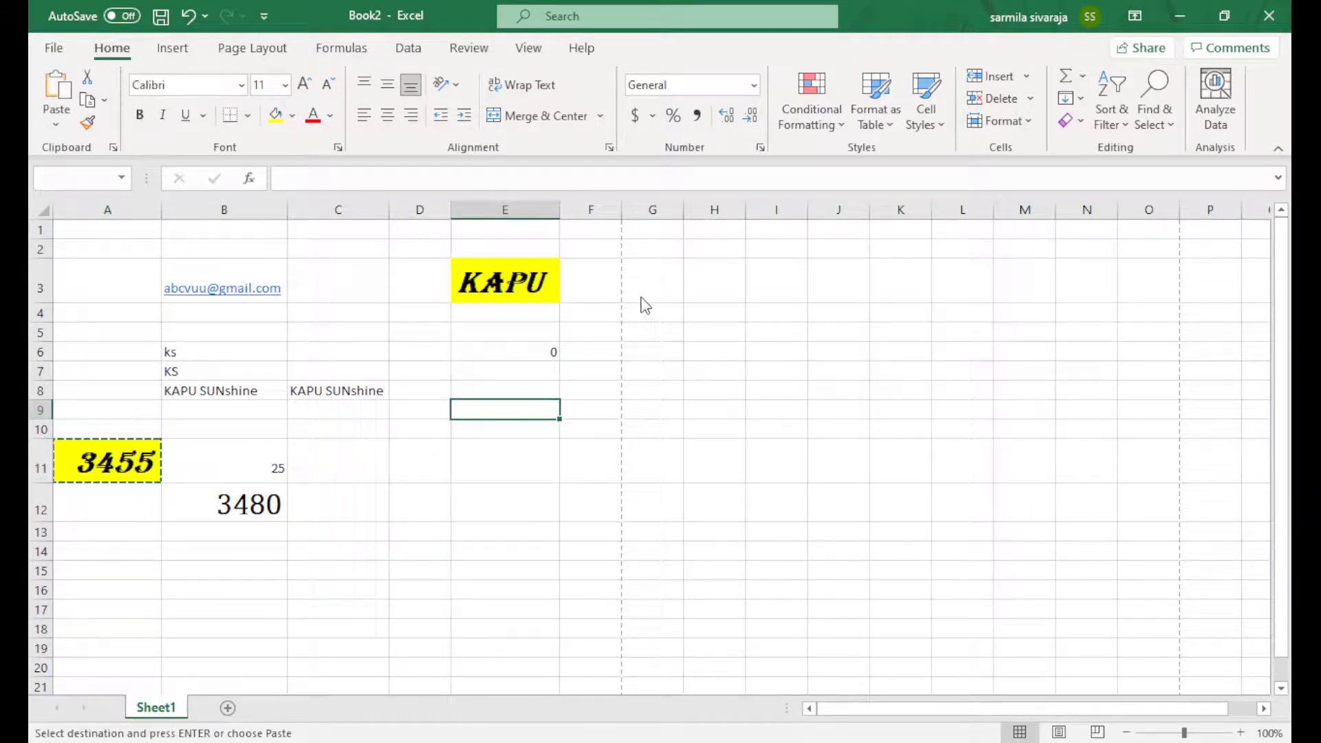
pyautogui.hotkey('ctrl', 'v')
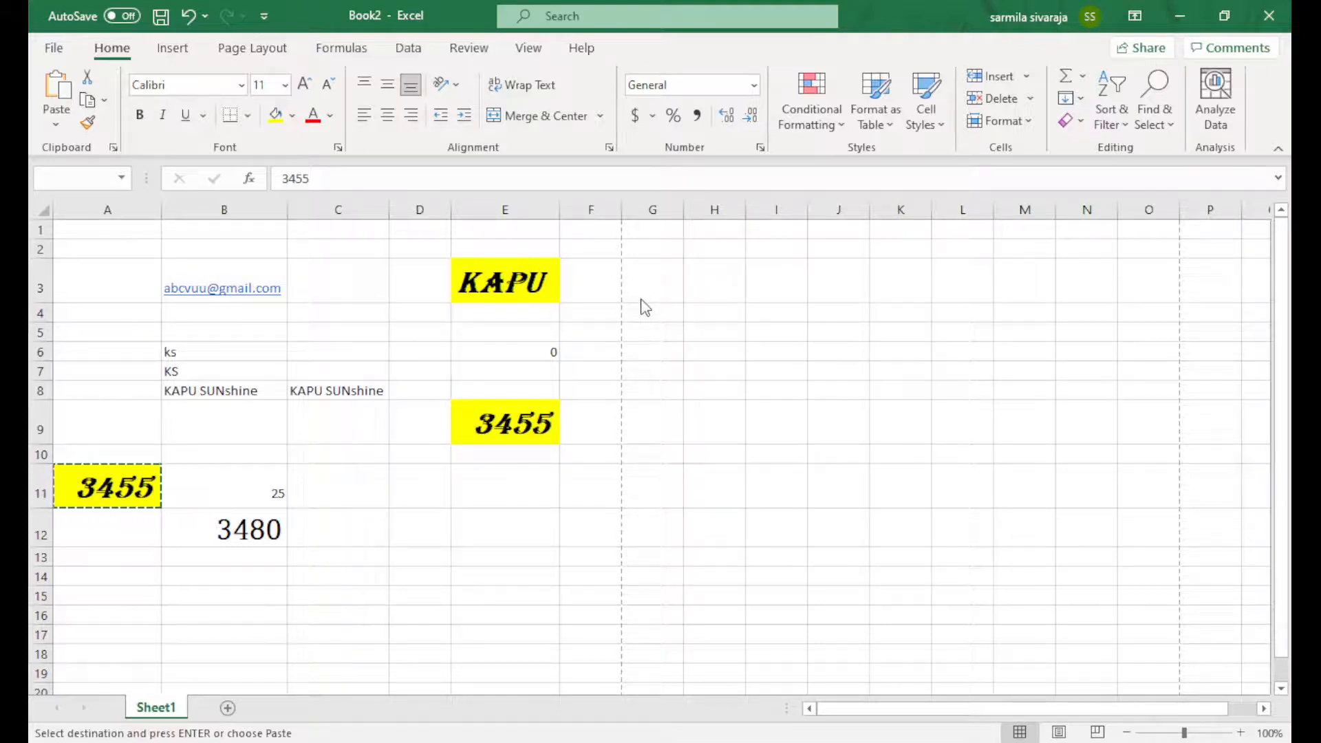
# Undo the E9 paste, enter 200 in A12, and fill the 3455/200 series down to A21
pyautogui.hotkey('ctrl', 'z')
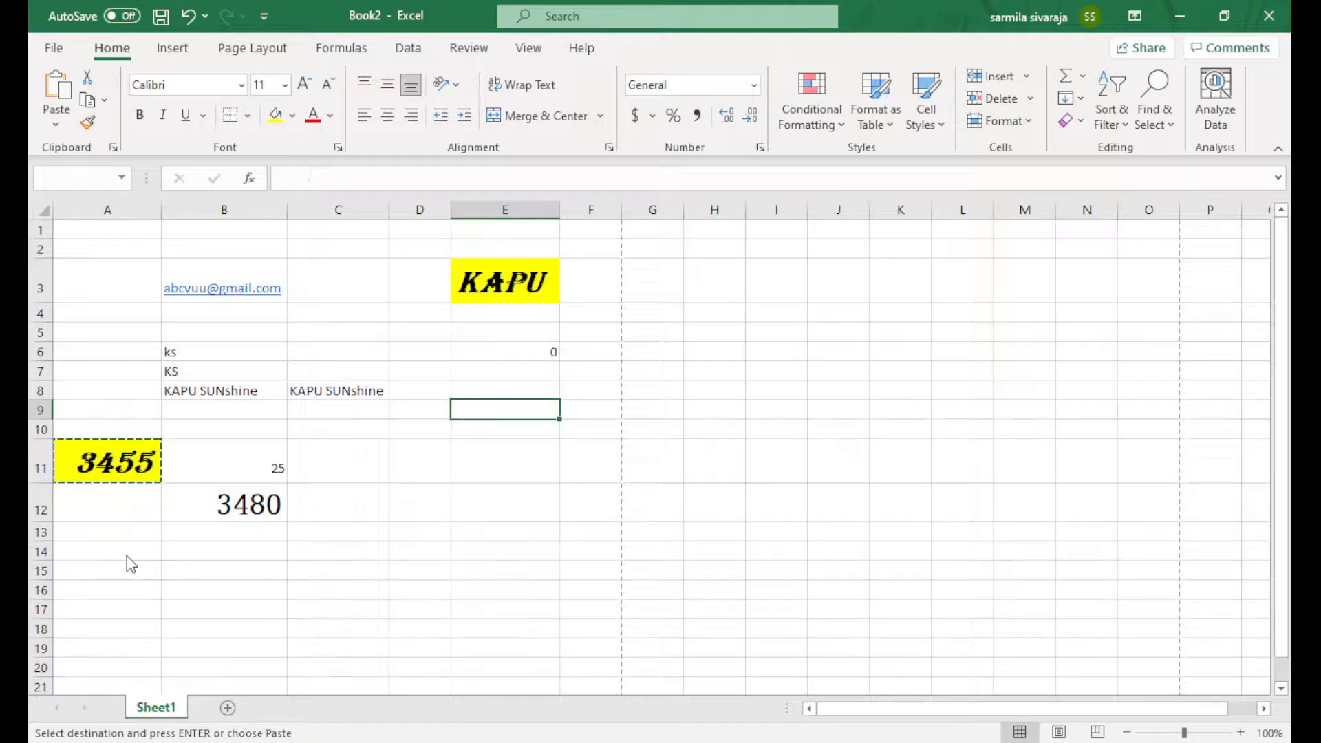
pyautogui.click(126, 509)
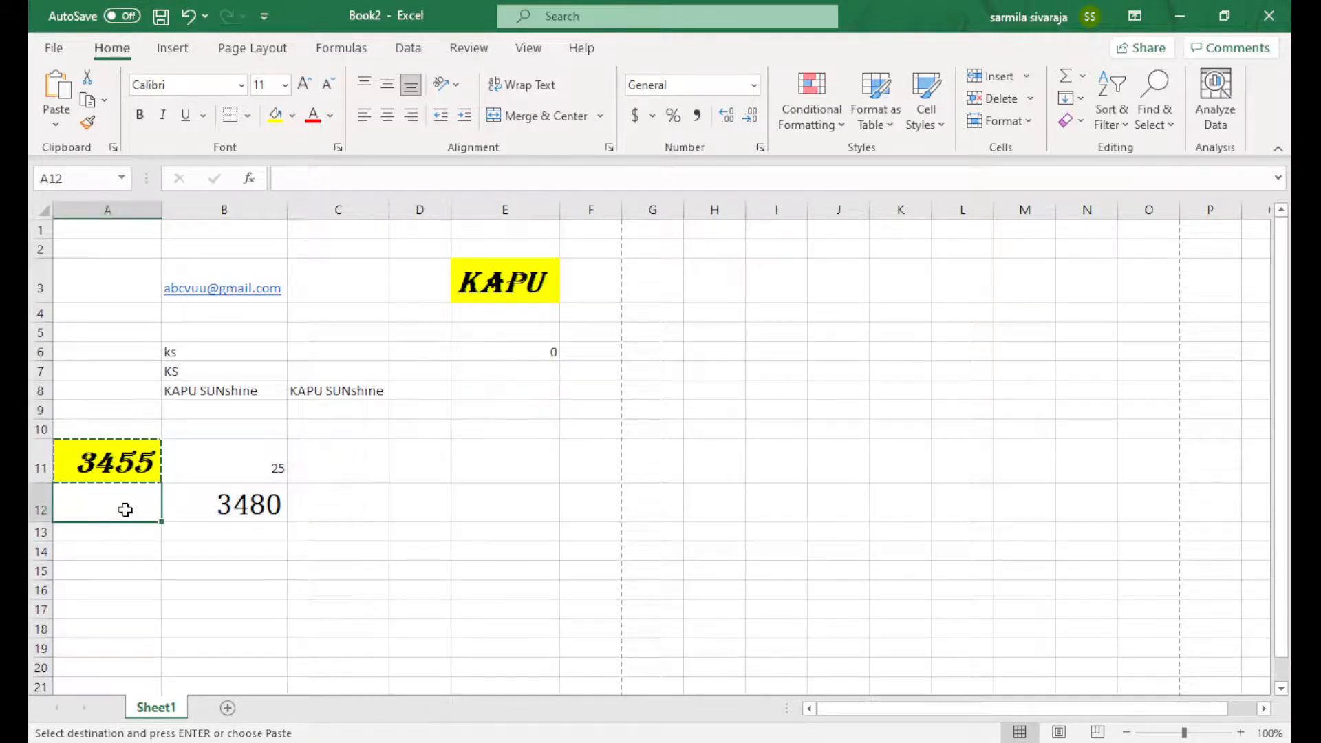
pyautogui.write('200')
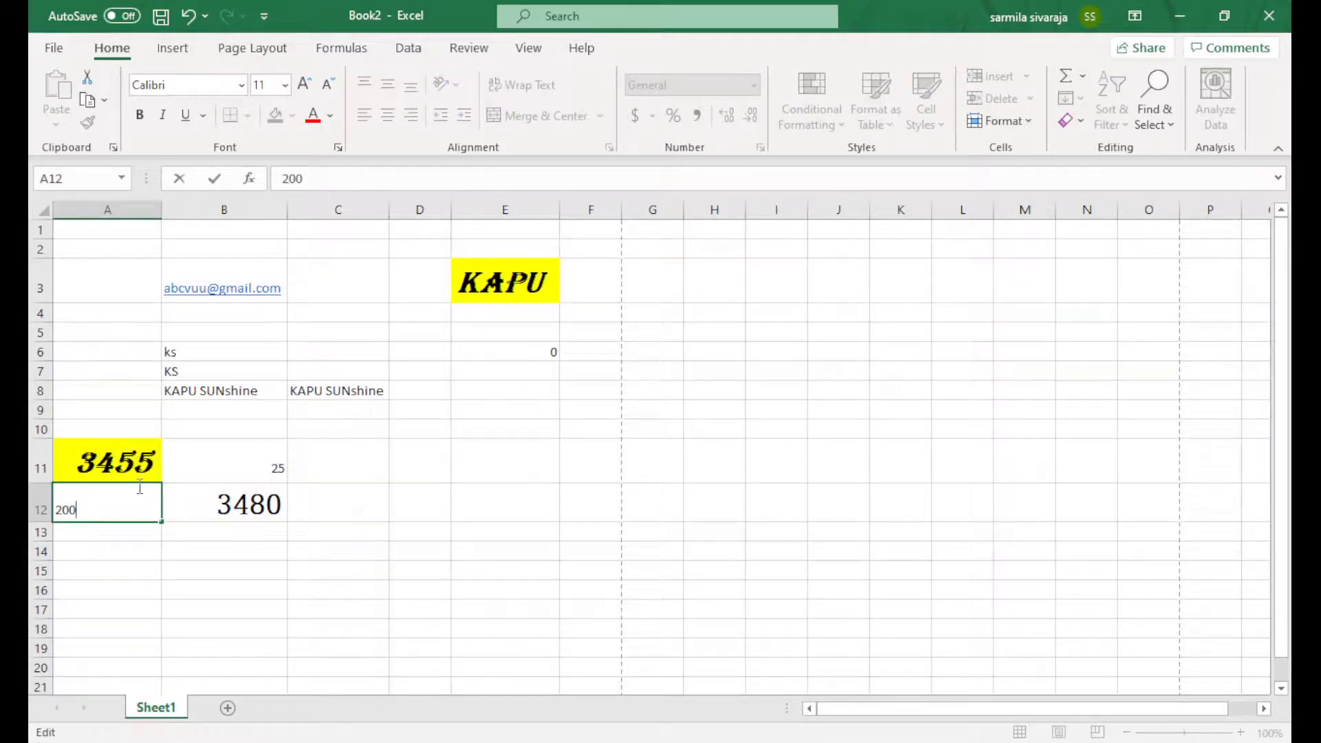
pyautogui.moveTo(144, 457); pyautogui.dragTo(155, 684)
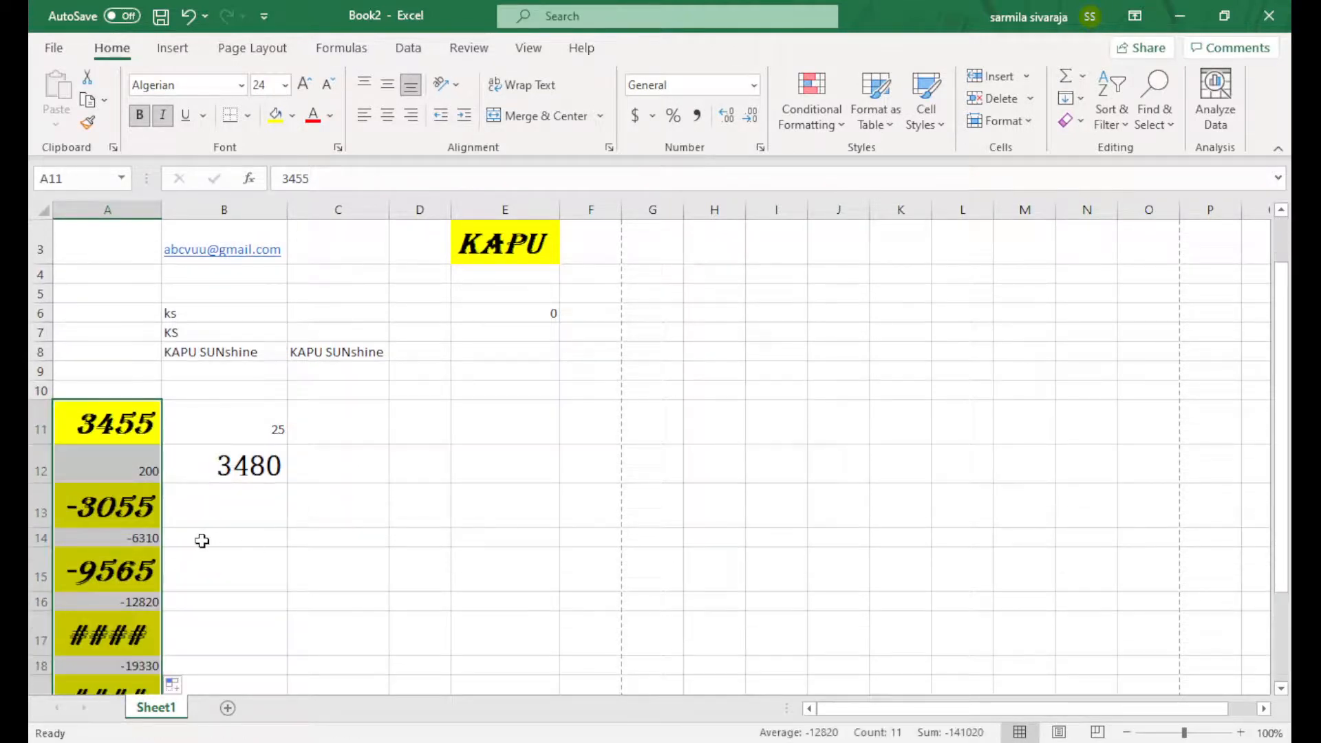
# Select A11:A21 and autofit column A to show every series value
pyautogui.click(202, 541)
pyautogui.scroll(-3, 165, 344)
pyautogui.scroll(2, 124, 275)
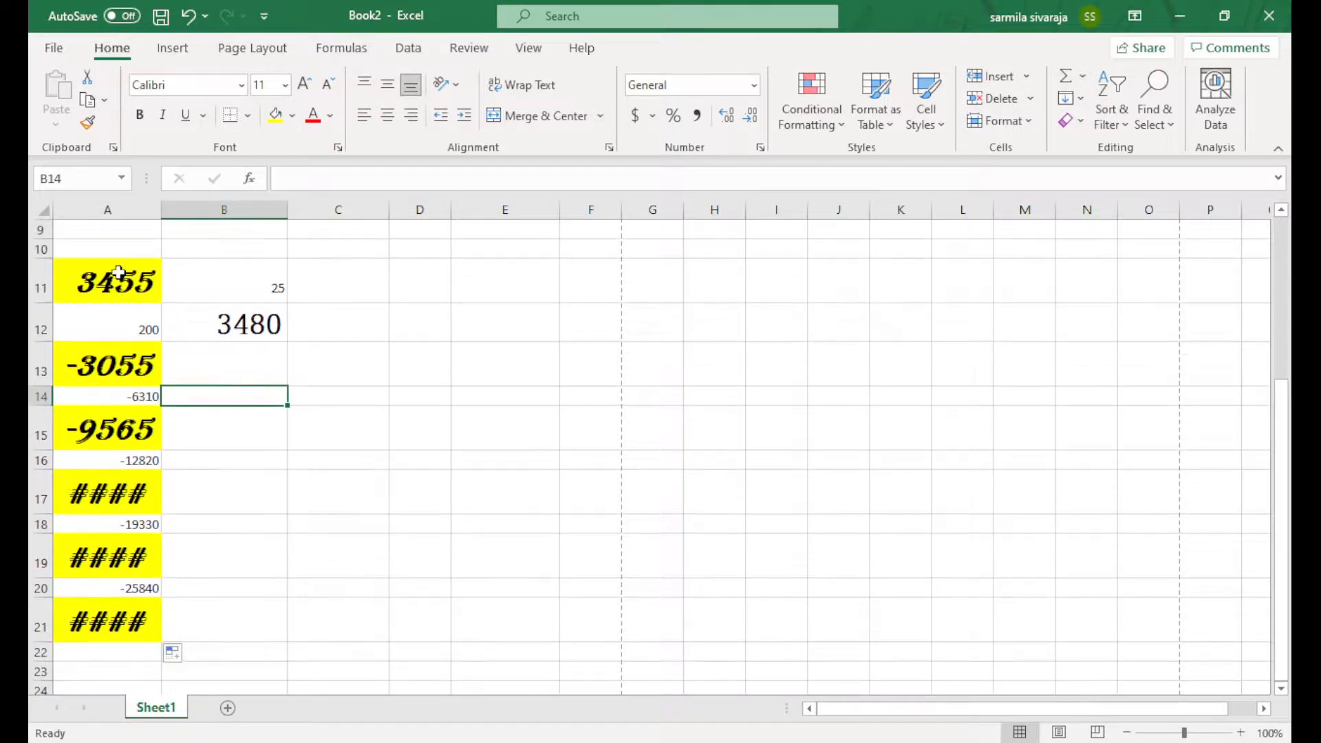
pyautogui.moveTo(118, 273); pyautogui.dragTo(132, 605)
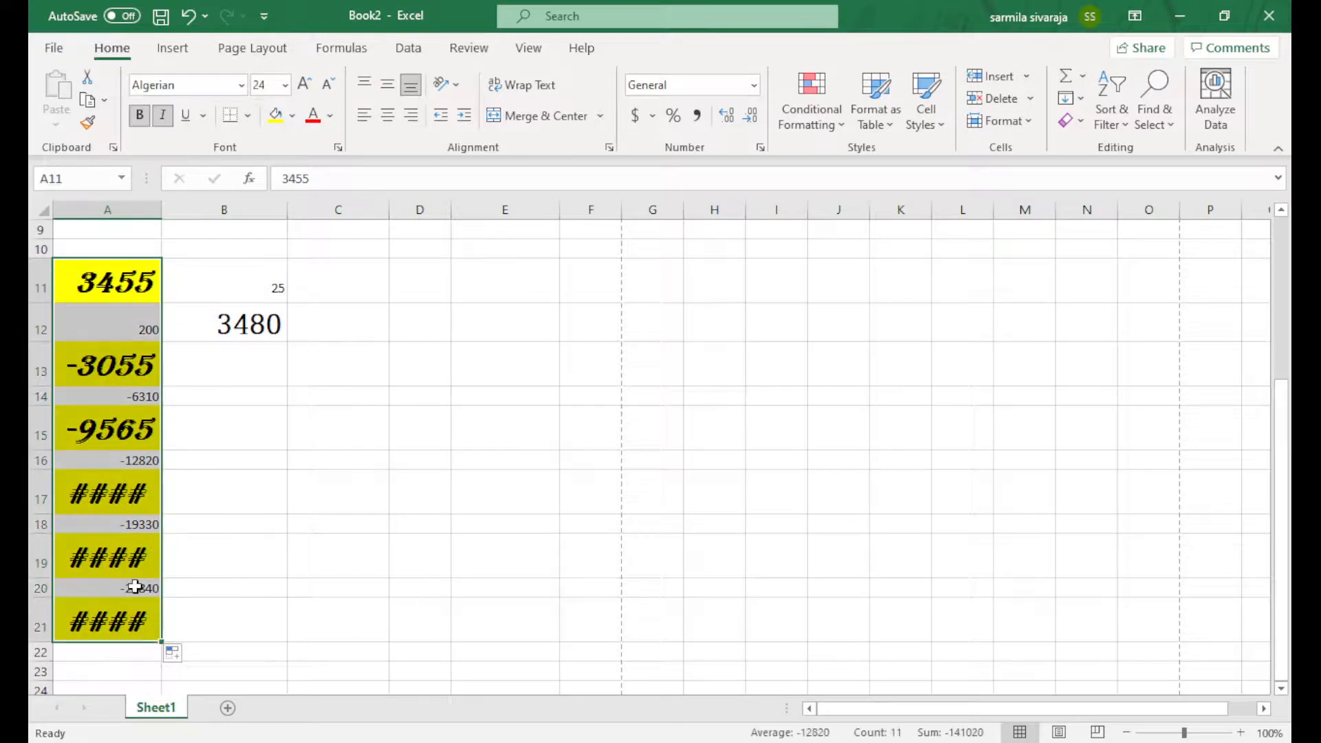
pyautogui.doubleClick(160, 207)
# Paste the A11:A21 series transposed across row 10 starting at E10
pyautogui.hotkey('ctrl', 'c')
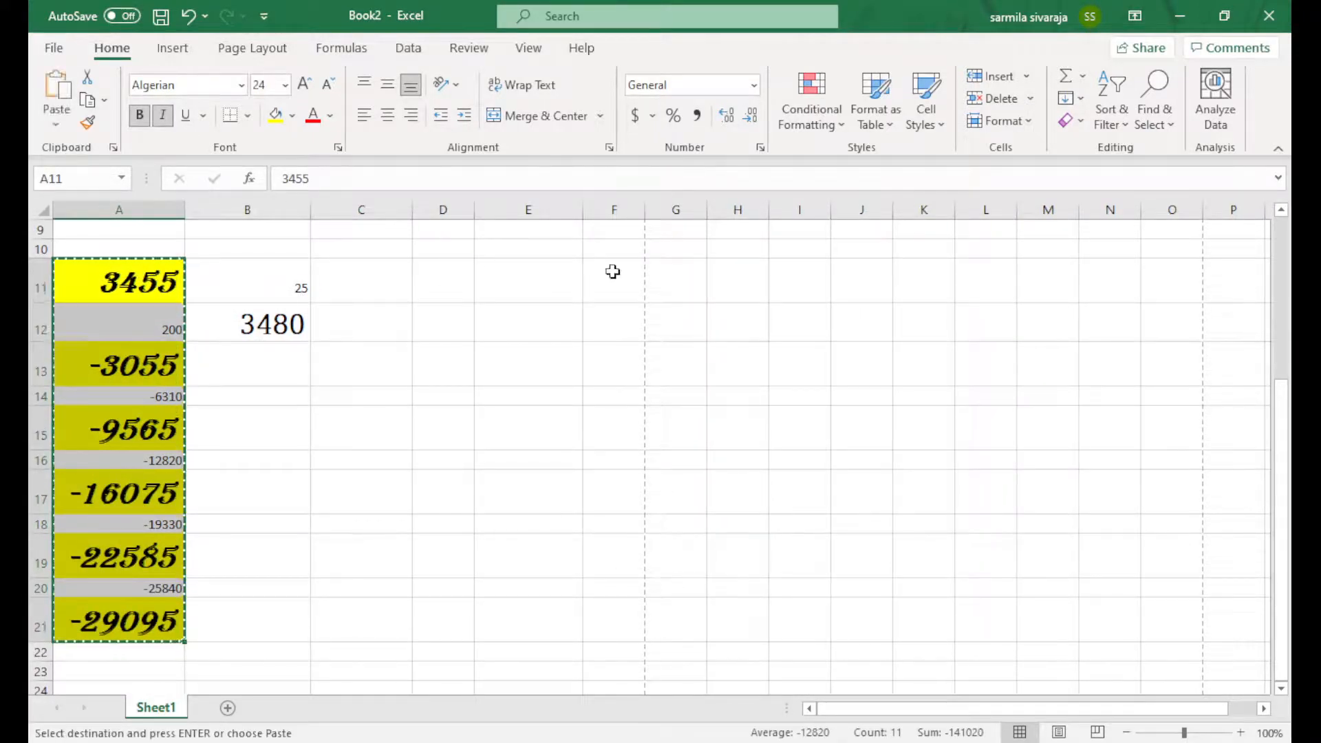
pyautogui.scroll(3, 606, 289)
pyautogui.click(527, 428)
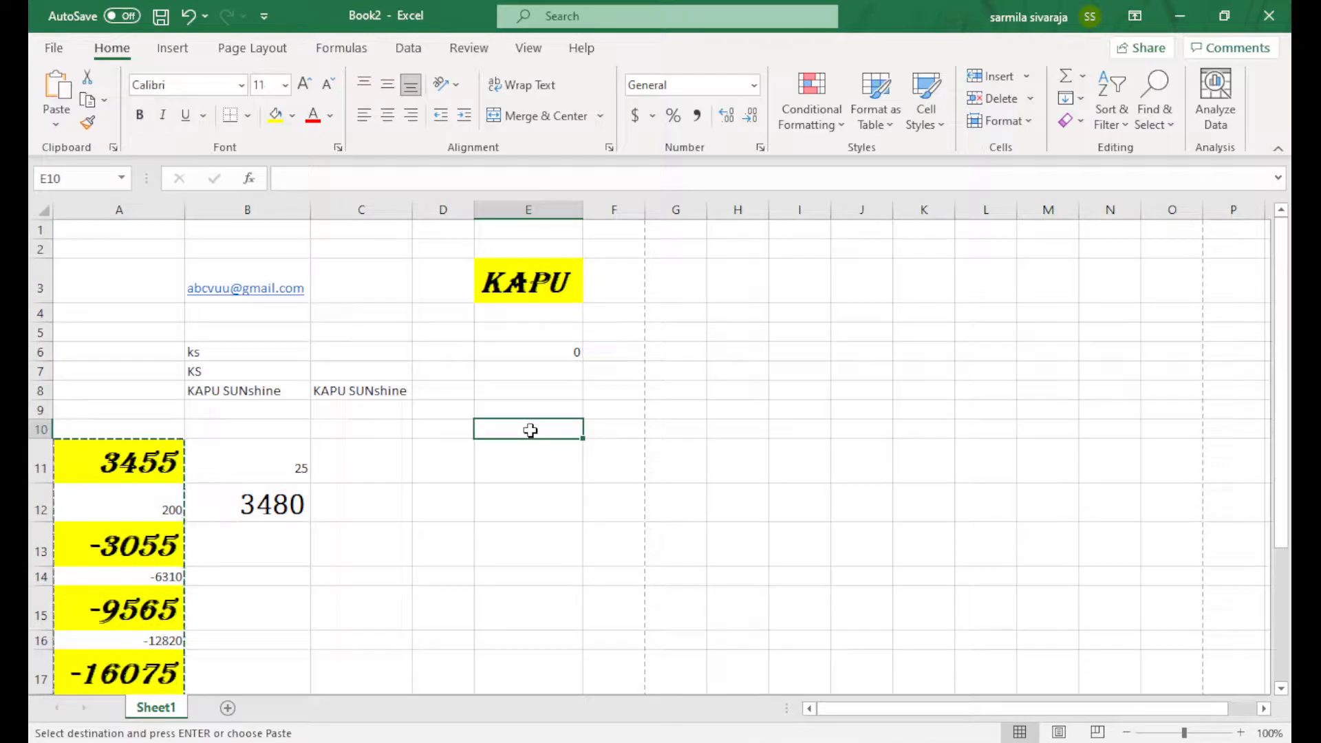
pyautogui.click(667, 298)
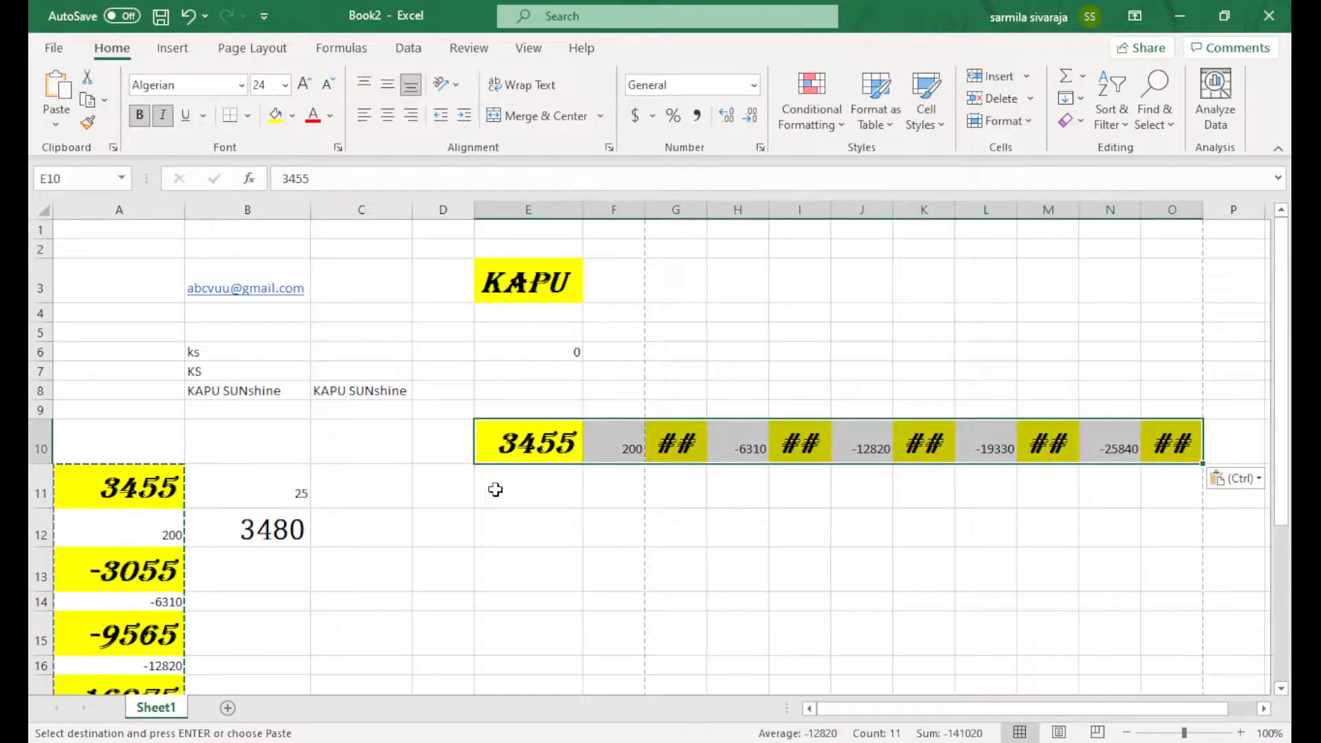
# Copy E10:O10, paste it transposed down column E from E13, and autofit column E
pyautogui.scroll(-1, 484, 480)
pyautogui.scroll(-1, 430, 455)
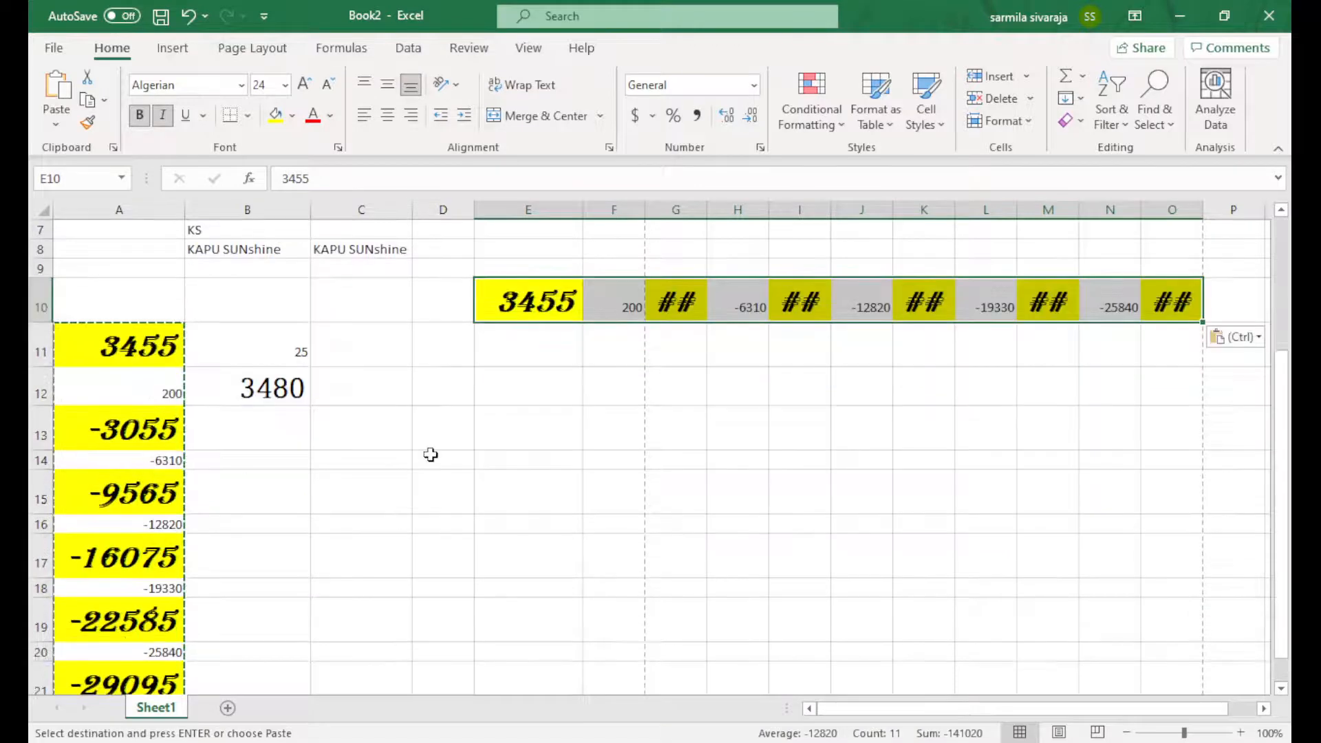
pyautogui.scroll(-1, 431, 455)
pyautogui.scroll(-2, 567, 450)
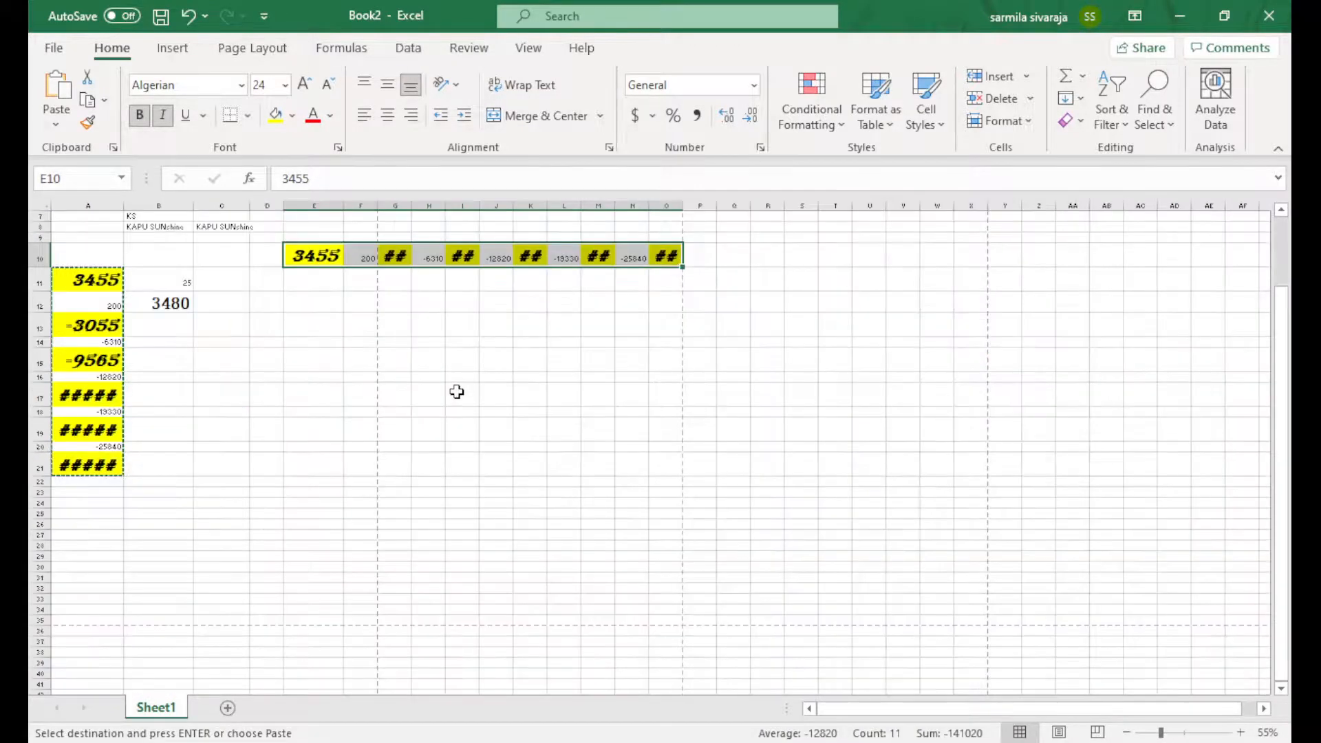
pyautogui.click(459, 392)
pyautogui.moveTo(318, 267); pyautogui.dragTo(659, 257)
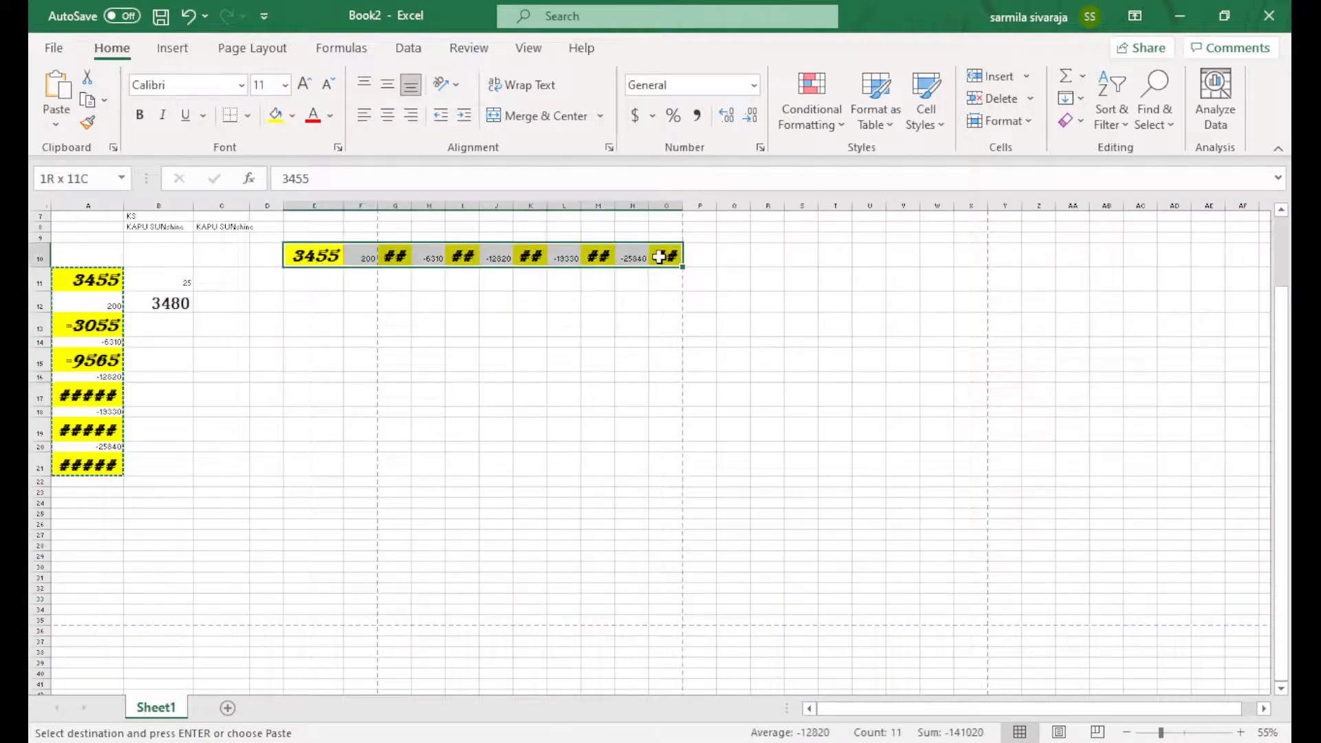
pyautogui.hotkey('ctrl', 'c')
pyautogui.click(298, 335)
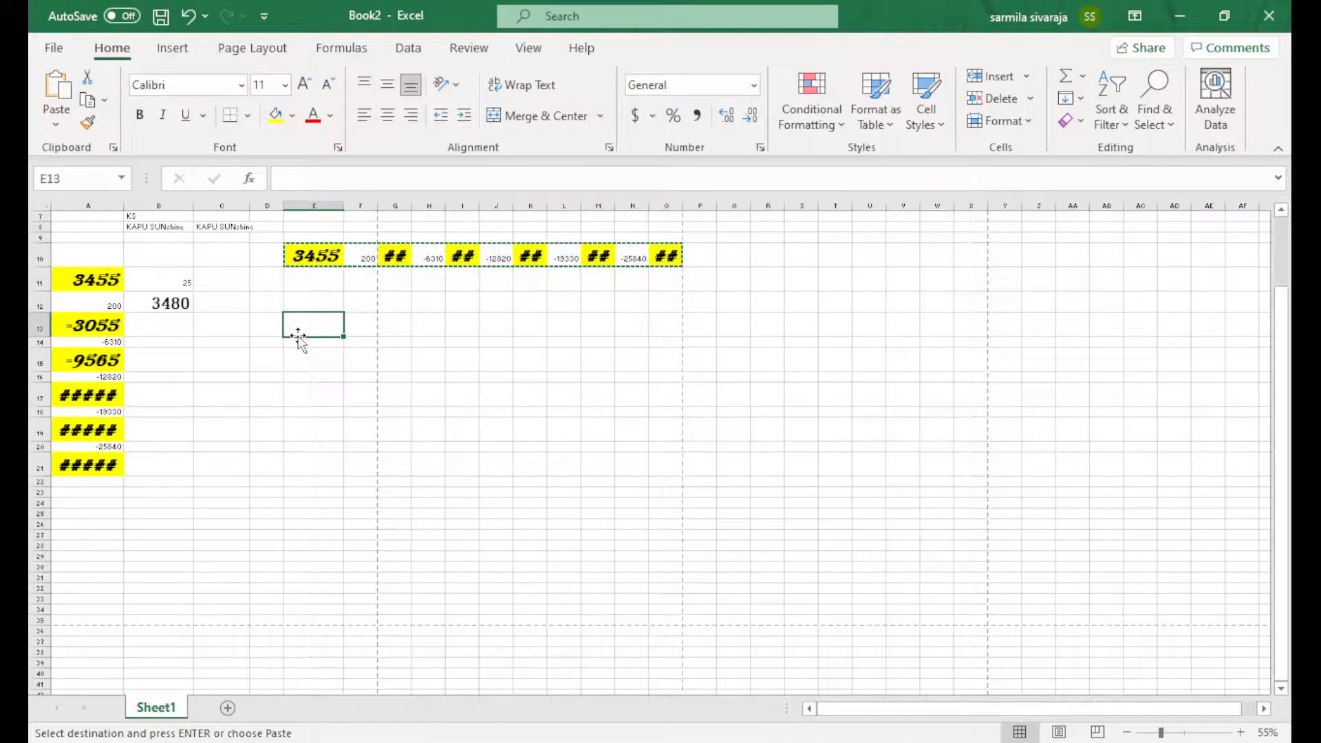
pyautogui.click(452, 299)
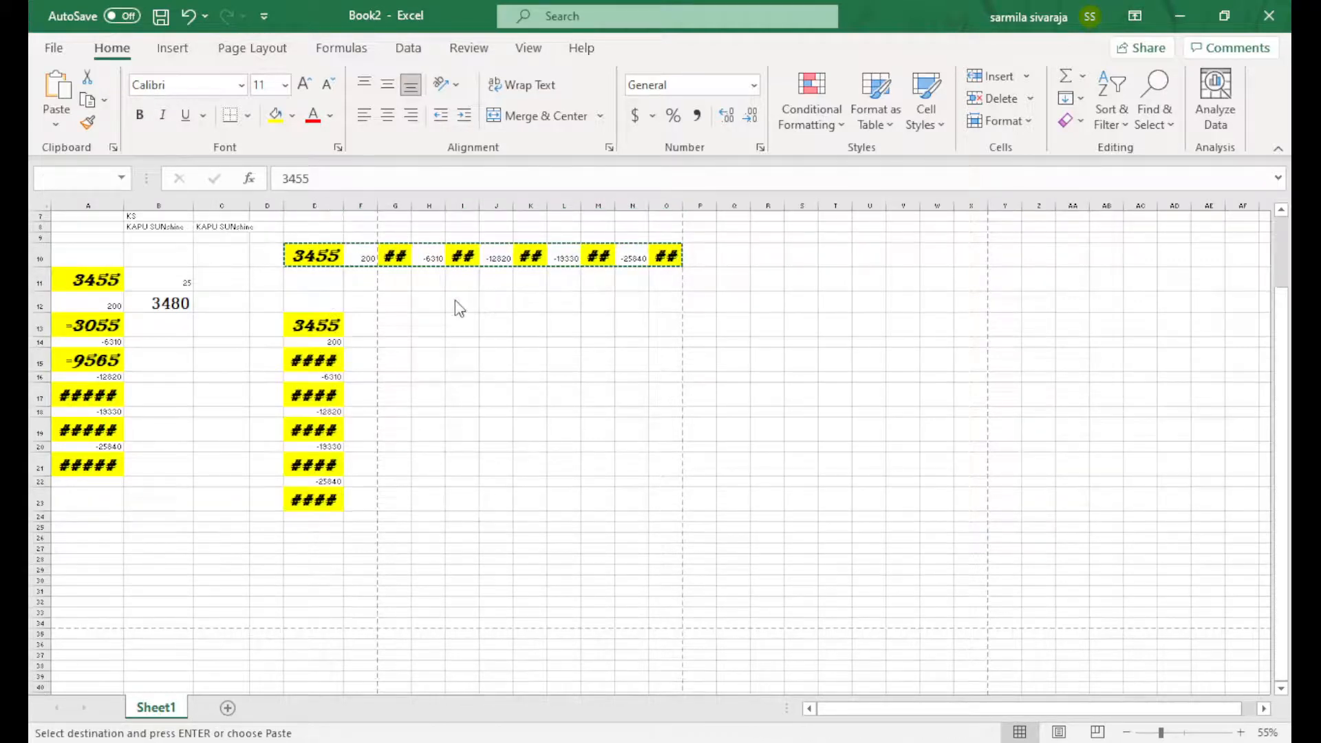
pyautogui.doubleClick(341, 205)
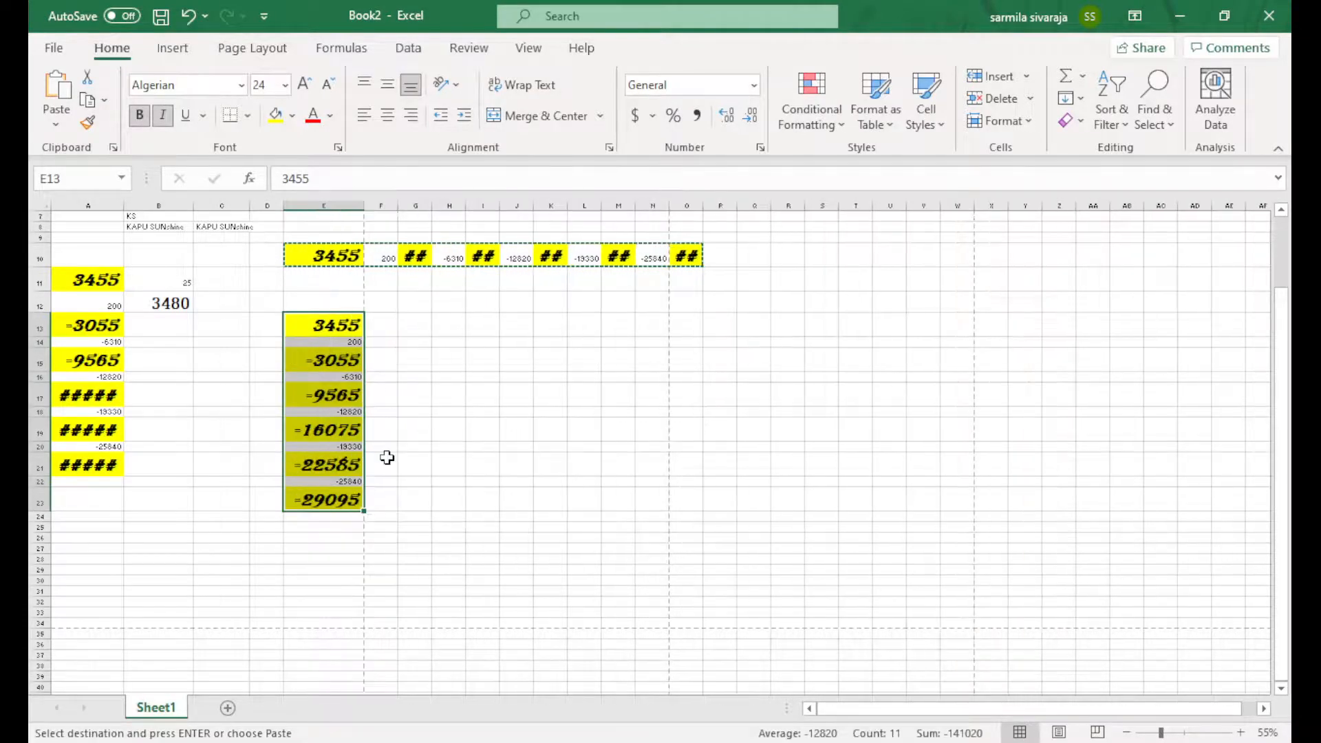
# Preview a formatting-only paste at G13, then cancel the pending paste
pyautogui.click(400, 332)
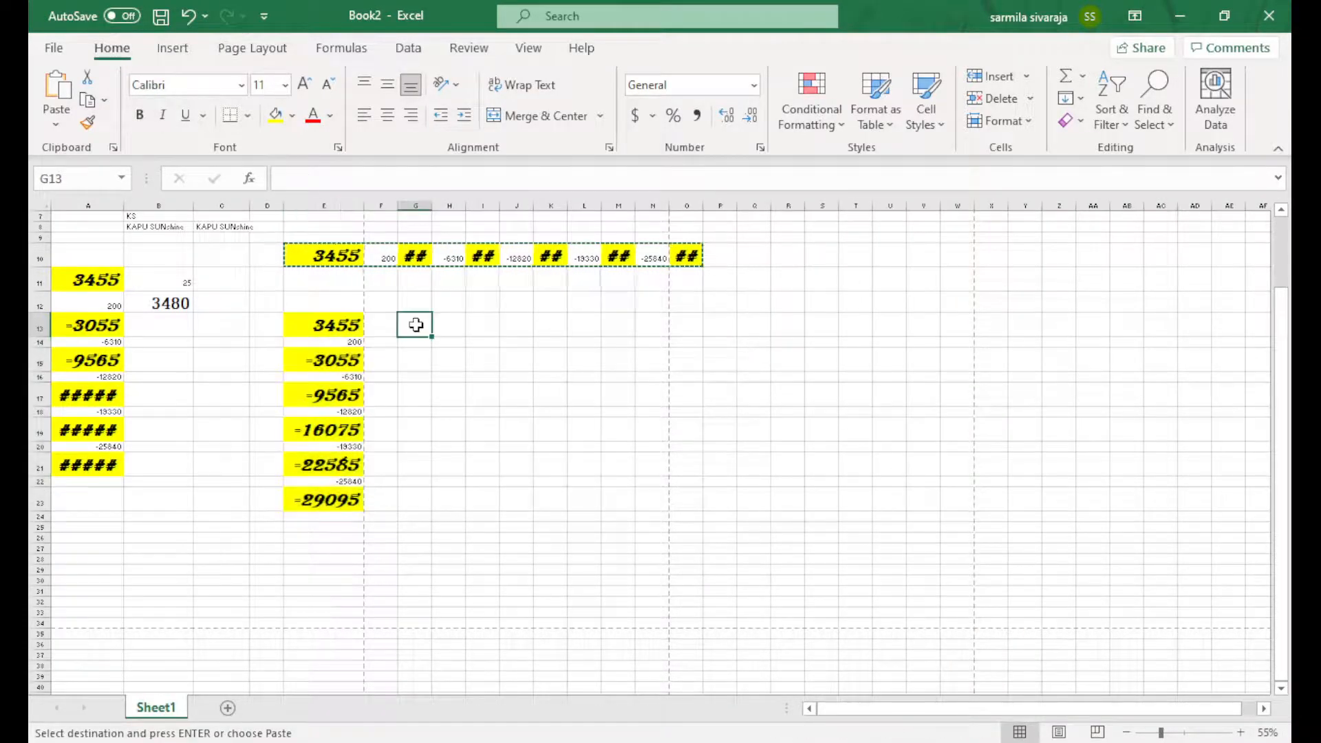
pyautogui.hotkey('ctrl', 'v')
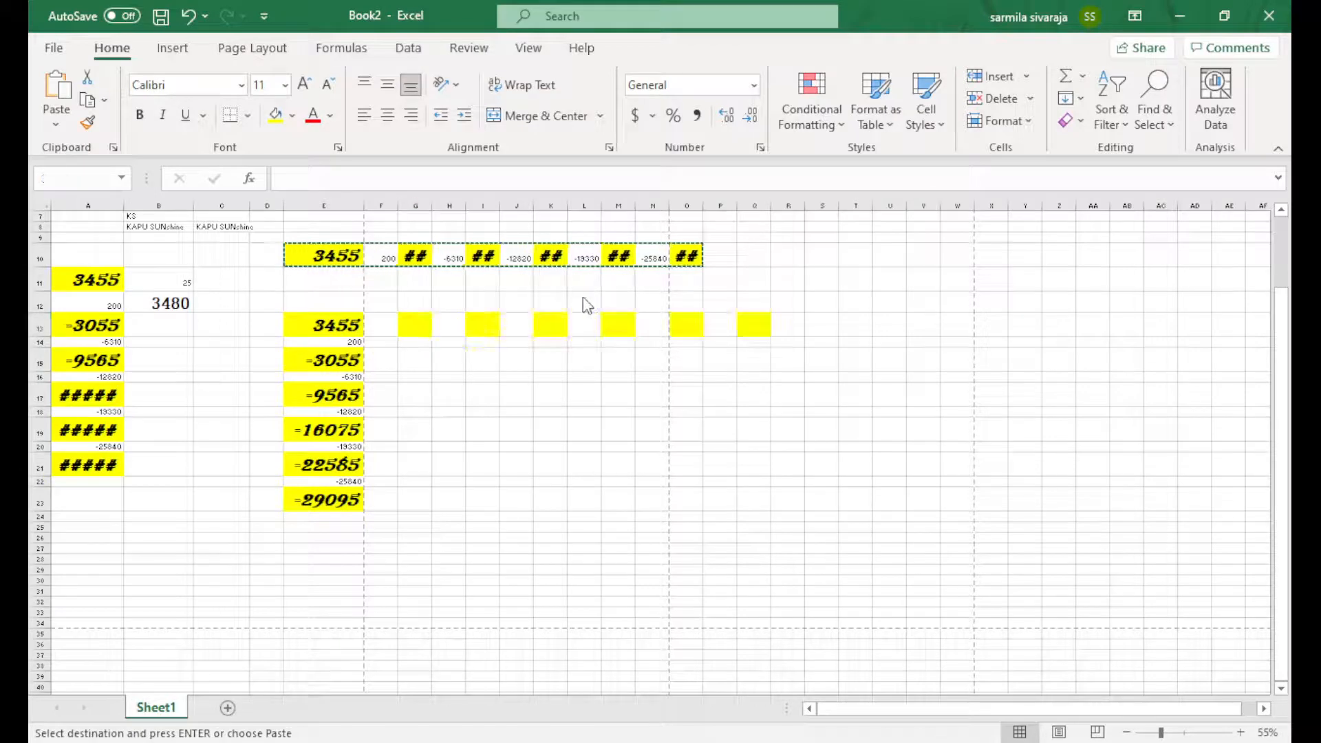
pyautogui.press('Escape')
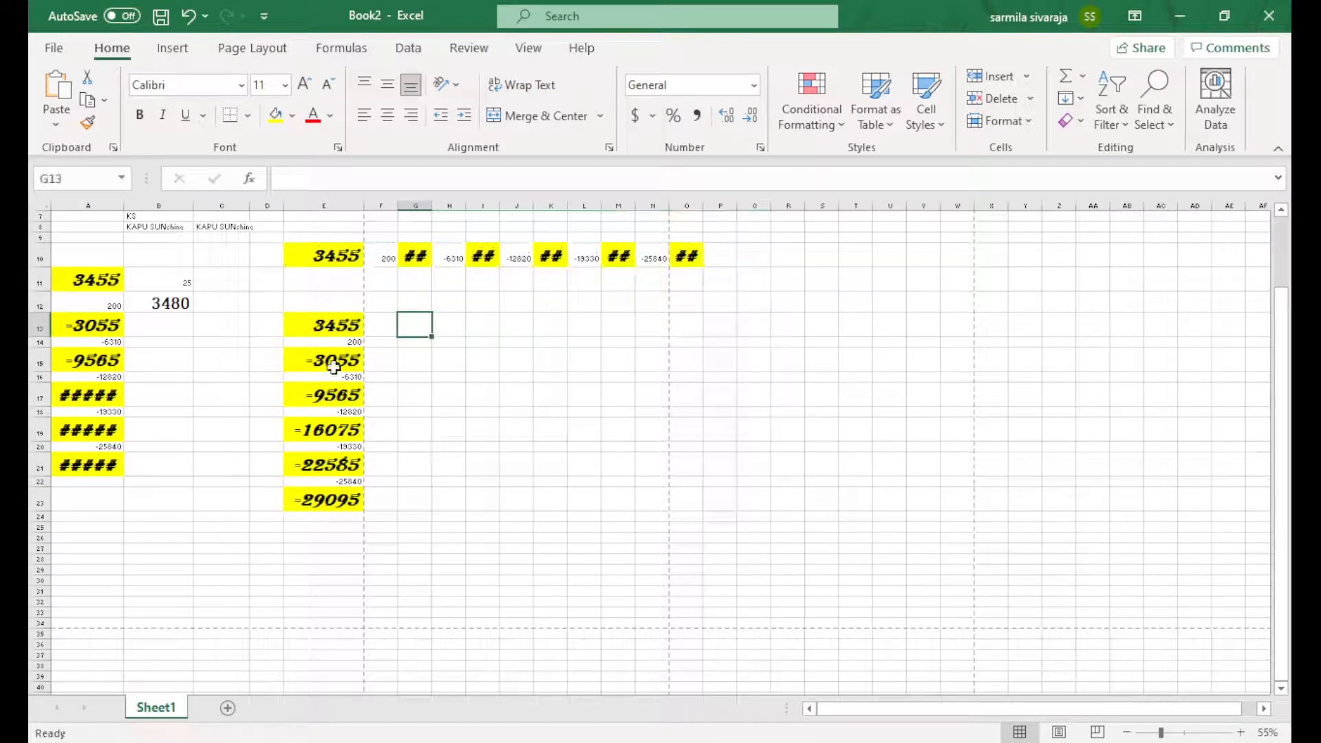
# Type sample text jhsfjksdhjfdshfjdsh in I11 and fgbfngh in F12
pyautogui.click(483, 279)
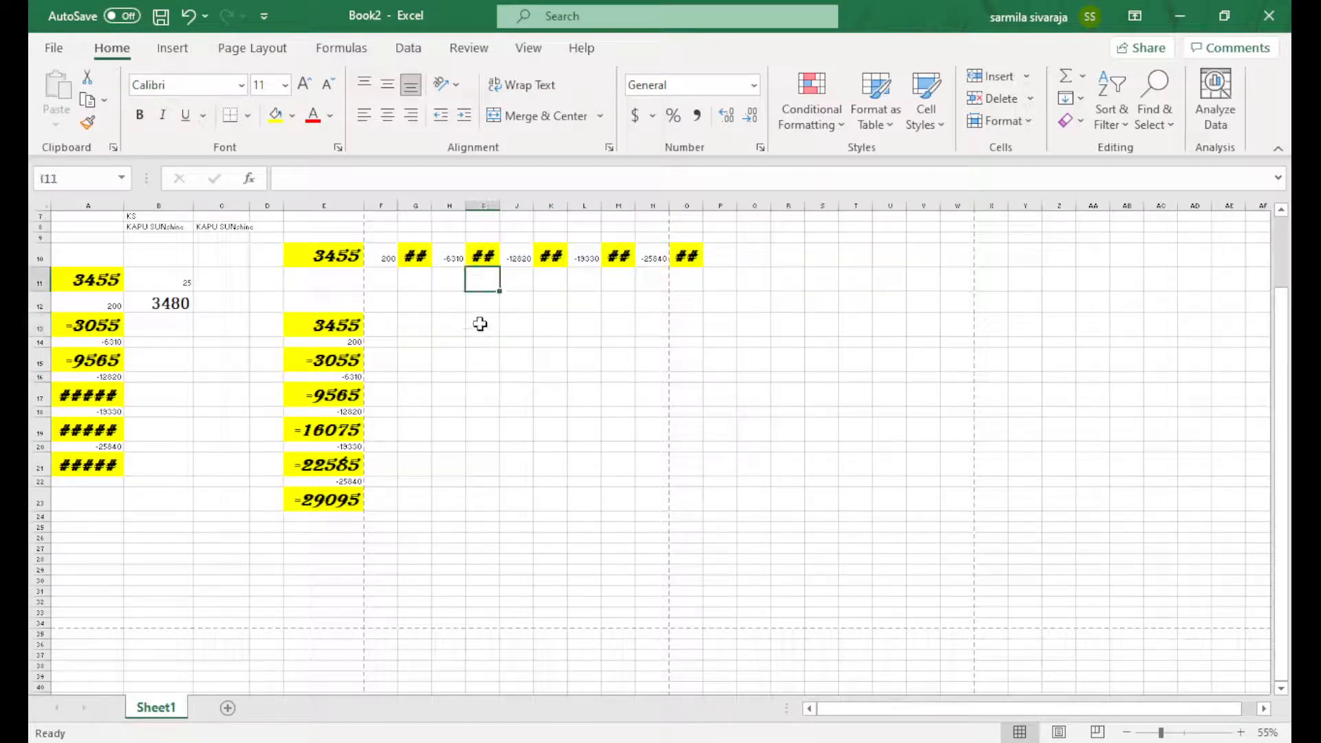
pyautogui.write('jhsfjksdhjfdshfjdsh')
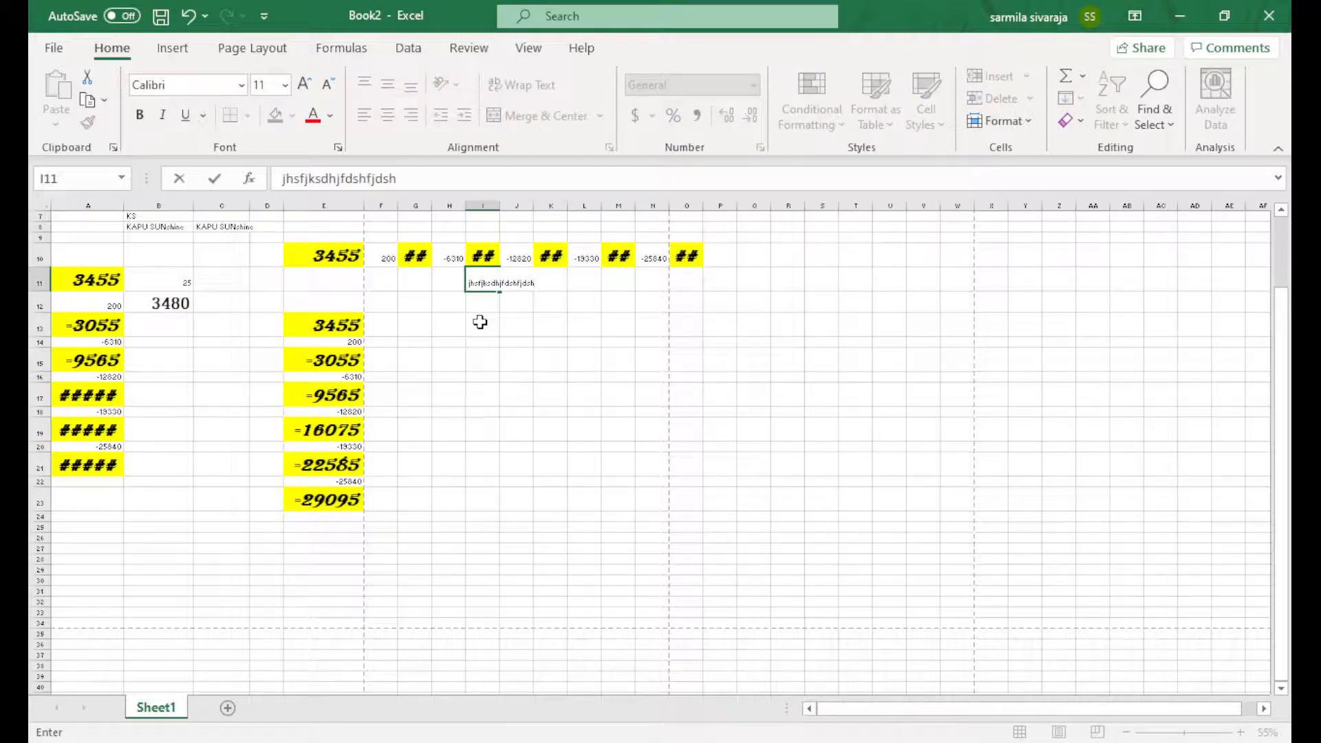
pyautogui.click(553, 364)
pyautogui.scroll(3, 553, 371)
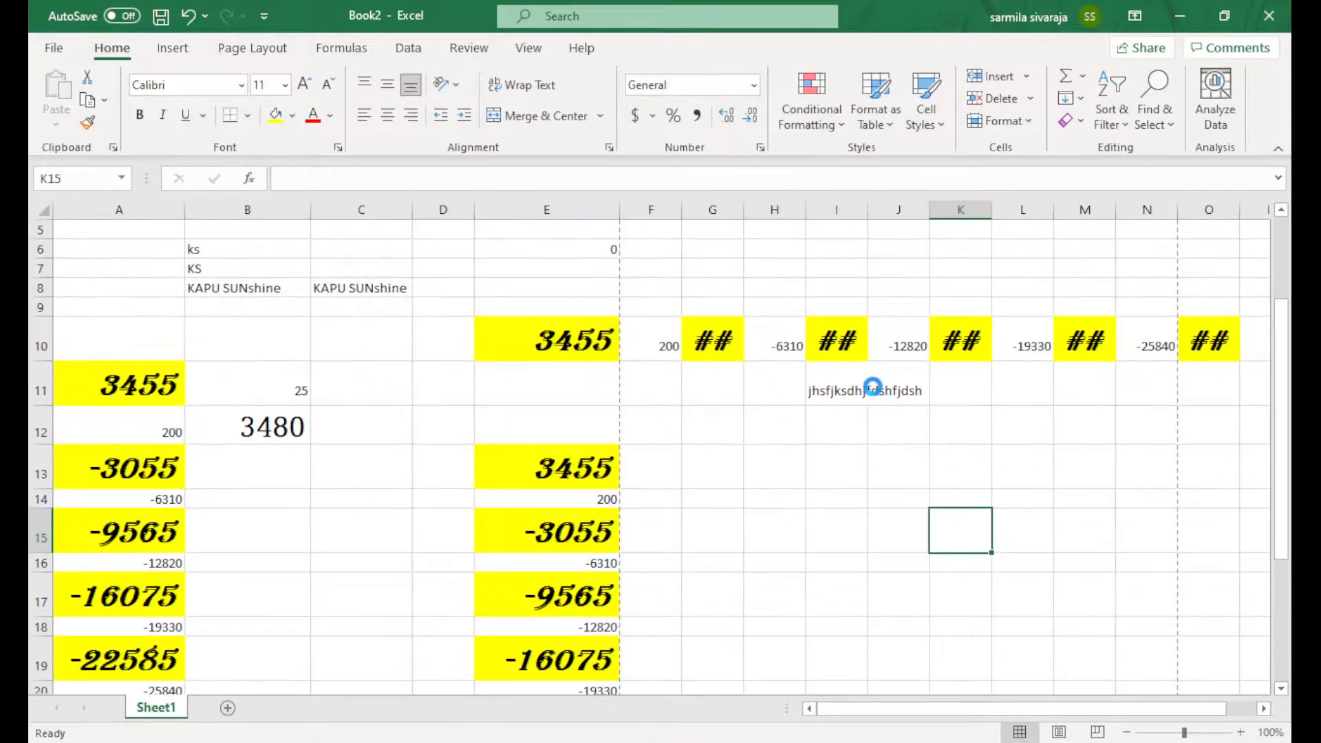
pyautogui.scroll(1, 872, 386)
pyautogui.click(618, 413)
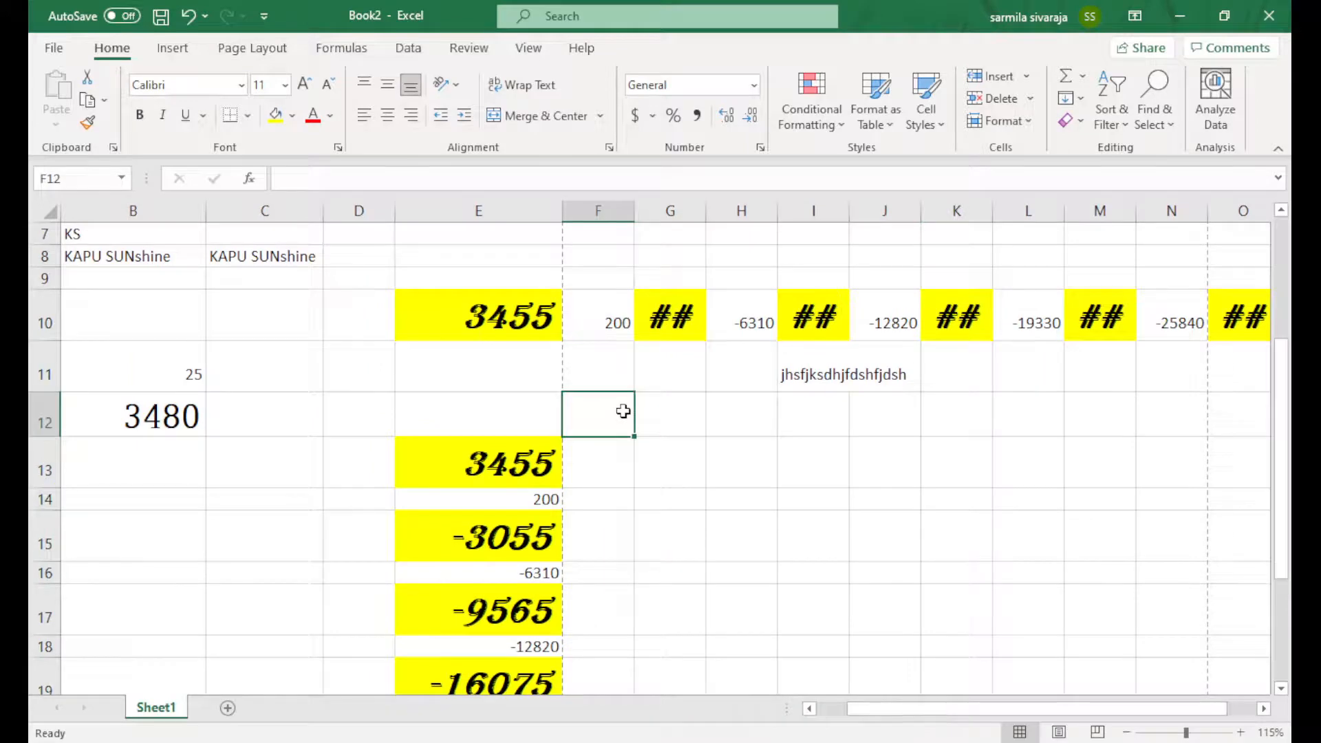
pyautogui.write('fgbfngh')
# Format the F12 text fgbfngh as red, size 18, Bahnschrift SemiLight
pyautogui.moveTo(622, 423); pyautogui.dragTo(557, 422)
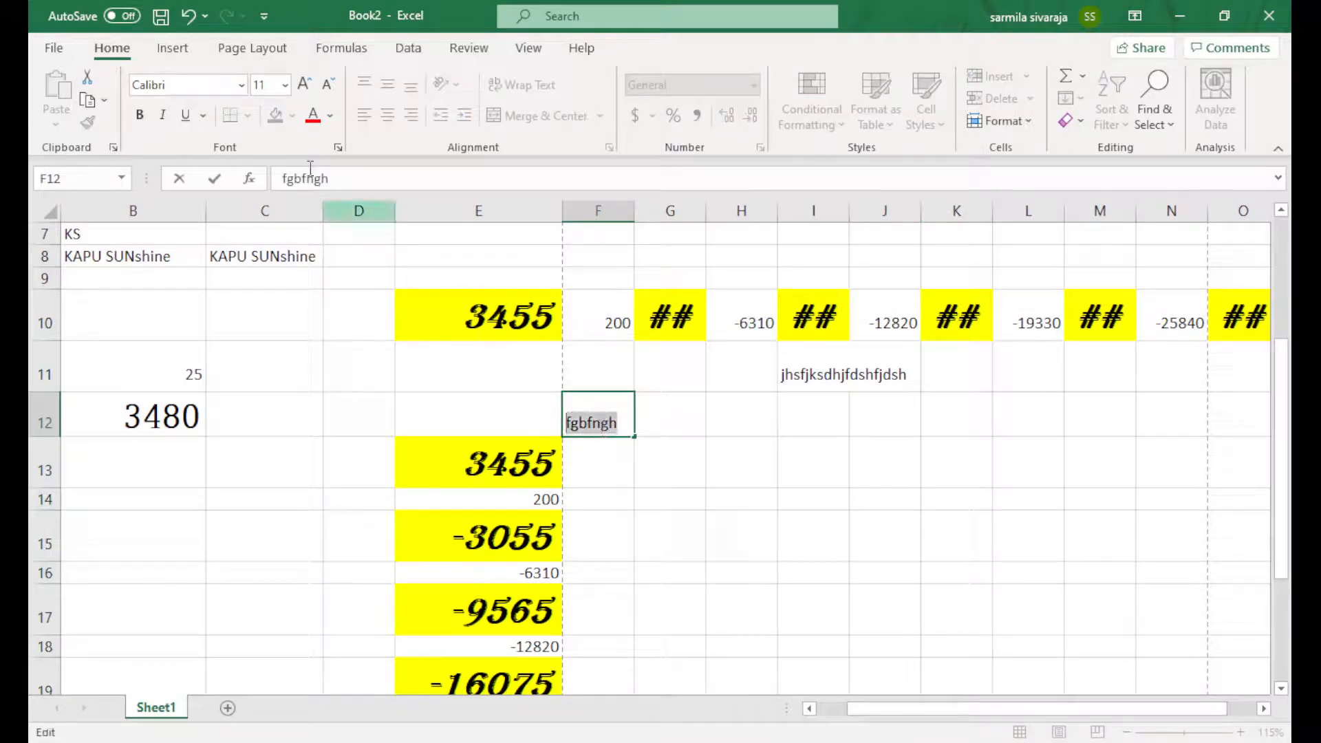
pyautogui.click(314, 117)
pyautogui.click(304, 84)
pyautogui.click(305, 84)
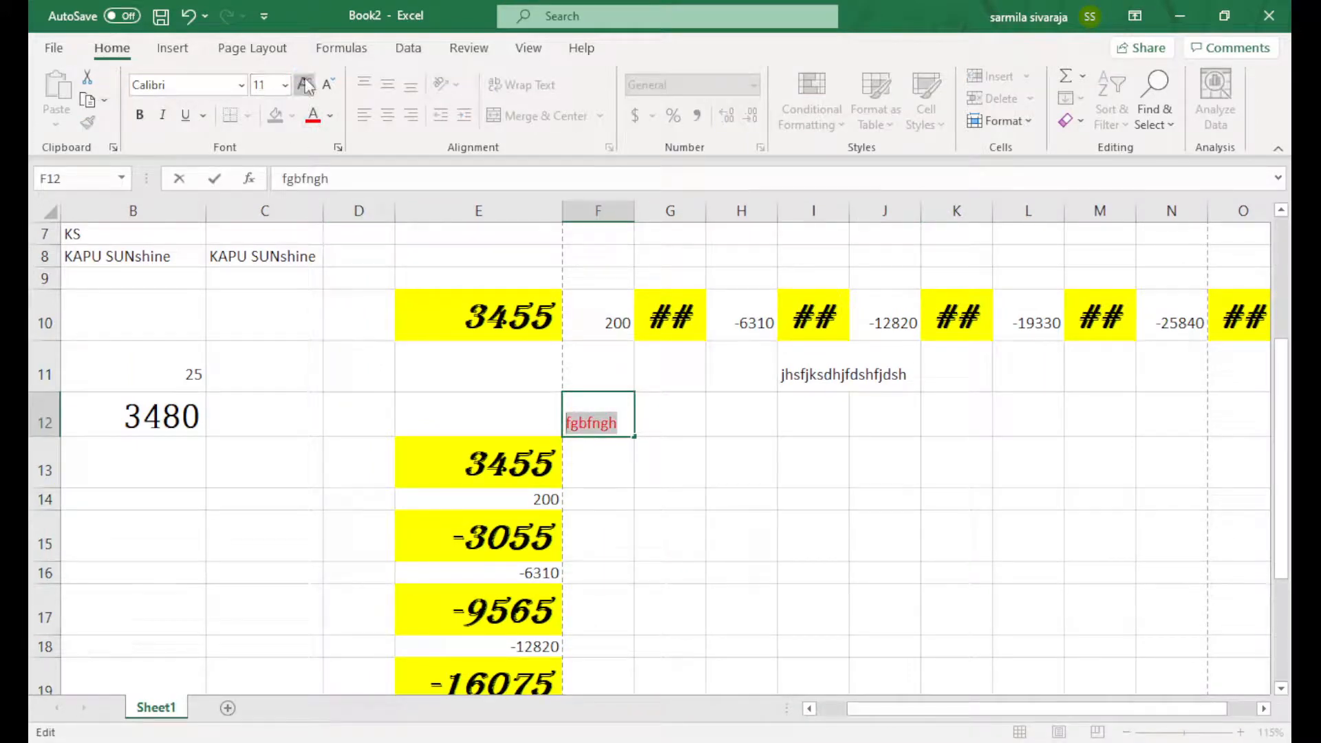
pyautogui.click(304, 84)
pyautogui.click(305, 84)
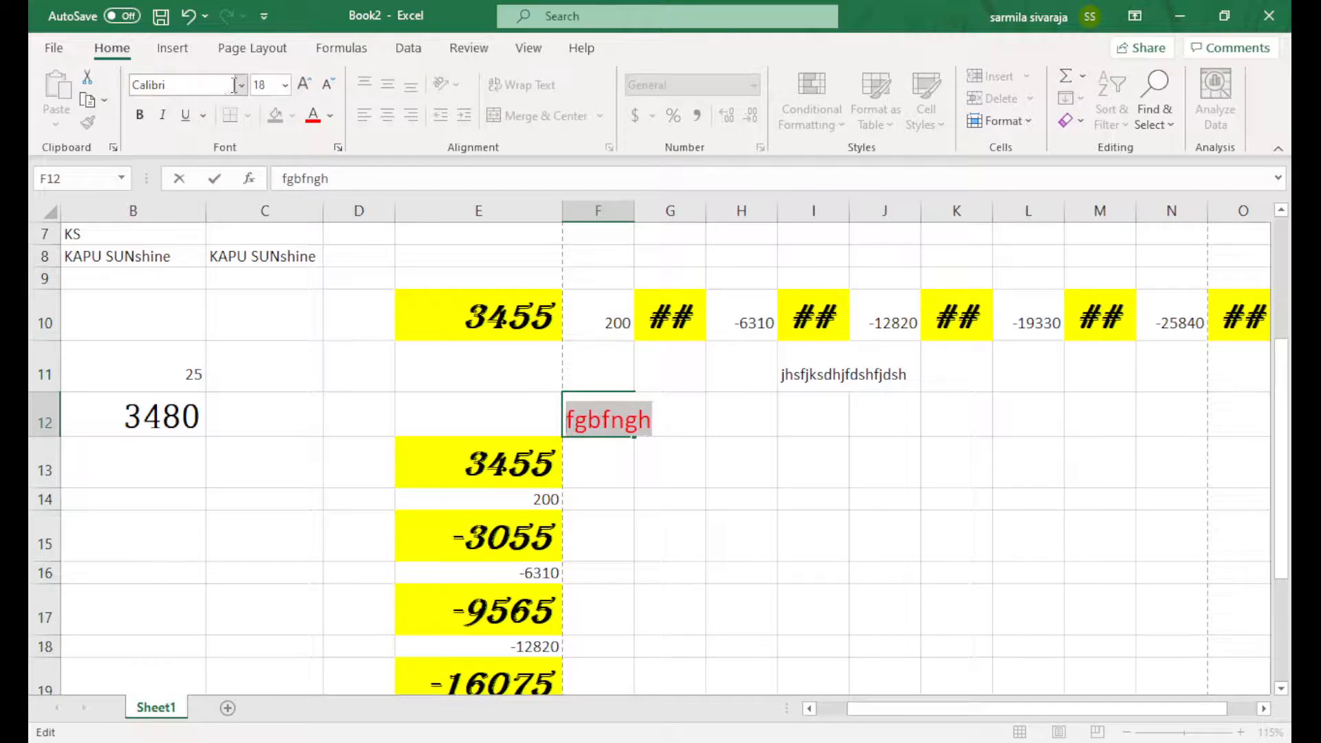
pyautogui.click(238, 85)
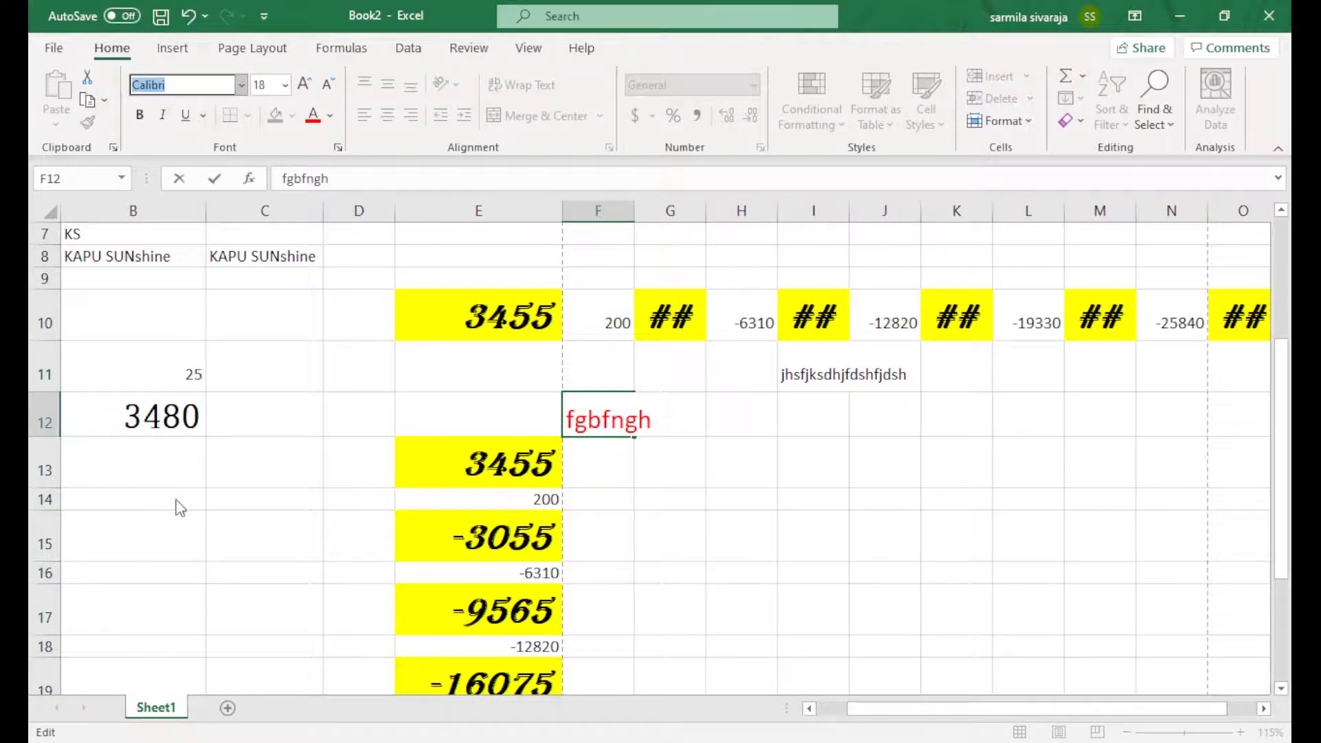
pyautogui.click(202, 470)
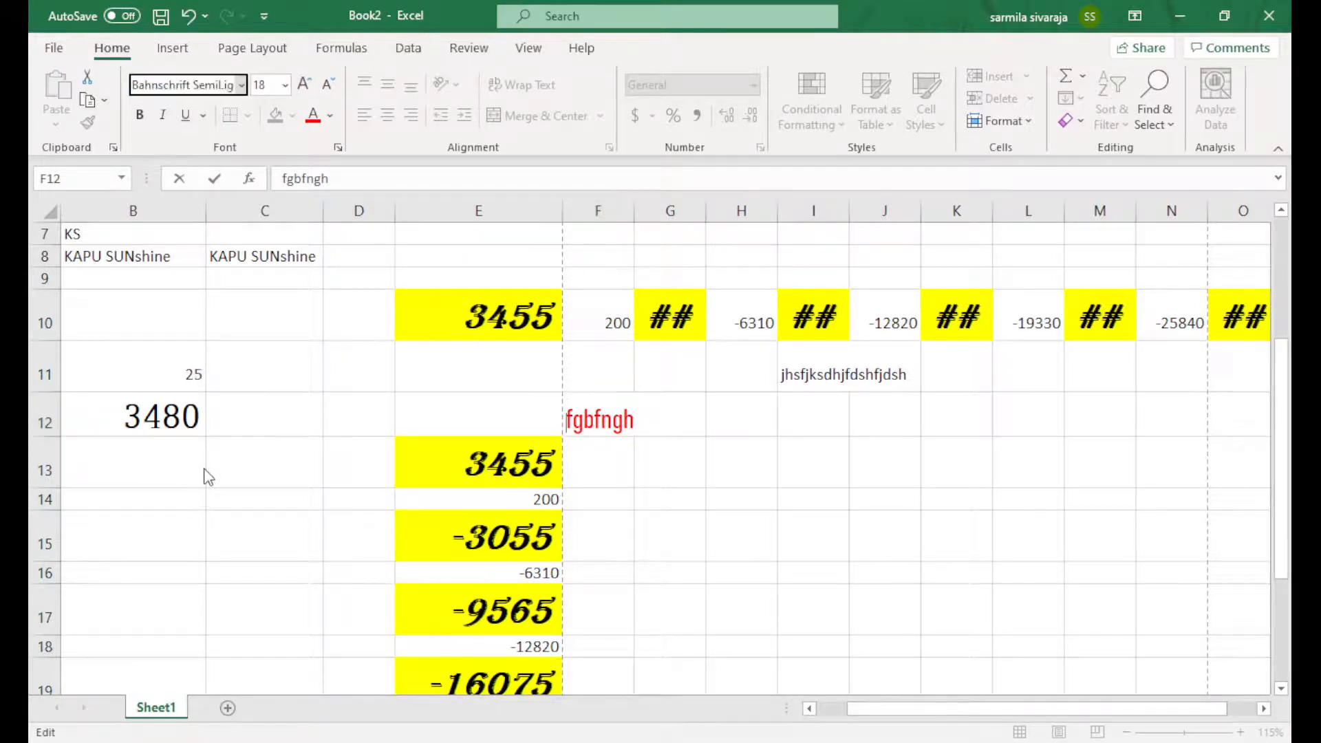
pyautogui.click(741, 460)
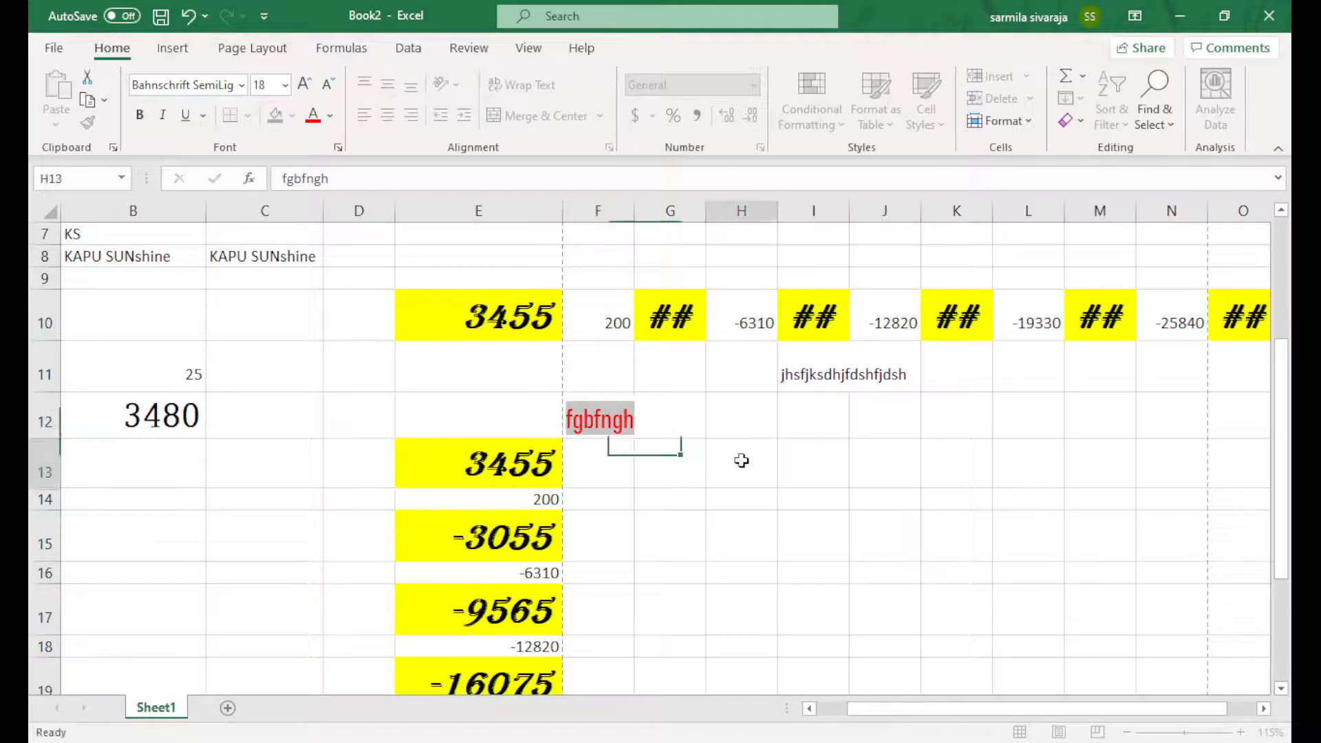
# Widen column I to fit its contents and copy the red text in F12
pyautogui.click(579, 414)
pyautogui.click(805, 368)
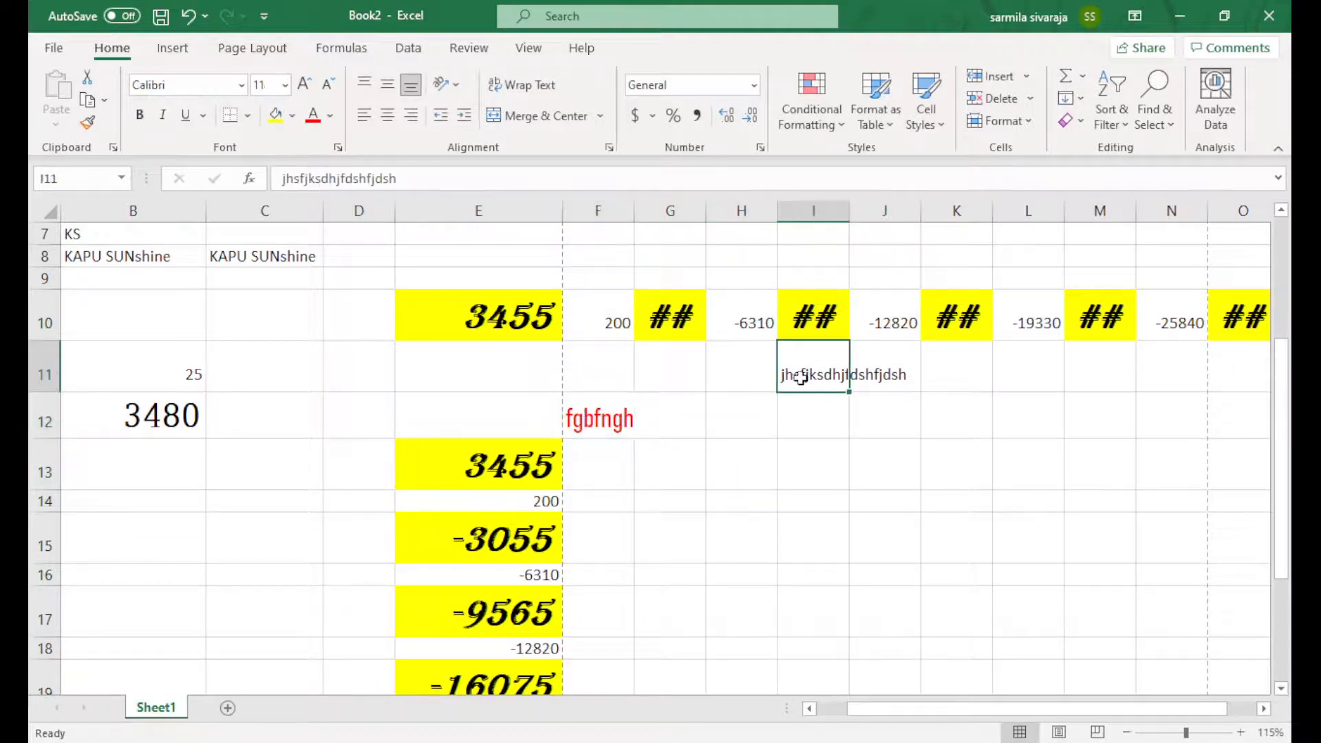
pyautogui.doubleClick(849, 210)
pyautogui.click(617, 421)
pyautogui.click(831, 368)
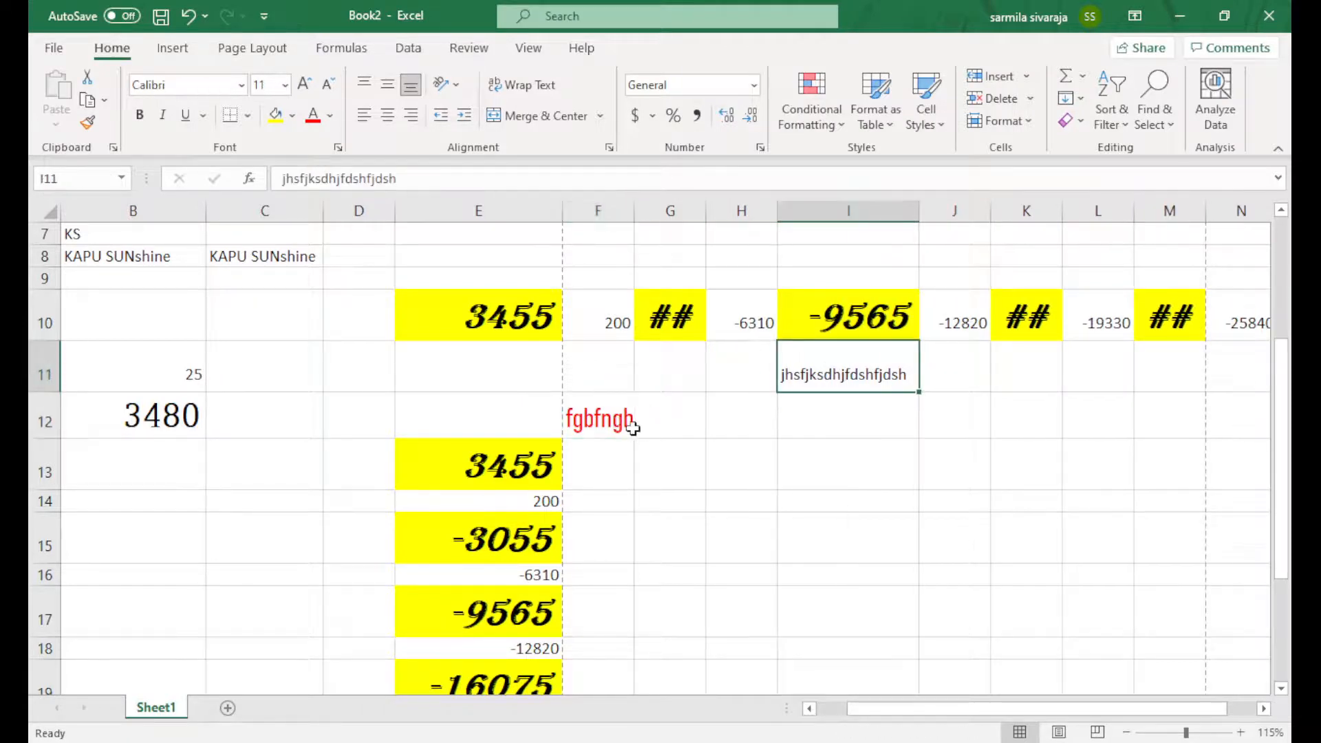
pyautogui.click(602, 423)
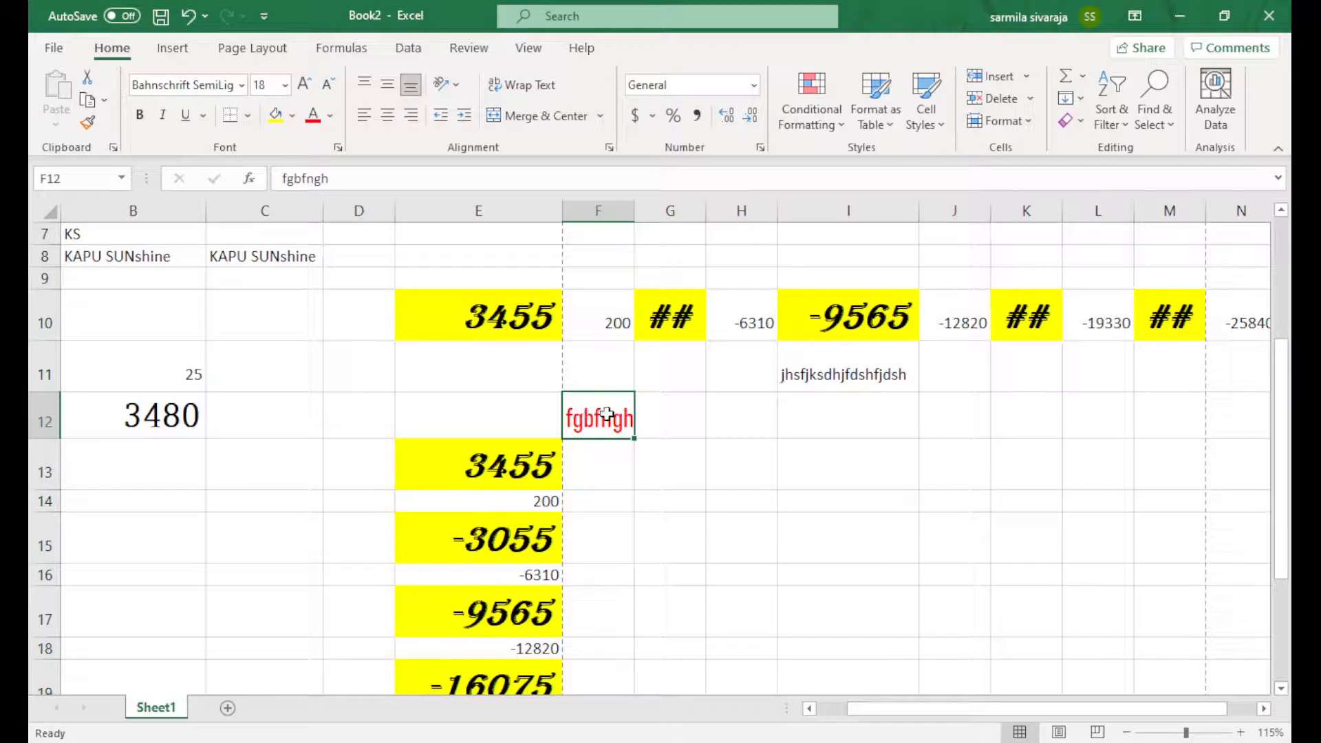
pyautogui.hotkey('ctrl', 'c')
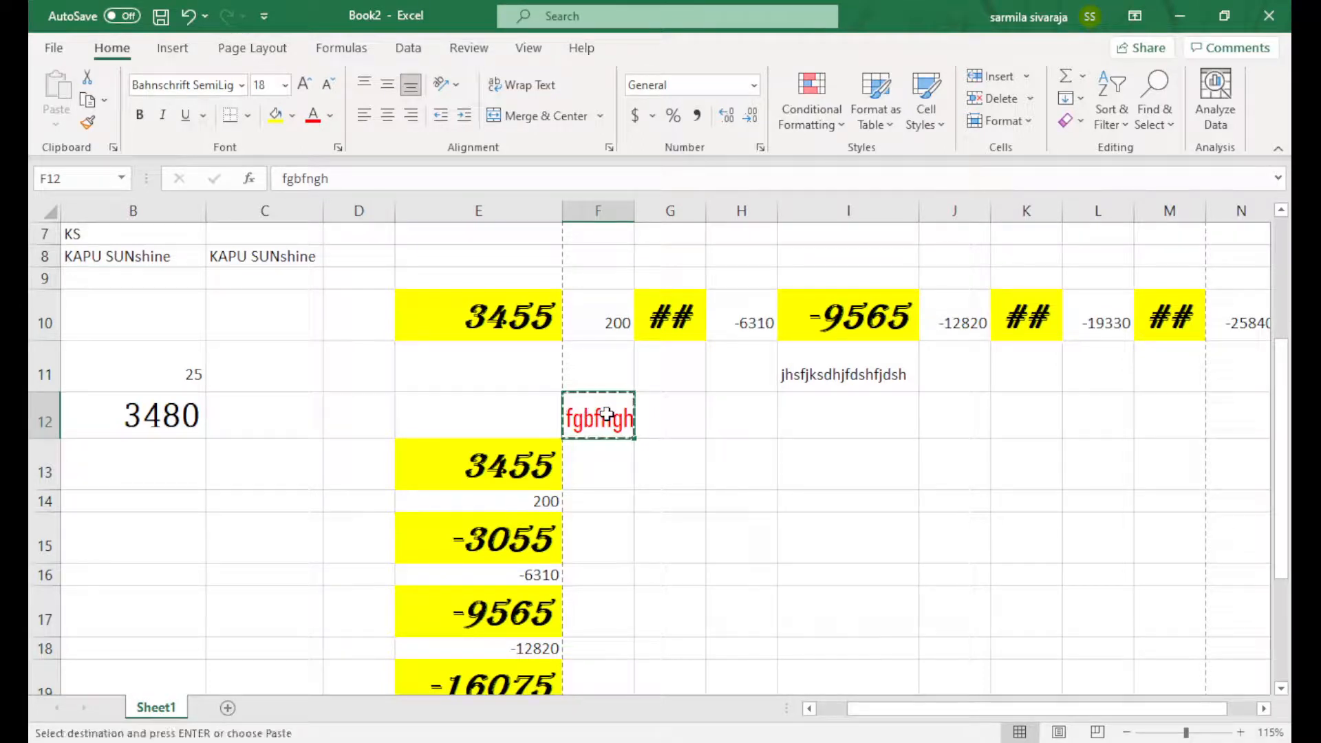
# Paste only F12's red formatting onto the jhsfjksdhjfdshfjdsh text in I11 and autofit column I
pyautogui.click(841, 369)
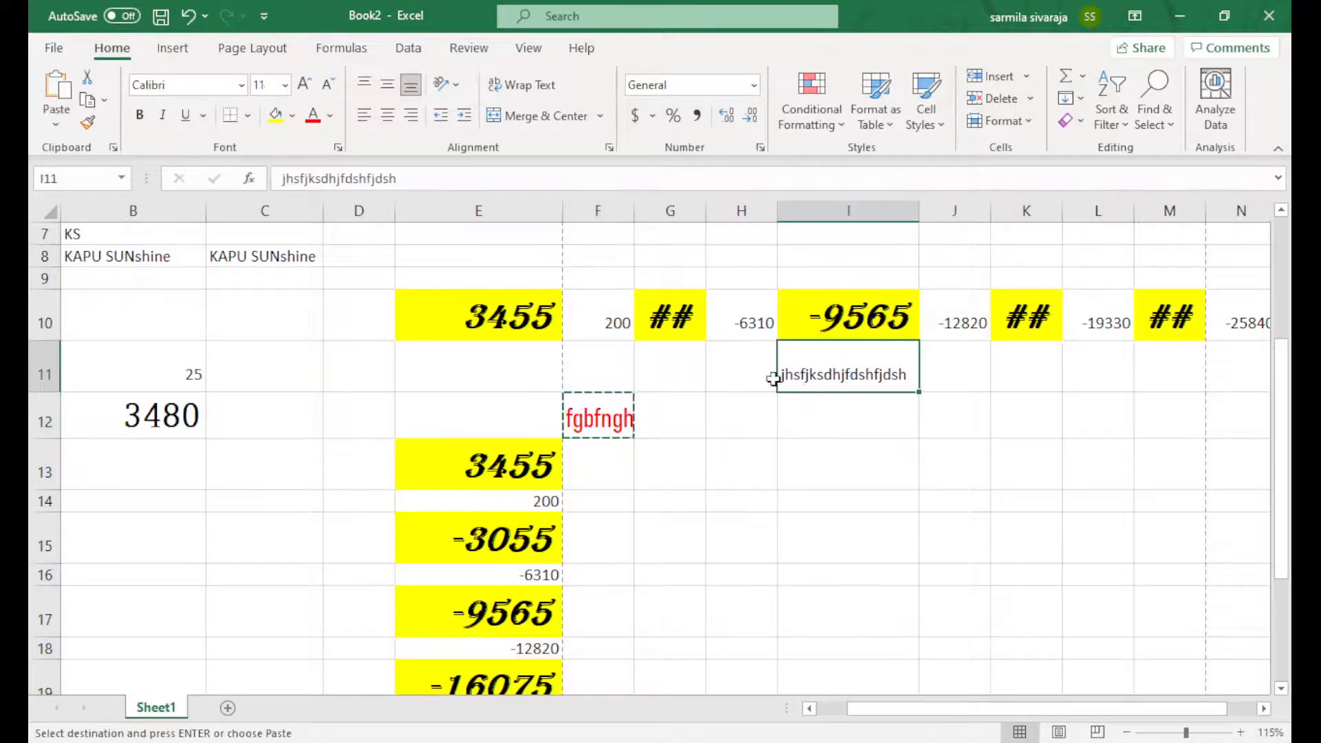
pyautogui.rightClick(850, 371)
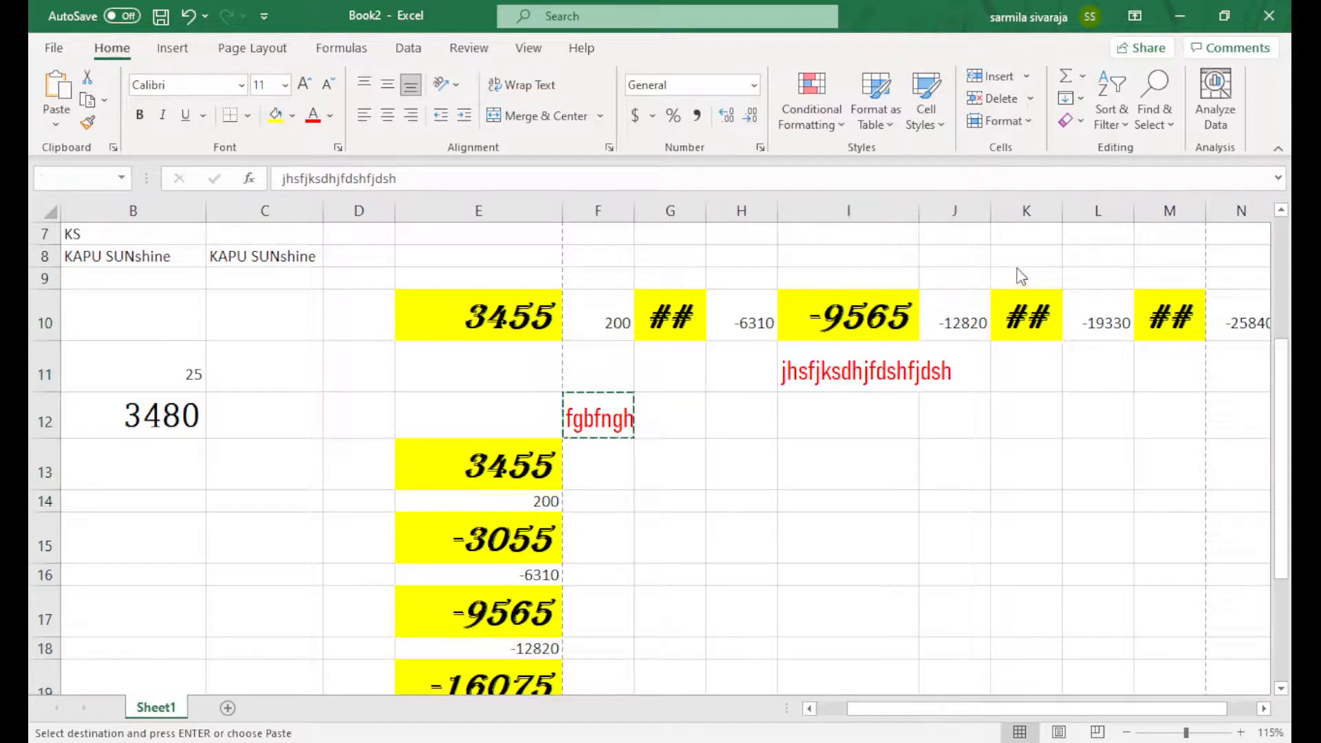
pyautogui.click(1044, 276)
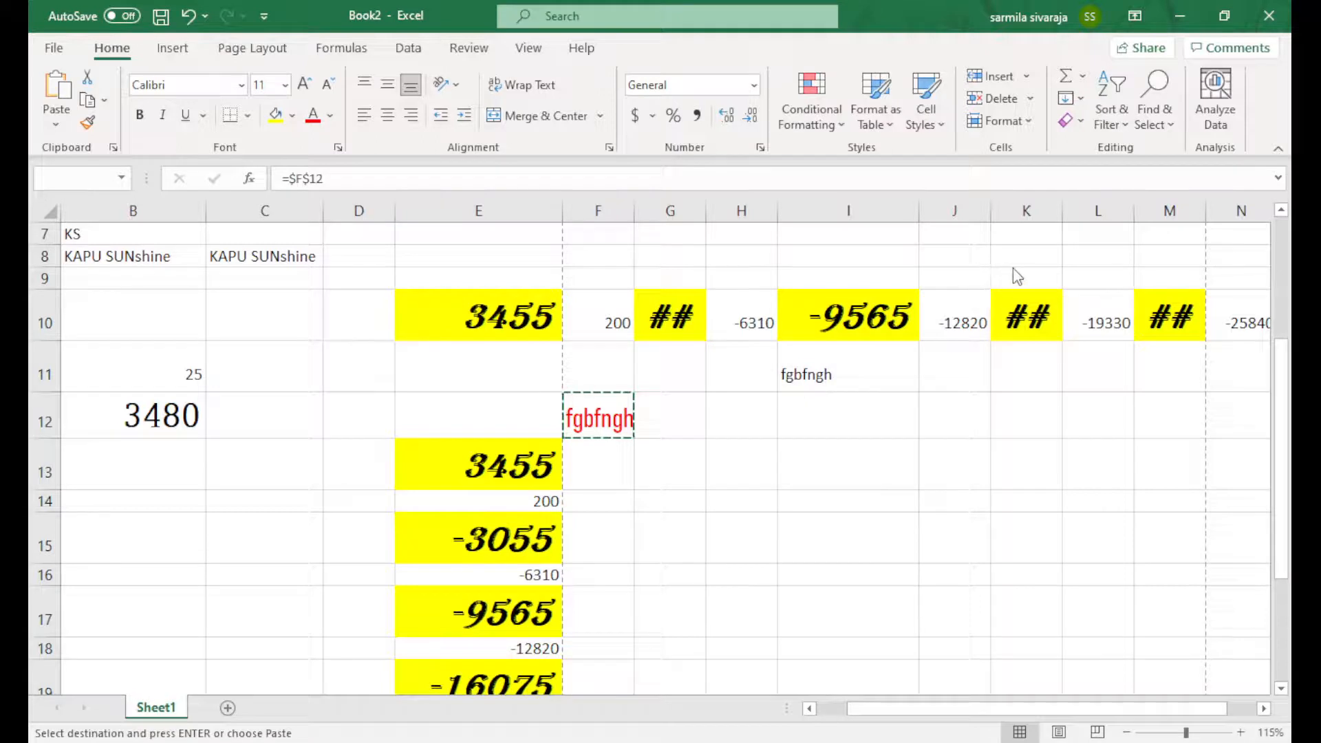
pyautogui.write('jhsfjksdhjfdshfjdsh')
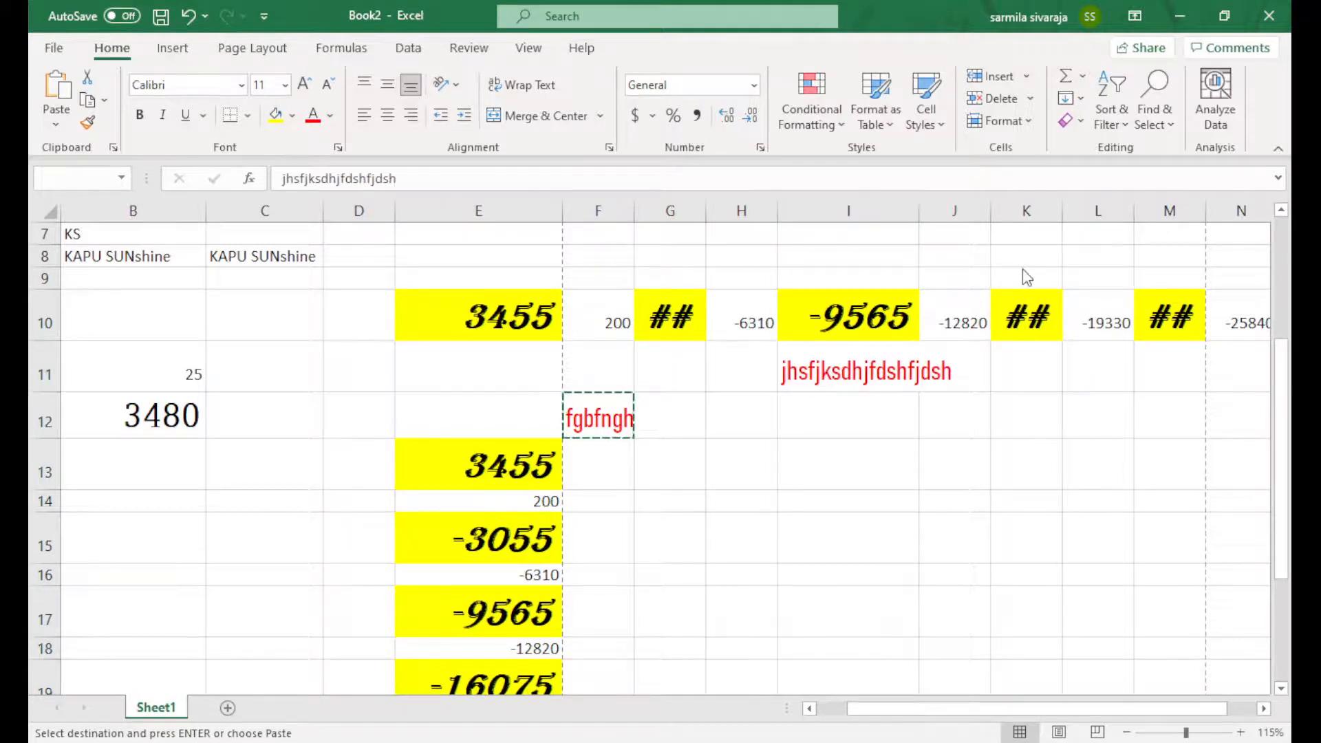
pyautogui.click(1024, 279)
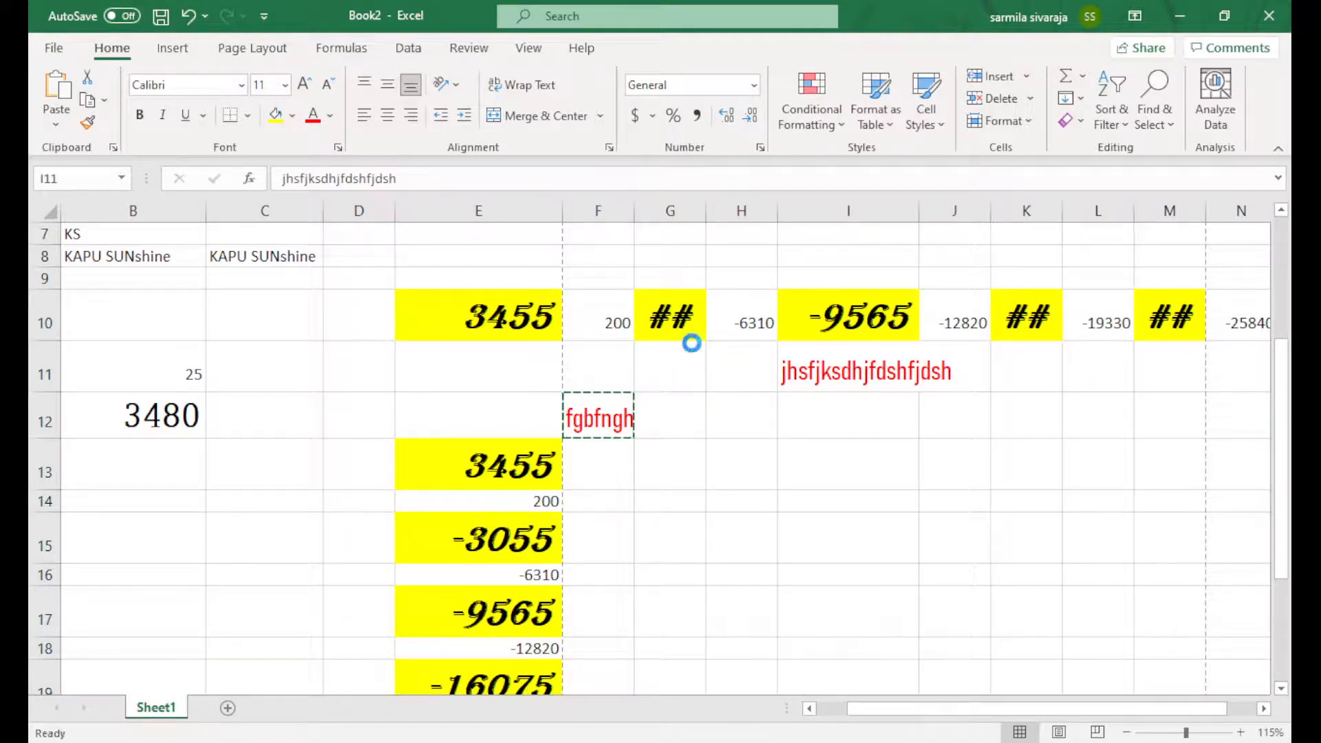
pyautogui.click(843, 372)
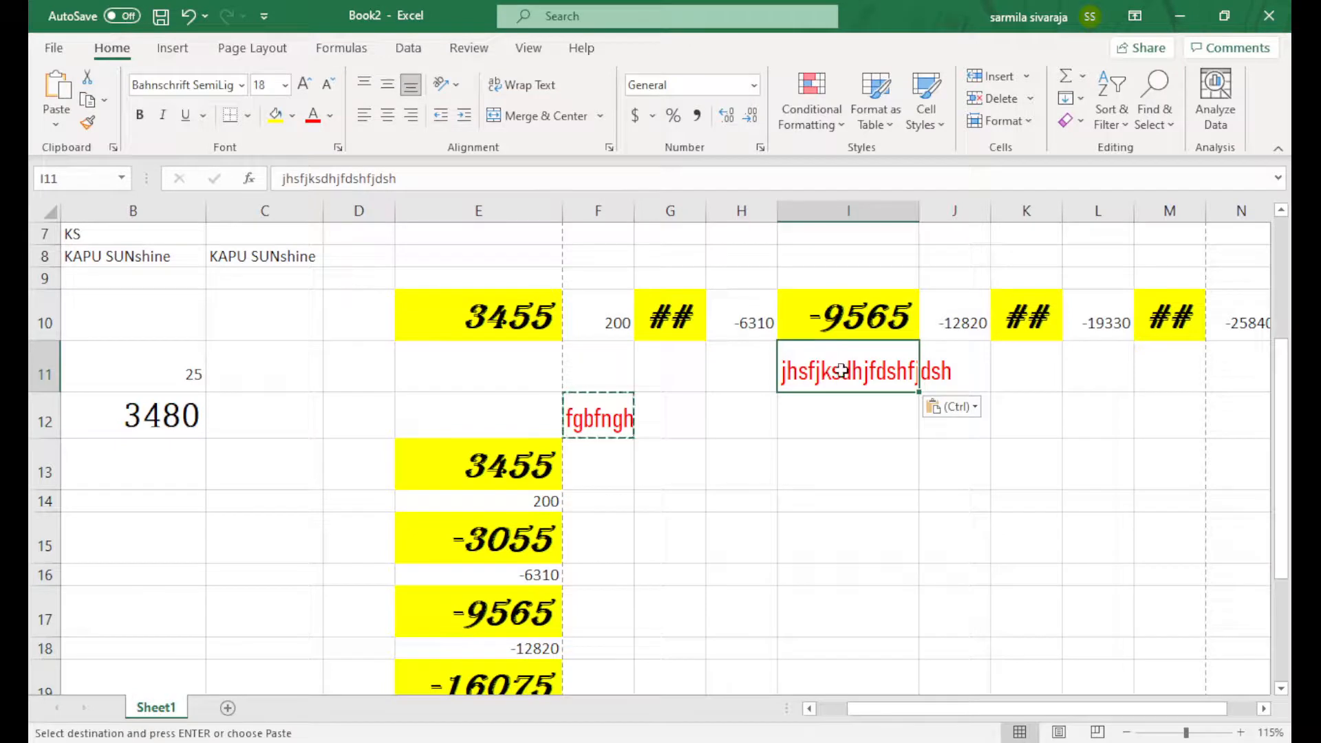
pyautogui.doubleClick(920, 213)
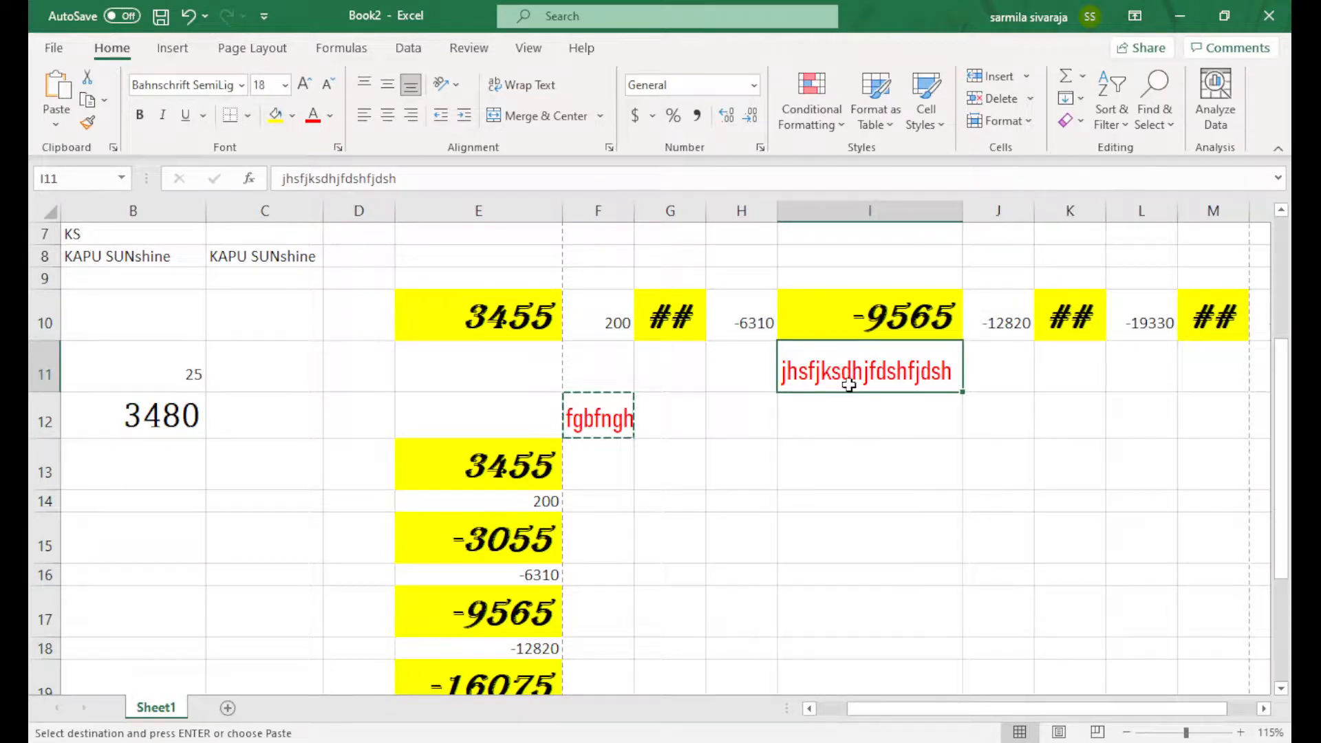
# Try pasting F12 into I11 and undo it, then copy the 3480 value in B12
pyautogui.click(840, 421)
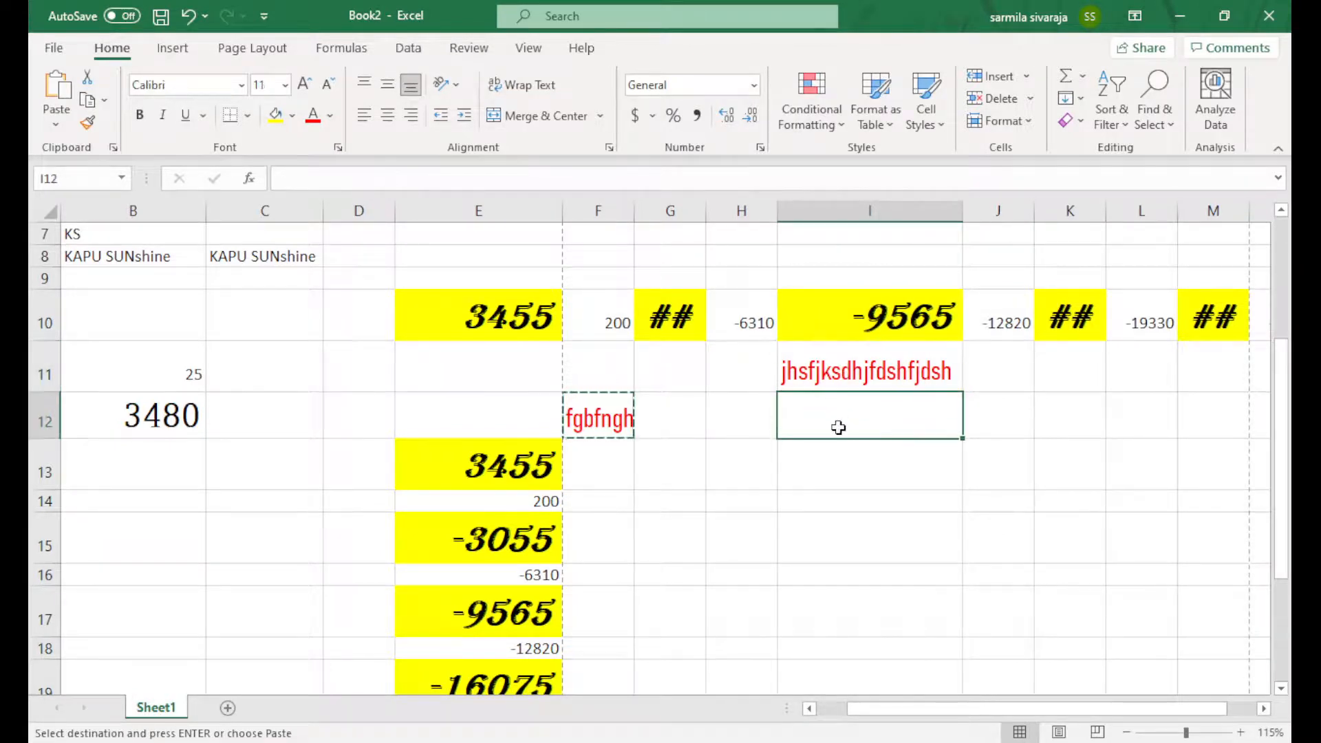
pyautogui.rightClick(838, 429)
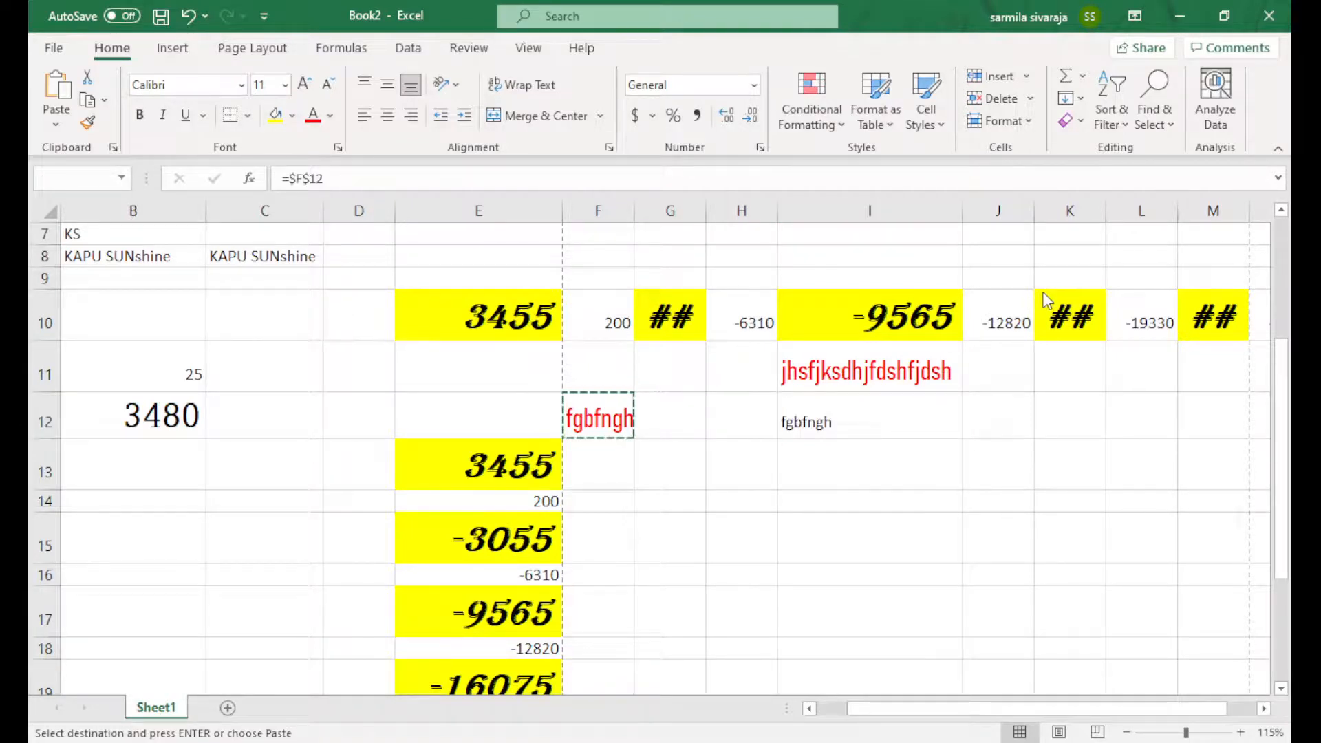
pyautogui.press('Escape')
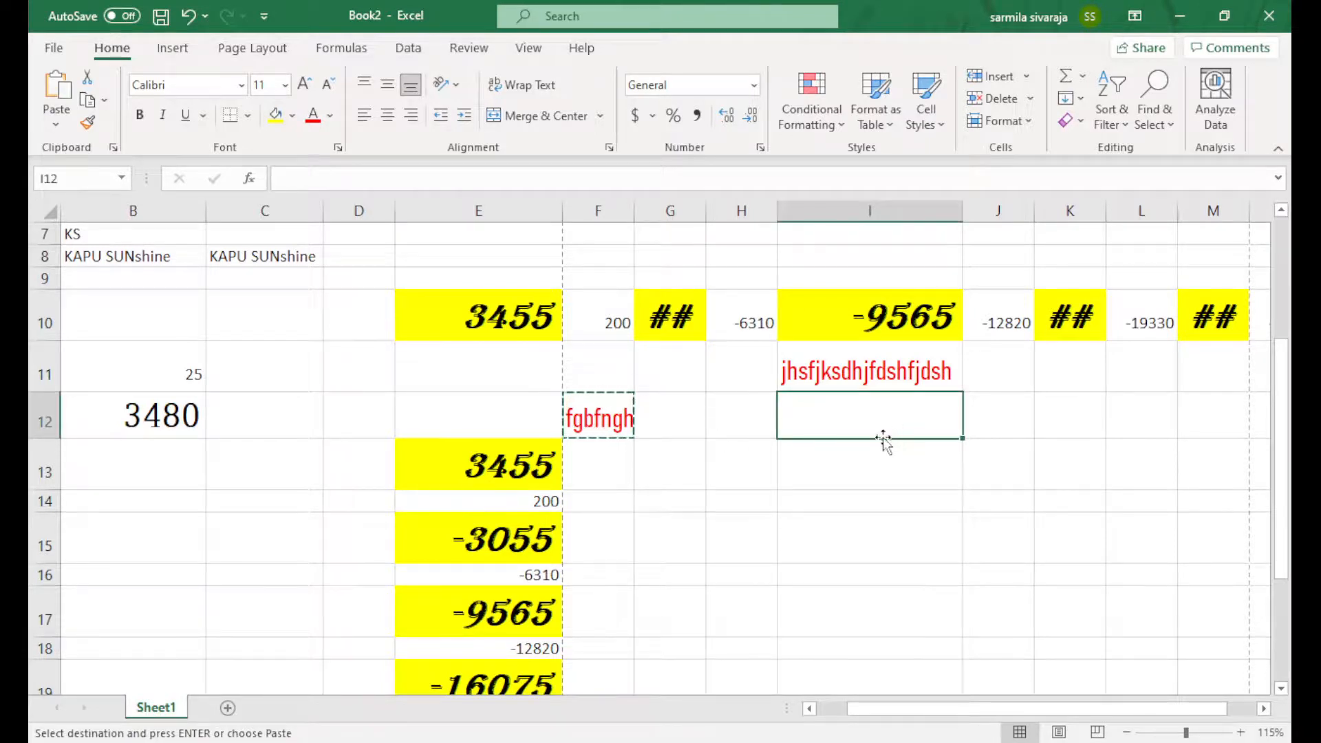
pyautogui.moveTo(867, 438); pyautogui.dragTo(850, 381)
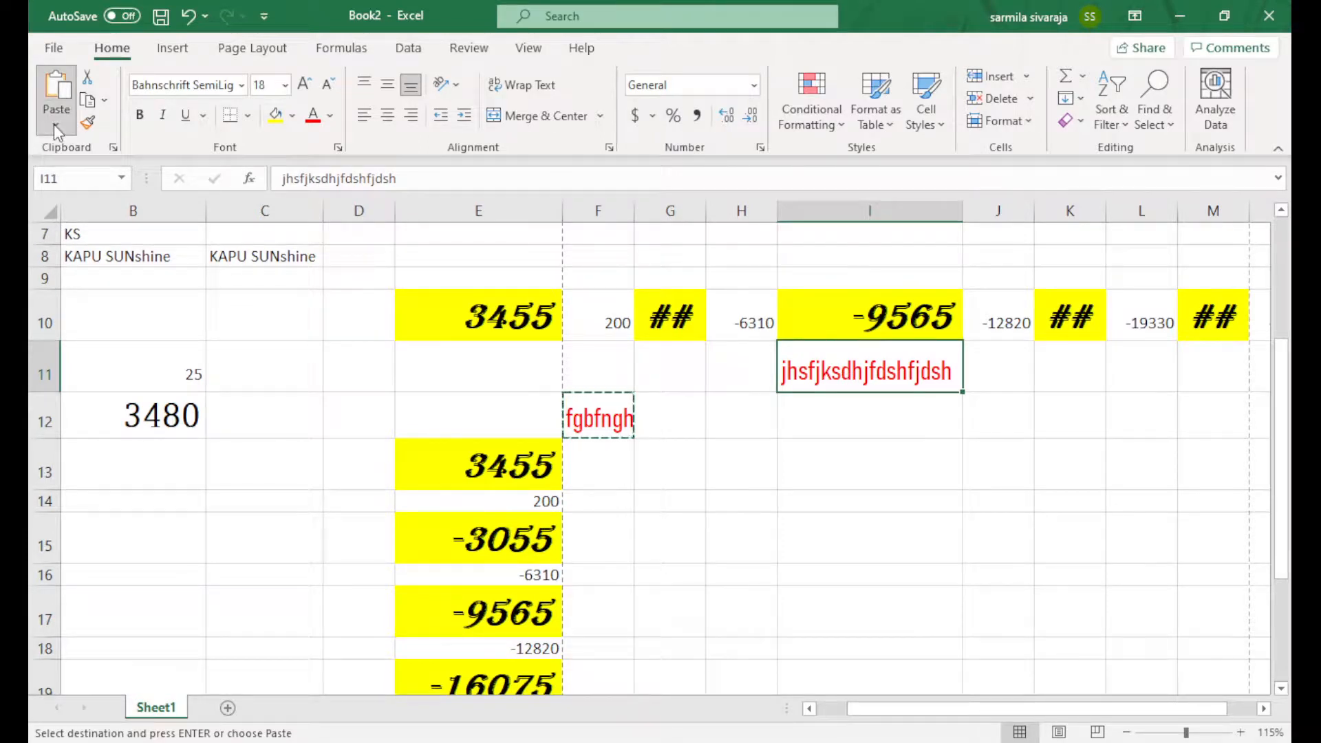
pyautogui.hotkey('ctrl', 'v')
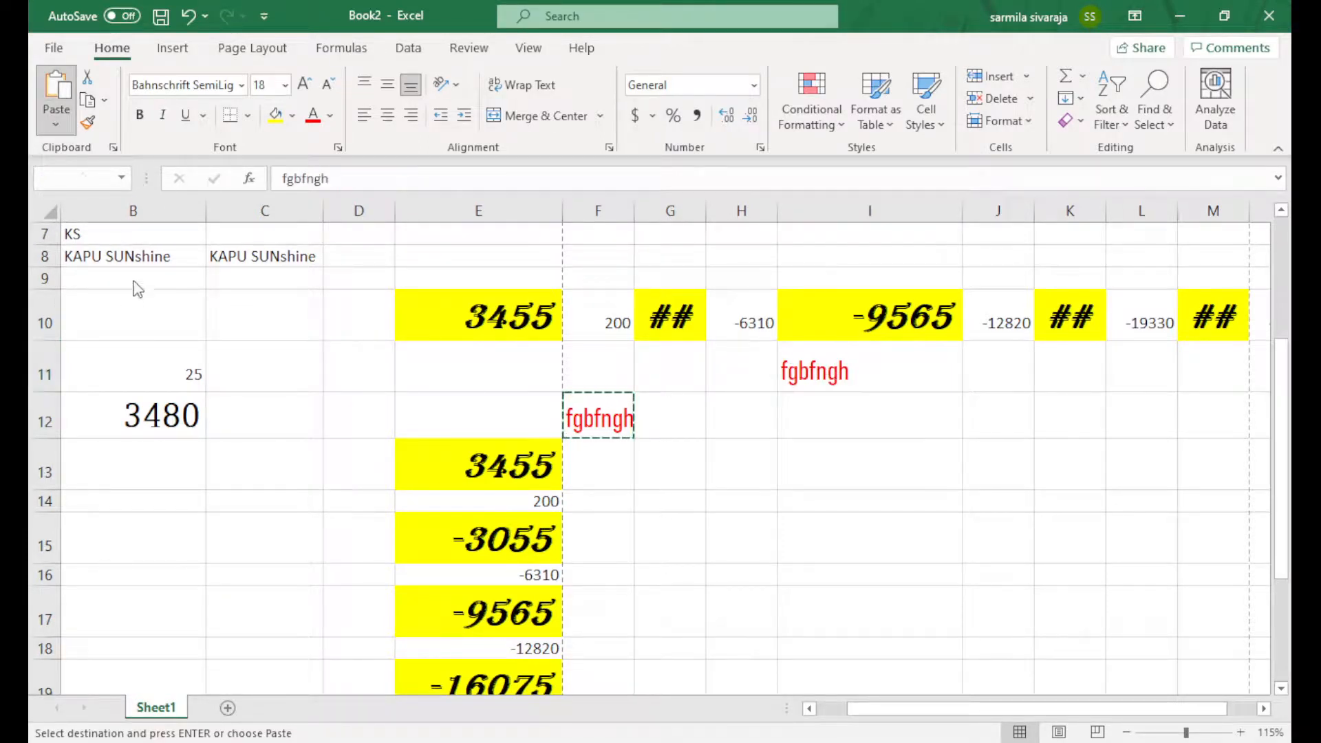
pyautogui.hotkey('ctrl', 'z')
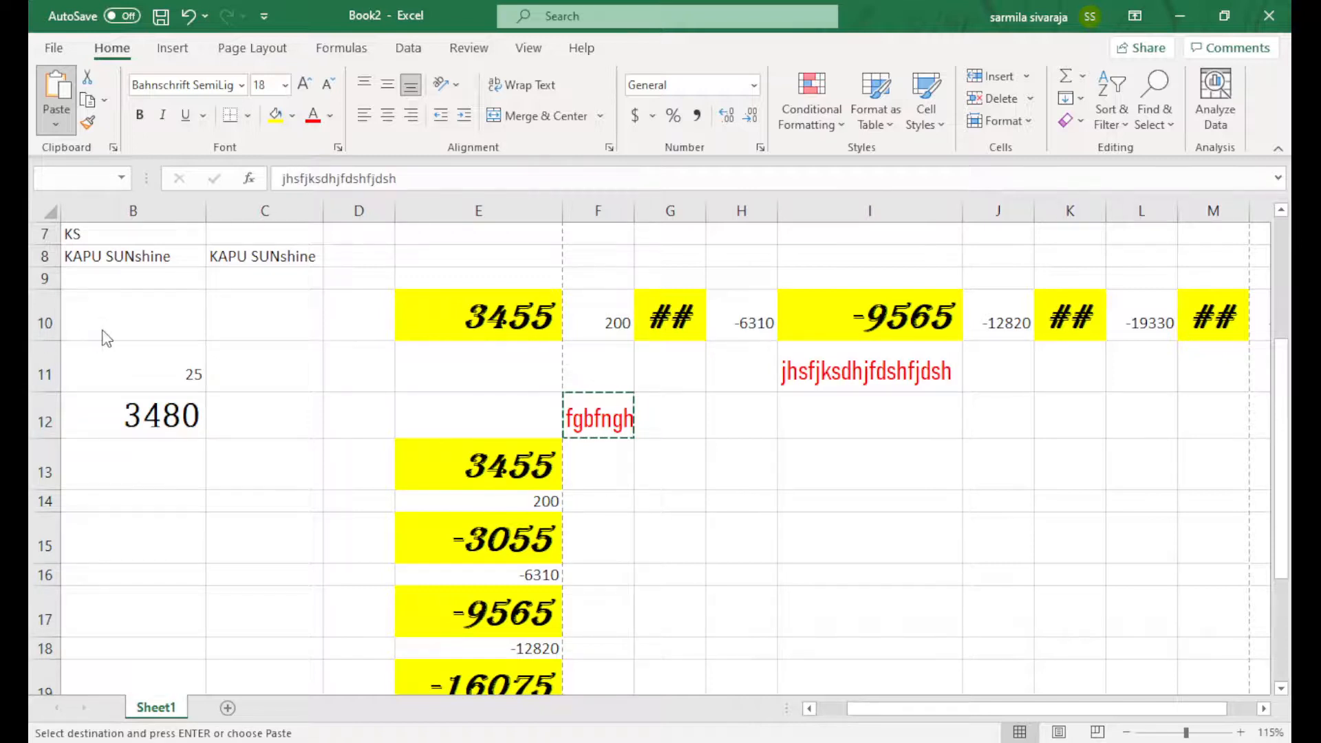
pyautogui.click(158, 417)
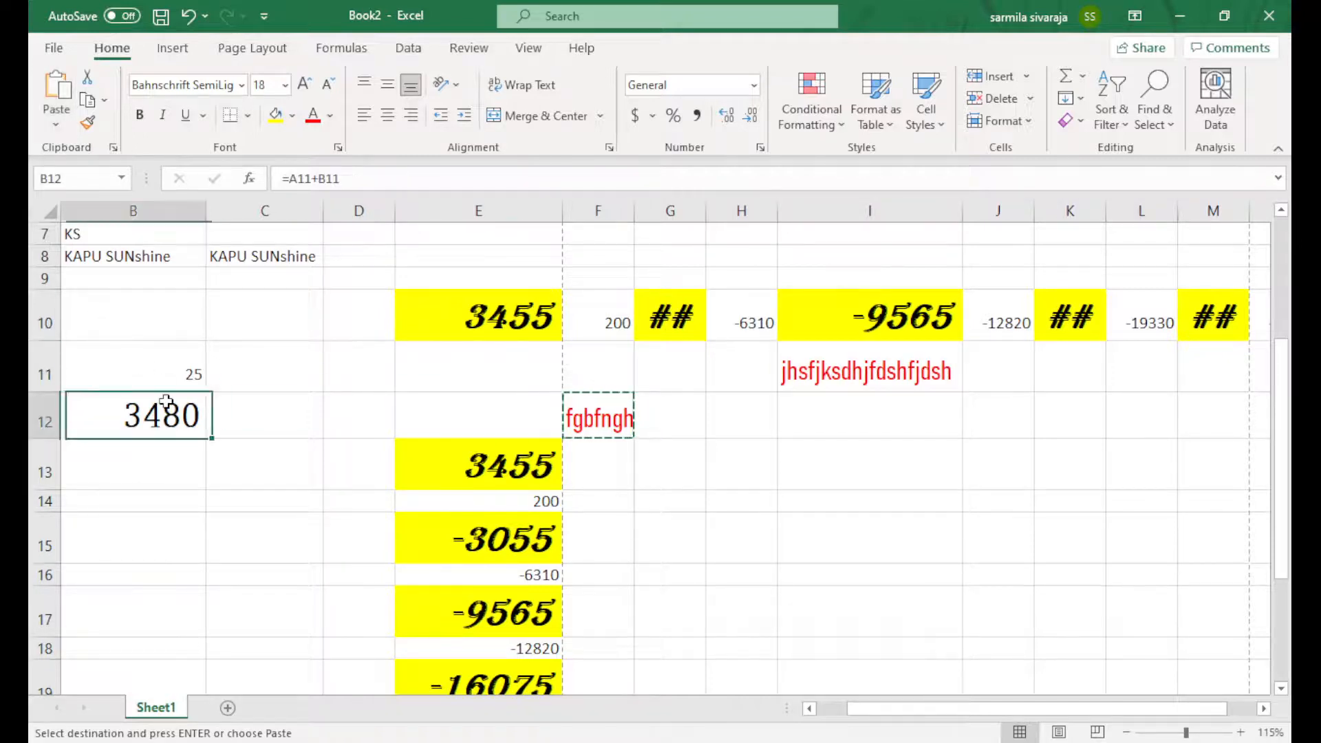
pyautogui.hotkey('ctrl', 'c')
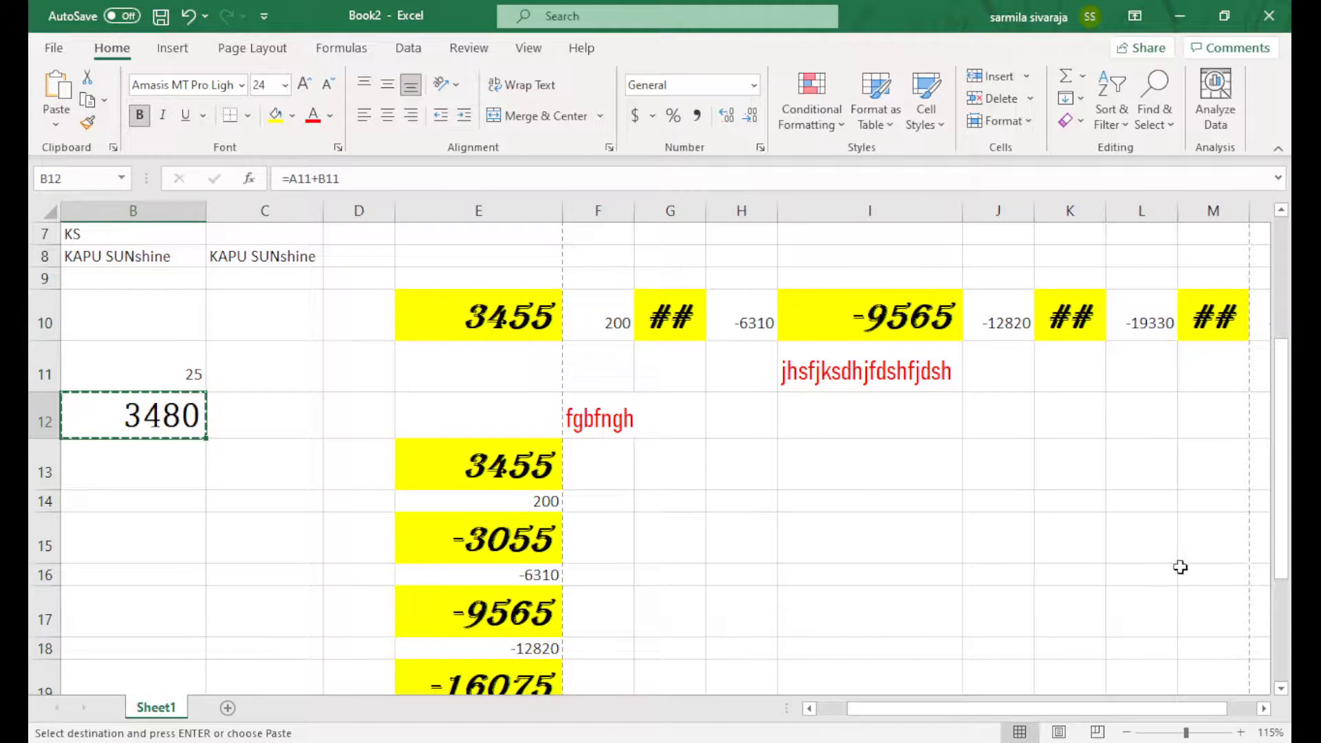
# Paste B12's 3480 as a picture and enlarge it across columns F to I below row 11
pyautogui.click(852, 506)
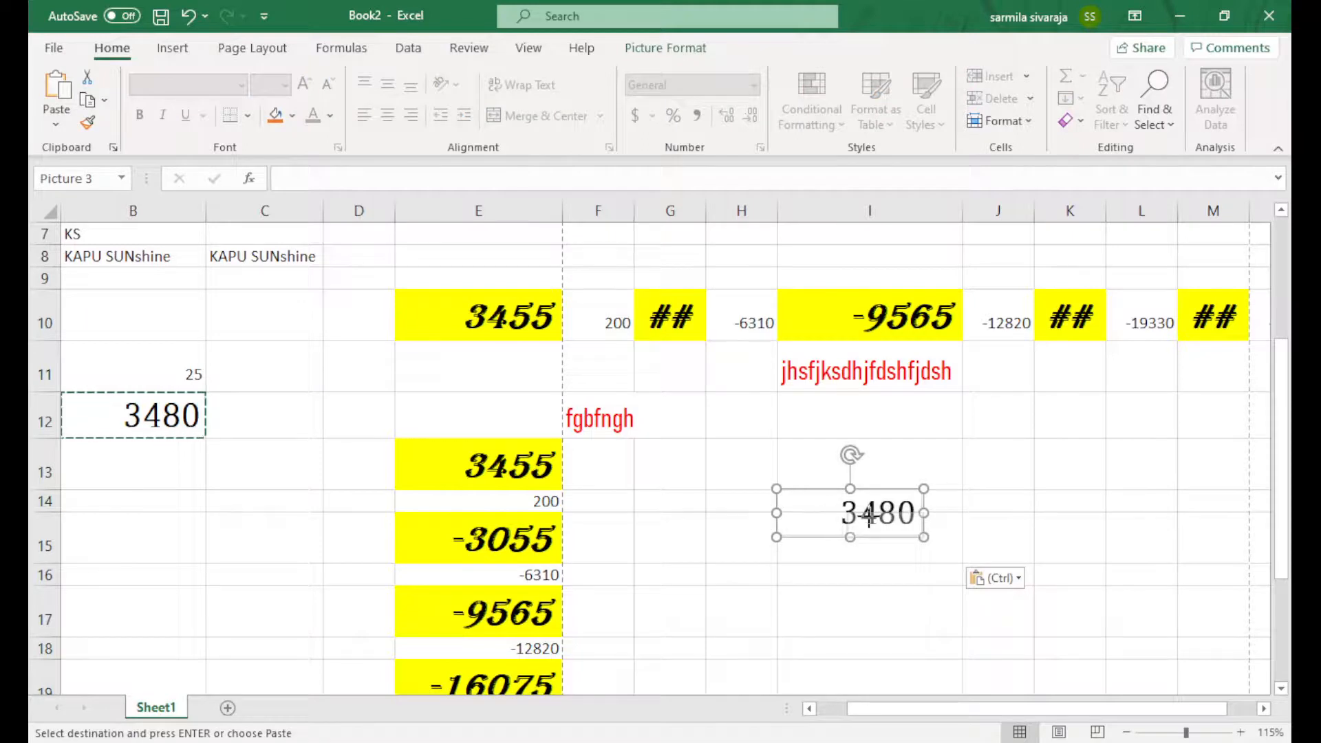
pyautogui.moveTo(872, 516); pyautogui.dragTo(451, 383)
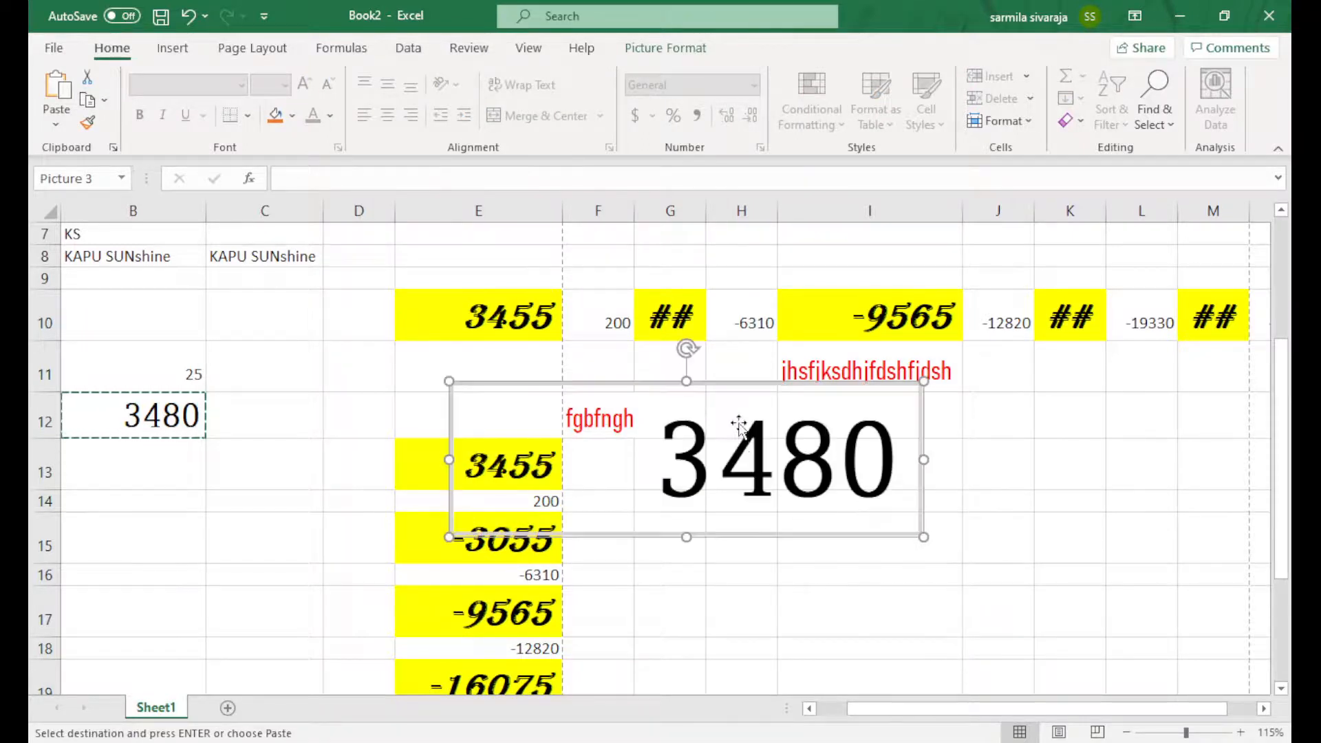
pyautogui.moveTo(755, 444); pyautogui.dragTo(926, 469)
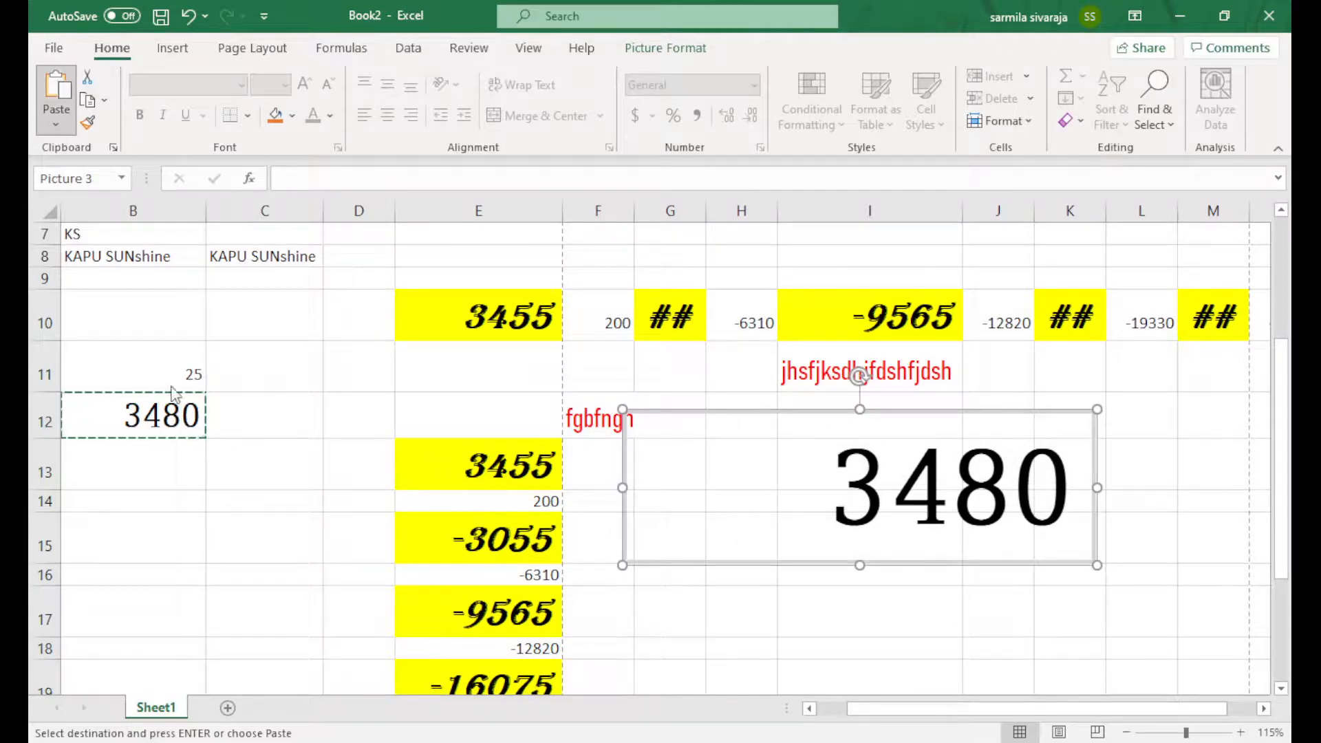
pyautogui.click(163, 411)
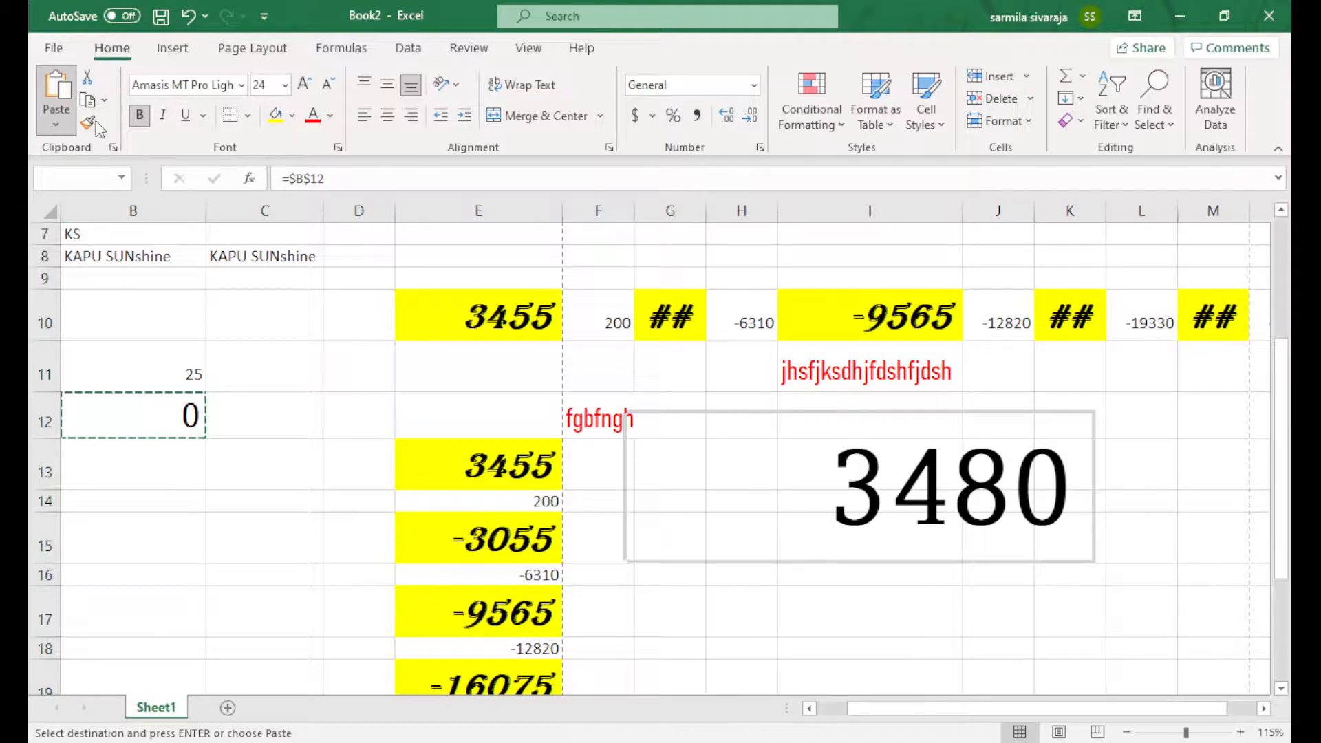
# Format Painter E10's yellow bold italic Algerian style onto B8, then autofit column B
pyautogui.click(506, 329)
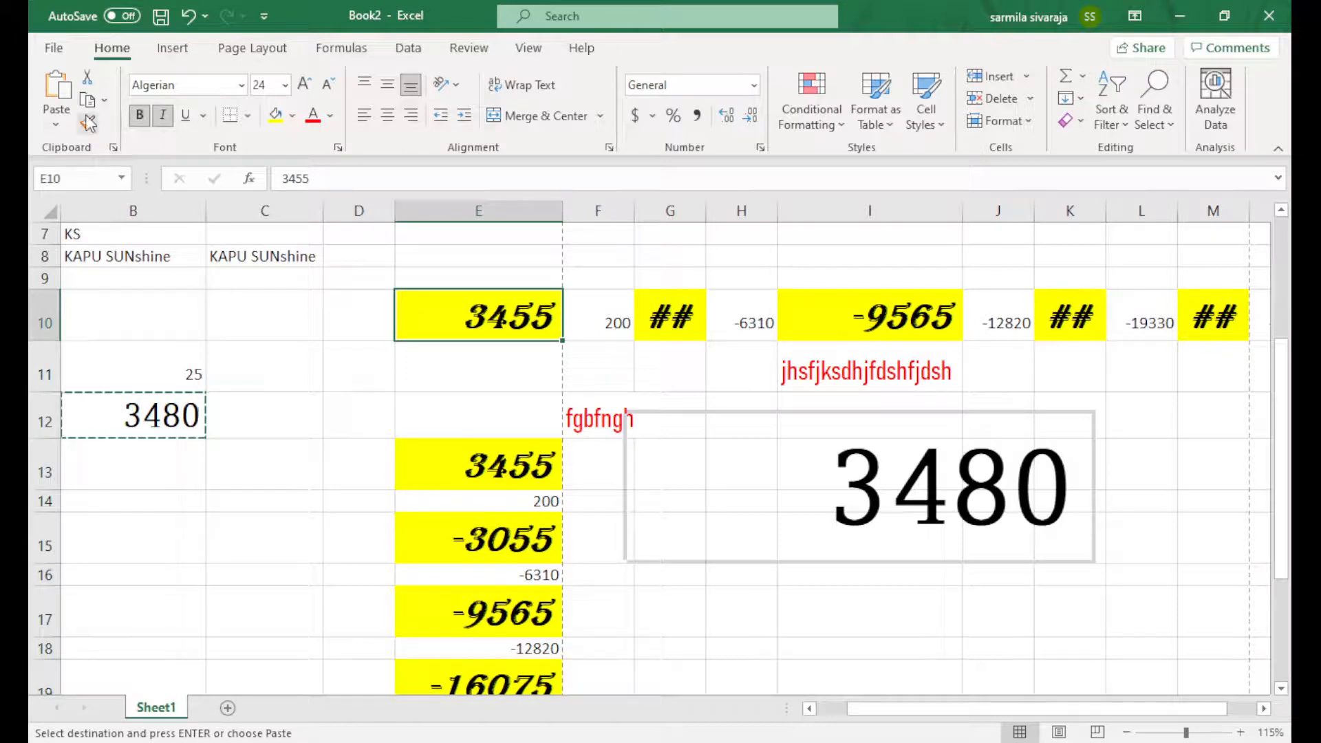
pyautogui.doubleClick(448, 317)
pyautogui.click(359, 414)
pyautogui.click(478, 315)
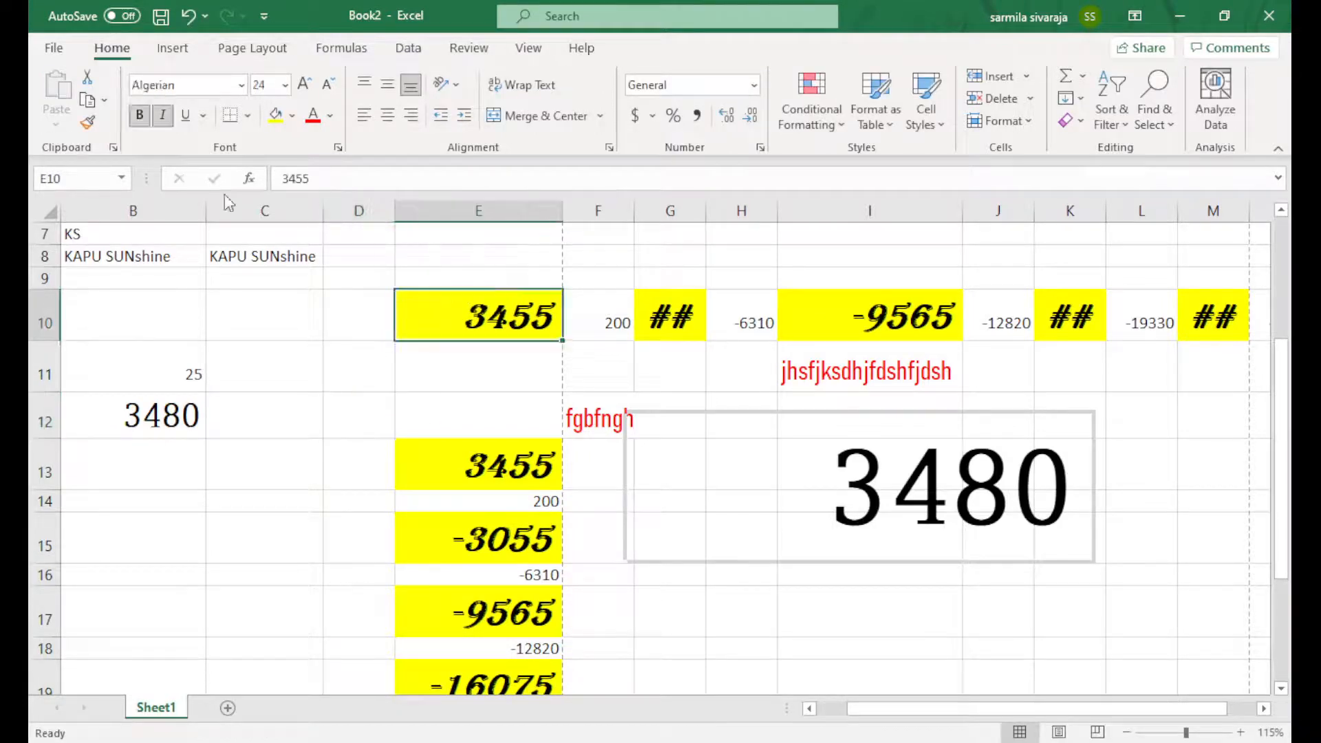
pyautogui.click(87, 123)
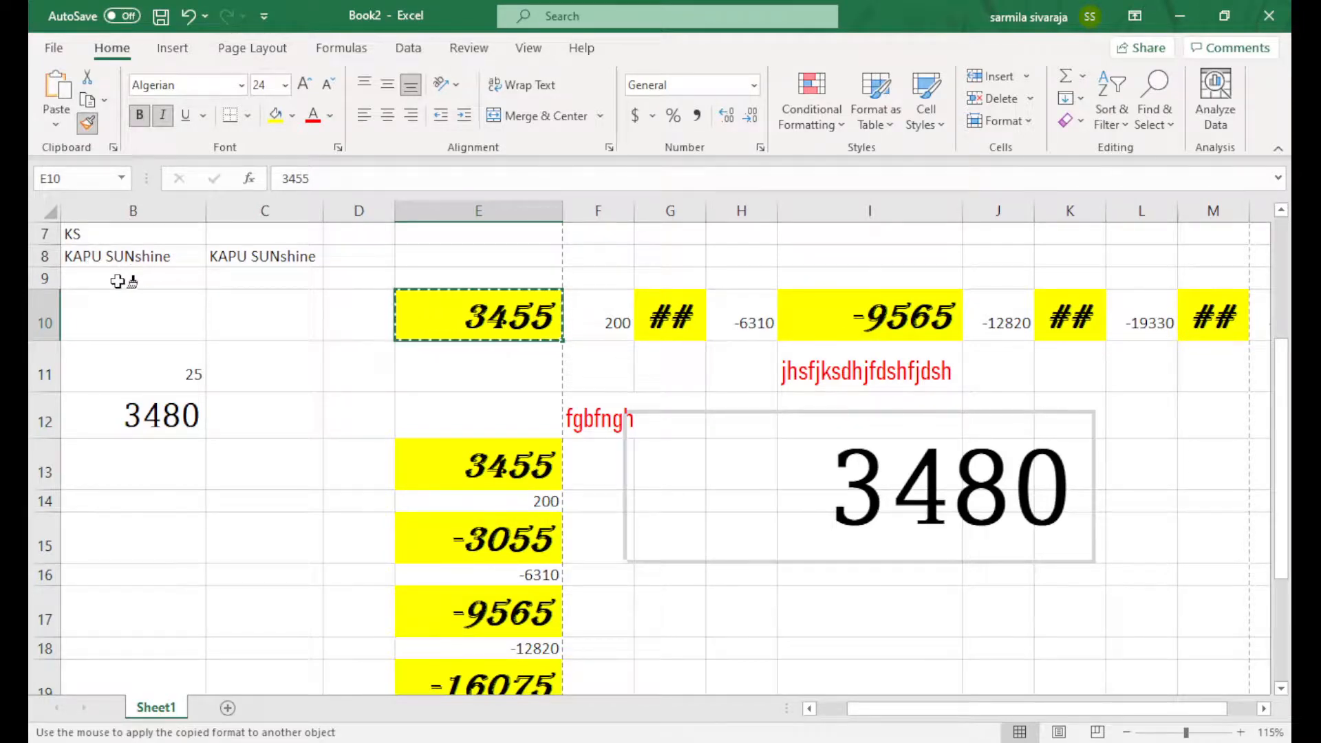
pyautogui.click(70, 251)
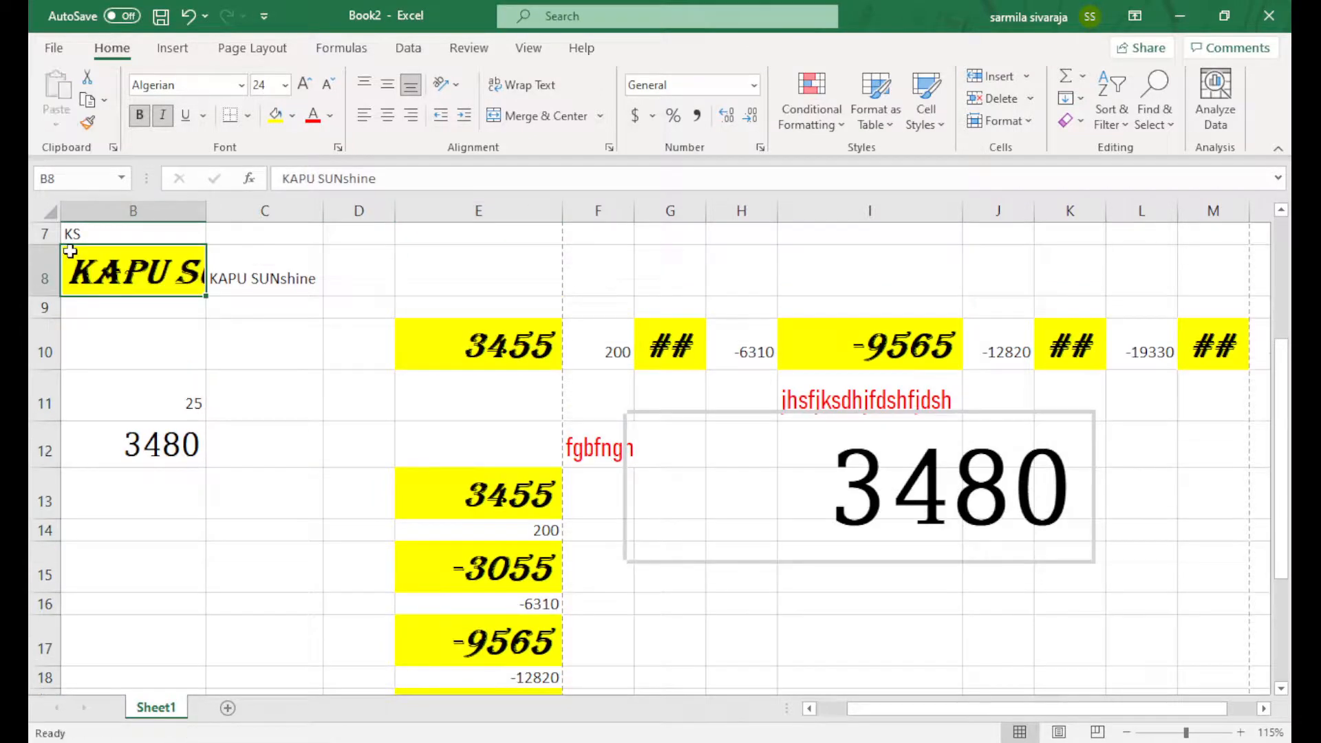
pyautogui.doubleClick(206, 213)
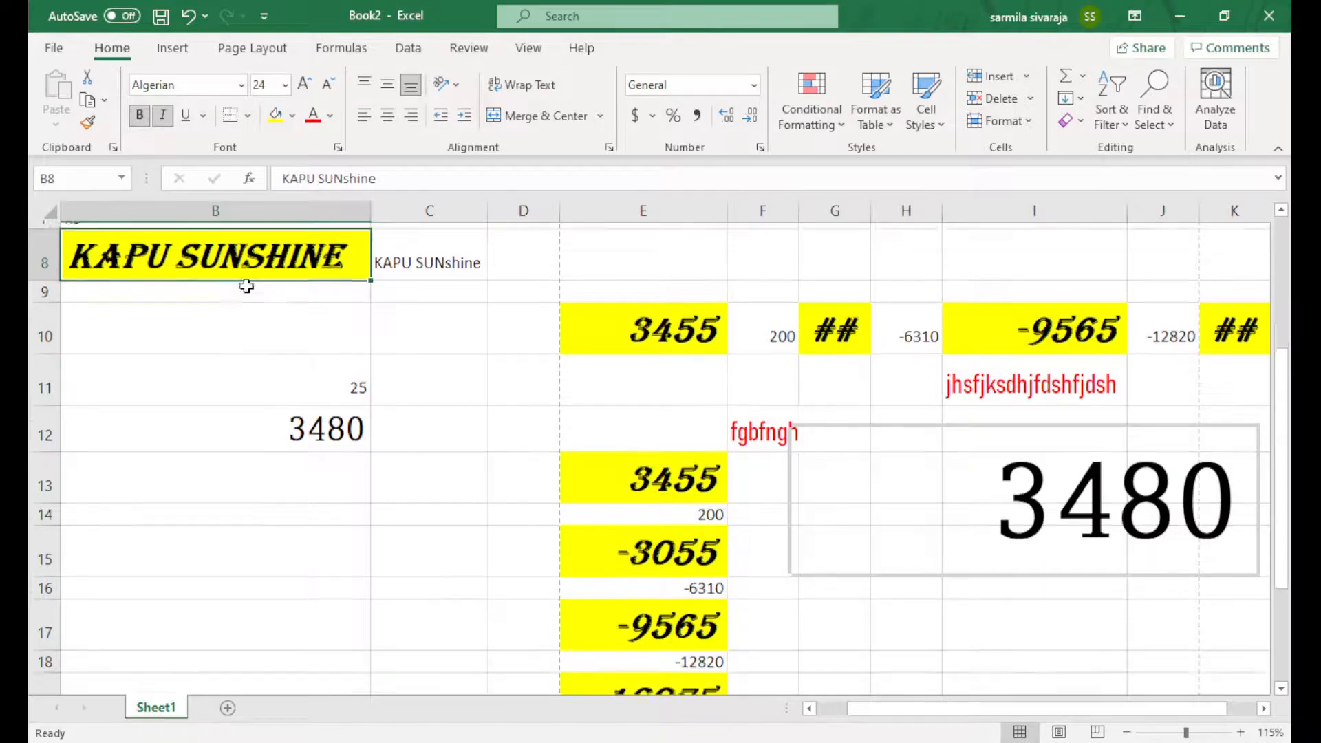
pyautogui.scroll(-2, 375, 342)
pyautogui.scroll(4, 430, 363)
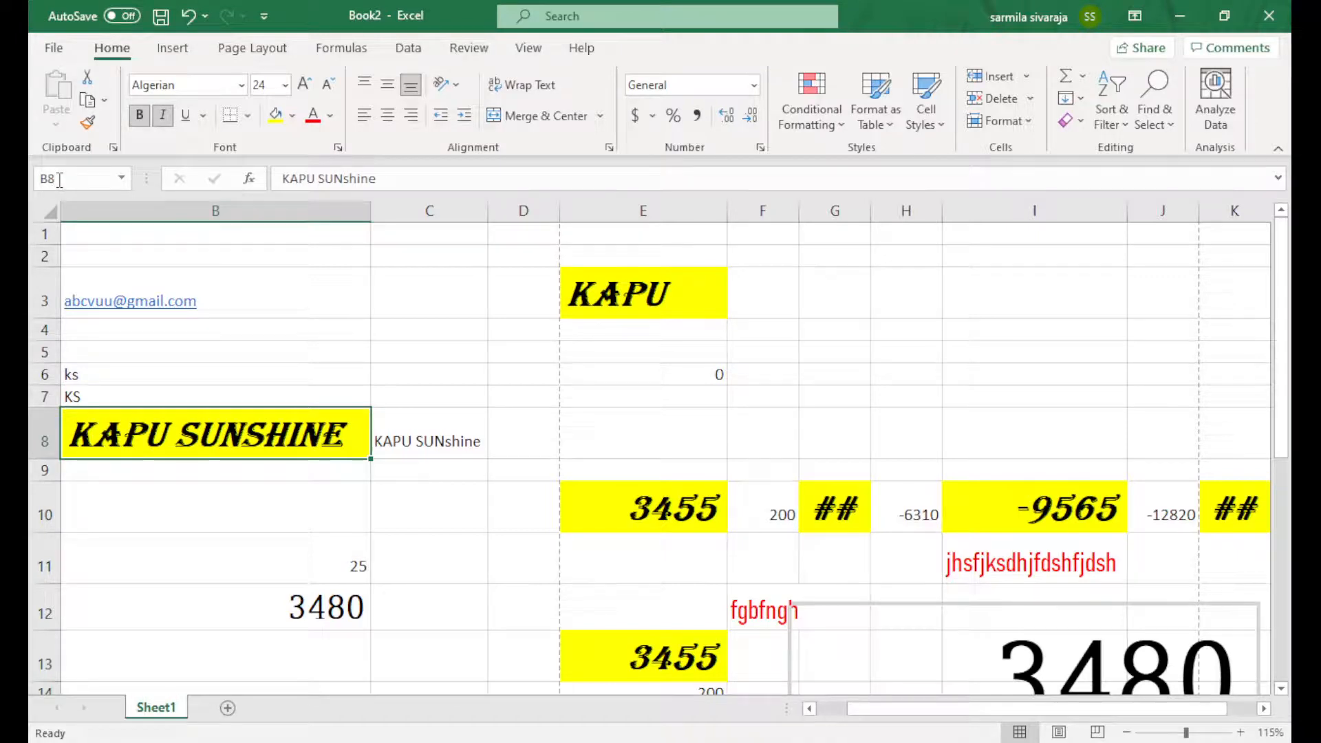
pyautogui.click(192, 249)
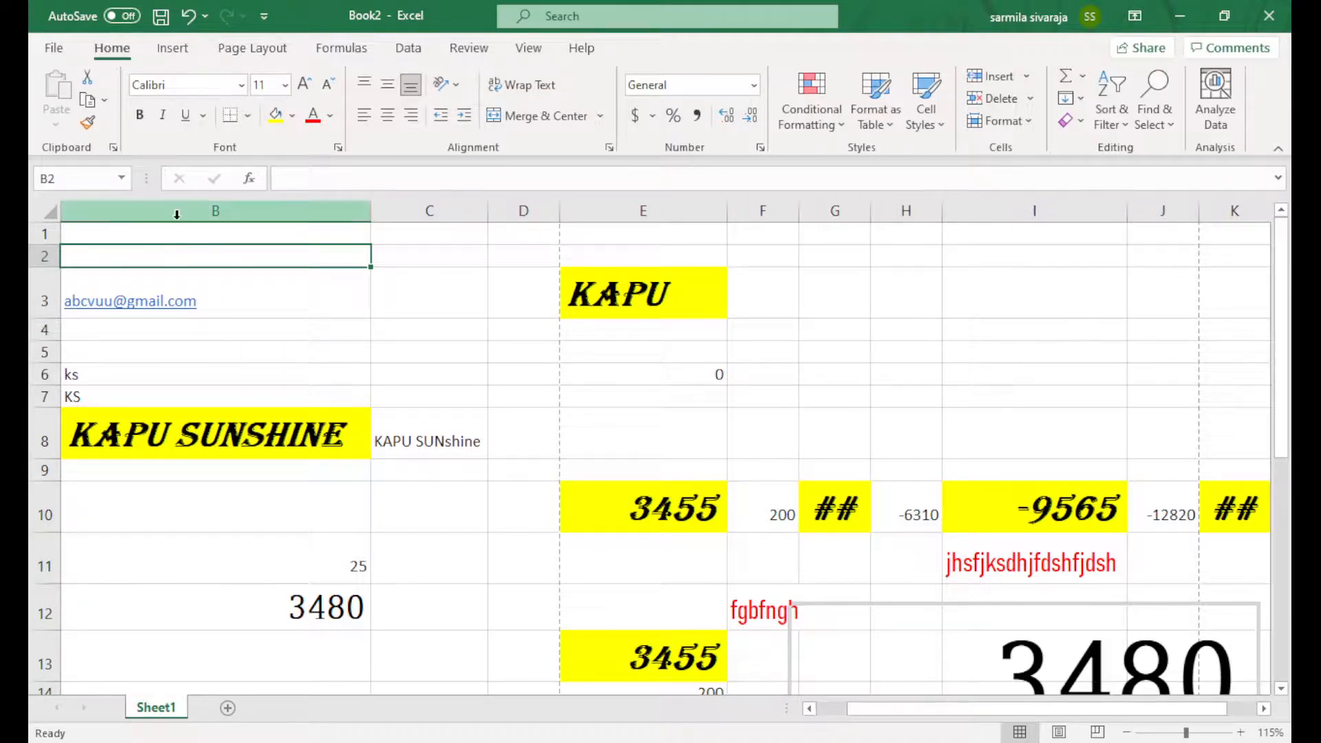
pyautogui.click(140, 204)
pyautogui.click(32, 256)
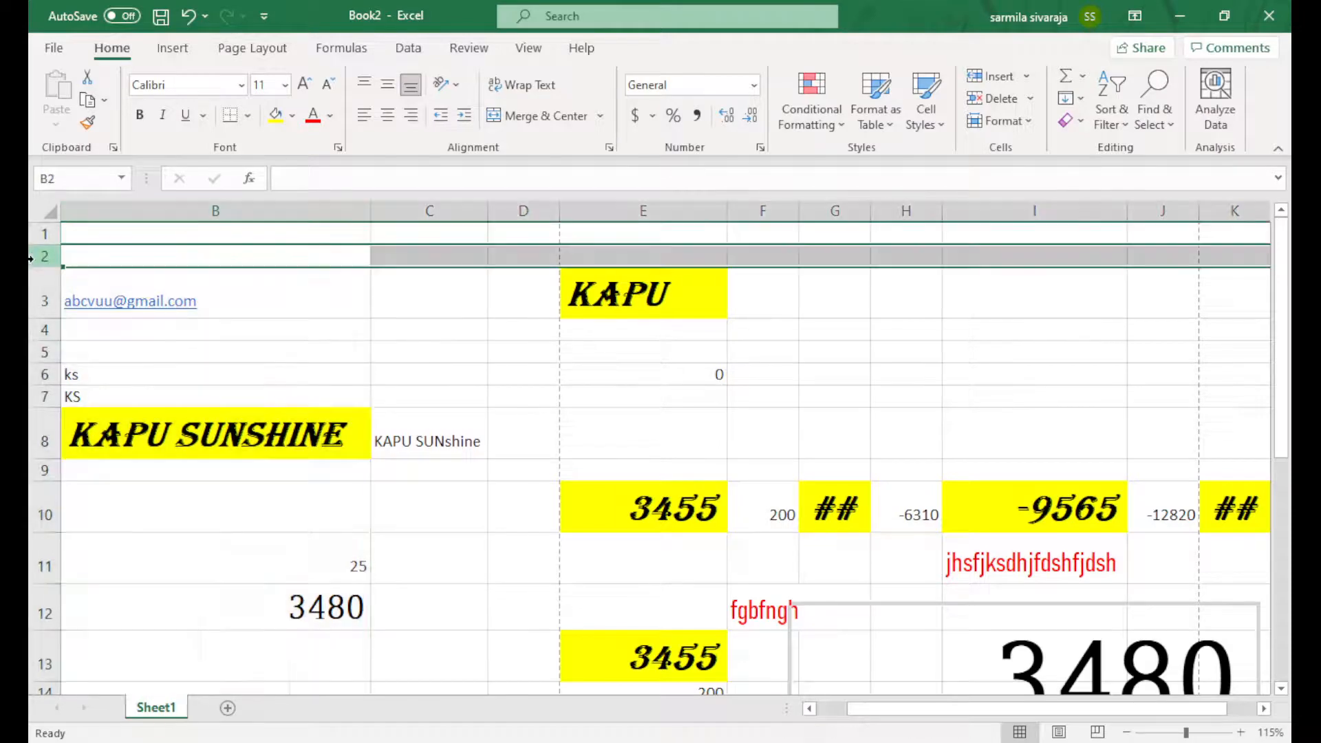
pyautogui.click(32, 298)
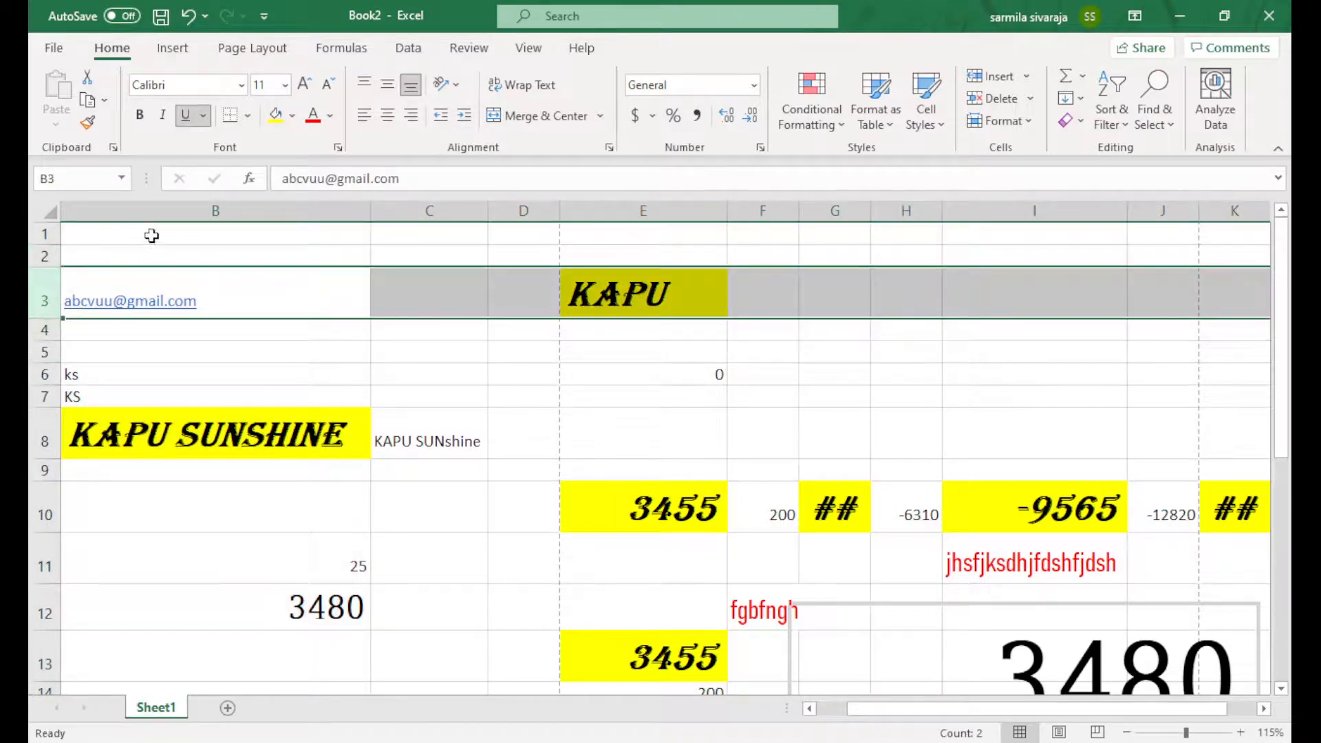
pyautogui.click(193, 209)
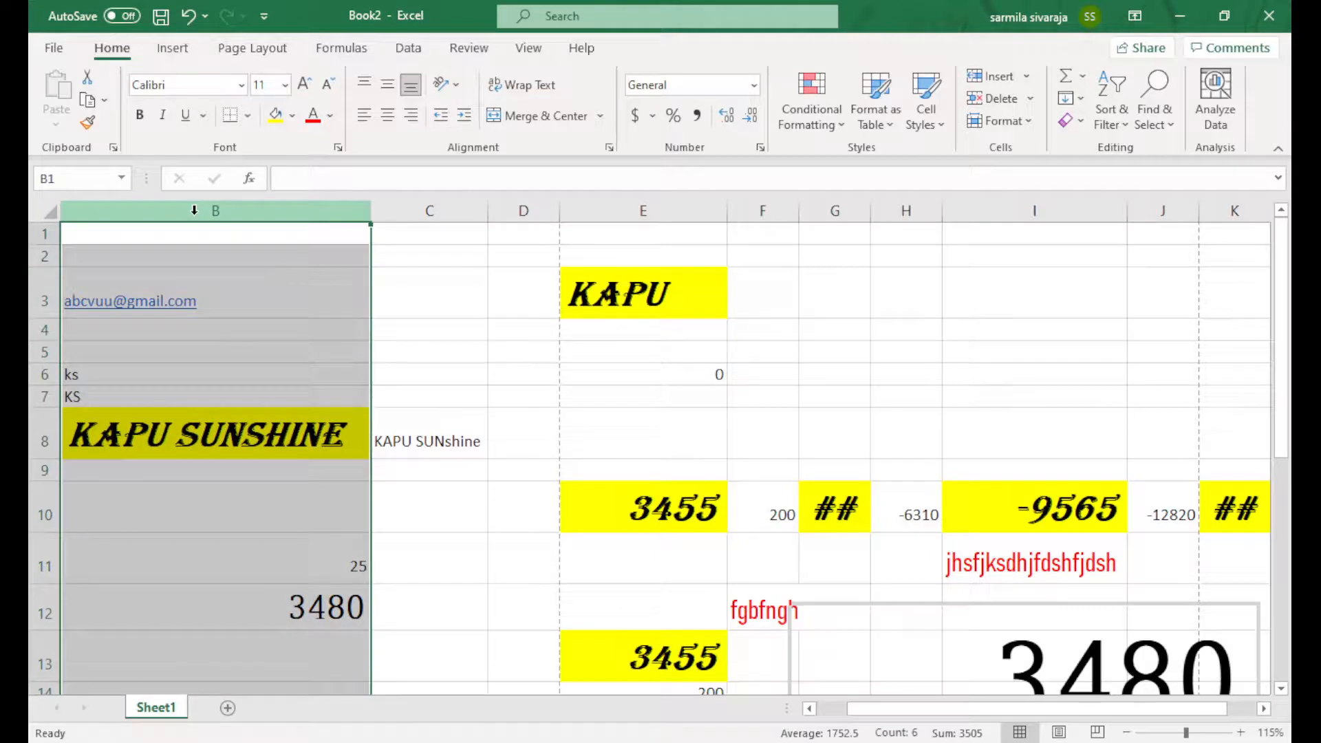
pyautogui.moveTo(1145, 708); pyautogui.dragTo(1232, 710)
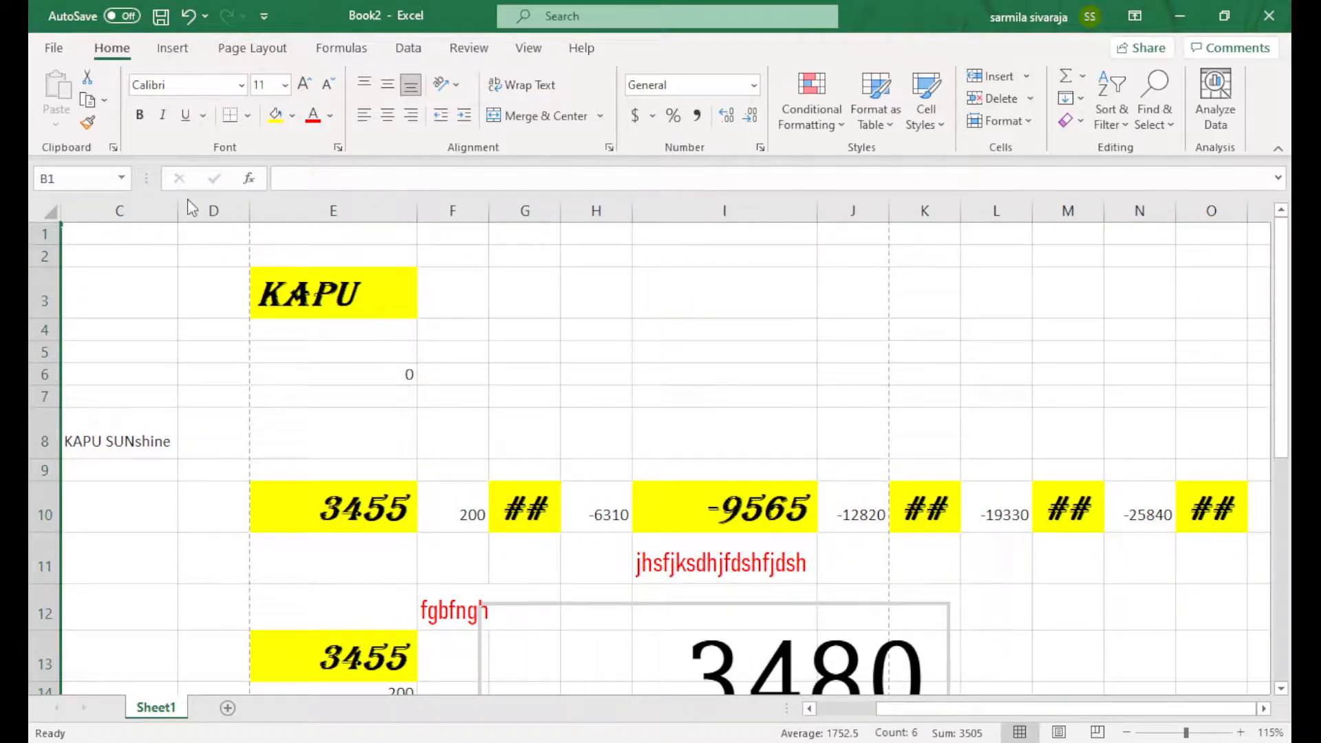
pyautogui.click(731, 293)
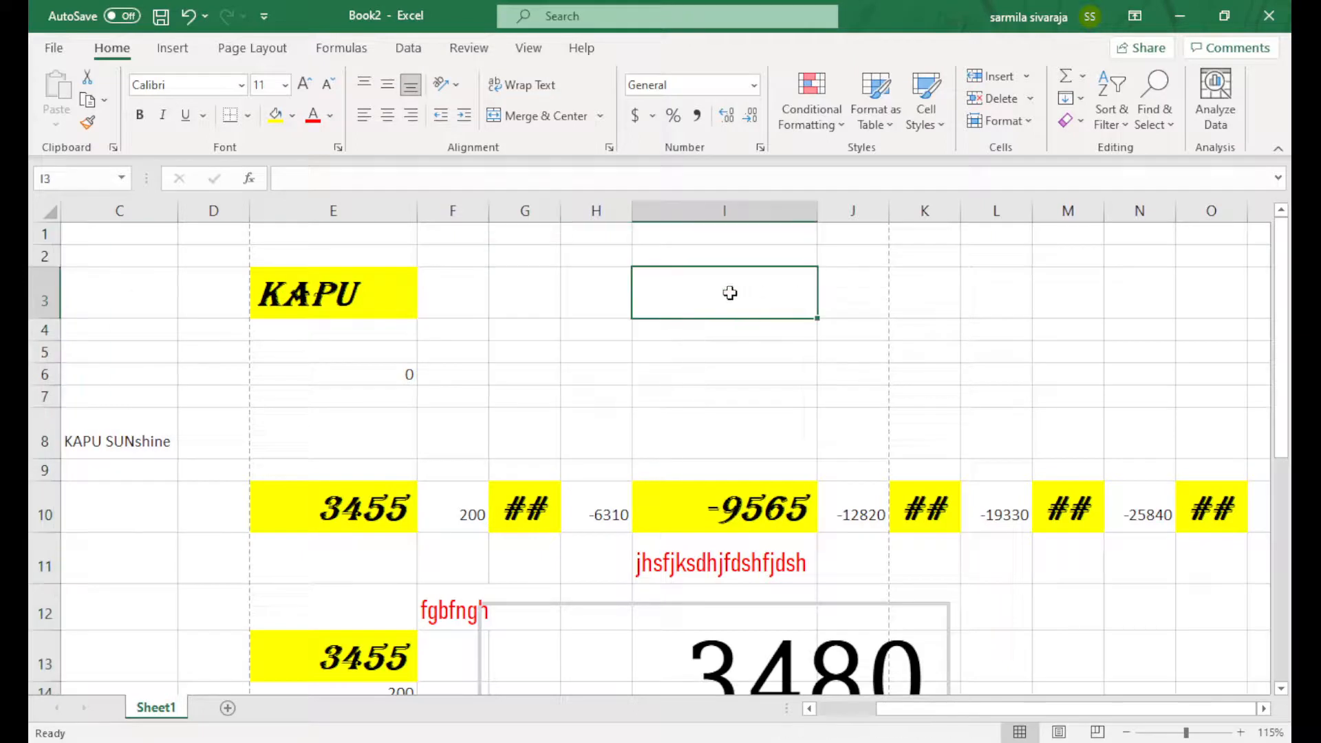
pyautogui.click(282, 115)
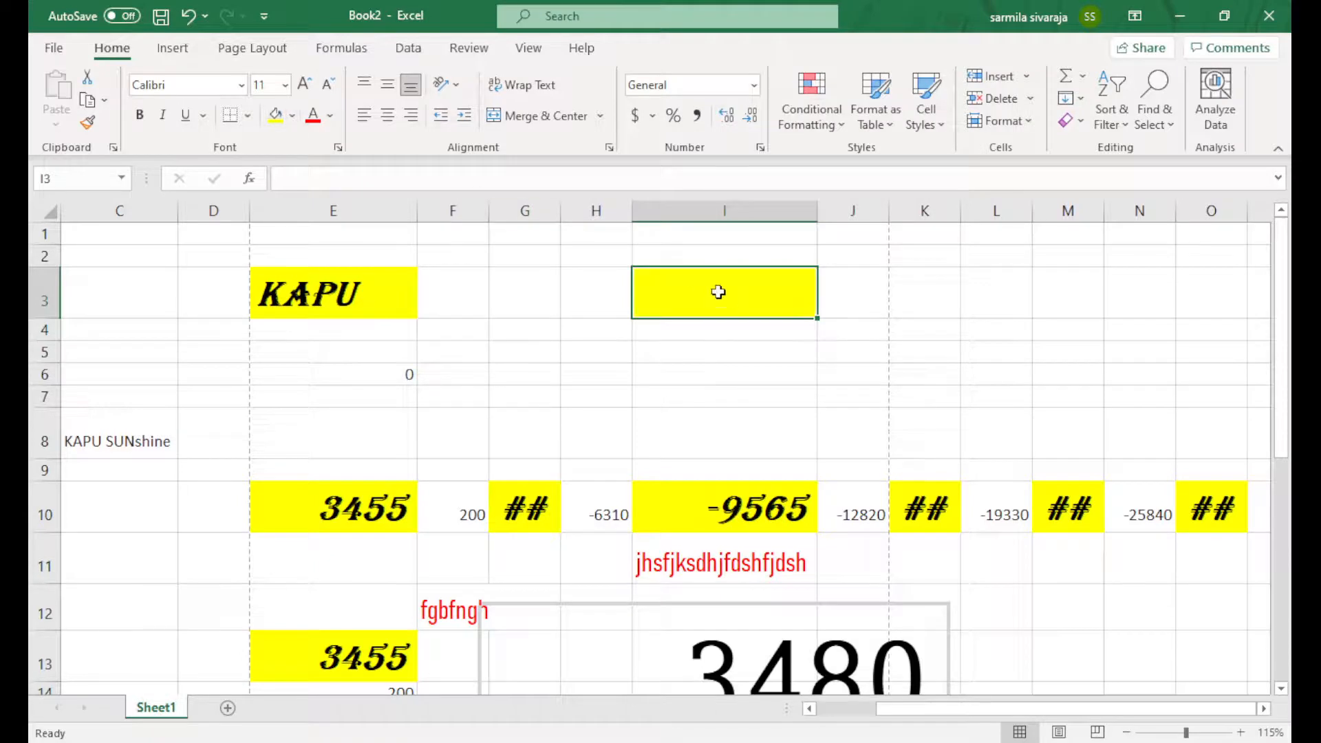
pyautogui.click(40, 294)
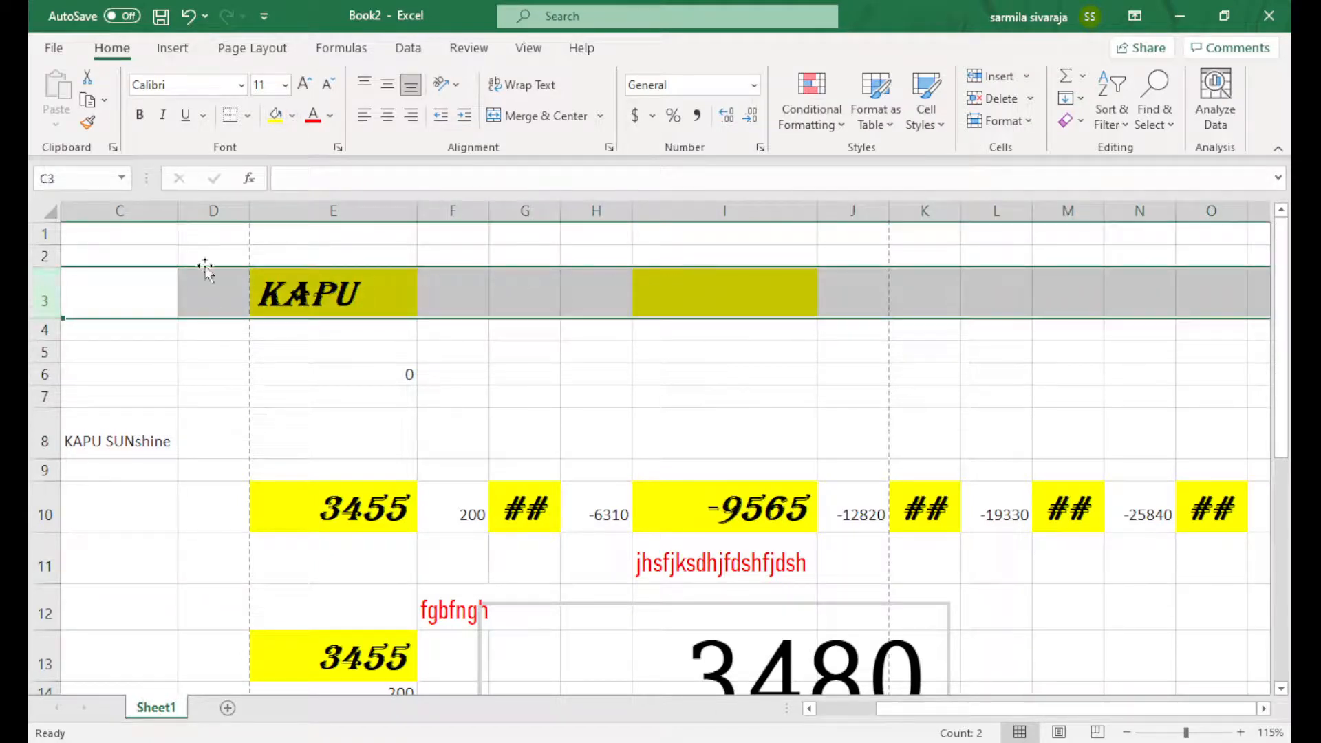
pyautogui.click(715, 287)
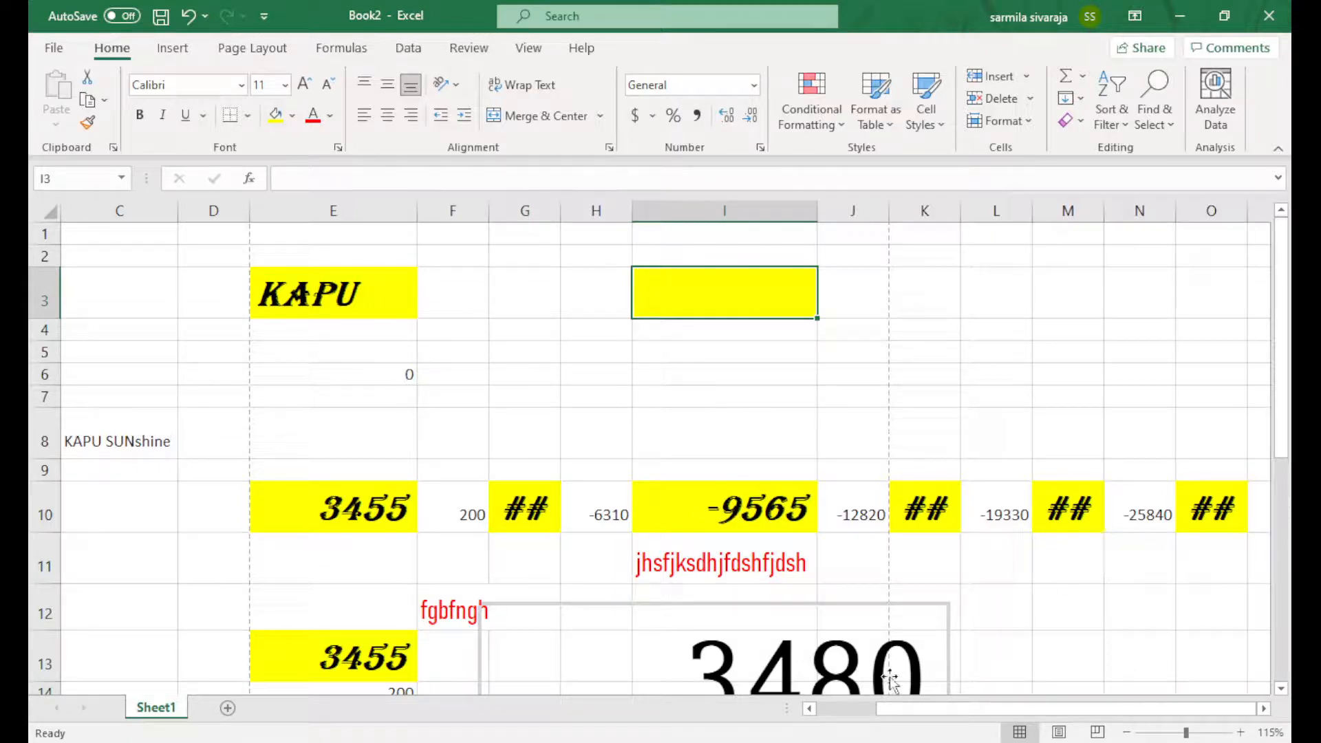
pyautogui.click(610, 742)
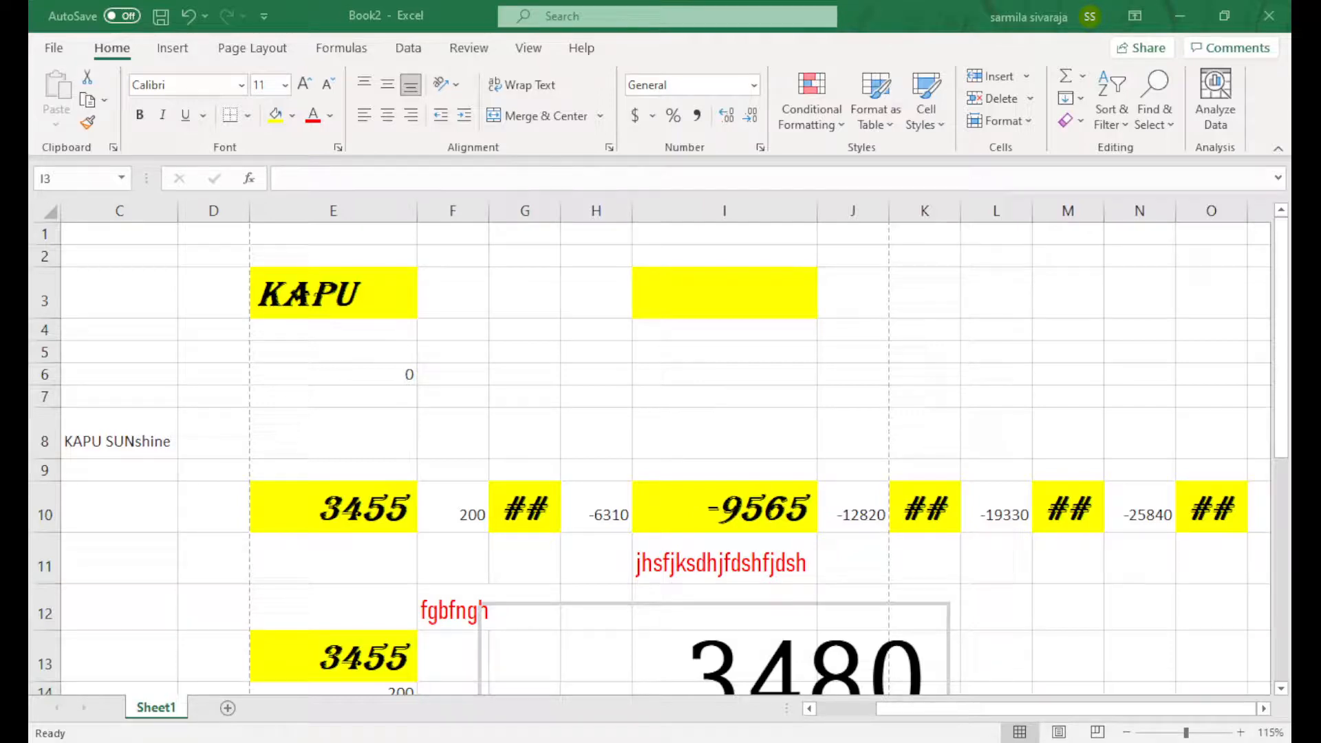
# View Sheet1 in Page Layout, select all, then add a blank Sheet2
pyautogui.scroll(-3, 976, 464)
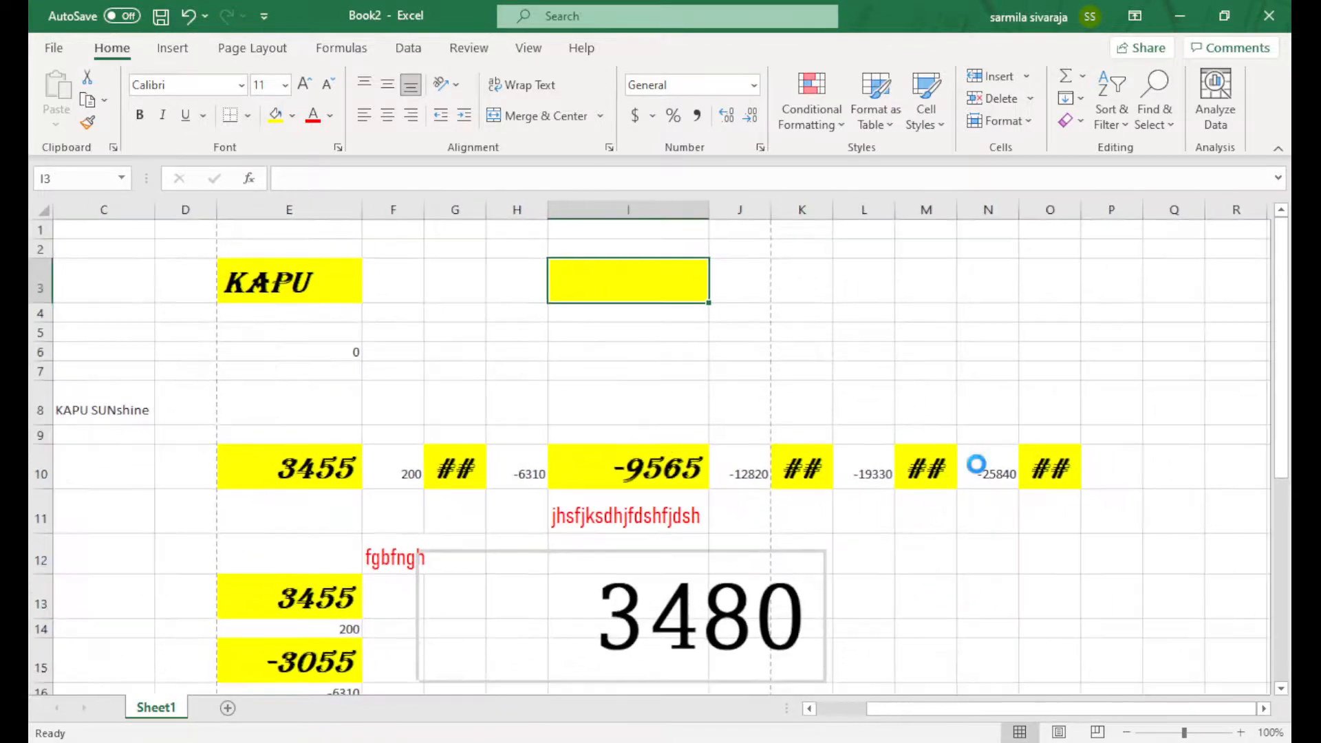
pyautogui.scroll(-1, 975, 463)
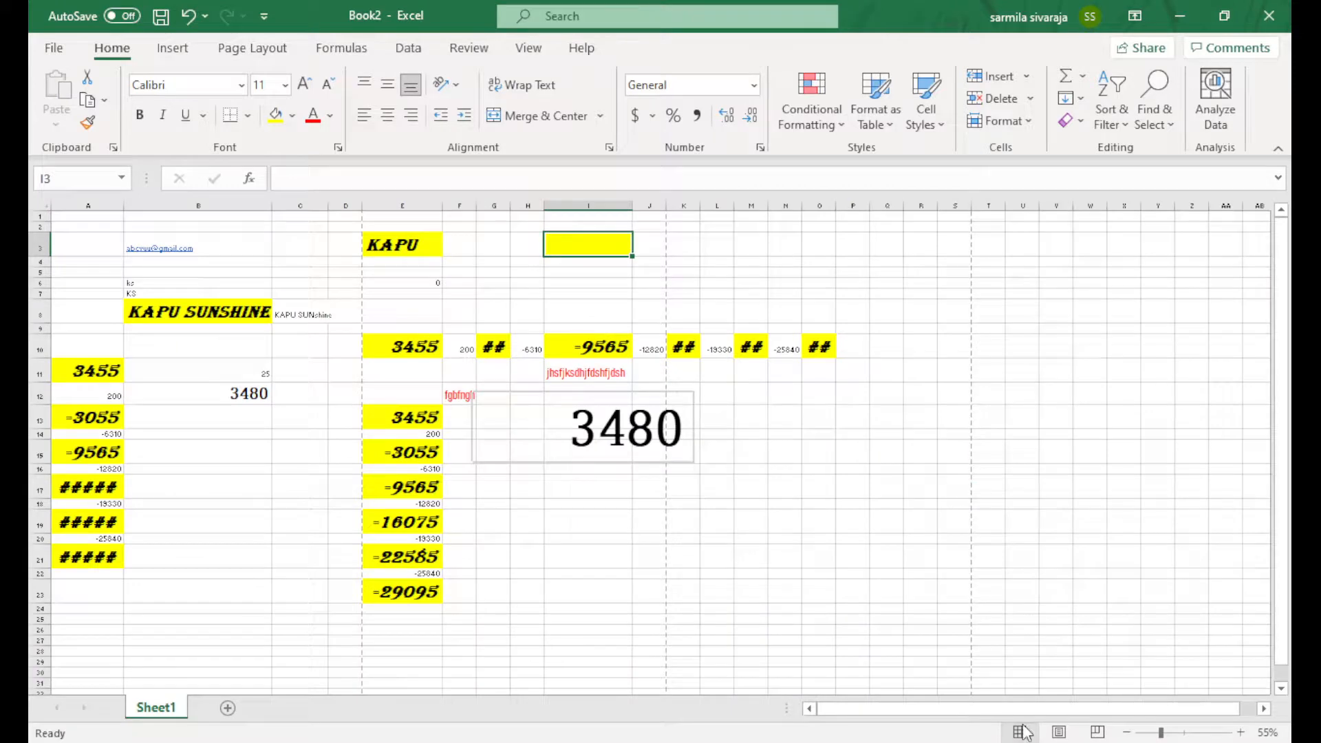
pyautogui.click(1059, 732)
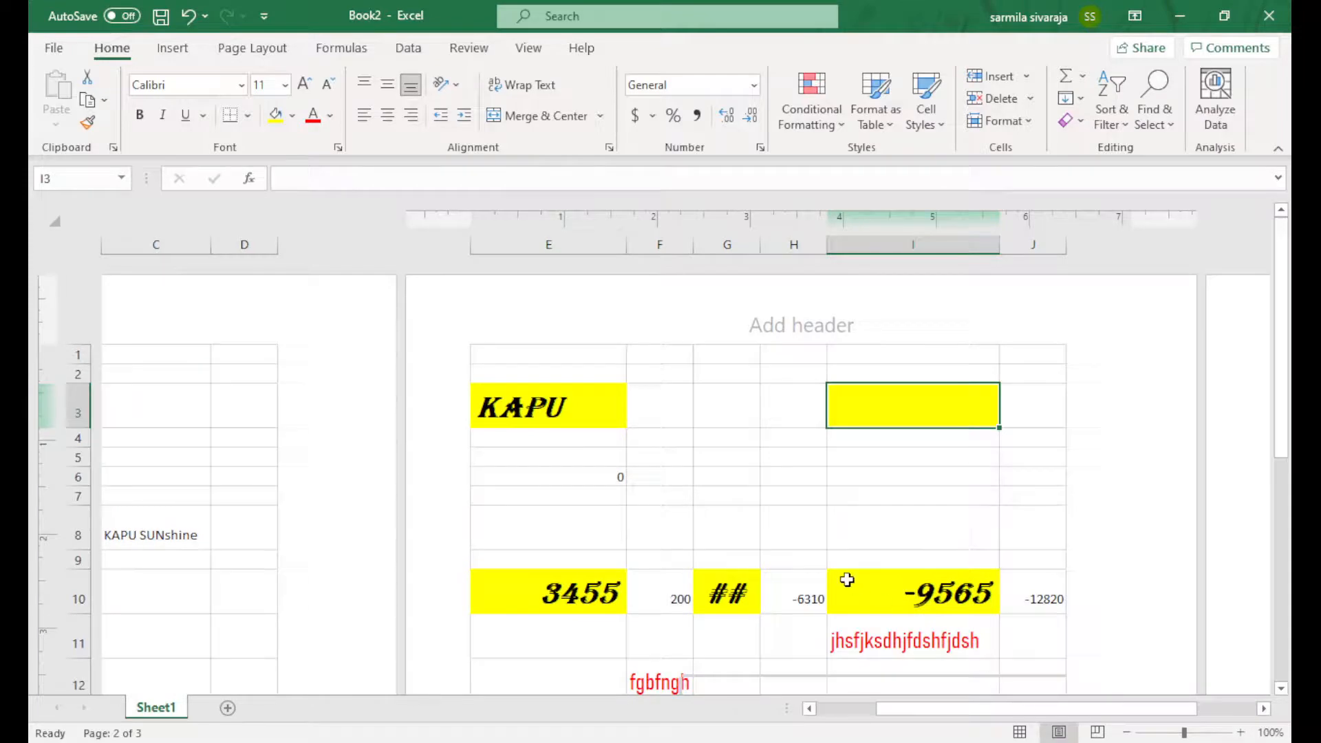
pyautogui.scroll(-3, 719, 432)
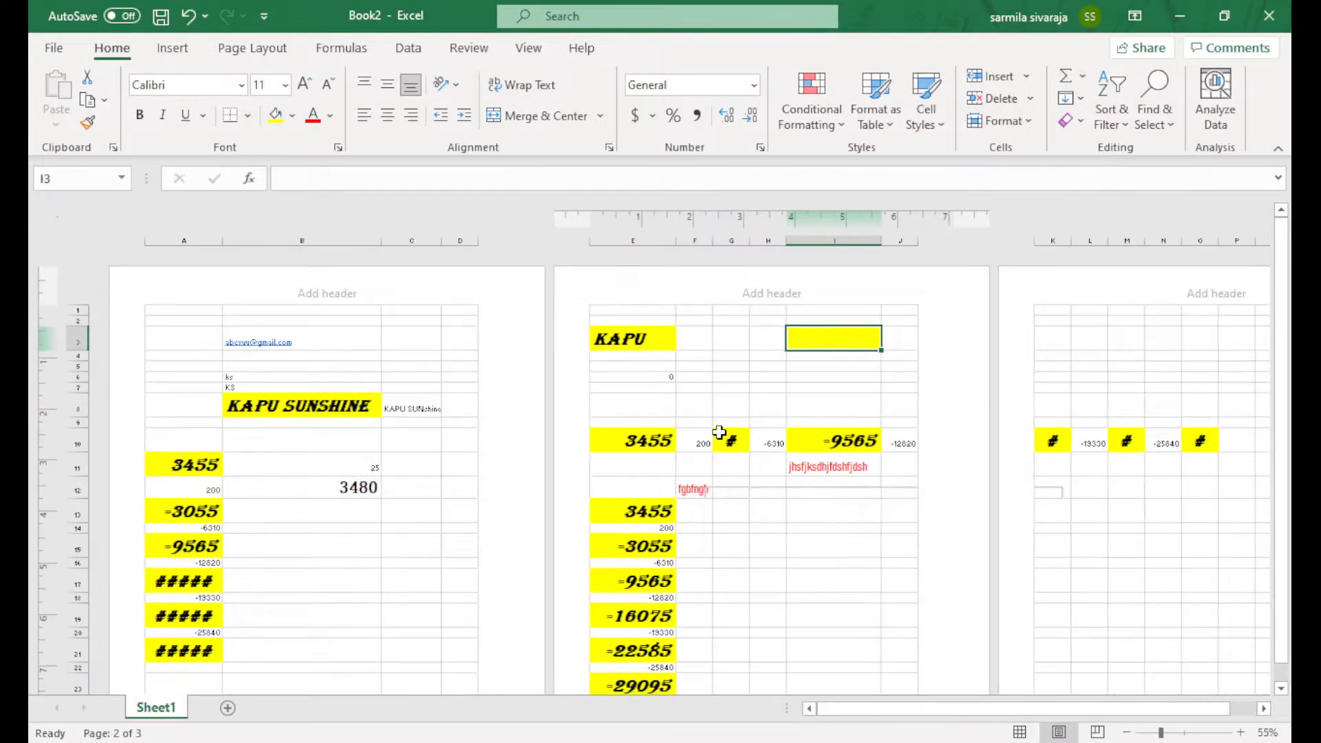
pyautogui.scroll(-3, 719, 432)
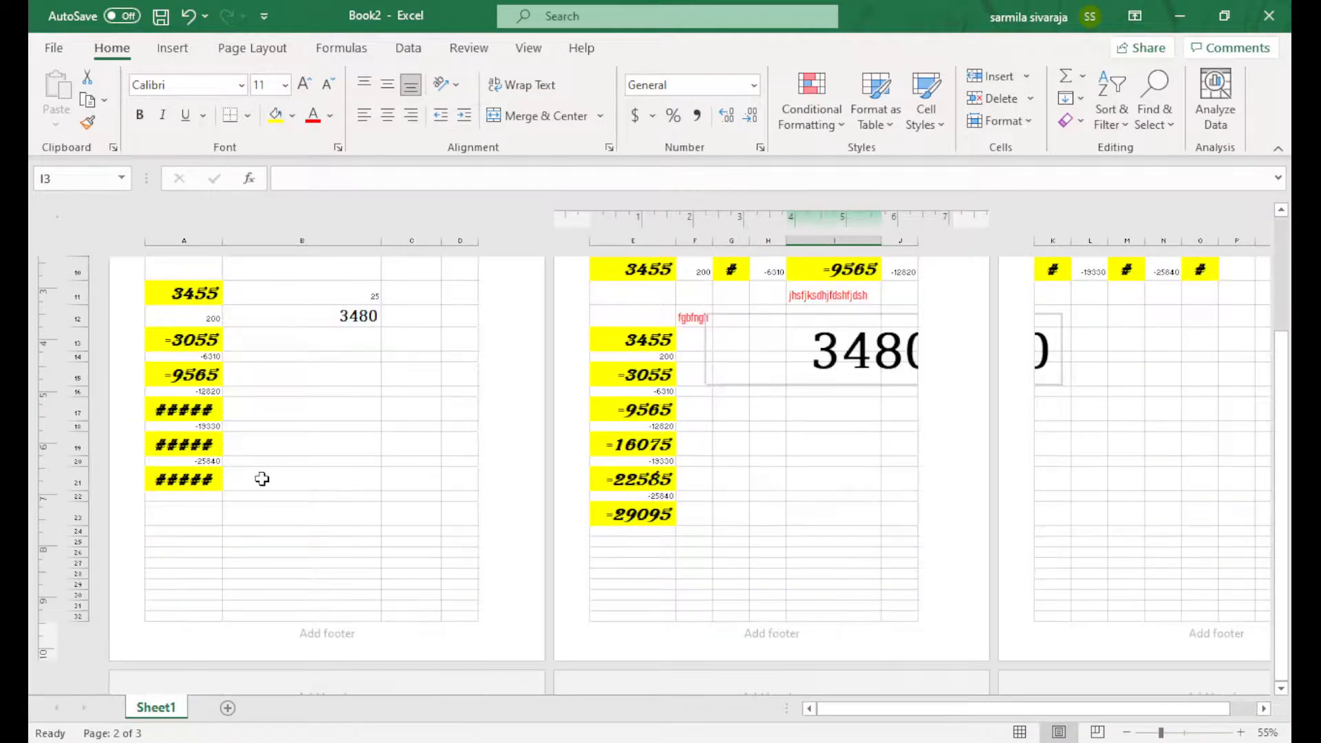
pyautogui.hotkey('ctrl', 'a')
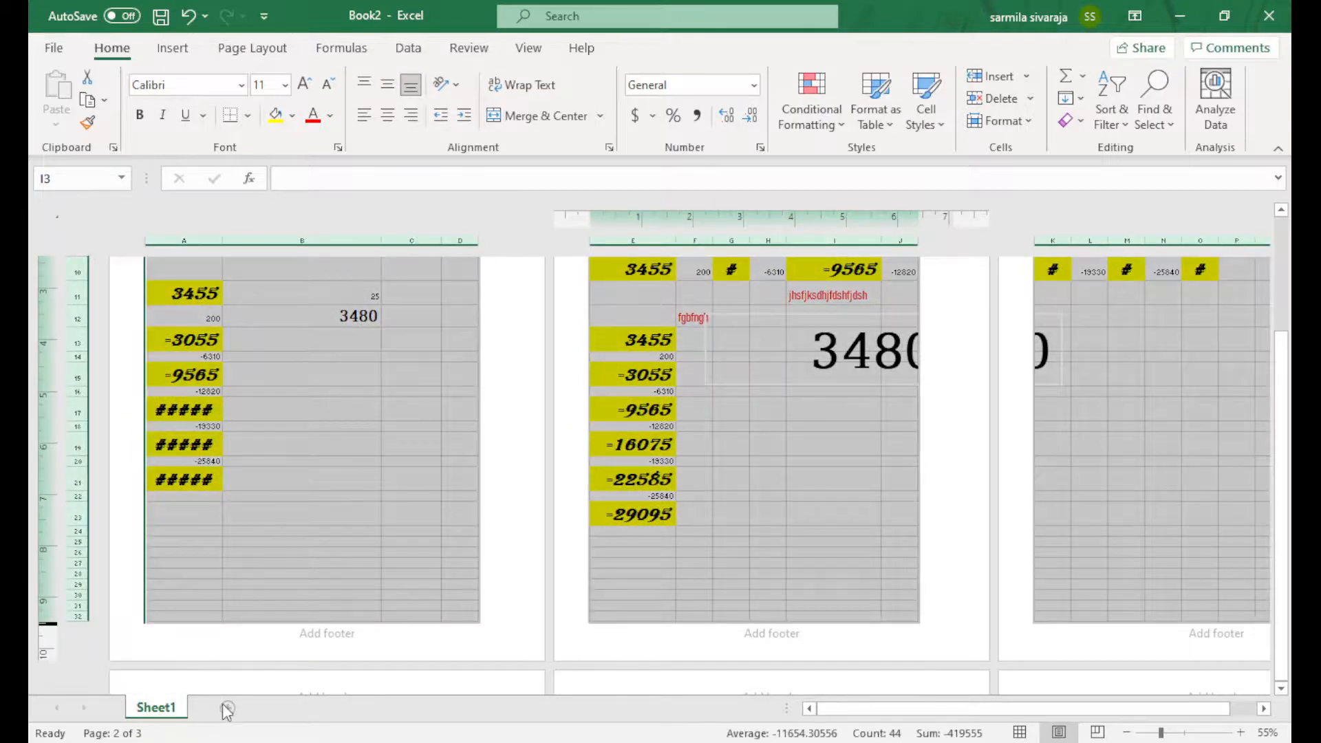
pyautogui.click(227, 711)
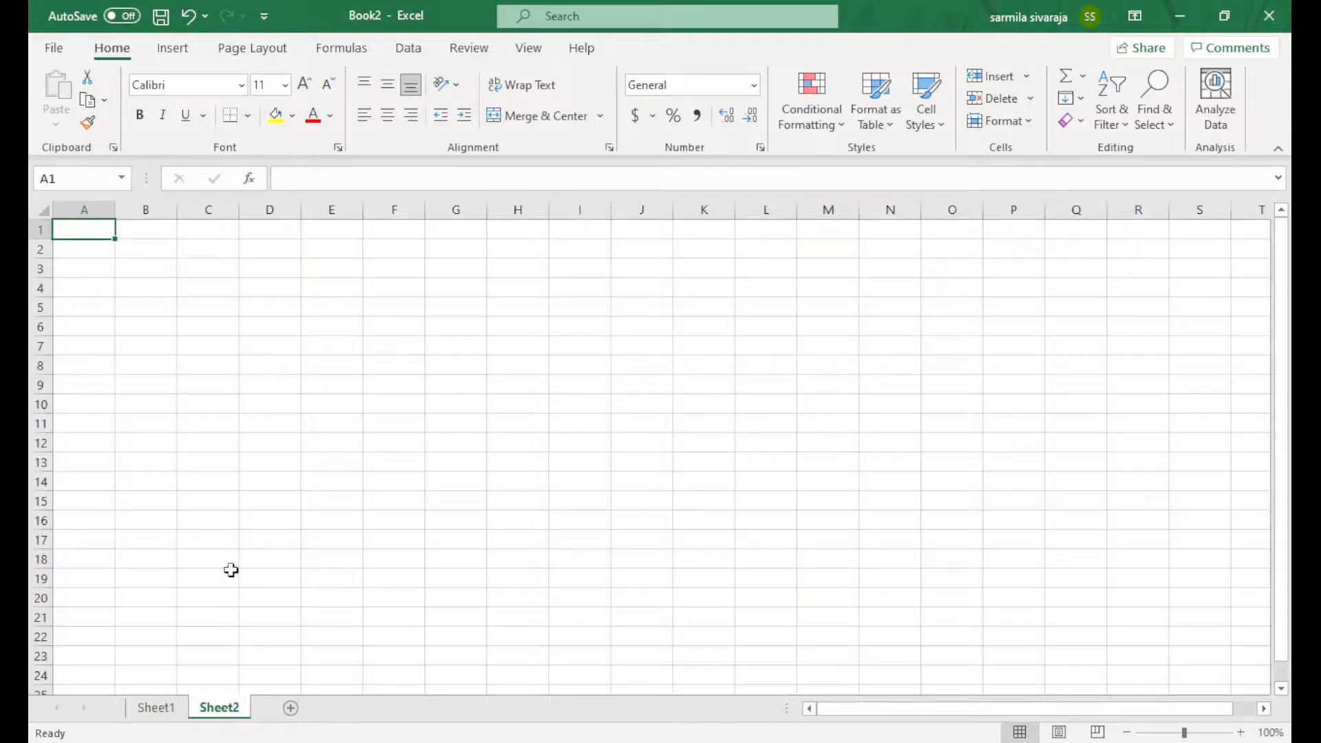
# Switch Sheet2 from Page Layout to Page Break Preview
pyautogui.click(1059, 733)
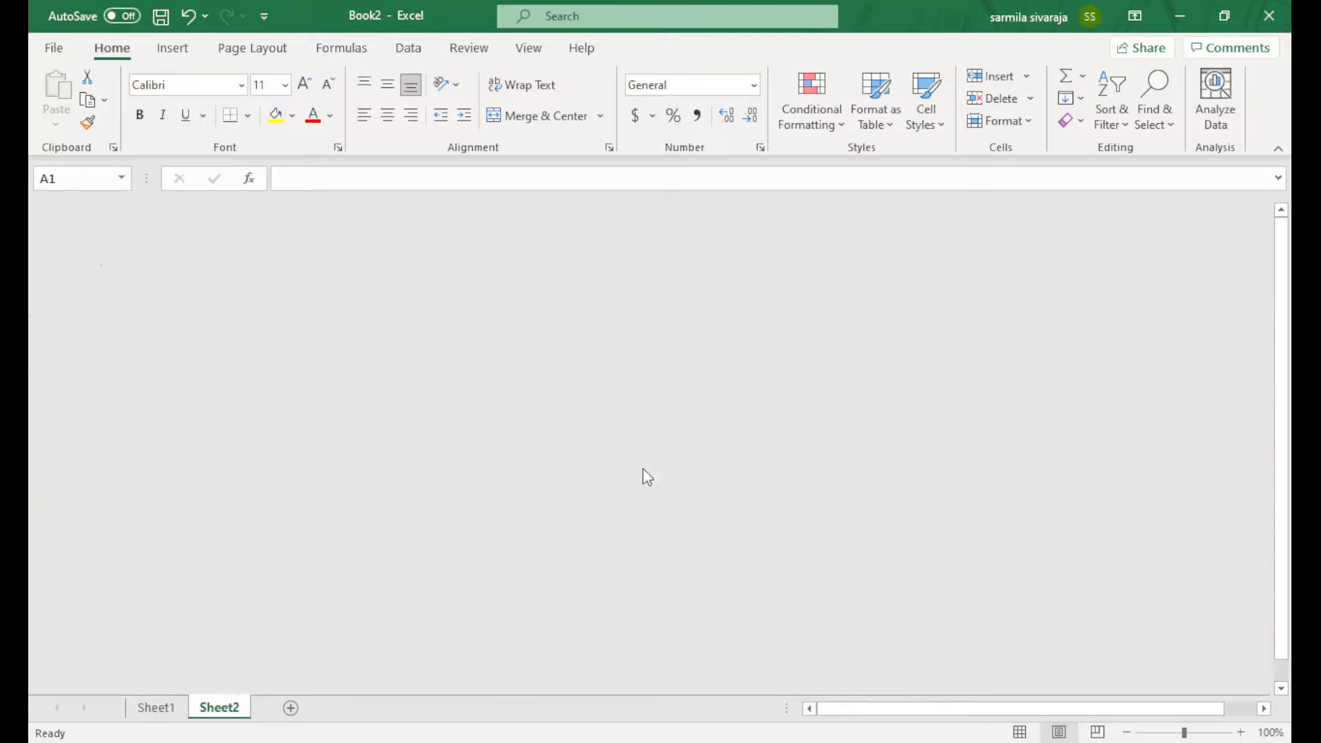
pyautogui.scroll(-17, 642, 469)
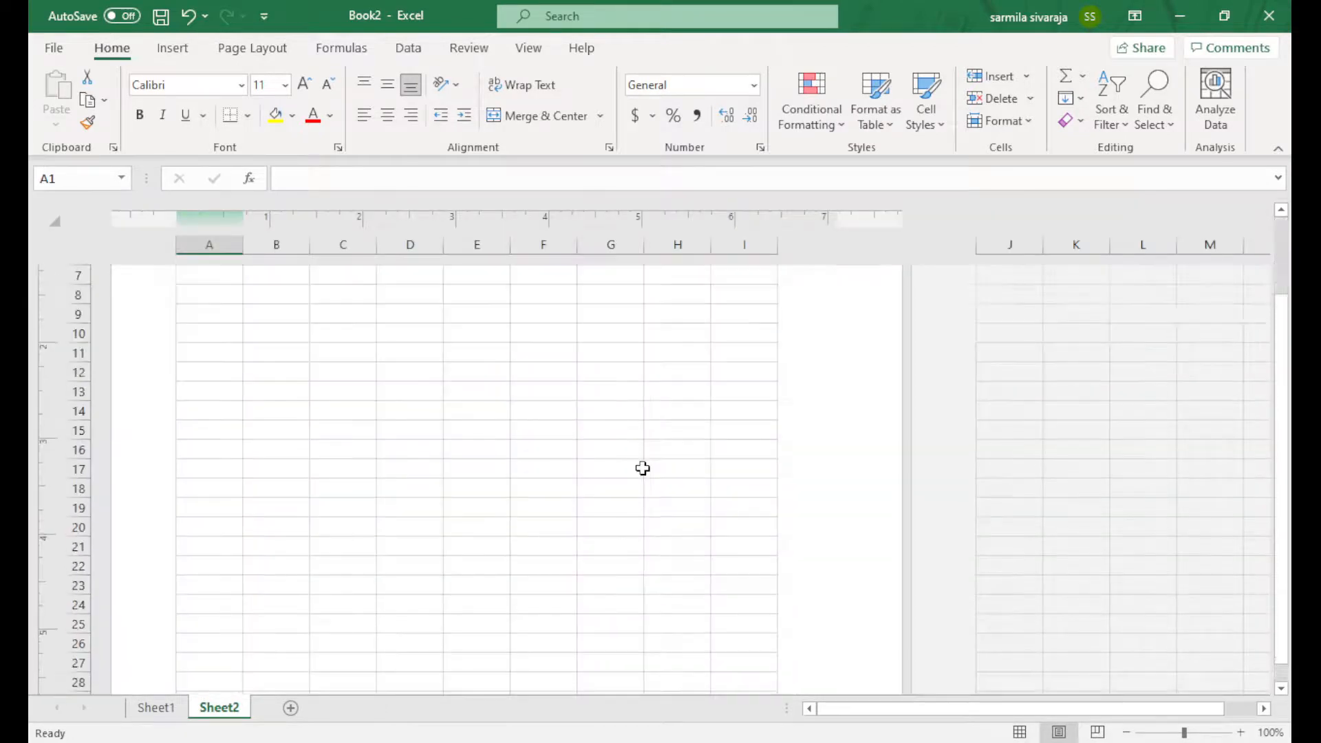
pyautogui.scroll(-1, 641, 469)
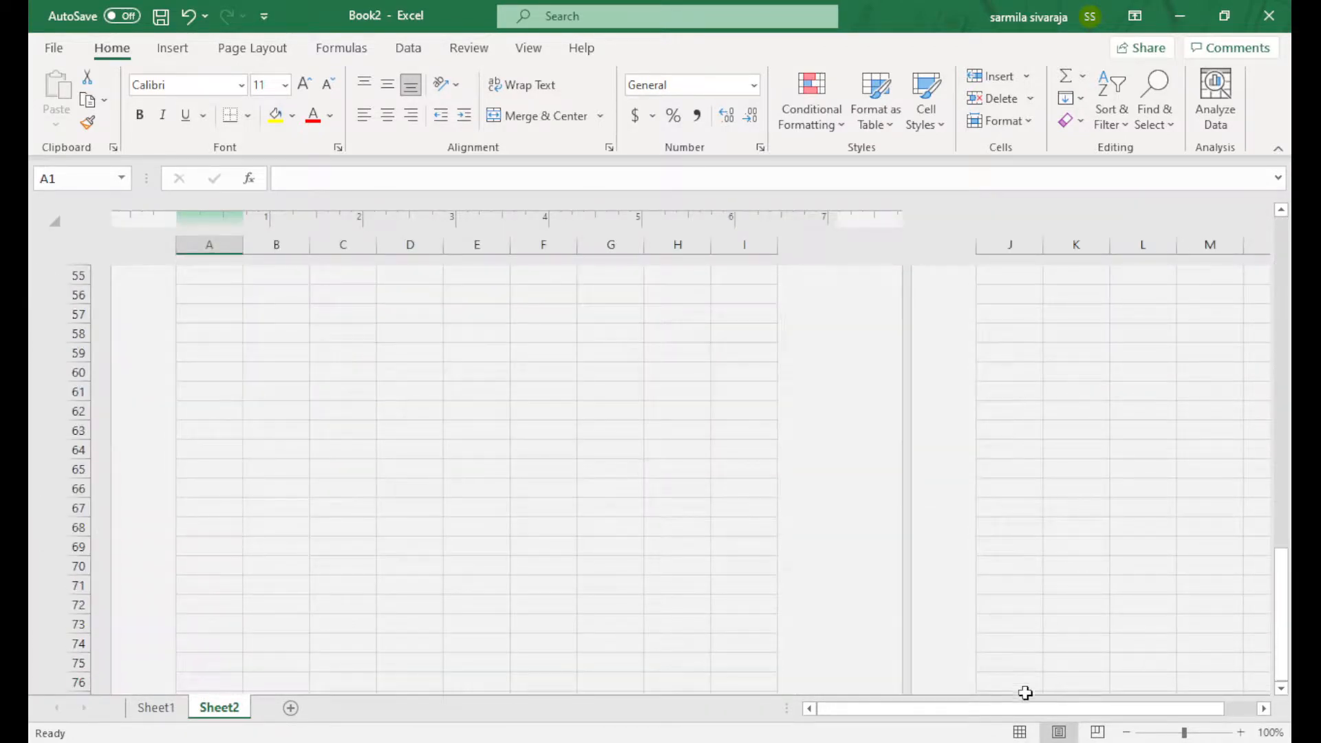
pyautogui.click(1099, 734)
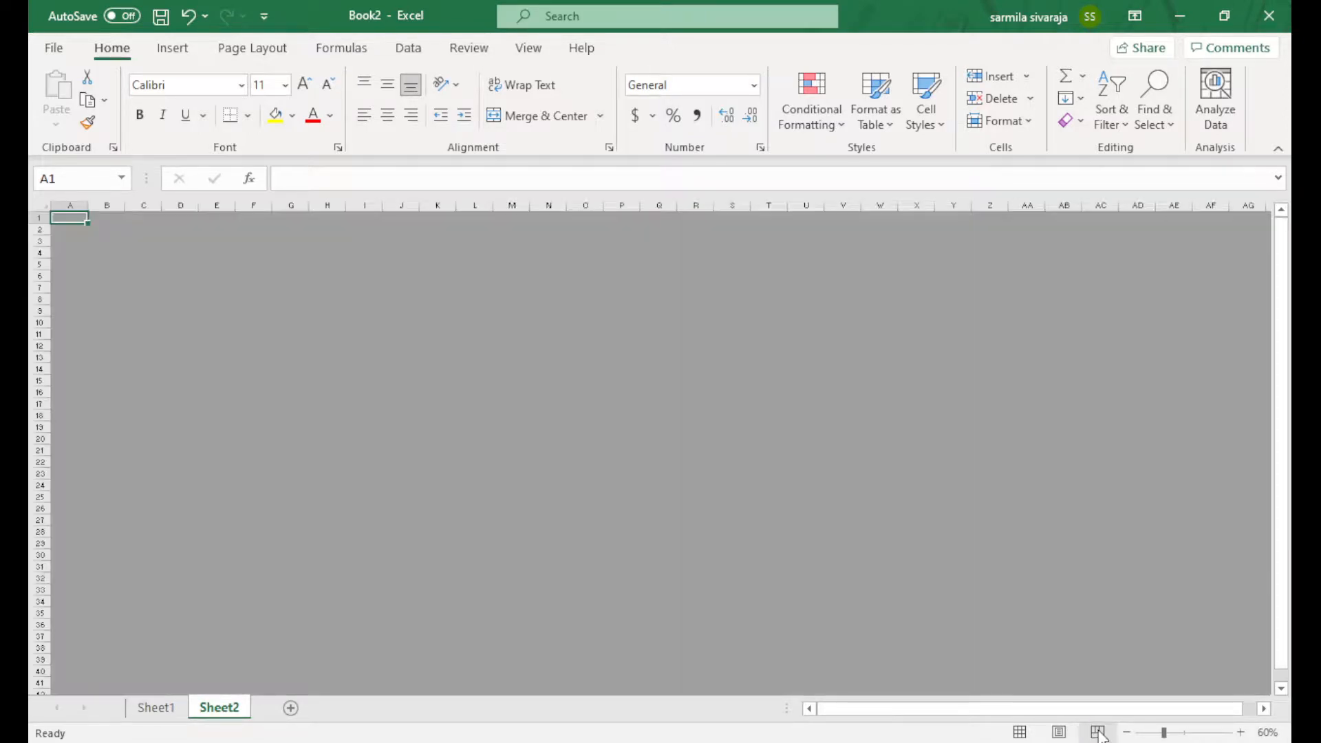
# Enter gfh in A1, fgfd in A5, fgdg in S13 and fdgf in A15
pyautogui.write('gfh')
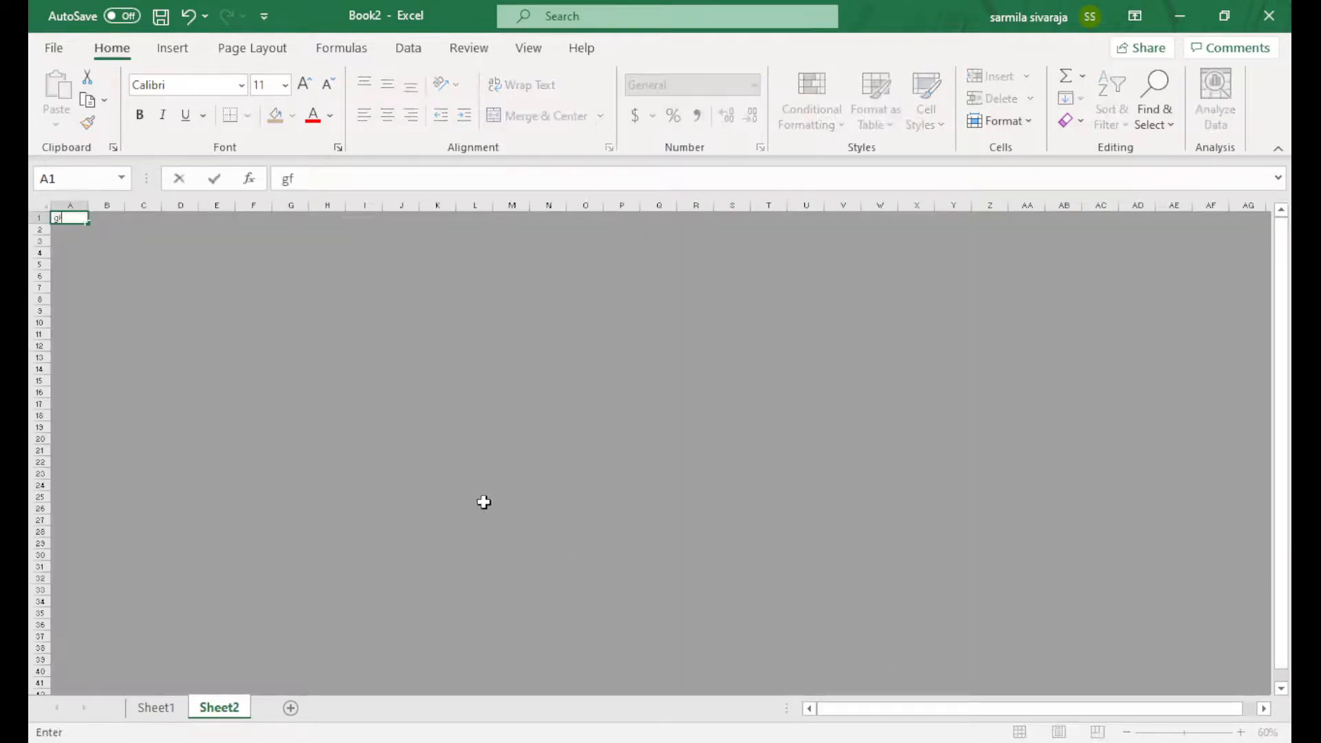
pyautogui.click(182, 399)
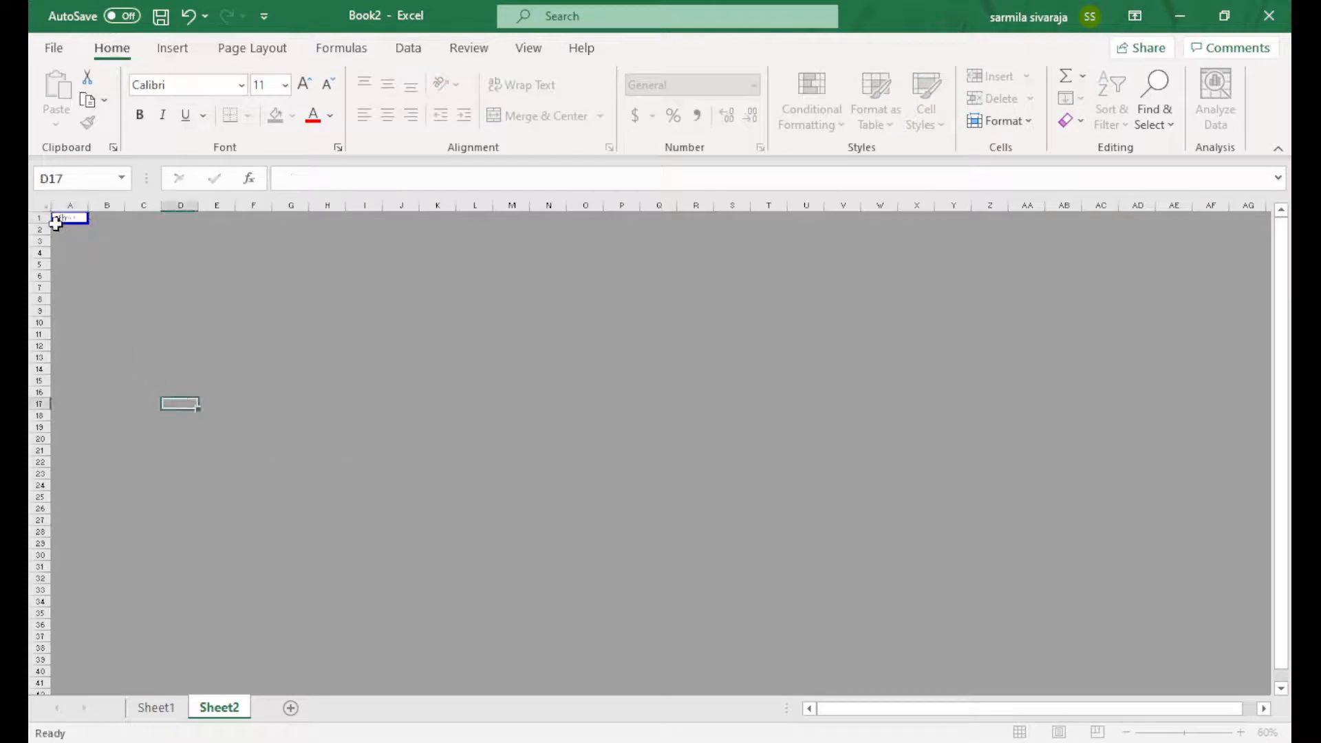
pyautogui.click(81, 265)
pyautogui.write('fgfd')
pyautogui.click(722, 357)
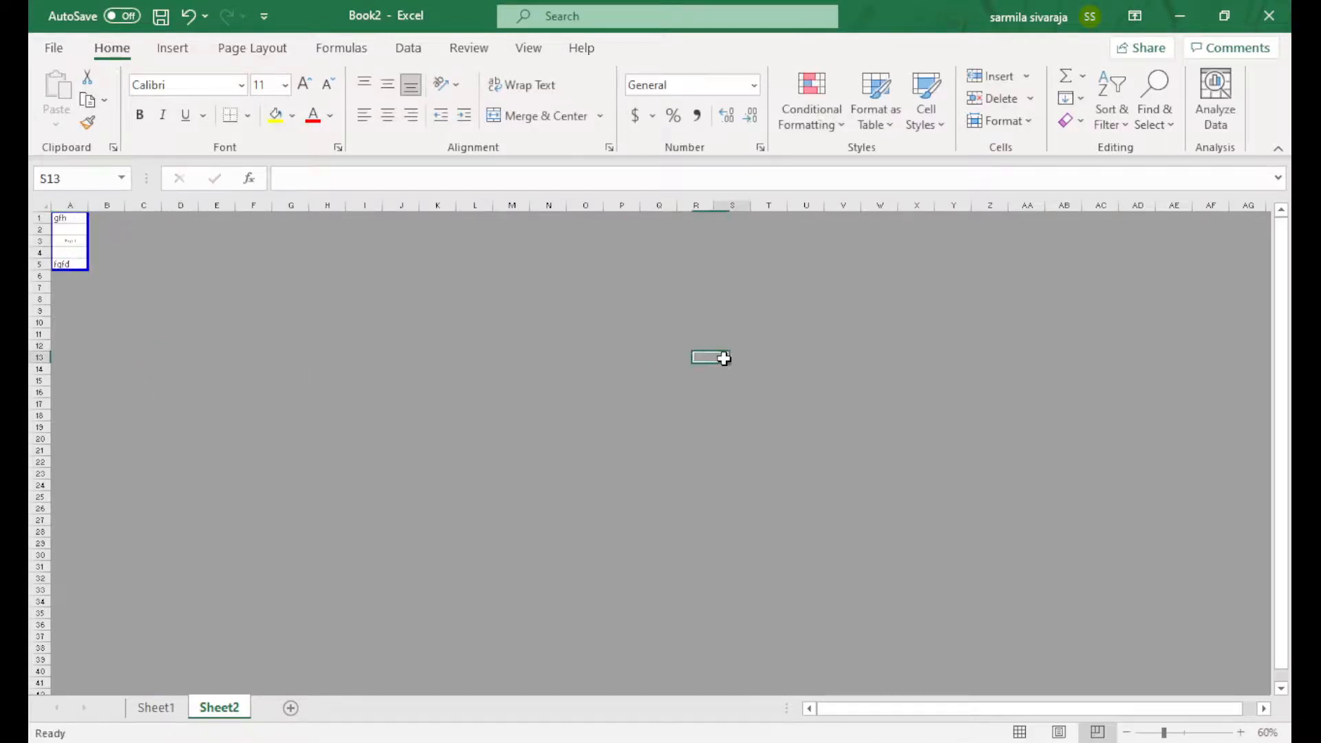
pyautogui.write('fgdg')
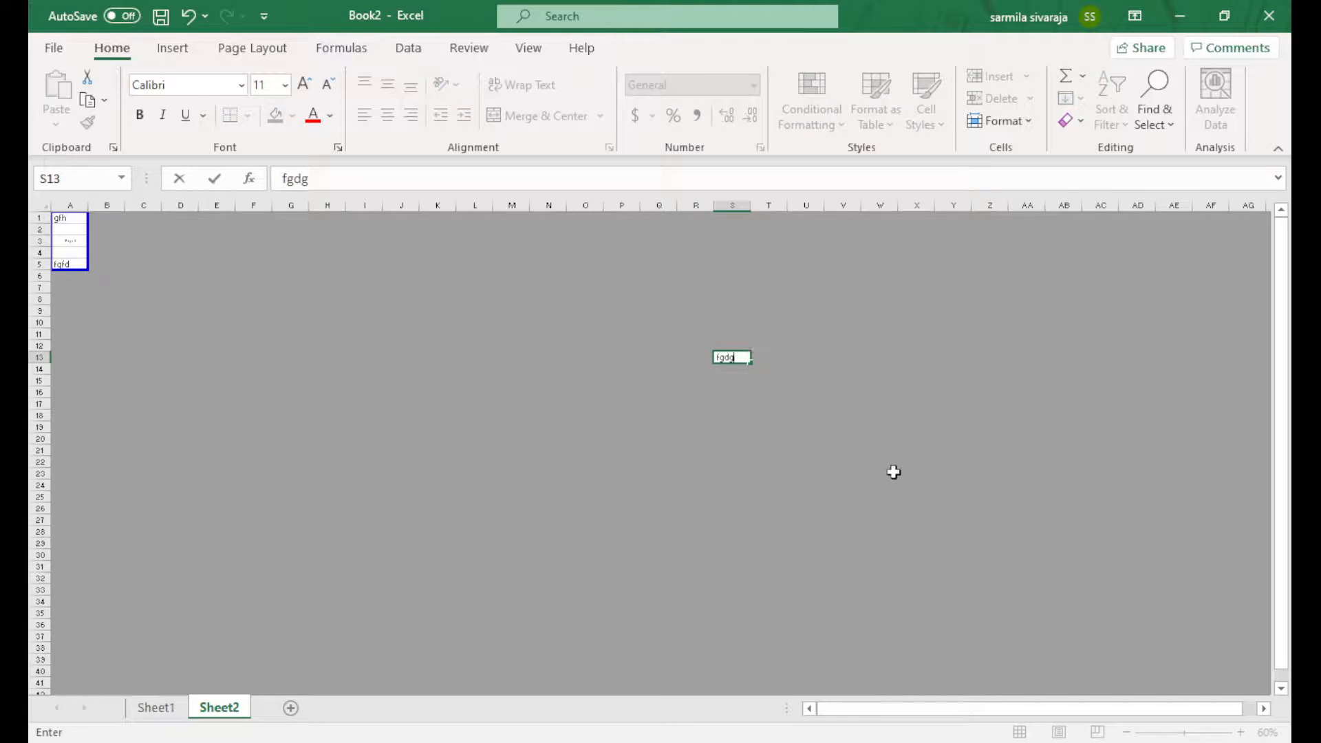
pyautogui.click(889, 473)
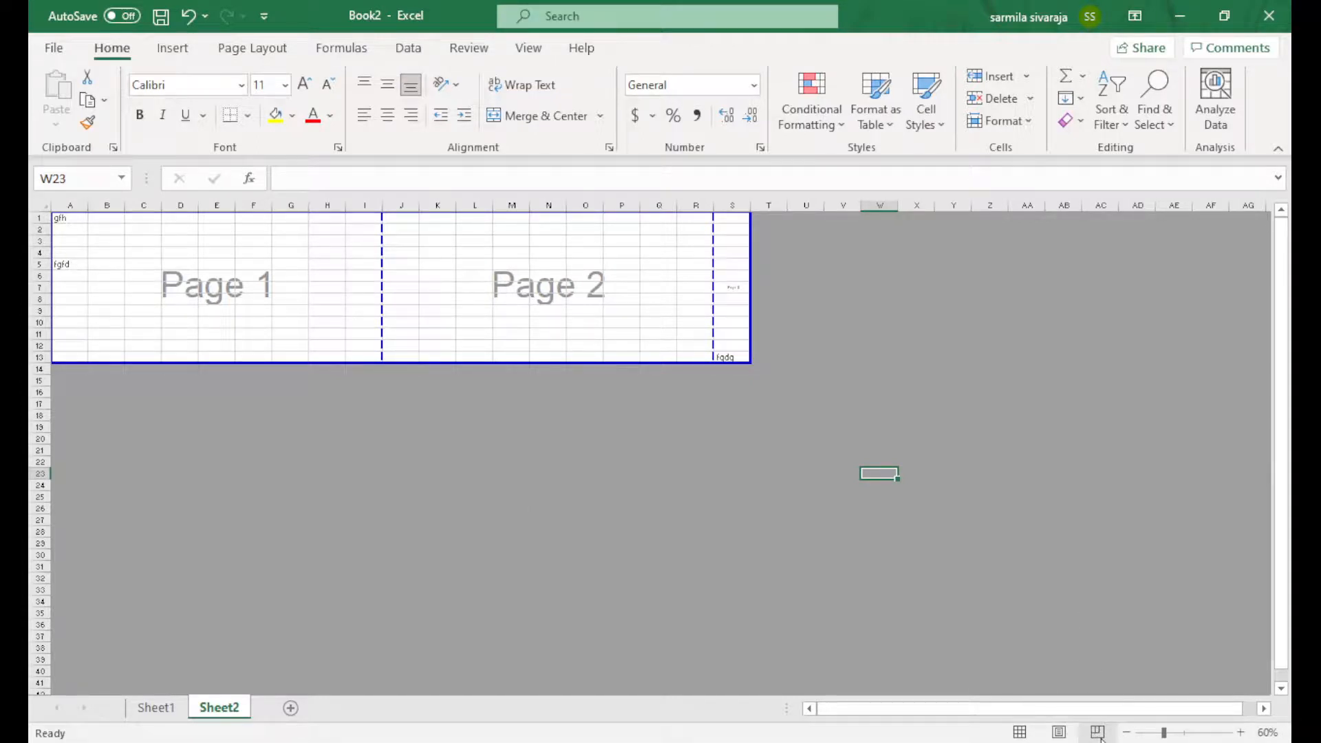
pyautogui.click(74, 379)
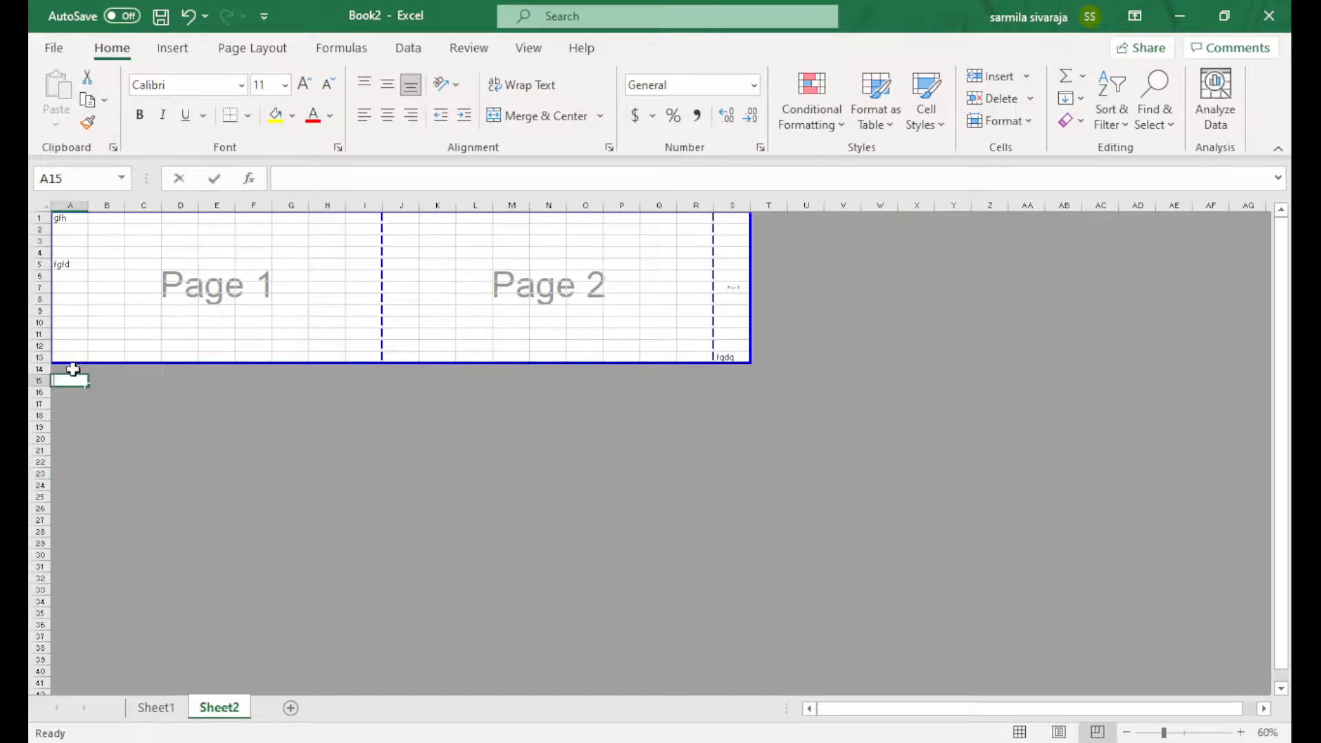
pyautogui.write('fdgf')
pyautogui.click(254, 334)
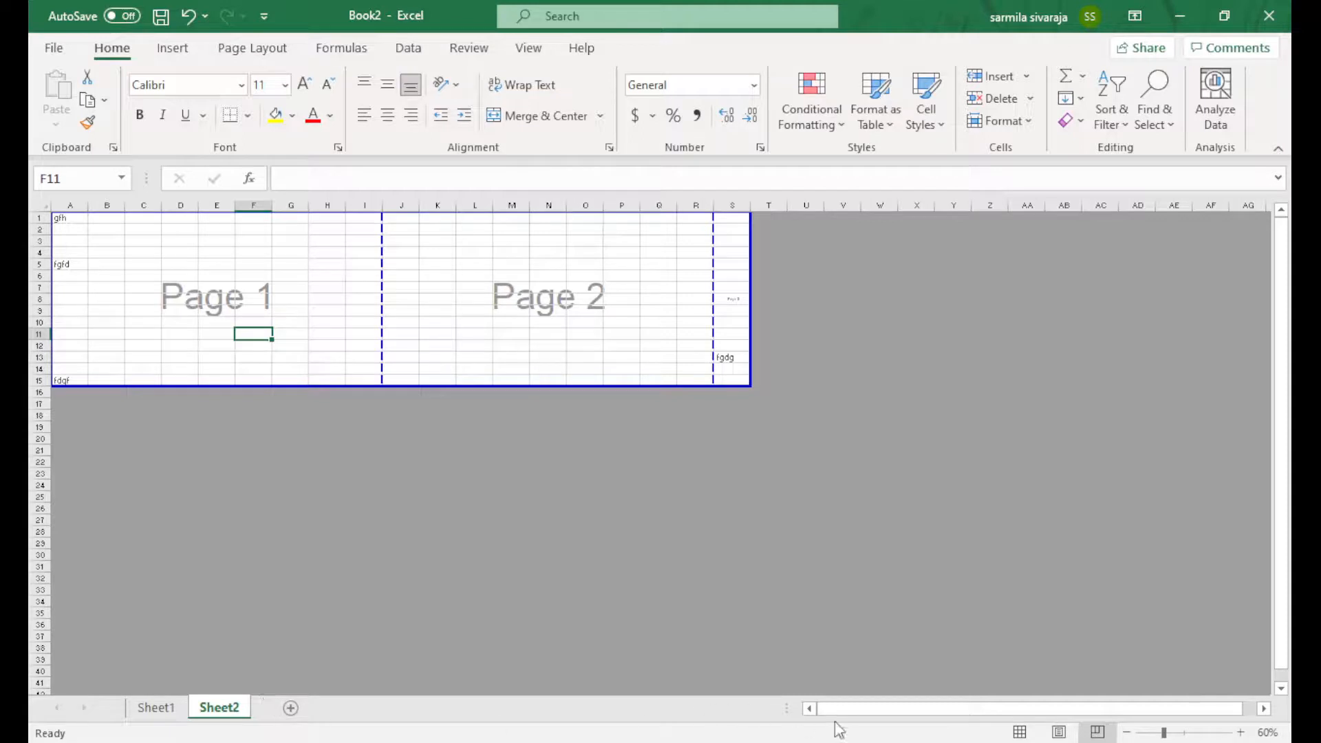
pyautogui.moveTo(786, 708); pyautogui.dragTo(365, 710)
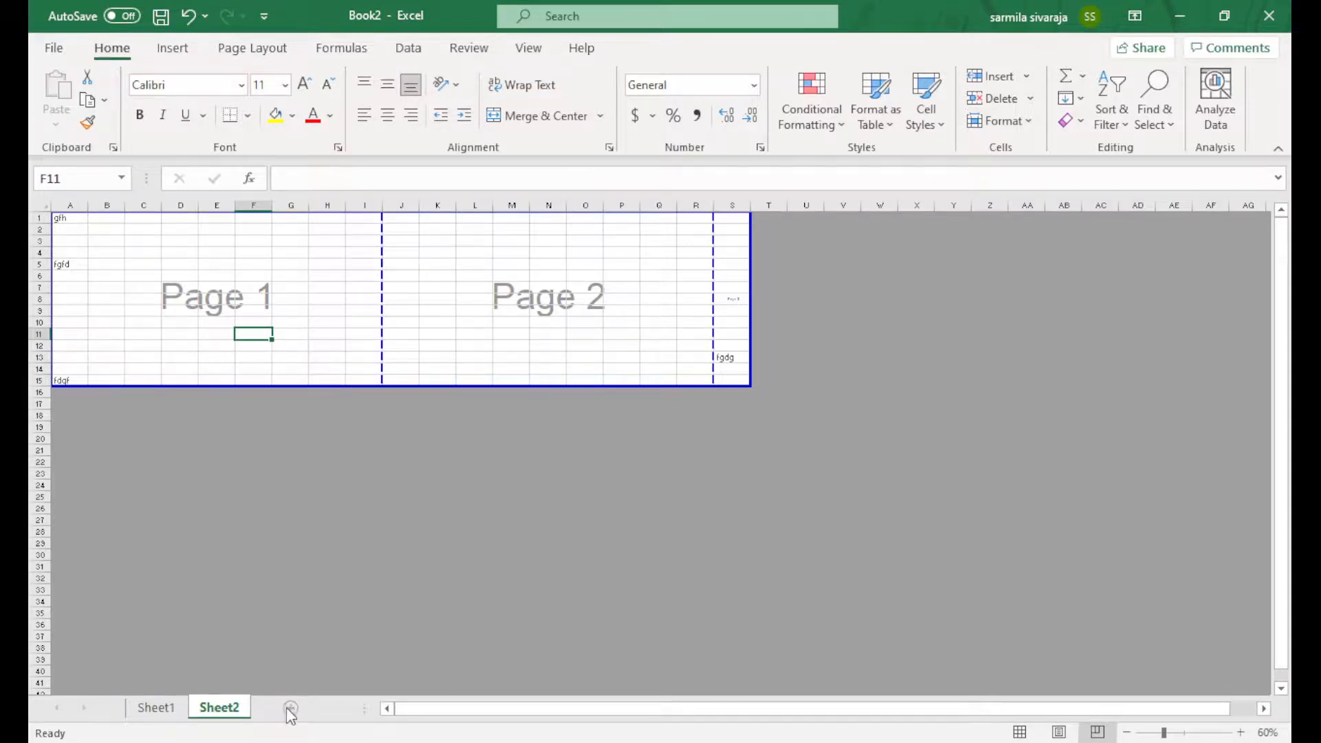
# Add four new worksheets, Sheet3 through Sheet6
pyautogui.click(290, 709)
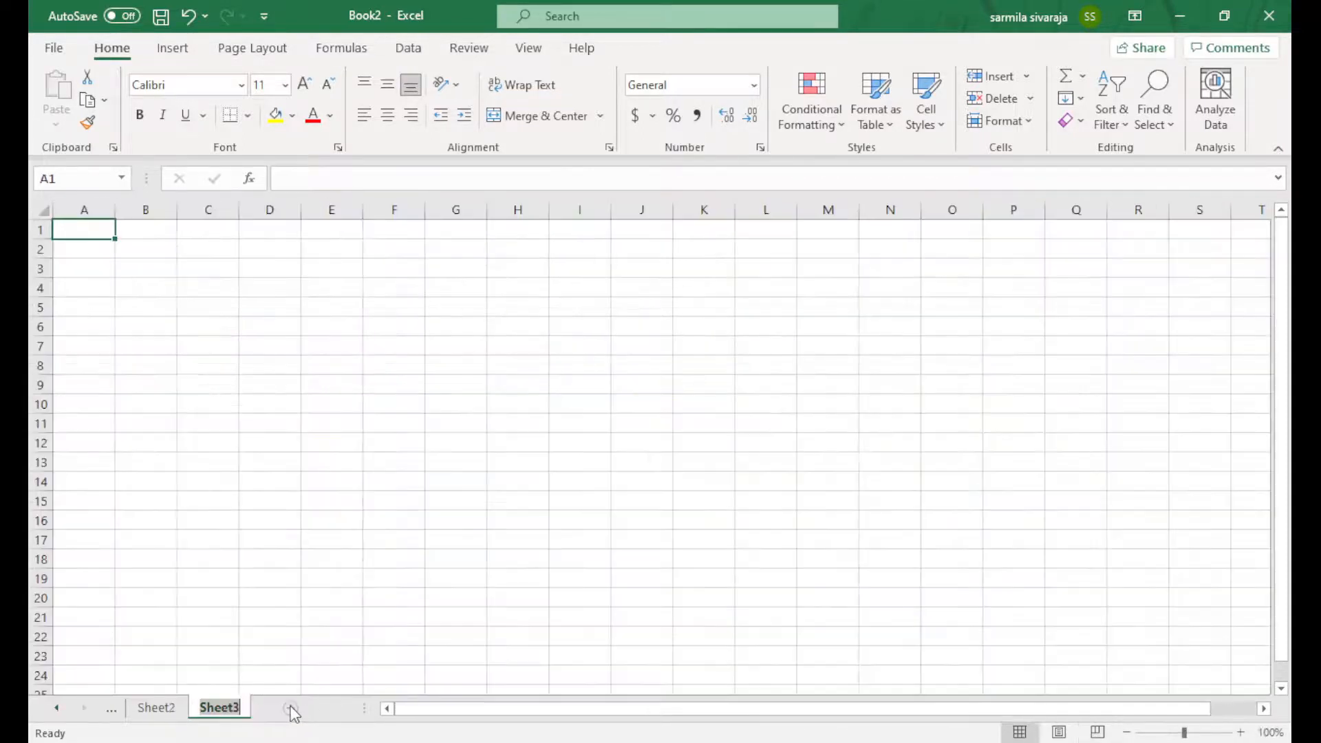
pyautogui.click(286, 711)
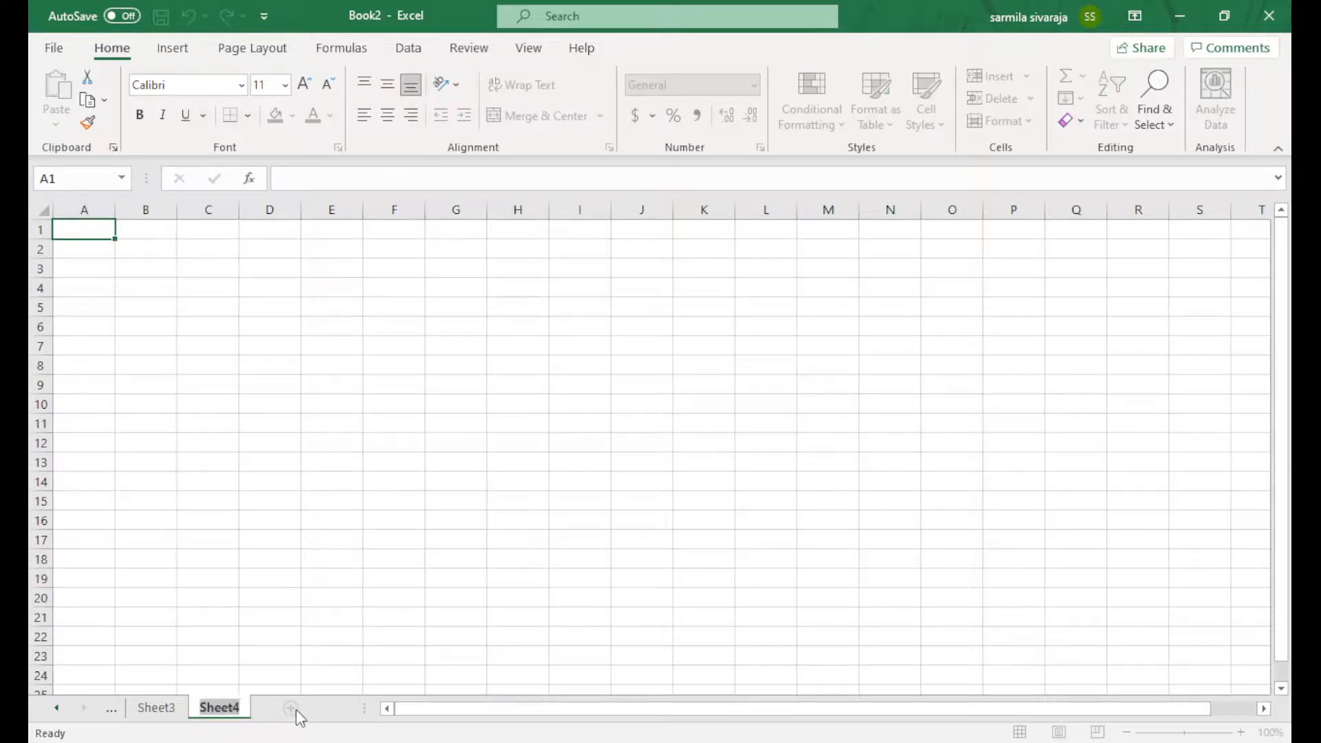
pyautogui.click(294, 709)
pyautogui.click(342, 709)
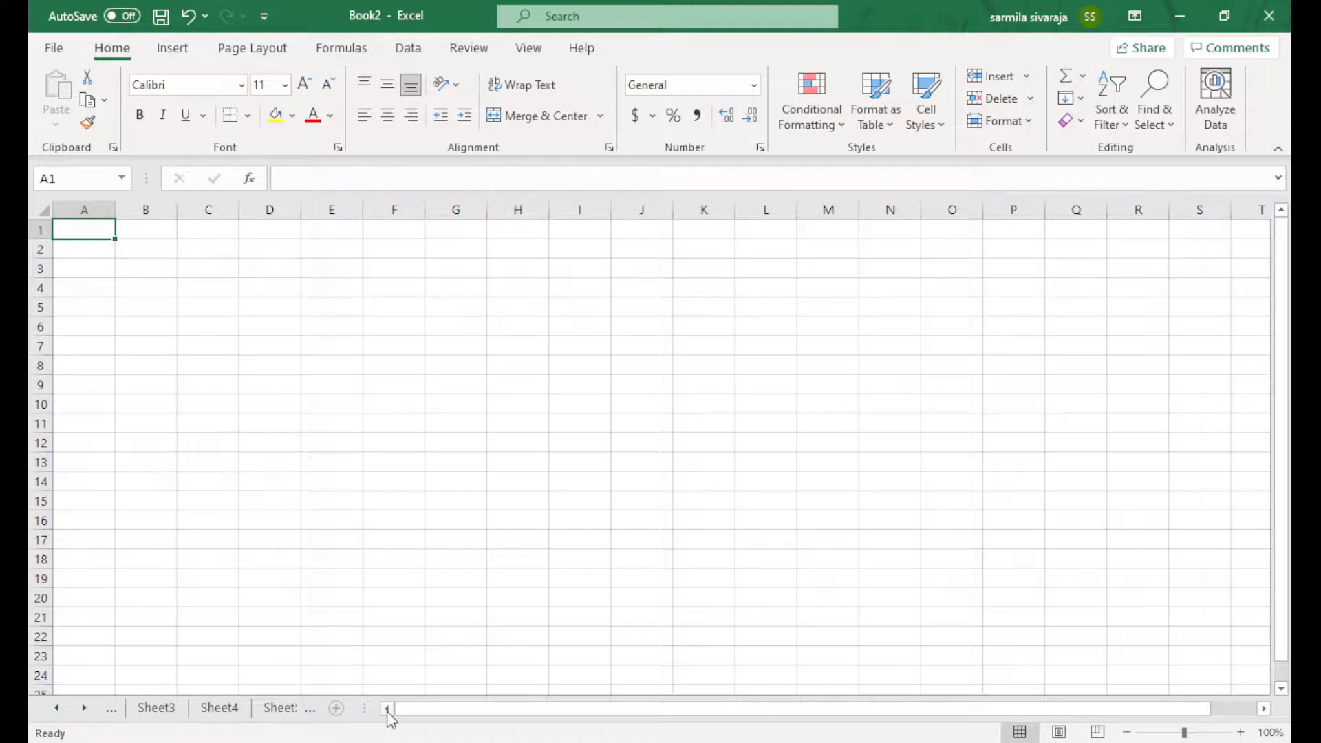
pyautogui.moveTo(365, 709); pyautogui.dragTo(419, 711)
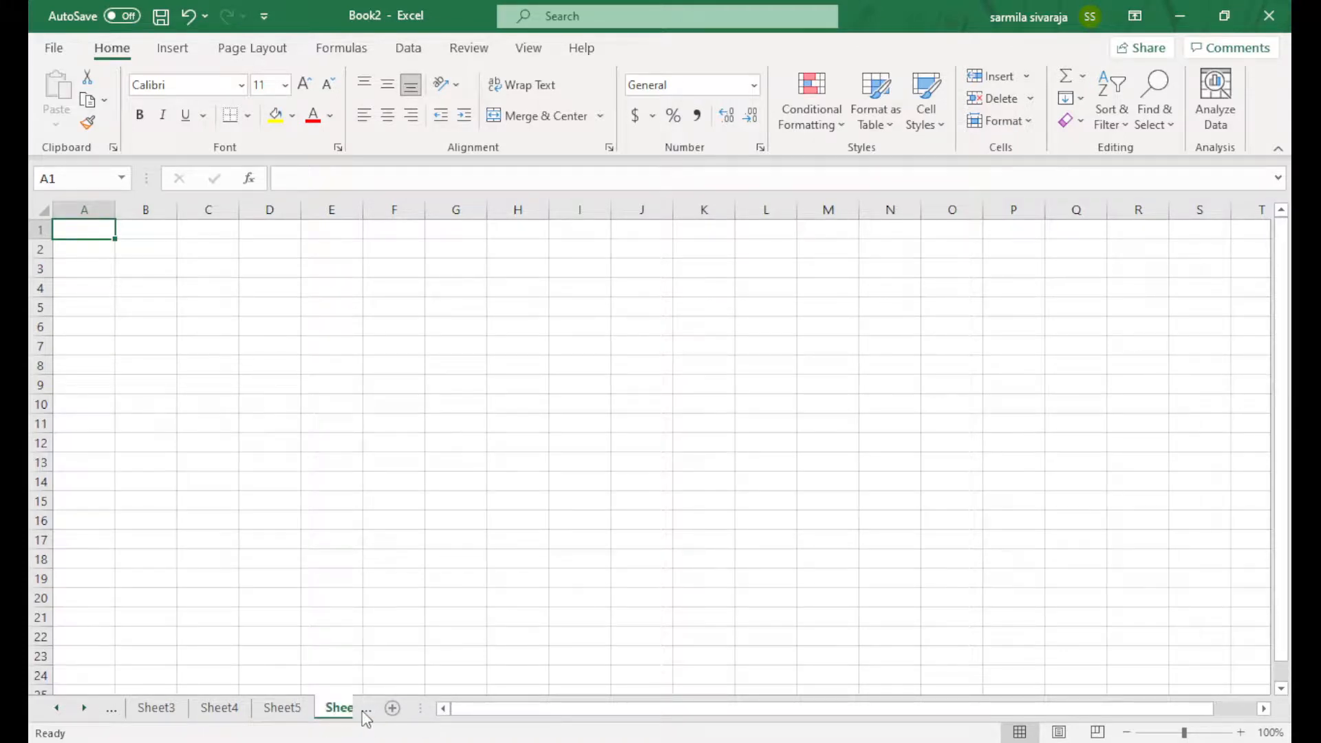
# Scroll through the sheet tabs, visiting Sheet1, Sheet4 and Sheet6
pyautogui.click(83, 711)
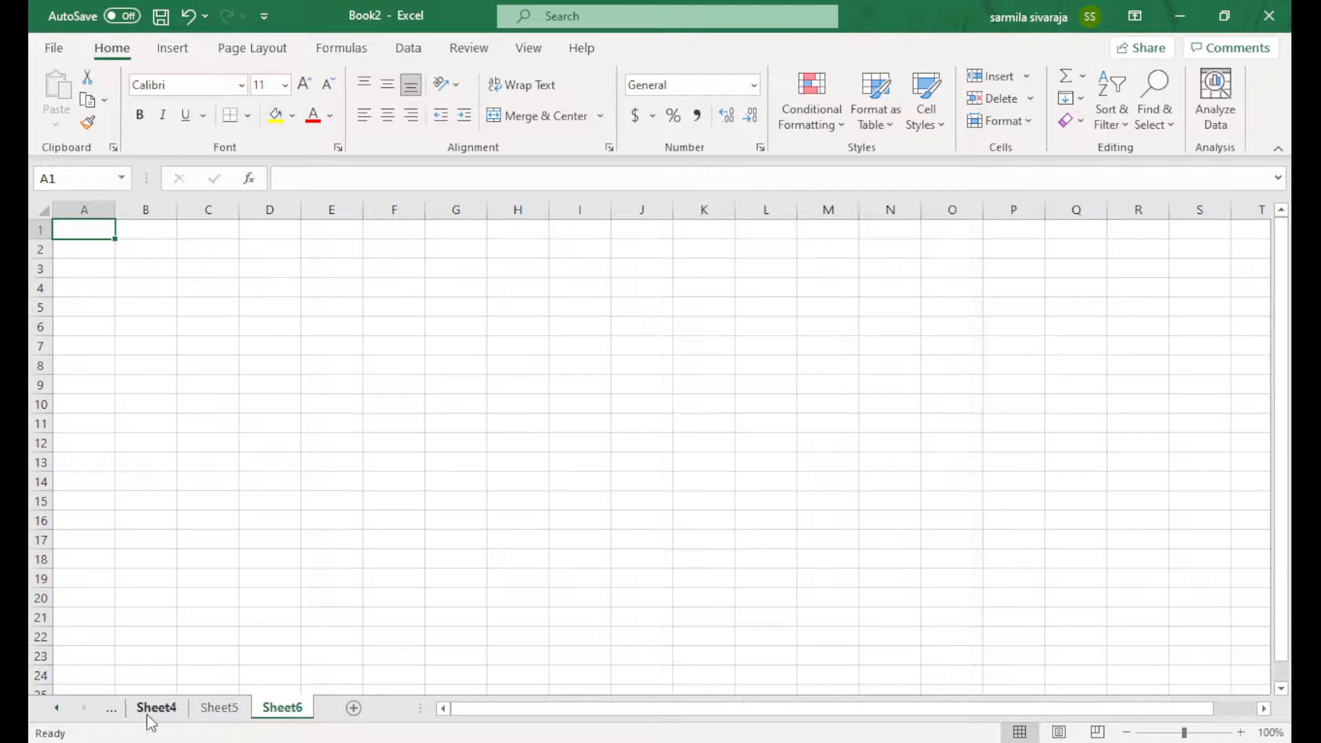
pyautogui.click(56, 709)
pyautogui.click(56, 709)
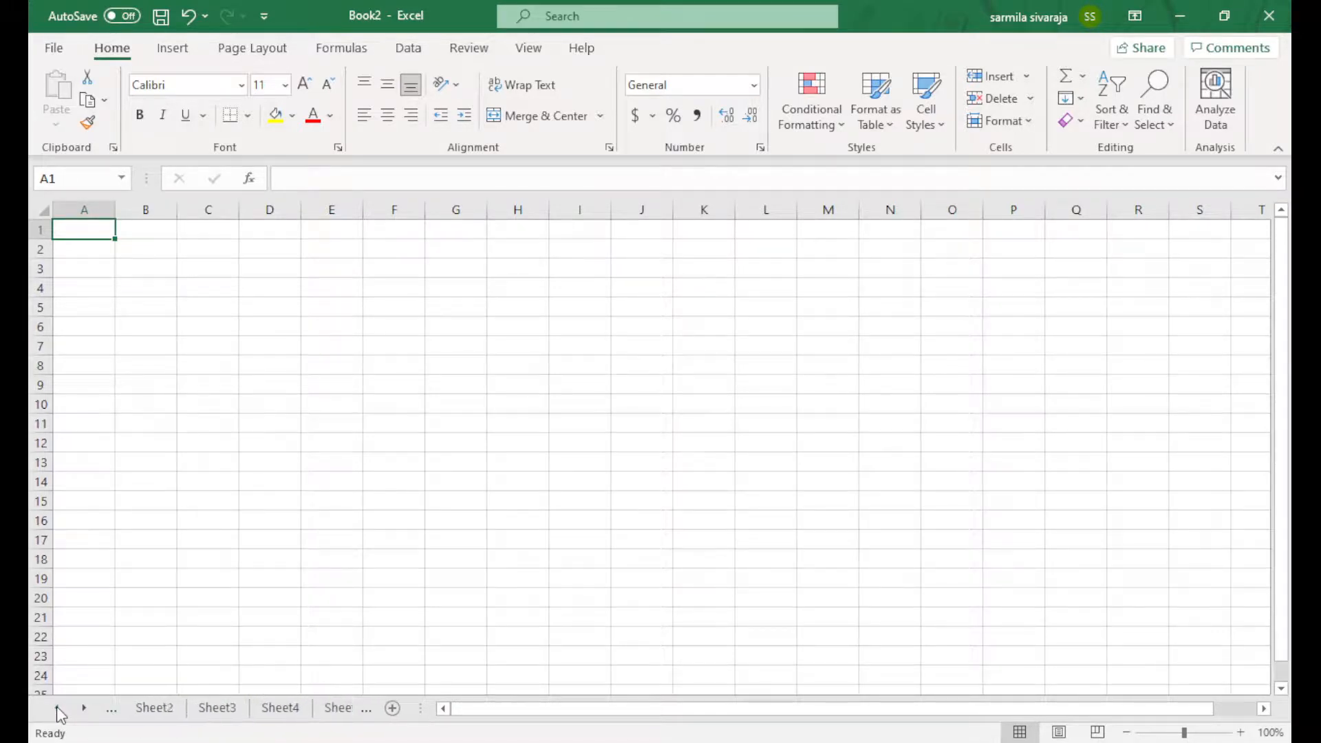
pyautogui.click(56, 709)
pyautogui.click(165, 712)
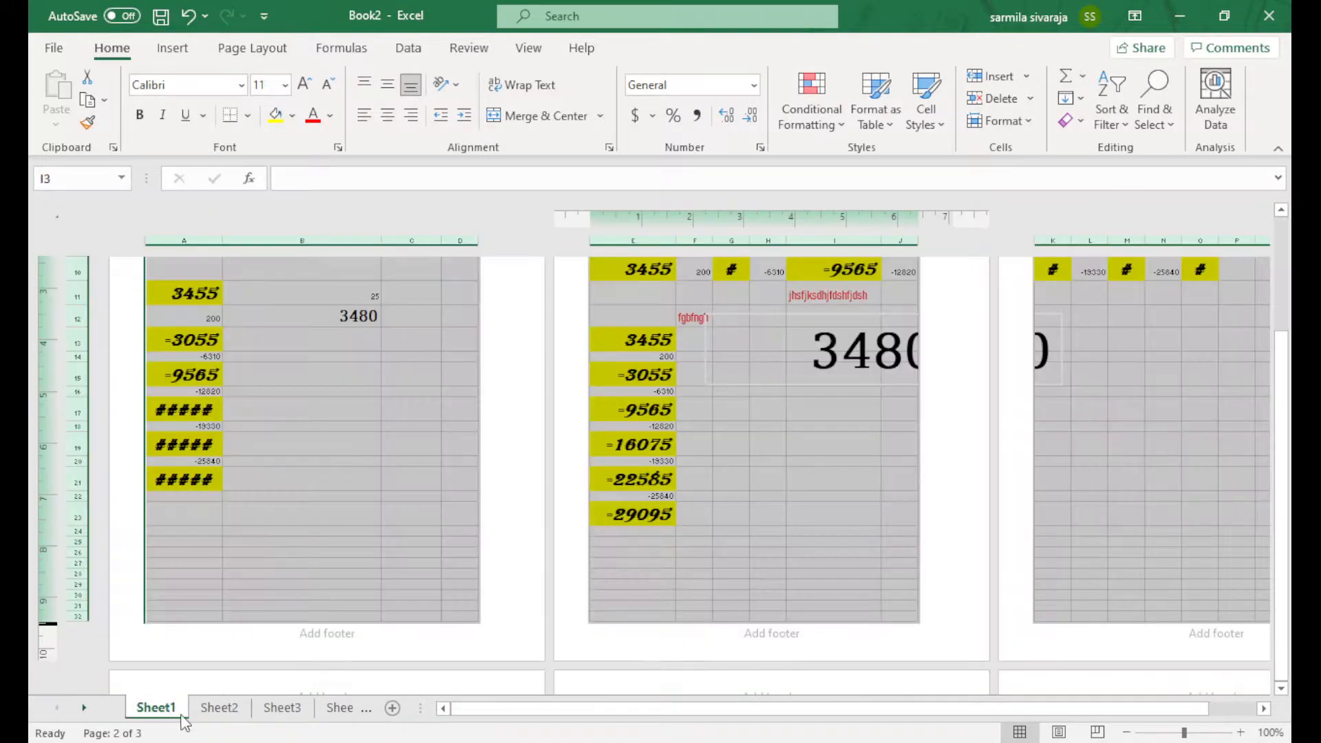
pyautogui.click(366, 710)
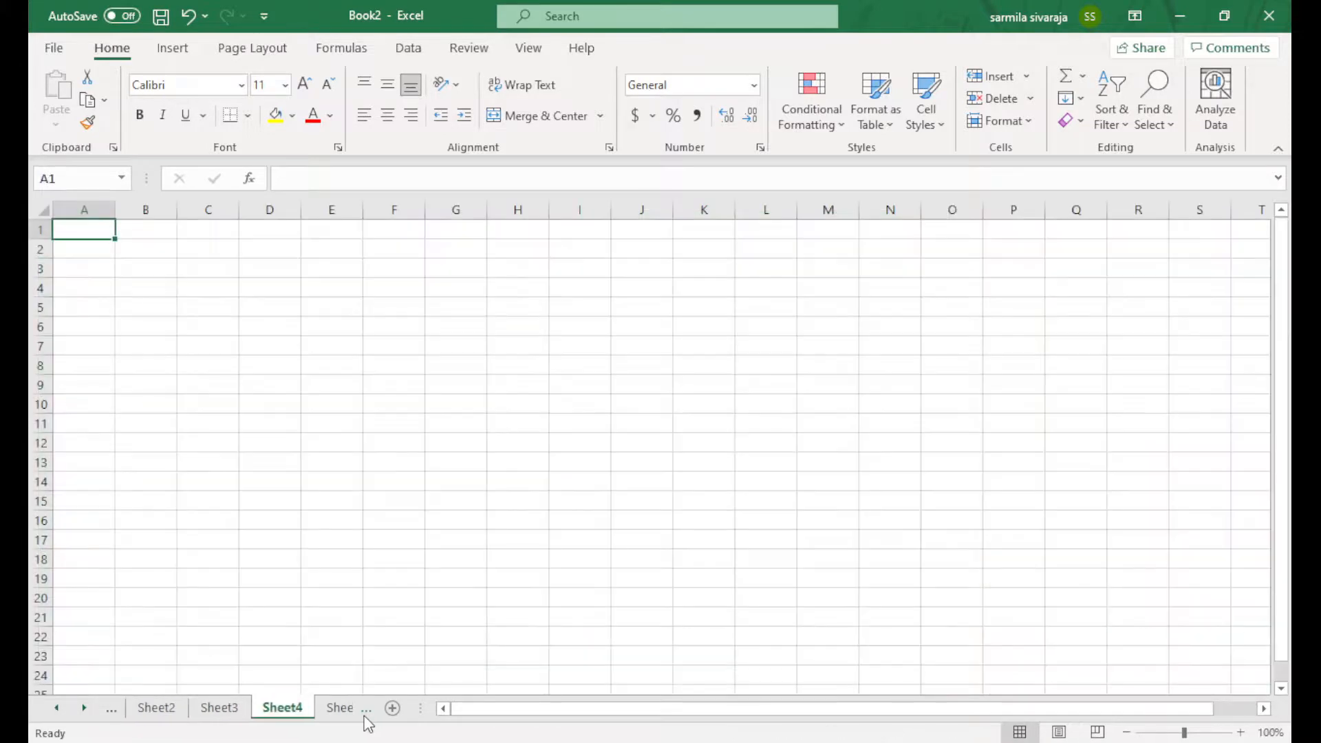
pyautogui.click(367, 712)
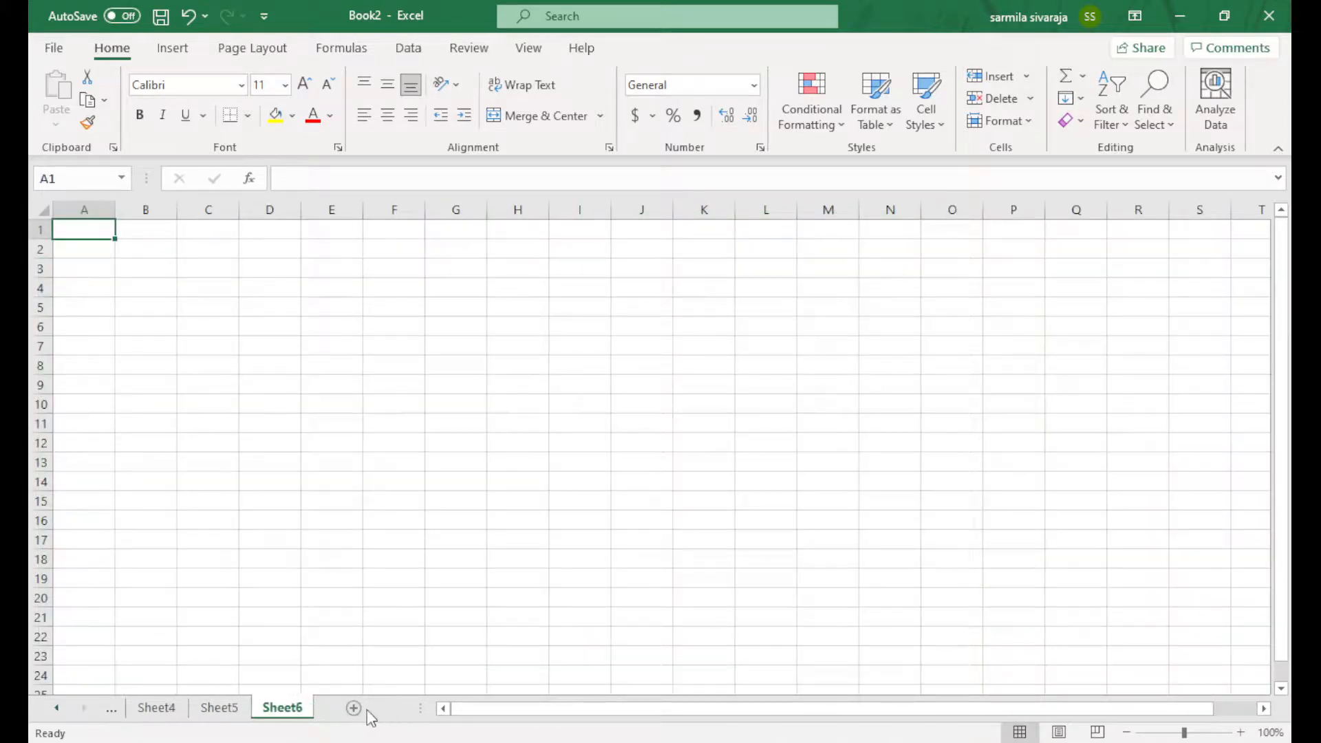
pyautogui.click(111, 710)
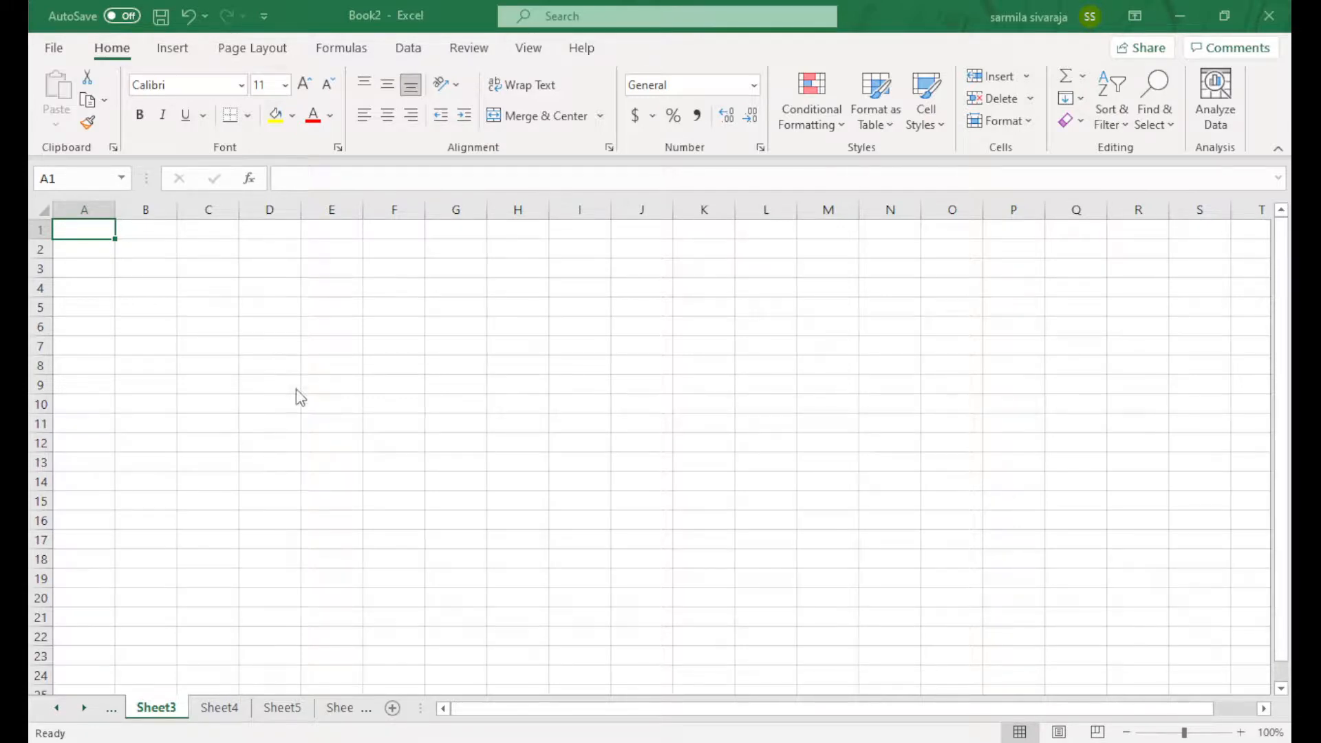
pyautogui.click(340, 708)
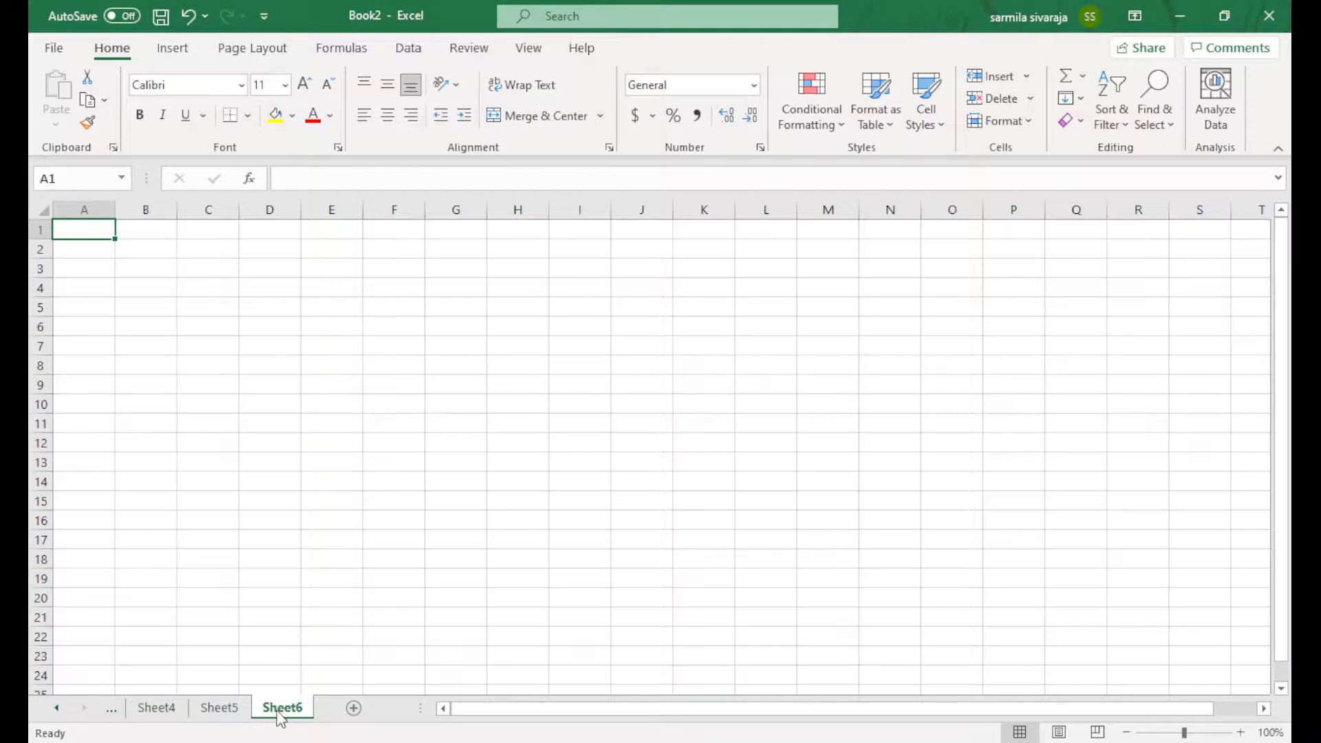
# Drag the tab splitter right to show more tabs, then return to Sheet6
pyautogui.click(171, 712)
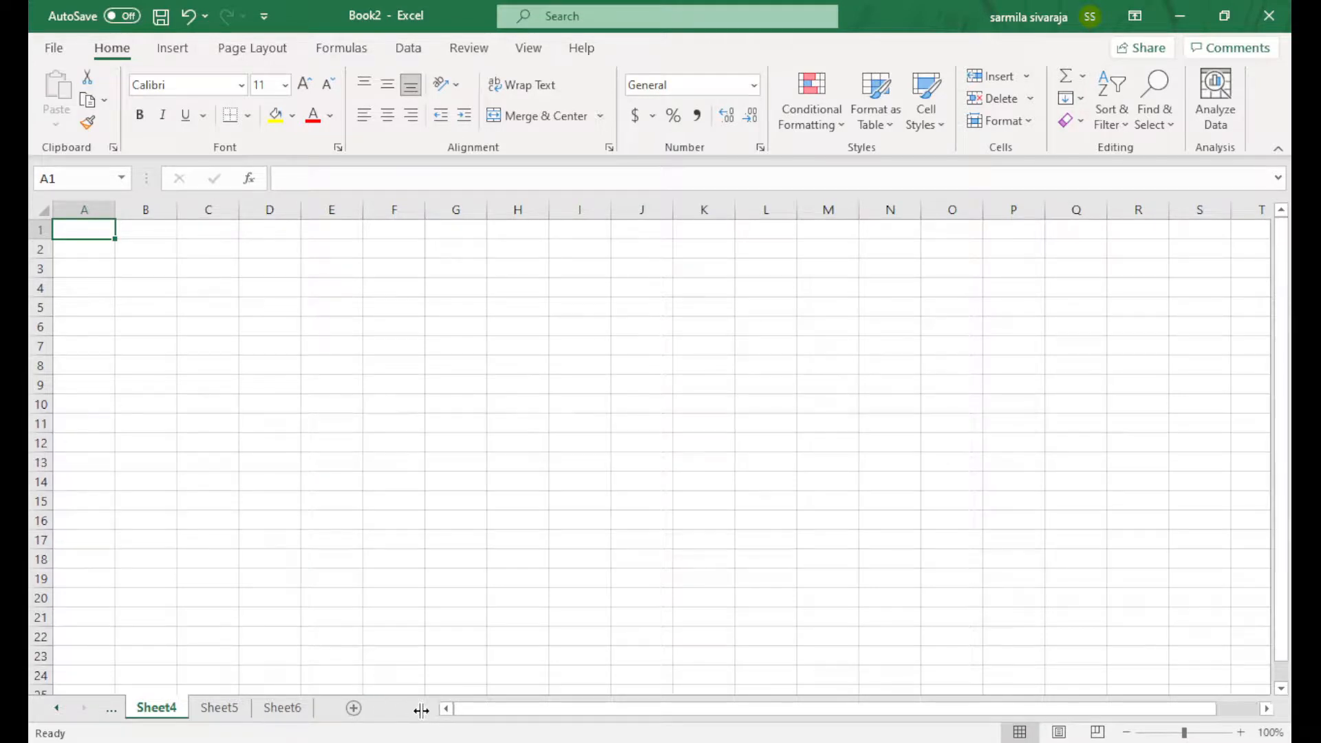
pyautogui.moveTo(423, 709); pyautogui.dragTo(878, 709)
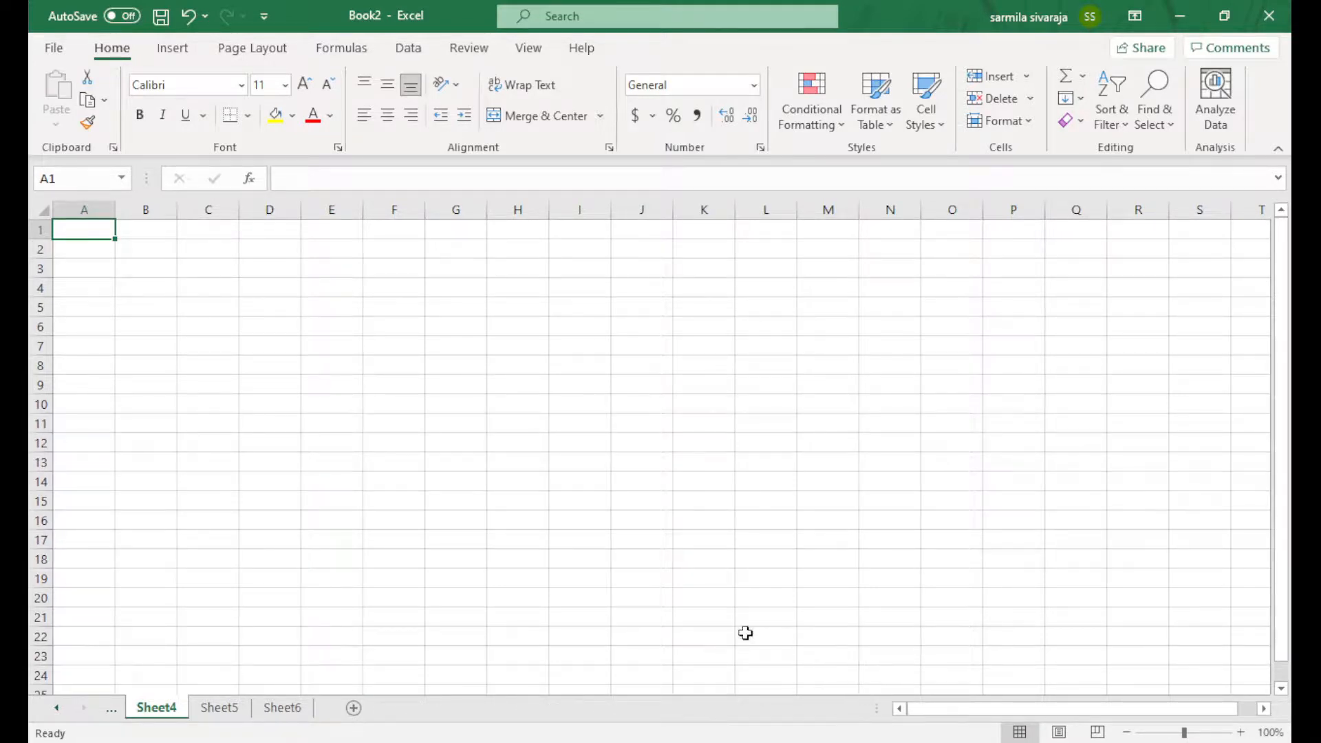
pyautogui.click(603, 563)
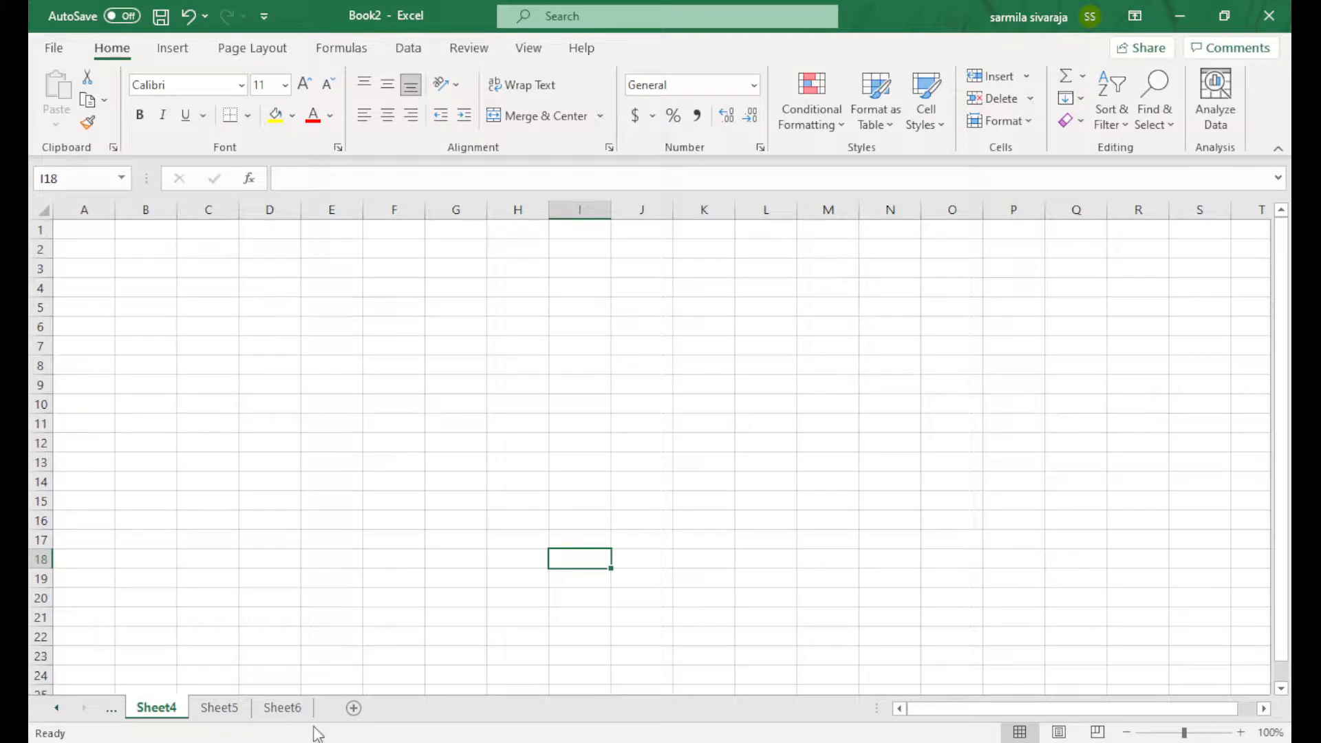
pyautogui.click(283, 710)
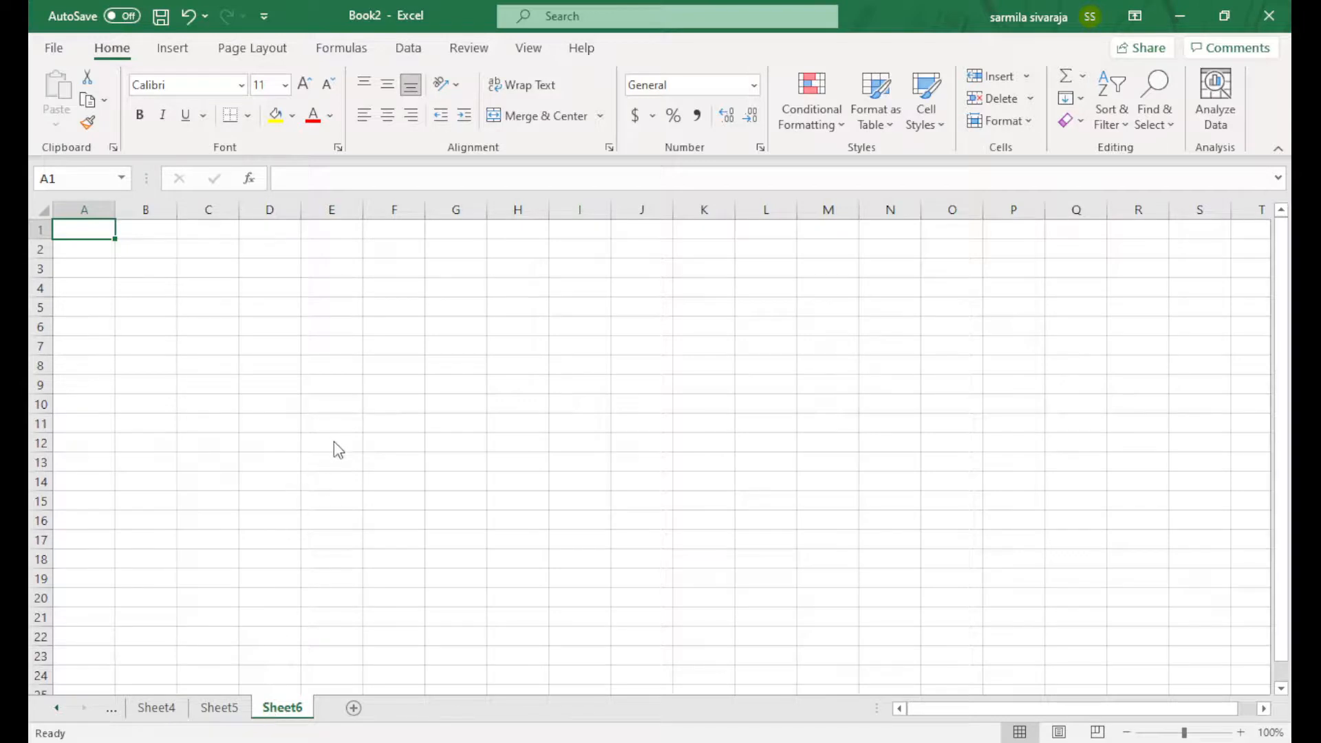
# Remove Sheet6, retitle Sheet5 as gggggg, and place it ahead of Sheet3 via Move or Copy
pyautogui.click(338, 478)
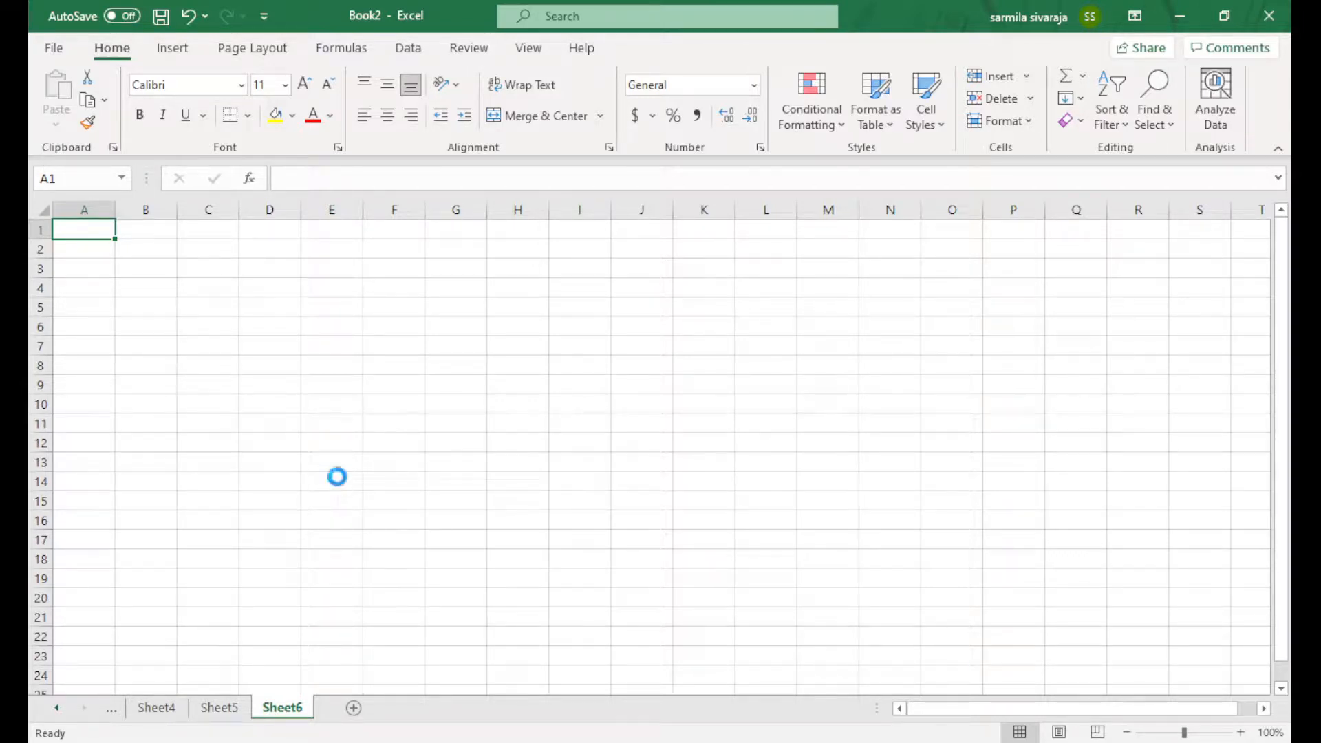
pyautogui.rightClick(212, 710)
pyautogui.click(277, 499)
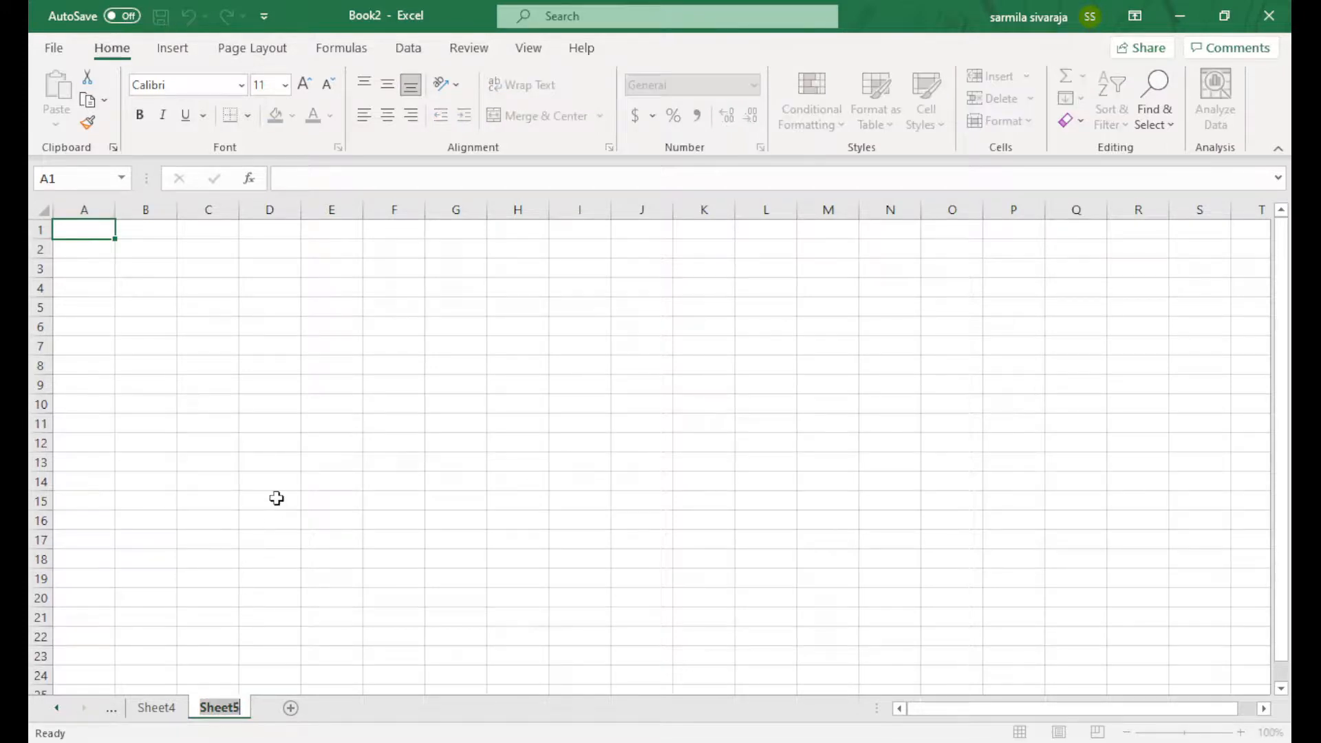
pyautogui.write('gggggg')
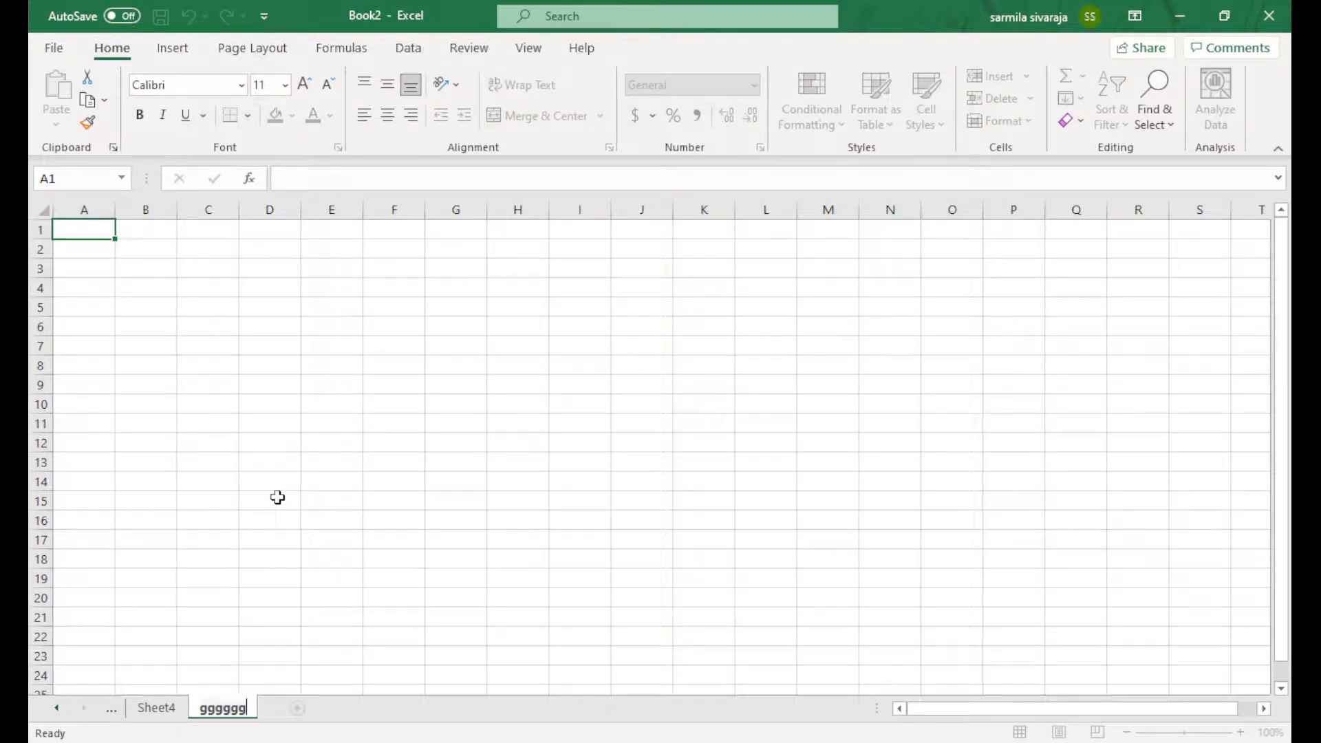
pyautogui.press('Return')
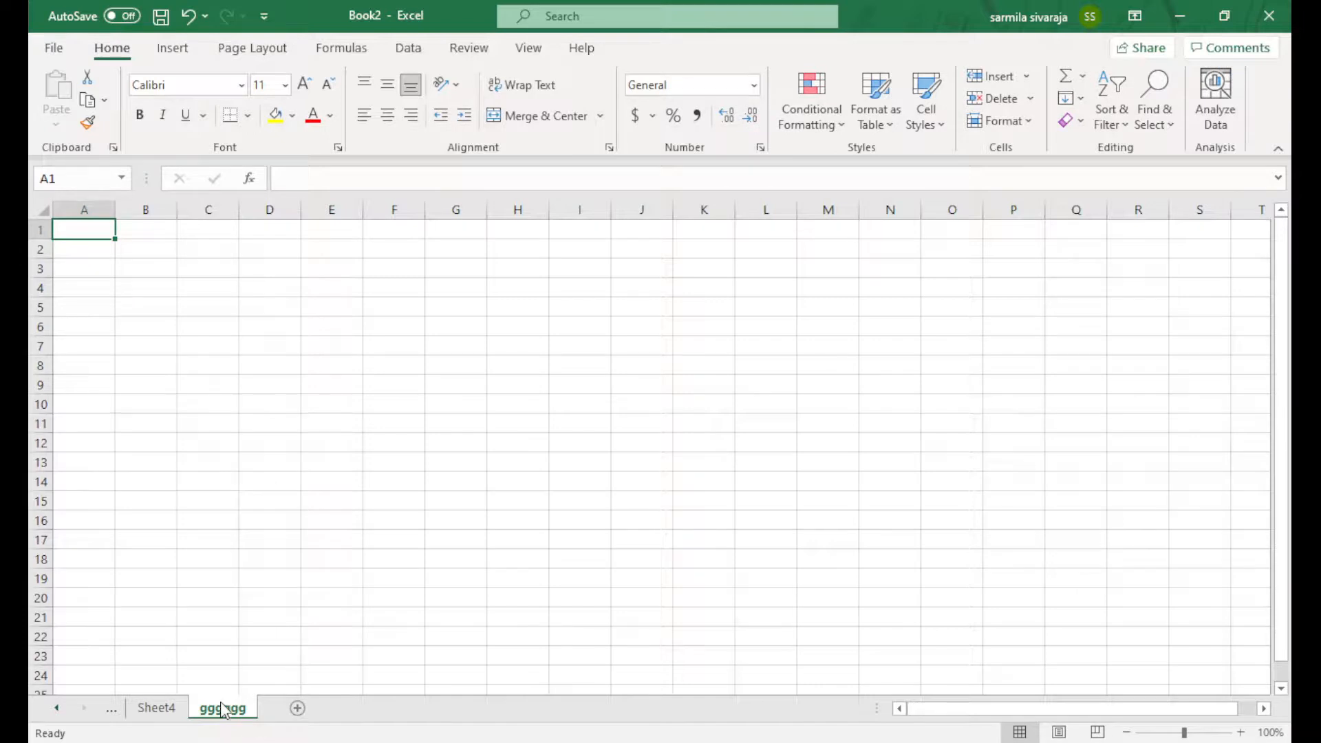
pyautogui.click(319, 521)
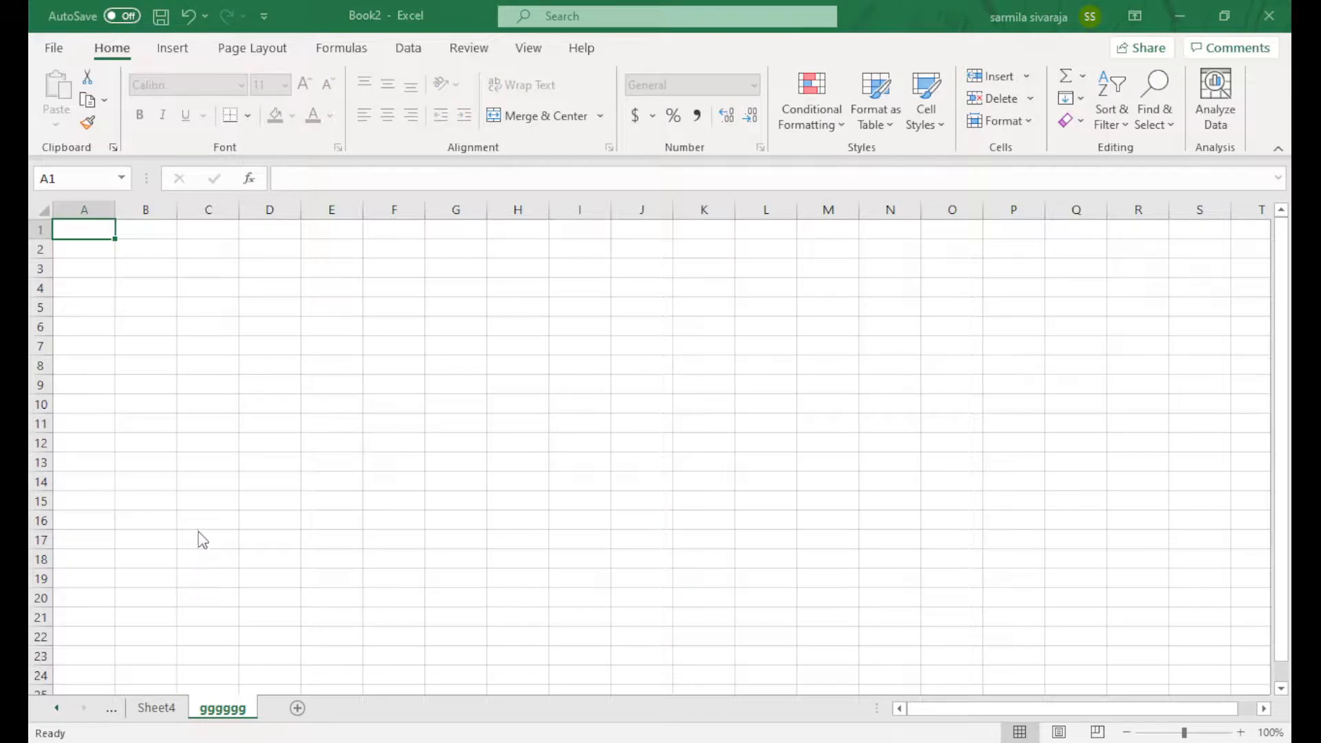
pyautogui.click(336, 667)
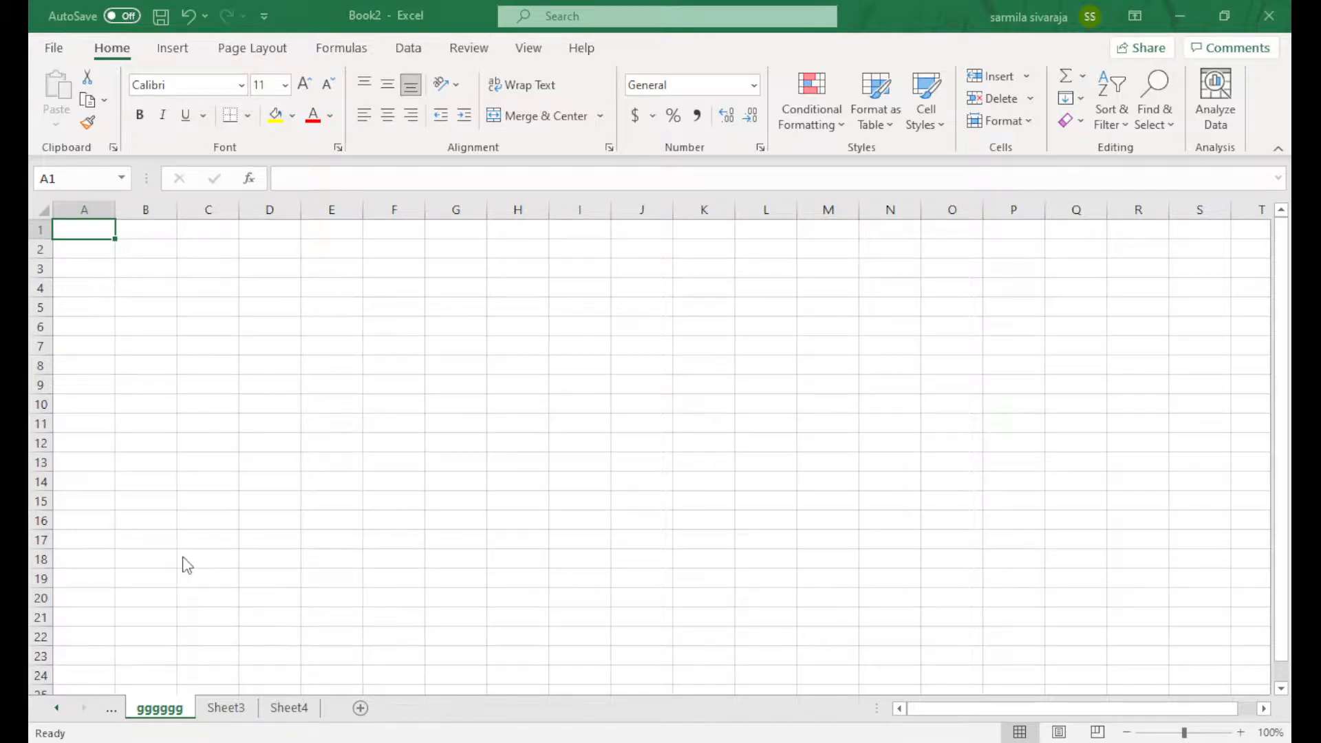
# Enter dfsdgfg in cell F8 of the gggggg sheet
pyautogui.click(255, 639)
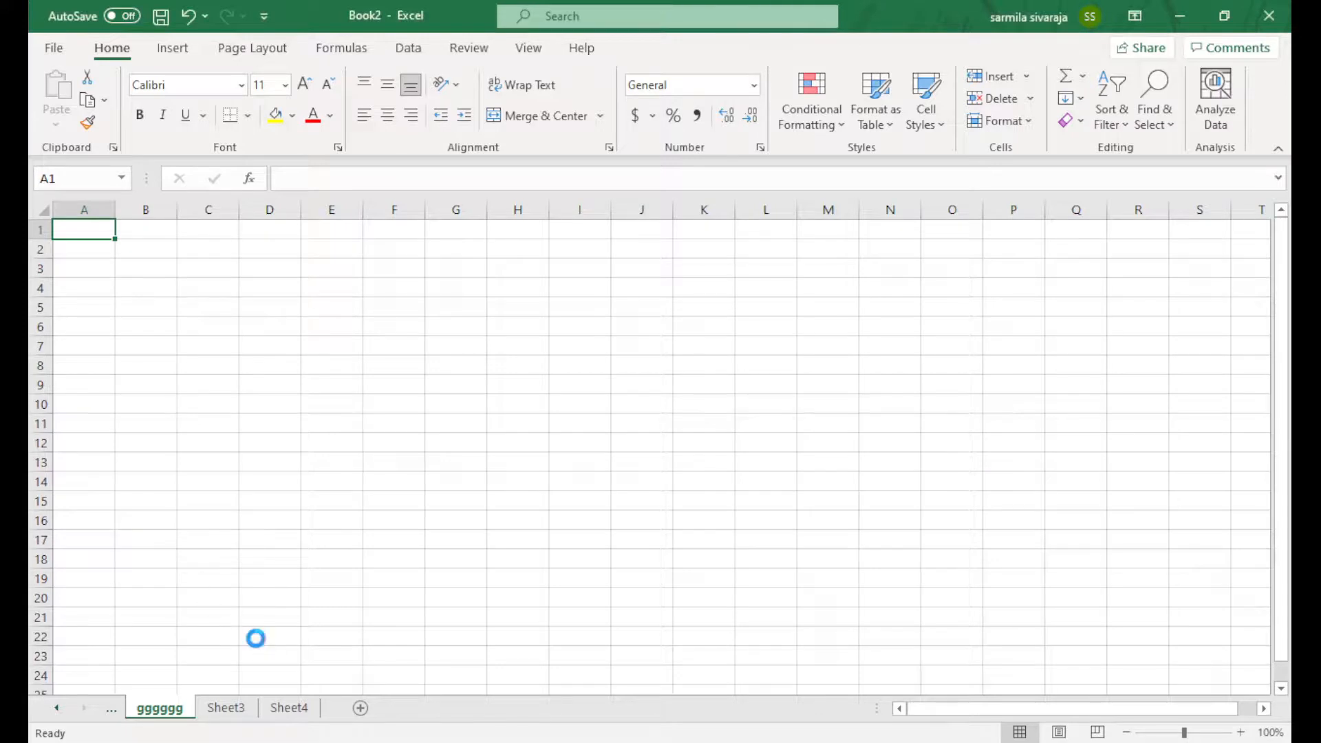
pyautogui.click(131, 306)
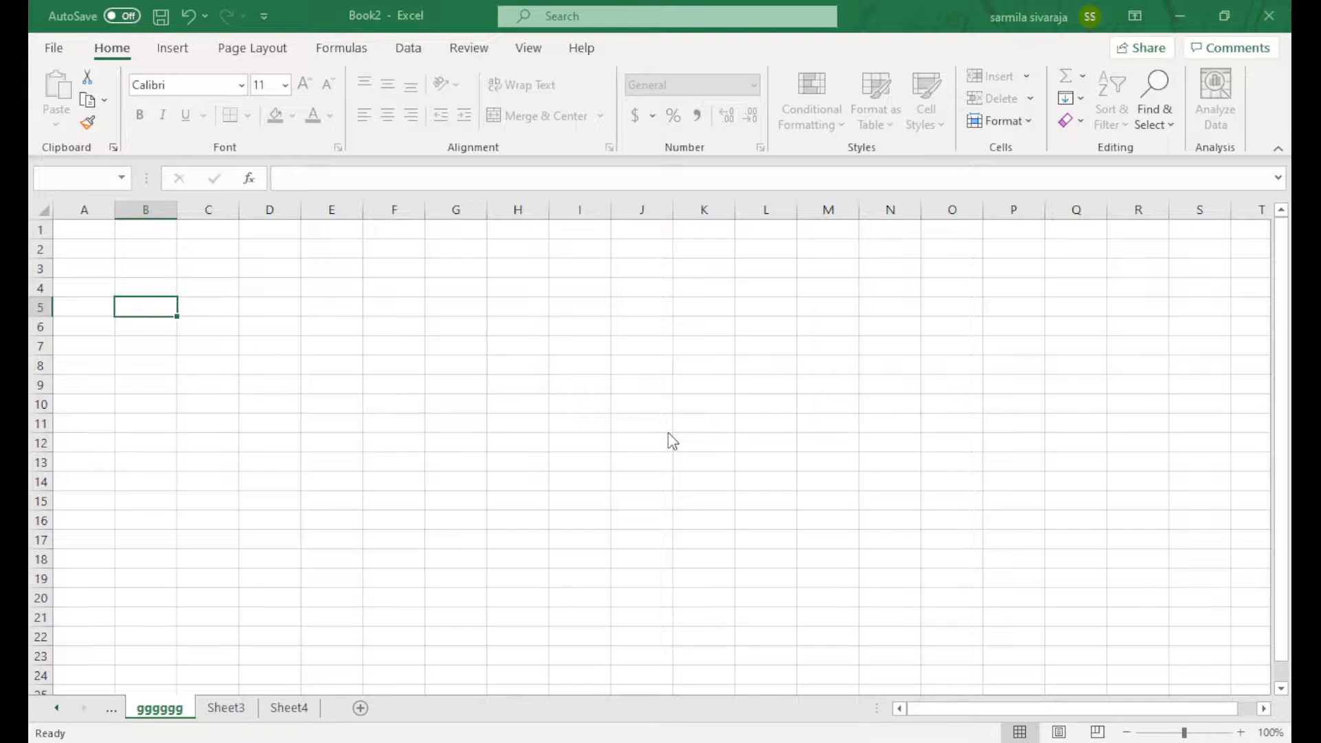
pyautogui.click(383, 358)
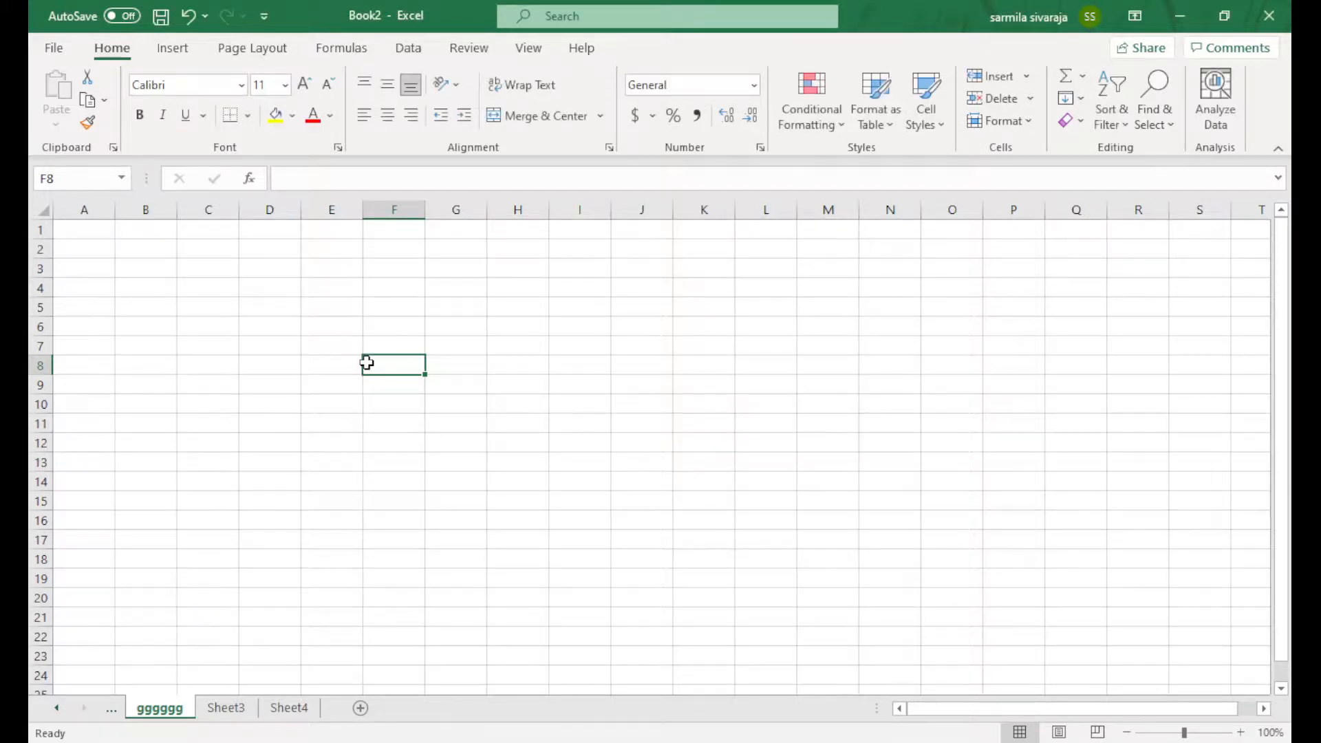
pyautogui.write('dfsdgfg')
pyautogui.click(448, 443)
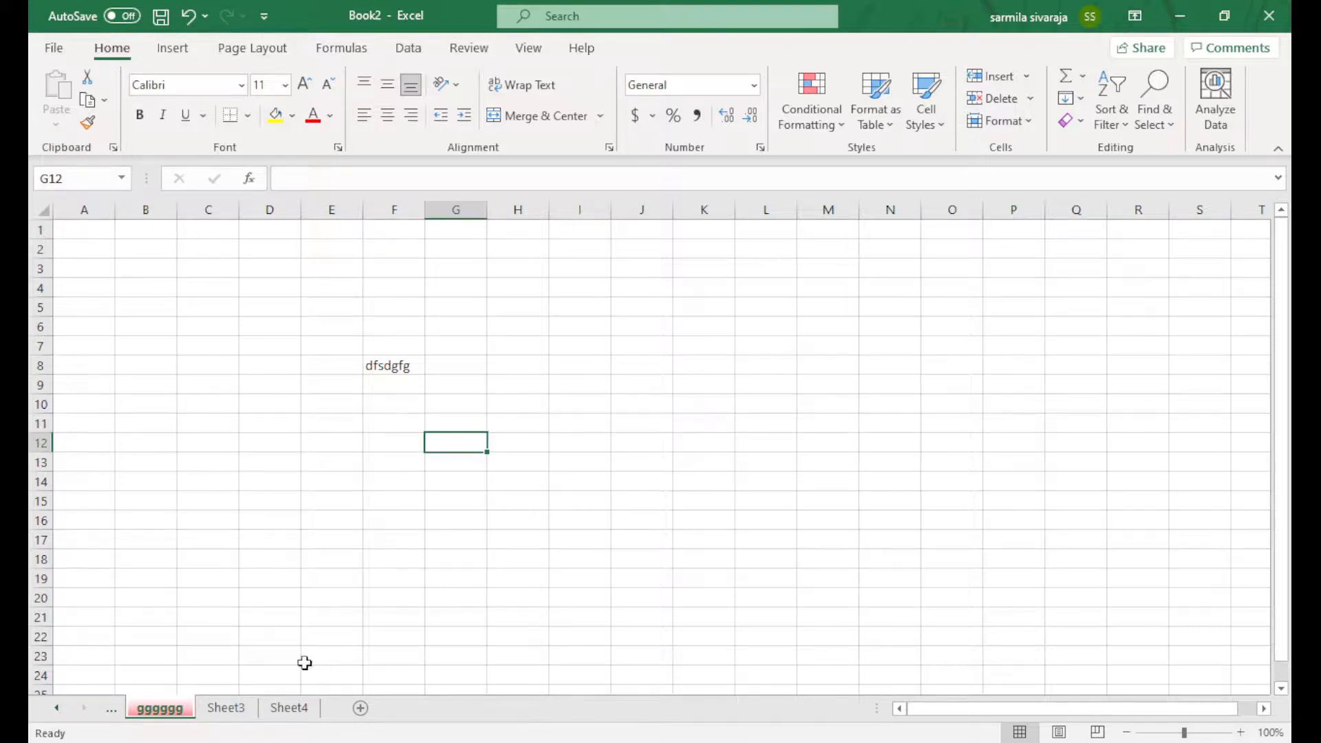
# Hide Sheet3, then unhide it and drag its tab between gggggg and Sheet4
pyautogui.click(227, 708)
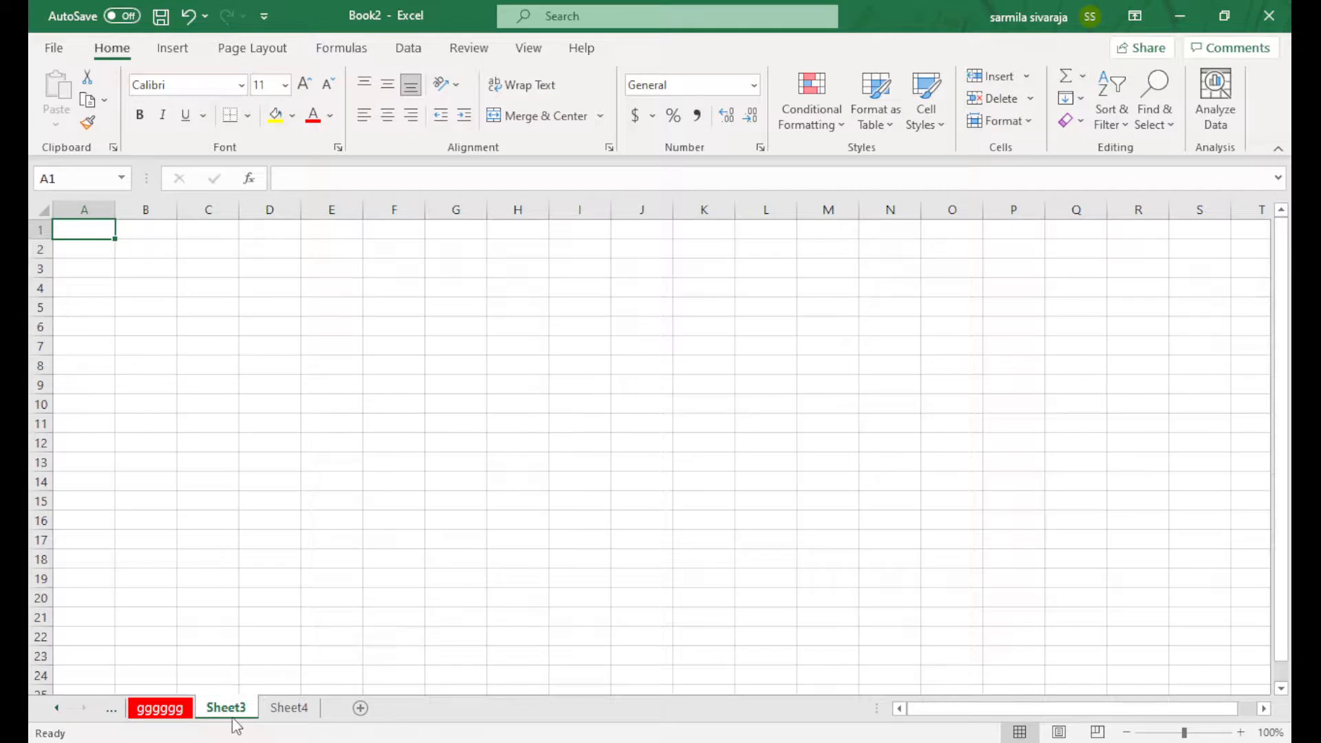
pyautogui.click(284, 641)
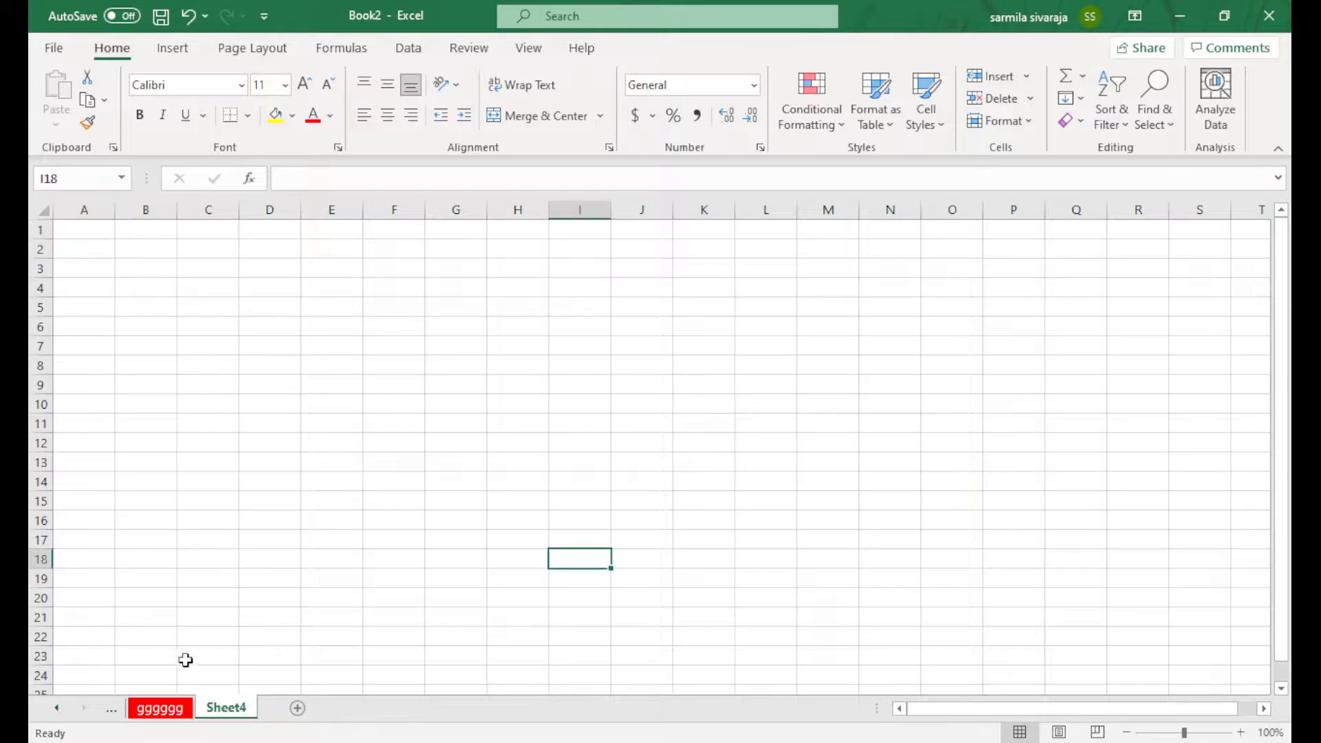
pyautogui.click(183, 709)
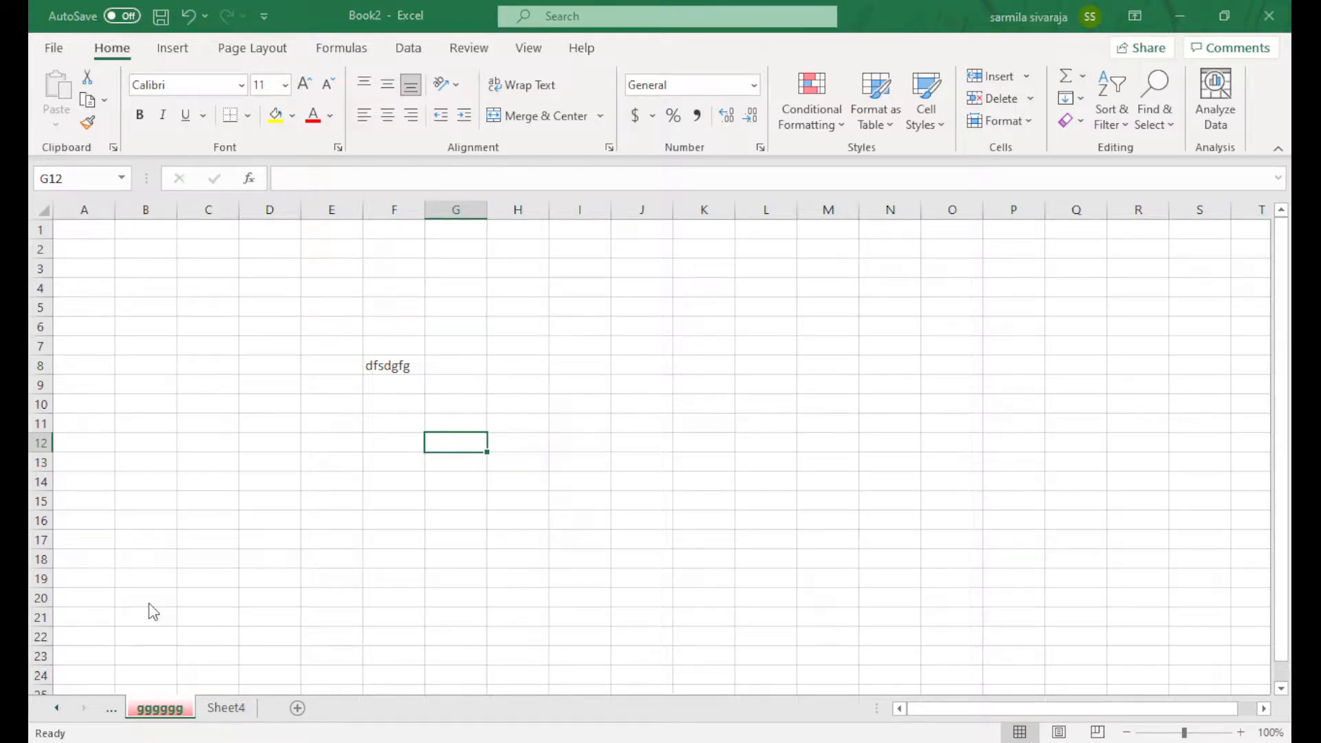
pyautogui.click(298, 708)
pyautogui.moveTo(297, 710); pyautogui.dragTo(227, 715)
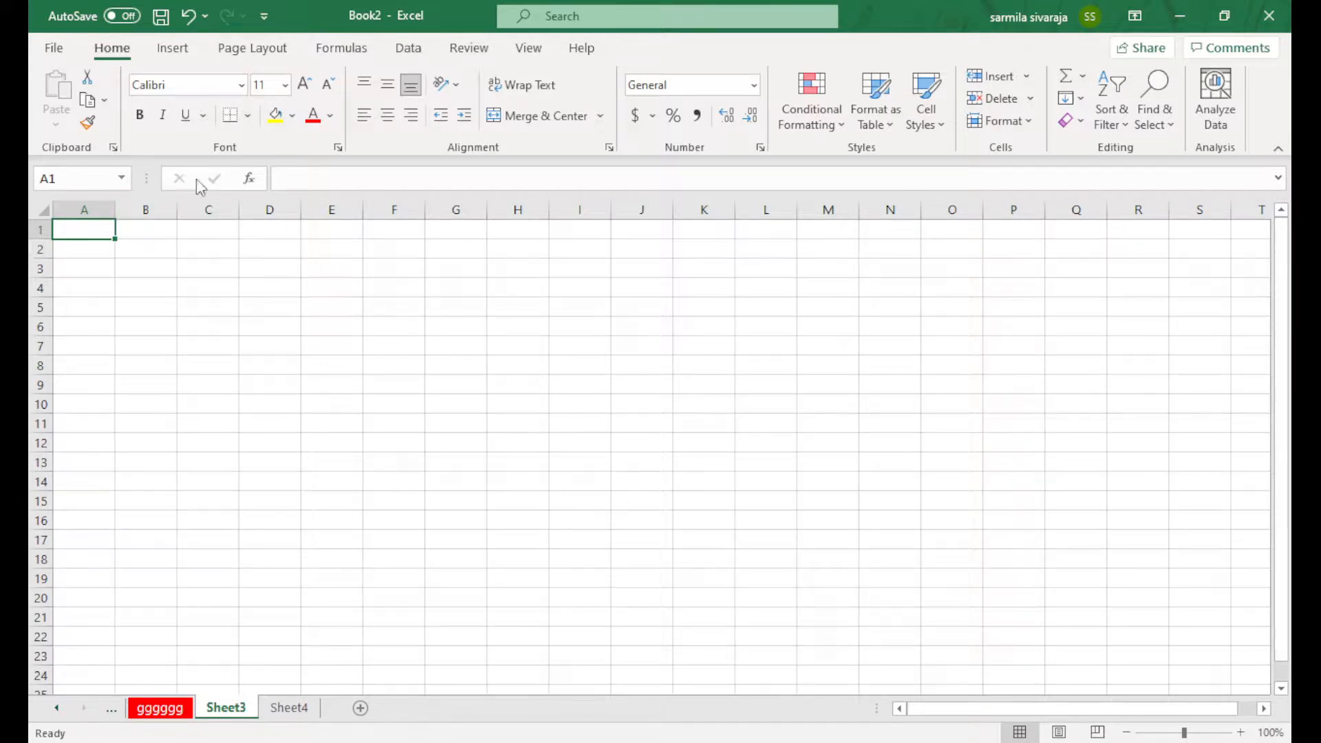
# Begin an Insert Function formula in A1, cancel it, then begin it again
pyautogui.click(250, 180)
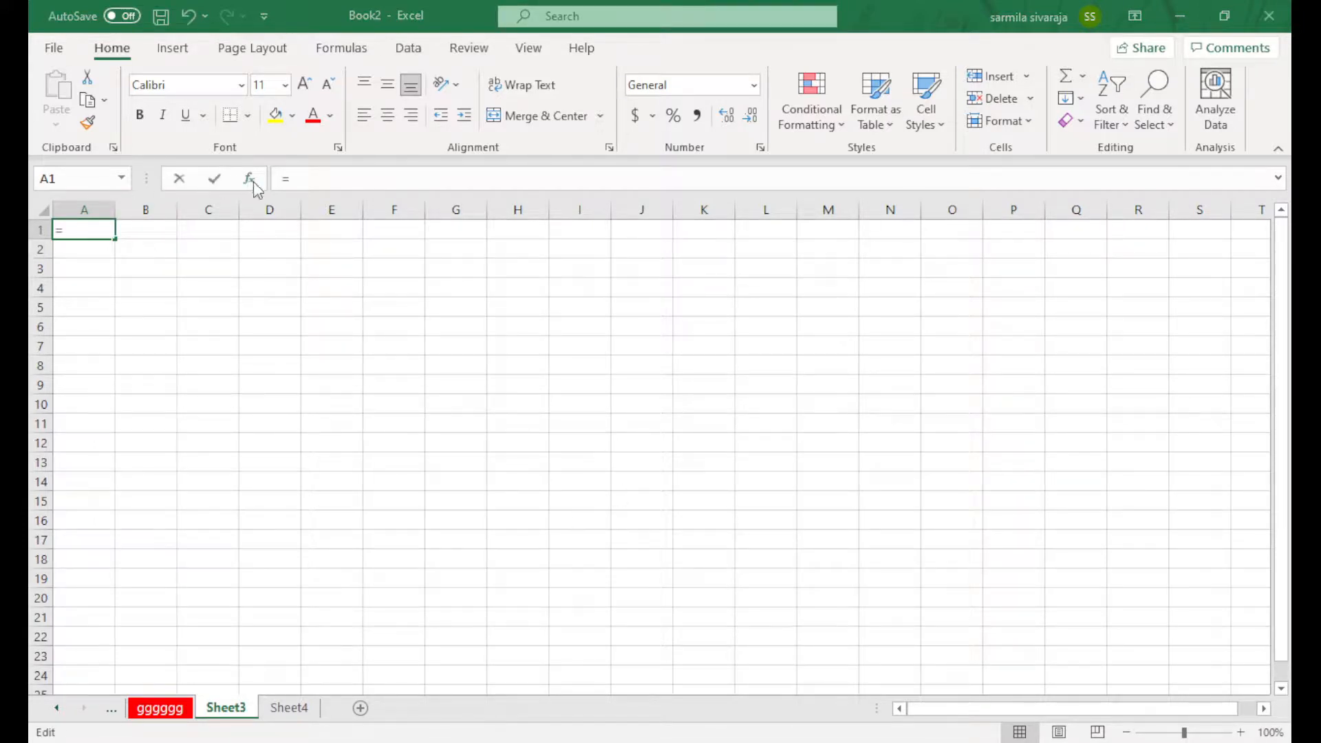
pyautogui.press('Escape')
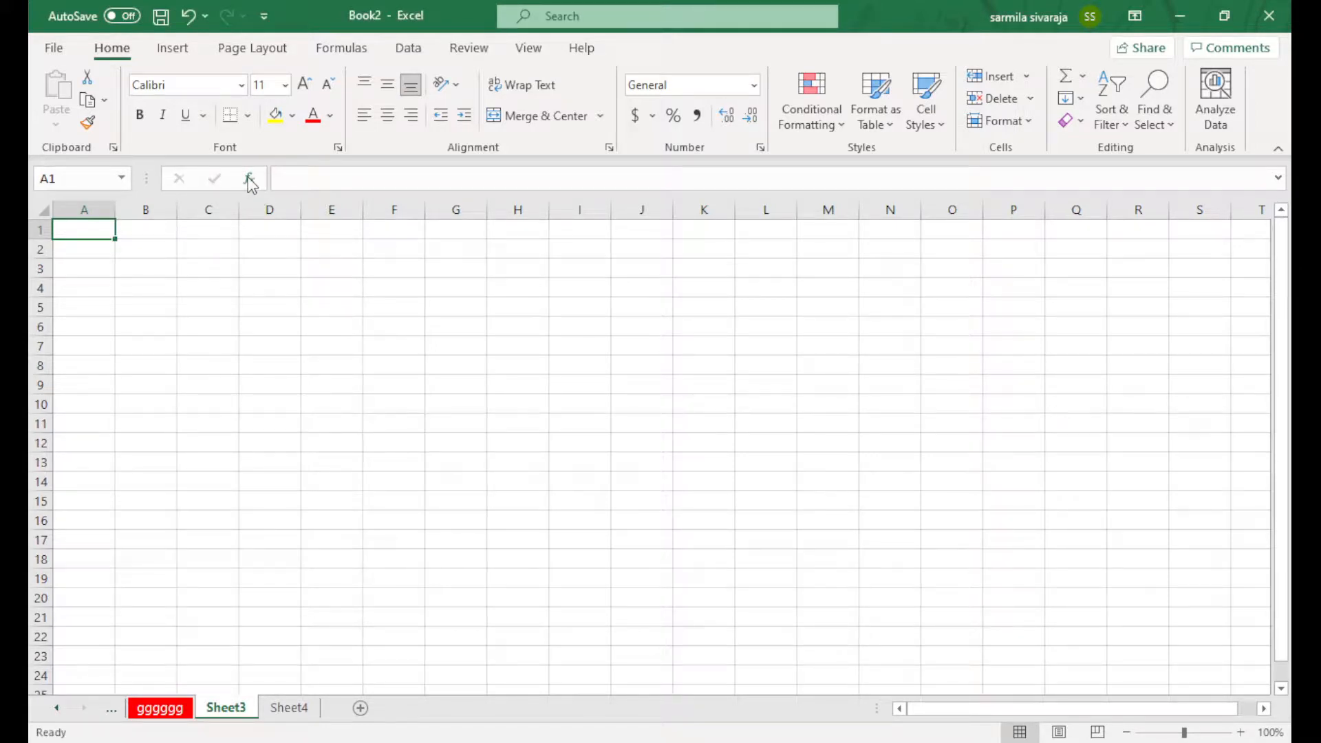
pyautogui.click(250, 180)
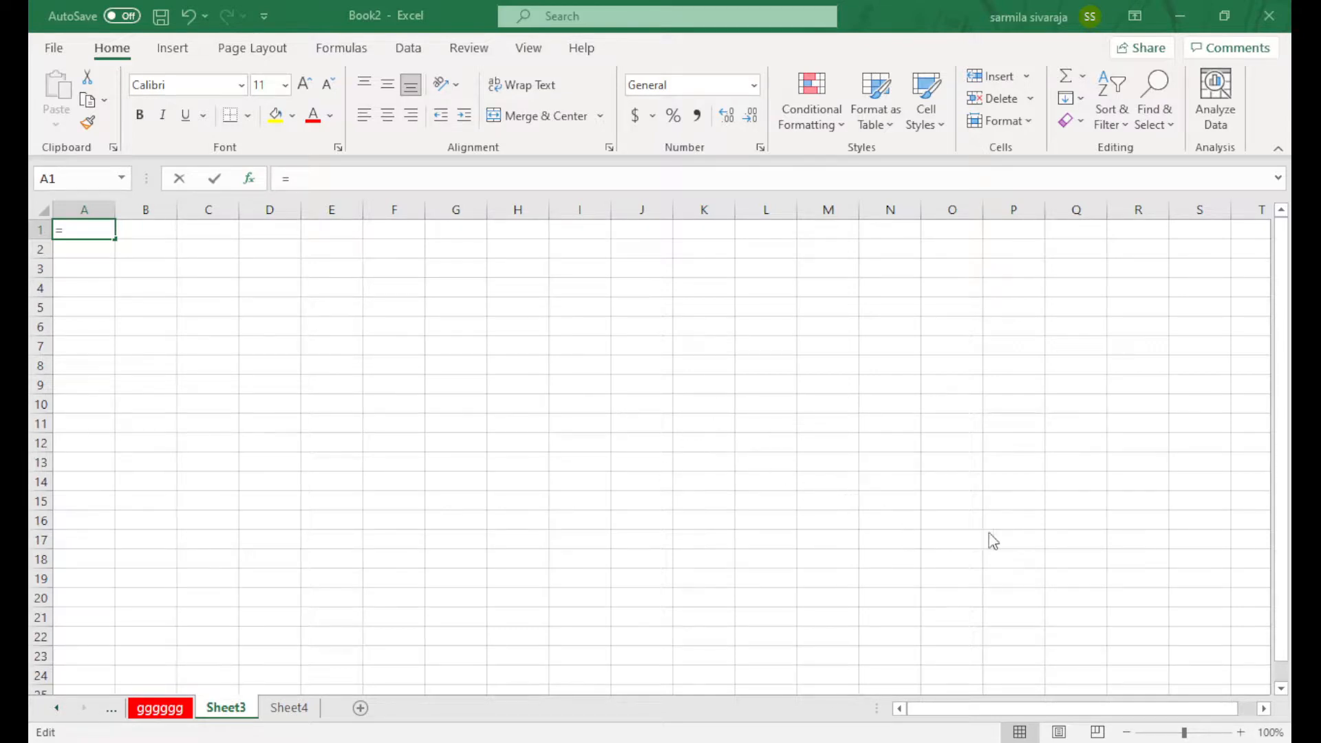
# Enter the sample text 'dfsgafg' in cell A1
pyautogui.press('Escape')
pyautogui.click(330, 180)
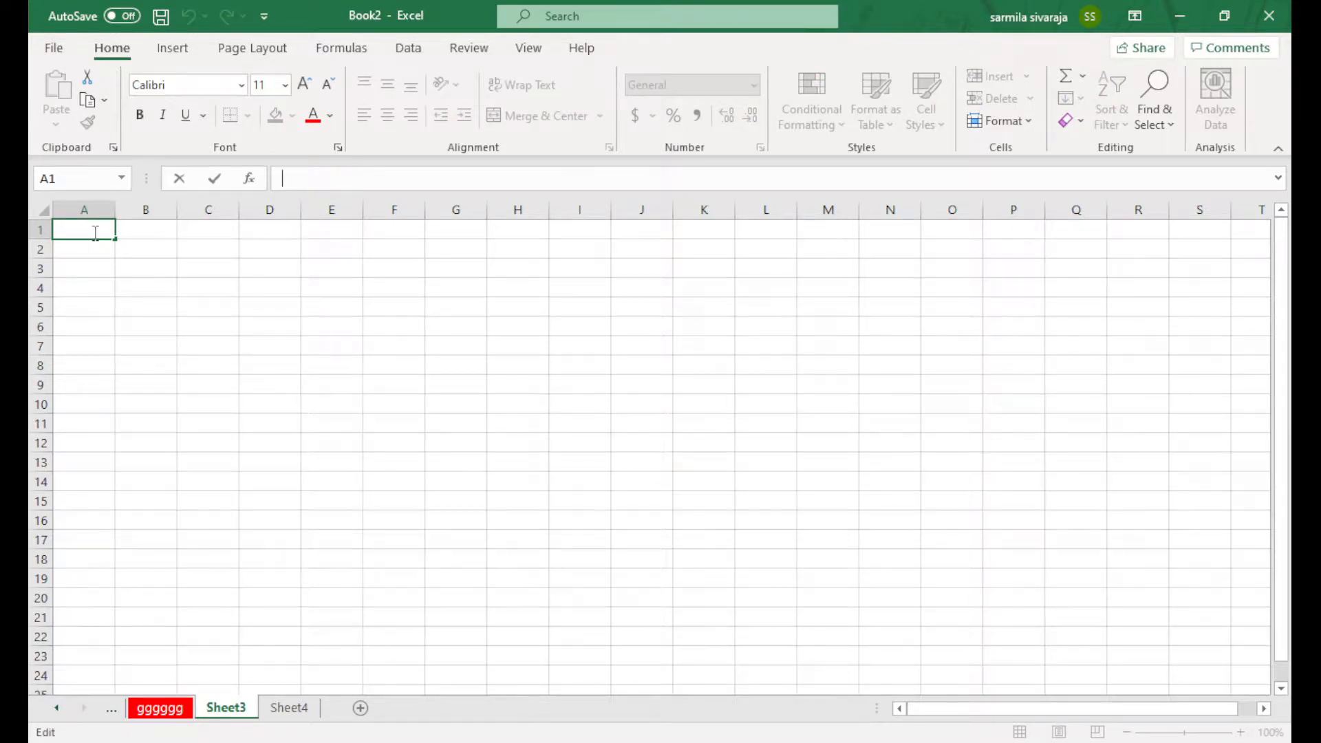
pyautogui.write('dfsgafg')
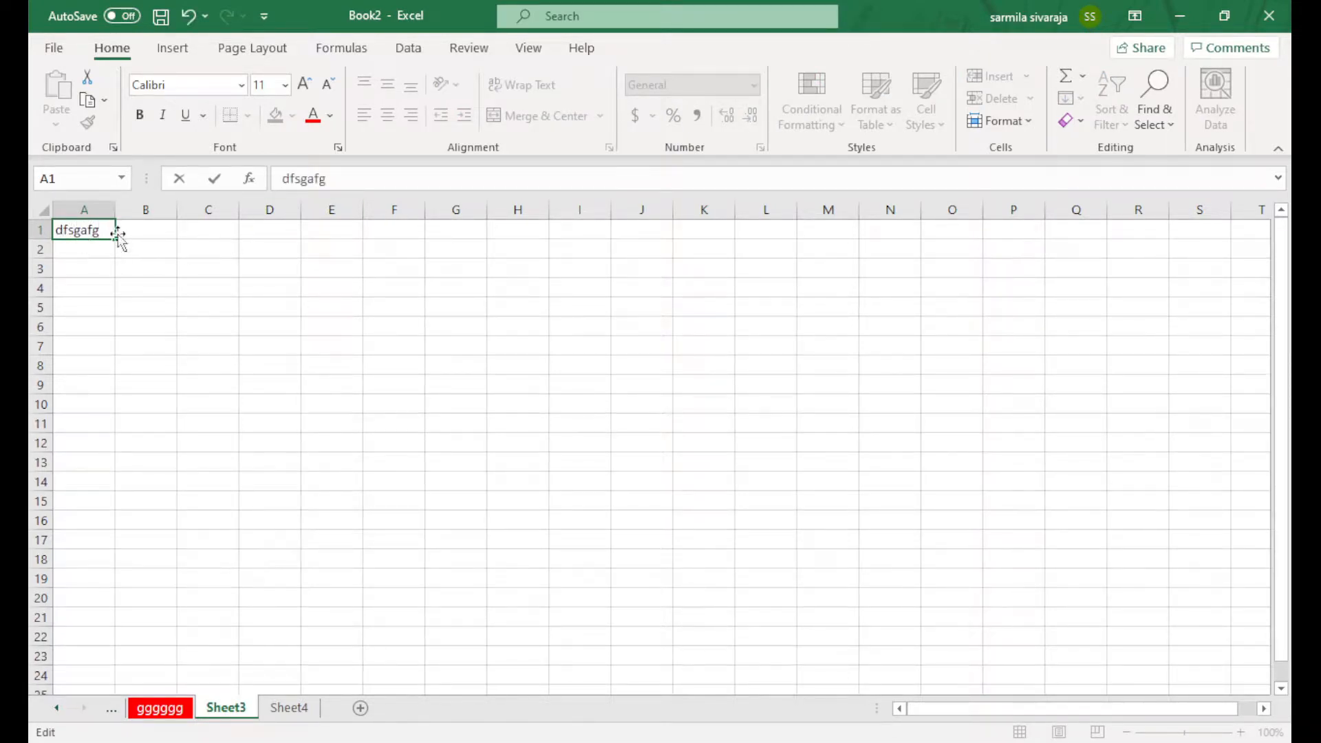
pyautogui.click(217, 305)
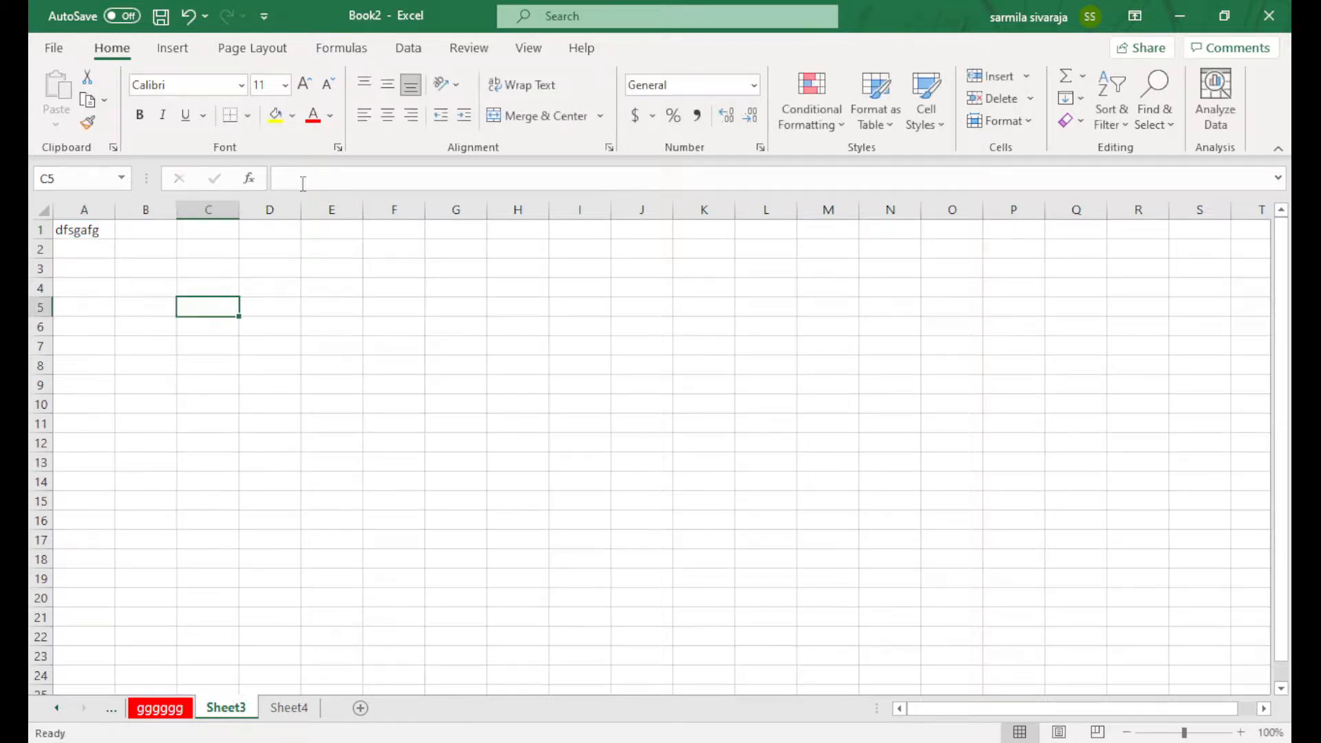
# Overwrite A1's text with 'gffdgfg'
pyautogui.click(57, 230)
pyautogui.moveTo(337, 180); pyautogui.dragTo(282, 181)
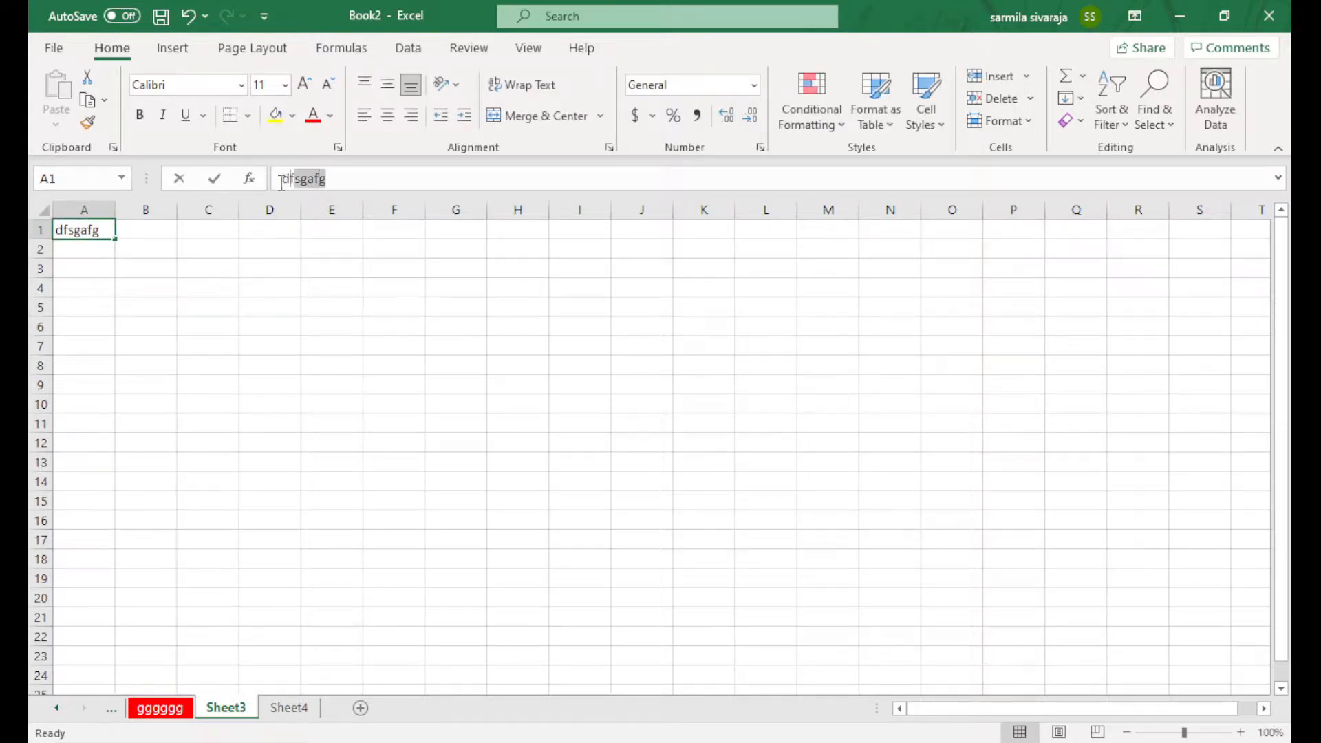
pyautogui.write('gffdgfg')
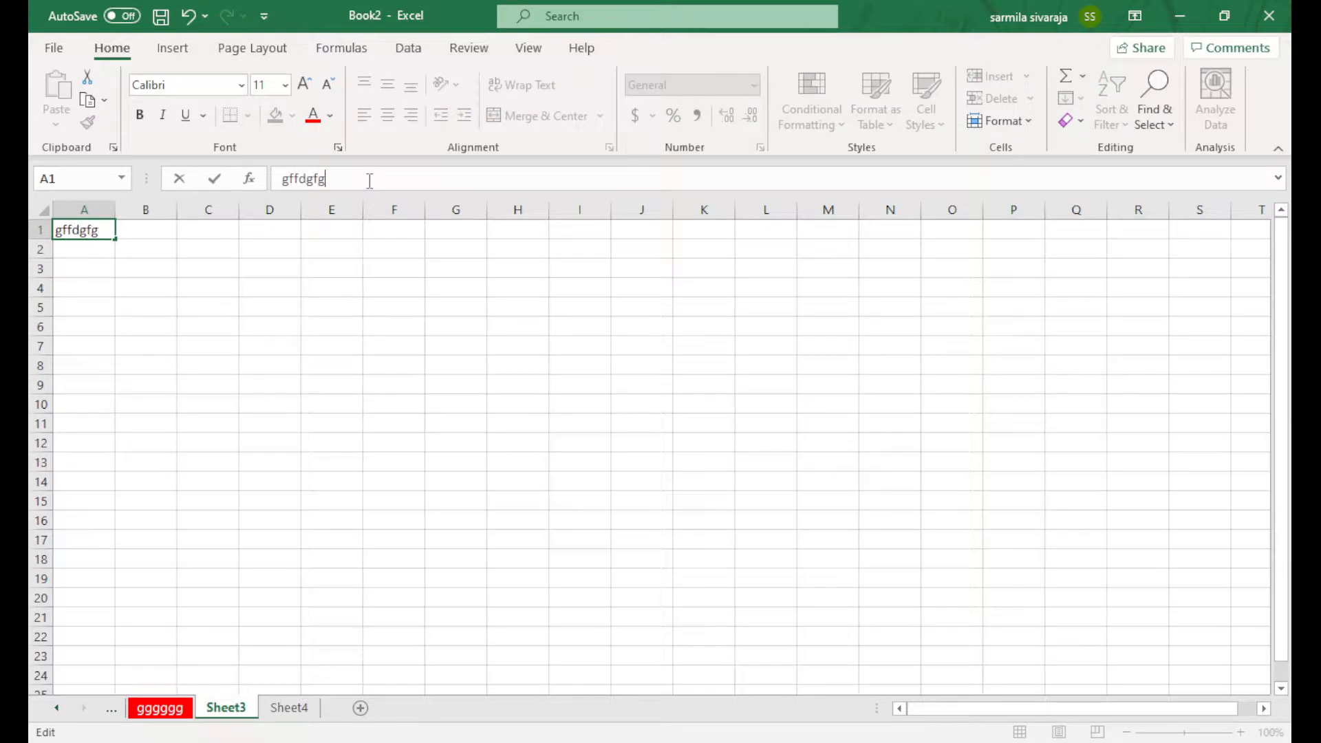
pyautogui.moveTo(364, 180); pyautogui.dragTo(273, 187)
# Start the A1 formula summing E2, I9:I10 and M13
pyautogui.write('=')
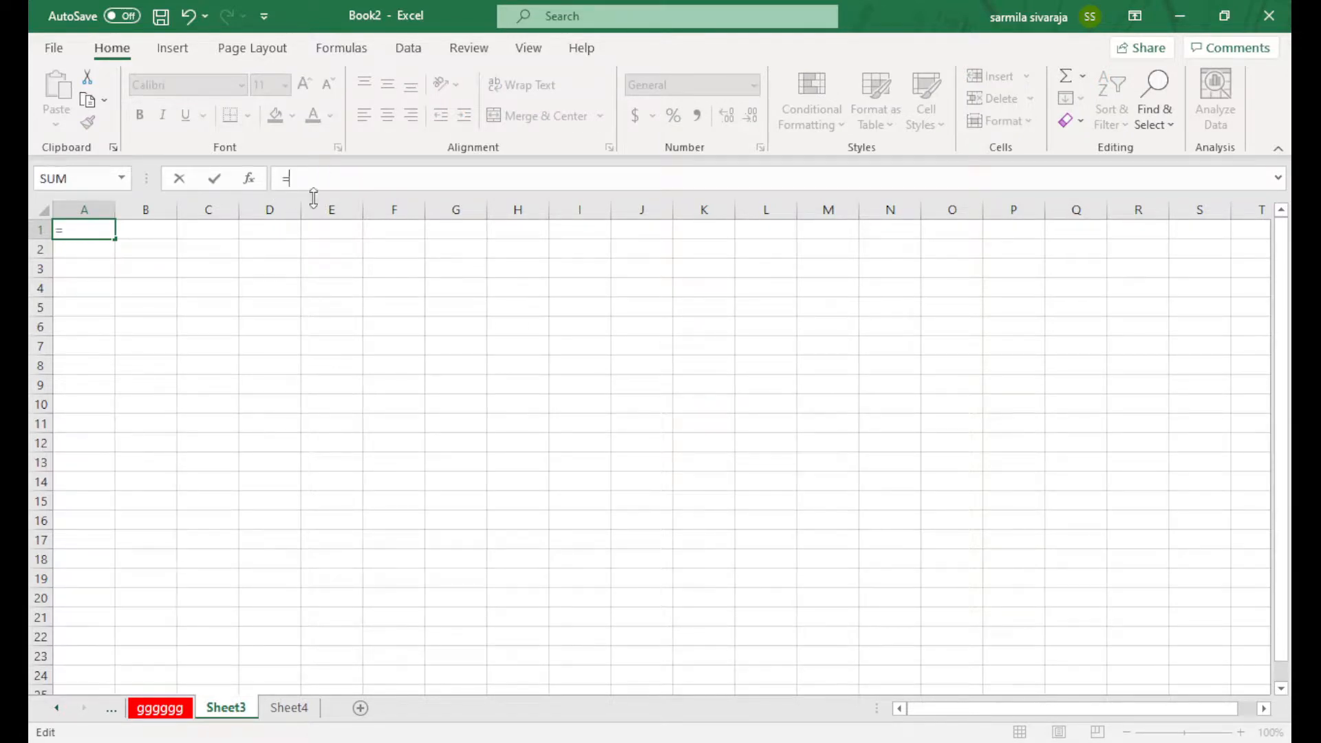
pyautogui.click(348, 250)
pyautogui.write('g')
pyautogui.press('BackSpace')
pyautogui.write('+')
pyautogui.click(553, 379)
pyautogui.write('+')
pyautogui.click(817, 461)
# Add R9, K7, O7 and G4 to the formula and commit it, showing 0
pyautogui.write('+')
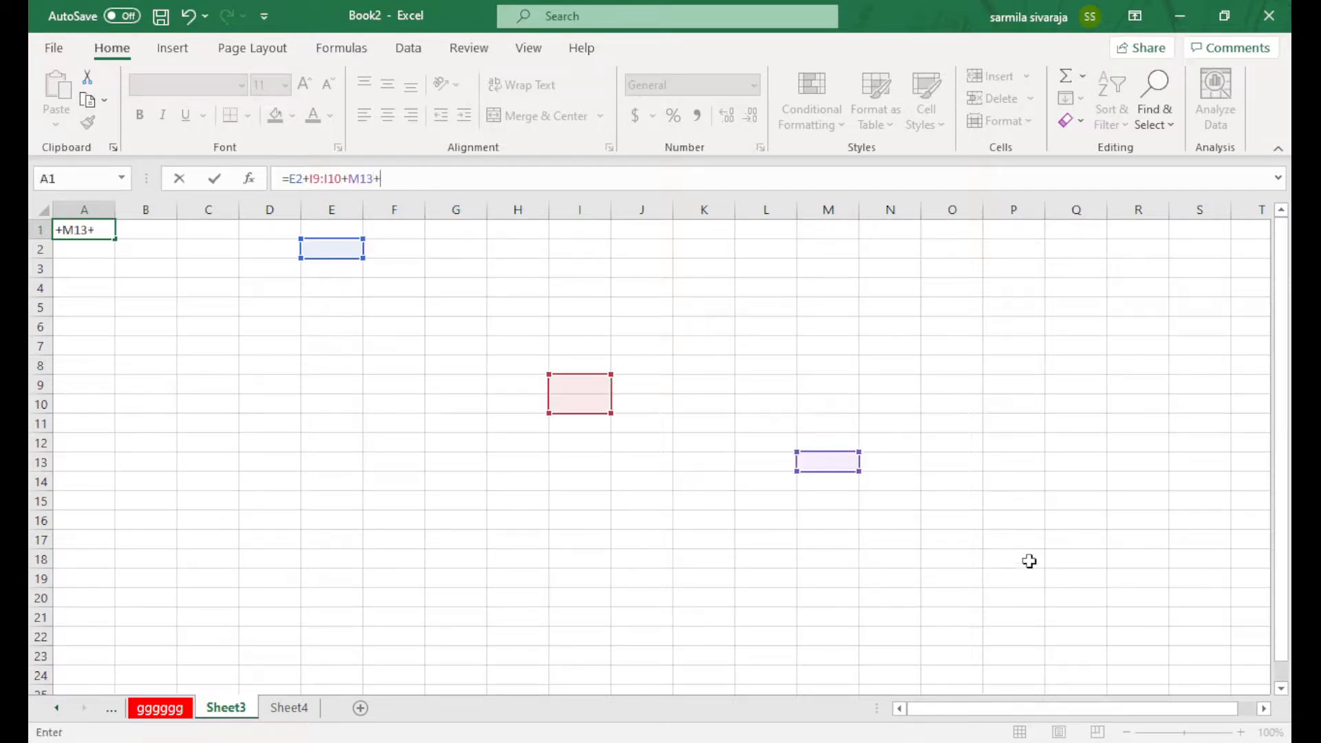
pyautogui.moveTo(1029, 560); pyautogui.dragTo(1037, 573)
pyautogui.click(1163, 563)
pyautogui.click(1132, 378)
pyautogui.write('+')
pyautogui.click(723, 342)
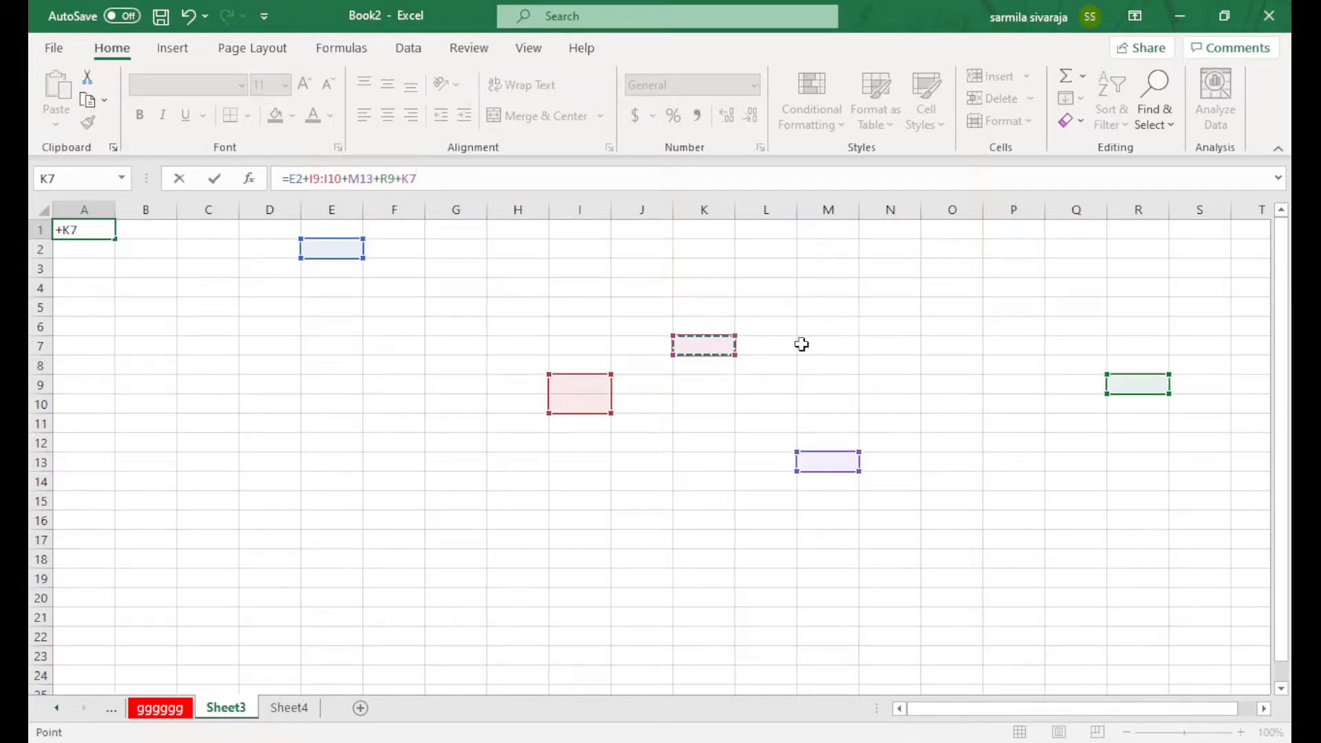
pyautogui.write('+')
pyautogui.click(932, 344)
pyautogui.write('+')
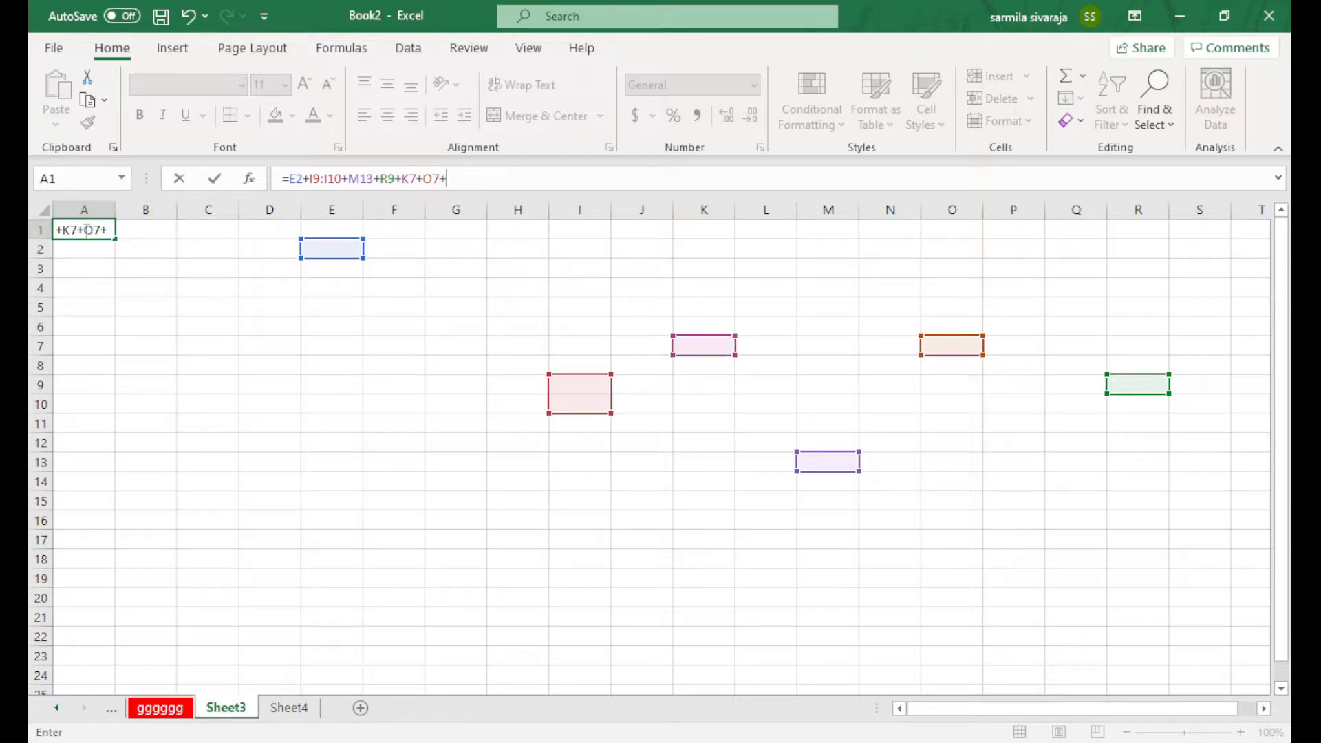
pyautogui.moveTo(466, 180); pyautogui.dragTo(266, 180)
pyautogui.click(568, 181)
pyautogui.click(481, 288)
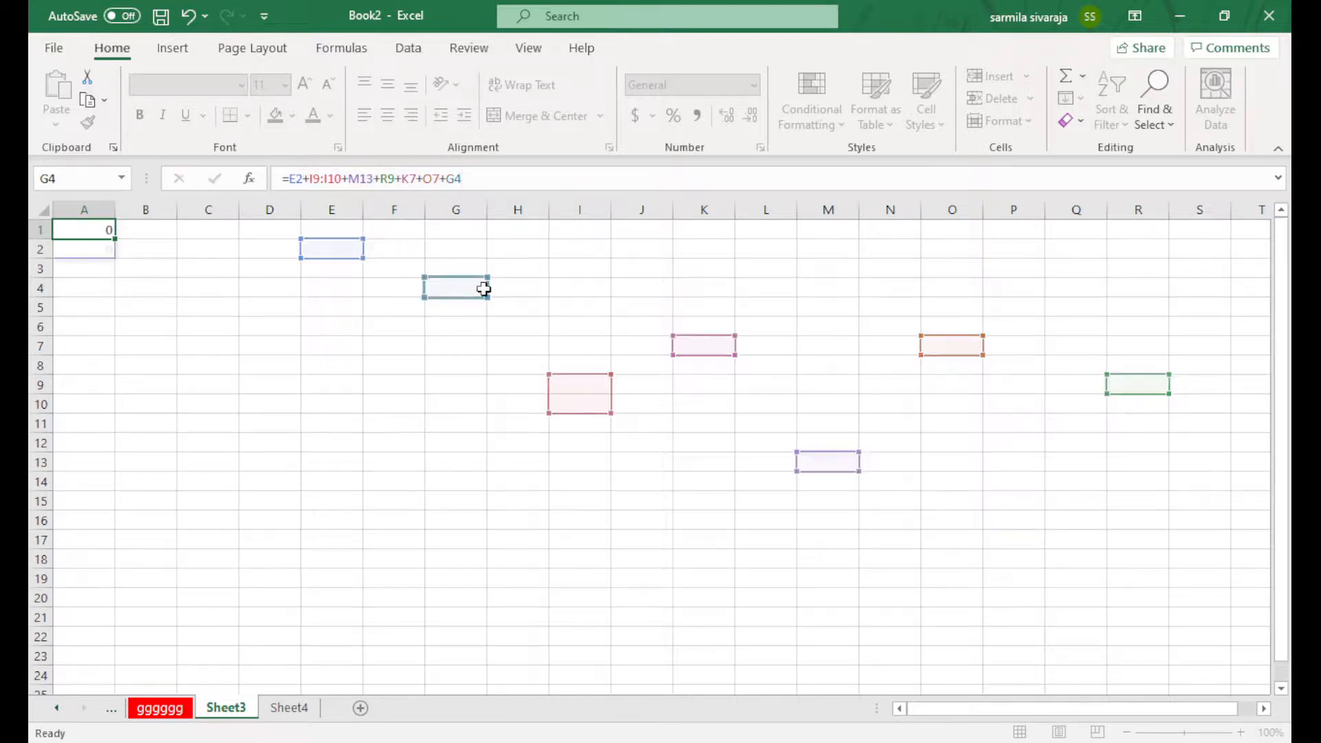
pyautogui.press('Return')
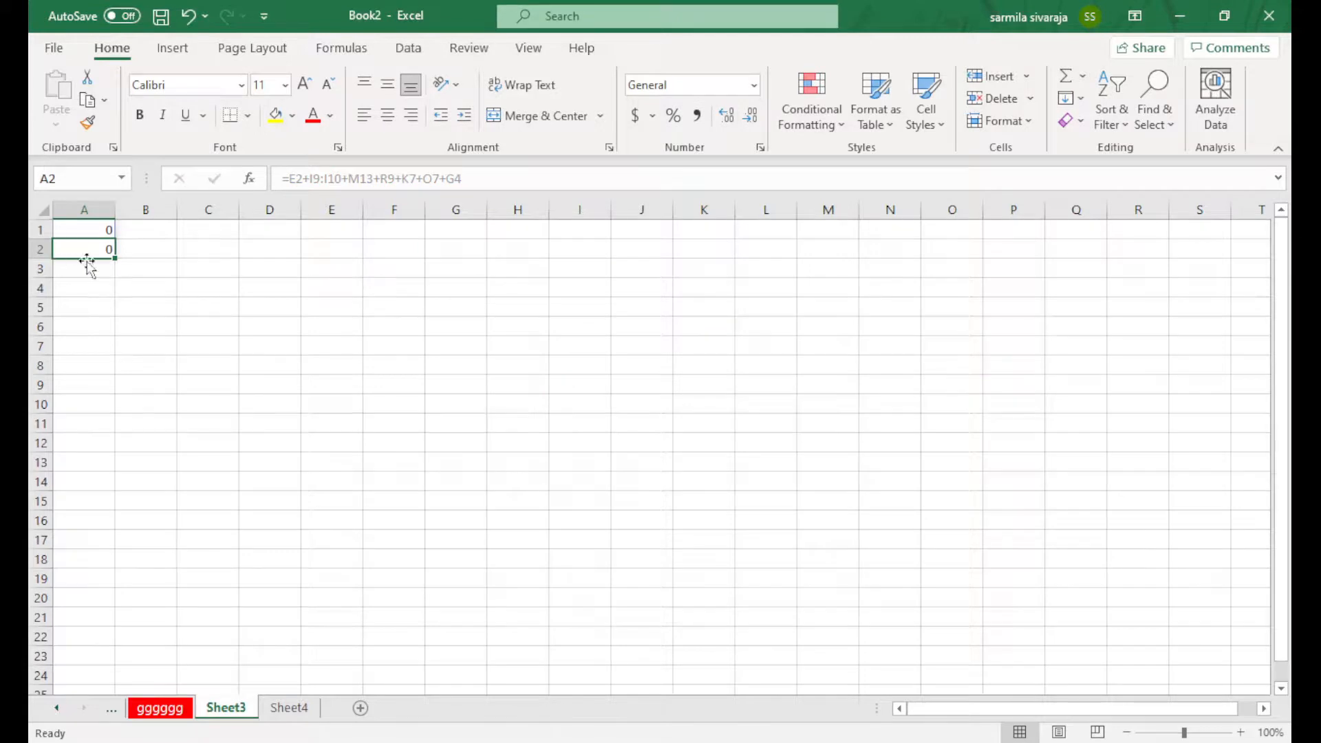
pyautogui.click(269, 270)
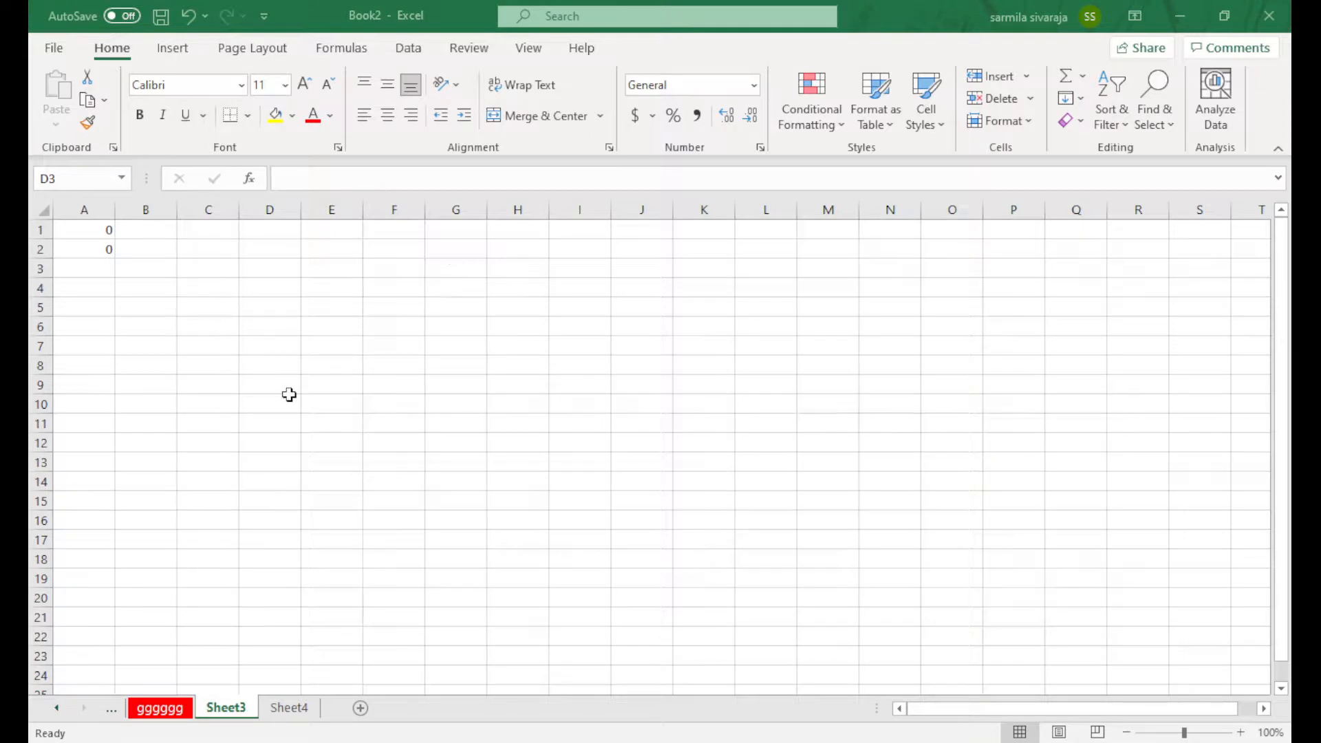
# Paste the copied marks table starting at cell A1
pyautogui.hotkey('ctrl', 'c')
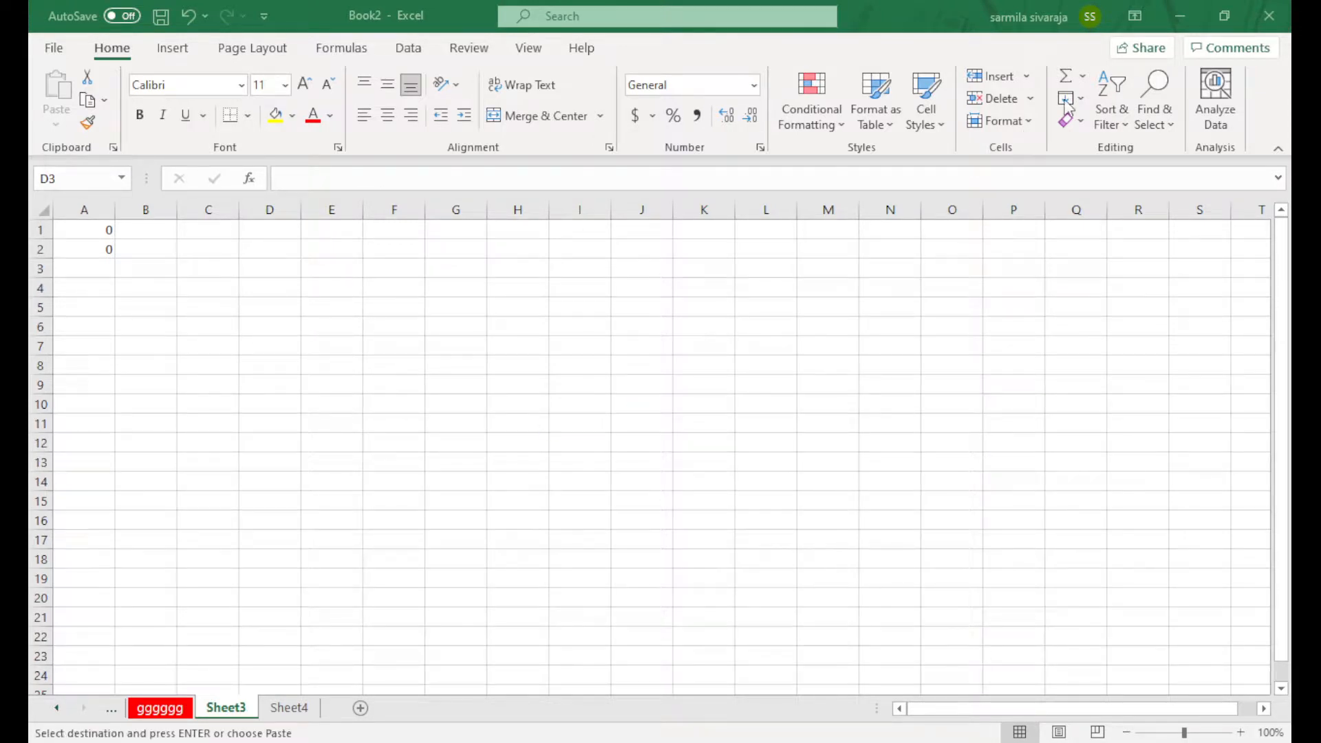
pyautogui.click(81, 228)
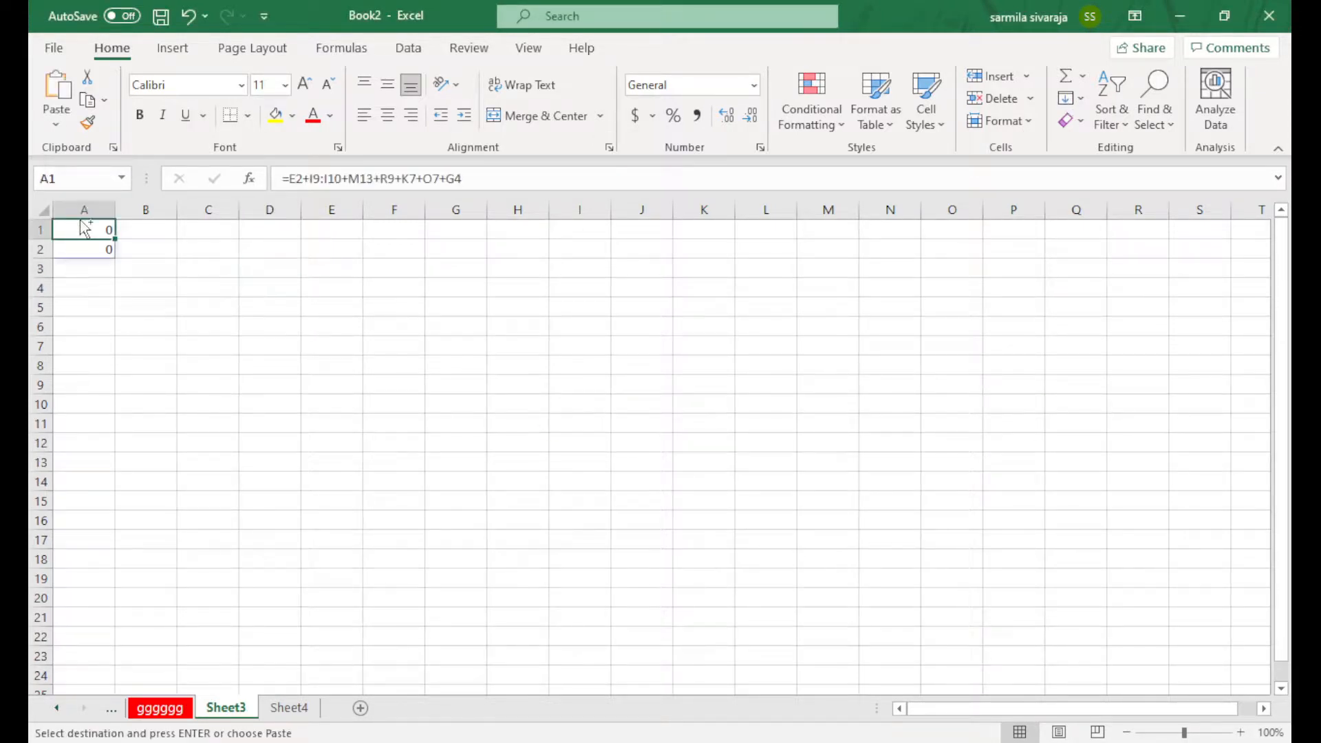
pyautogui.hotkey('ctrl', 'v')
pyautogui.click(542, 325)
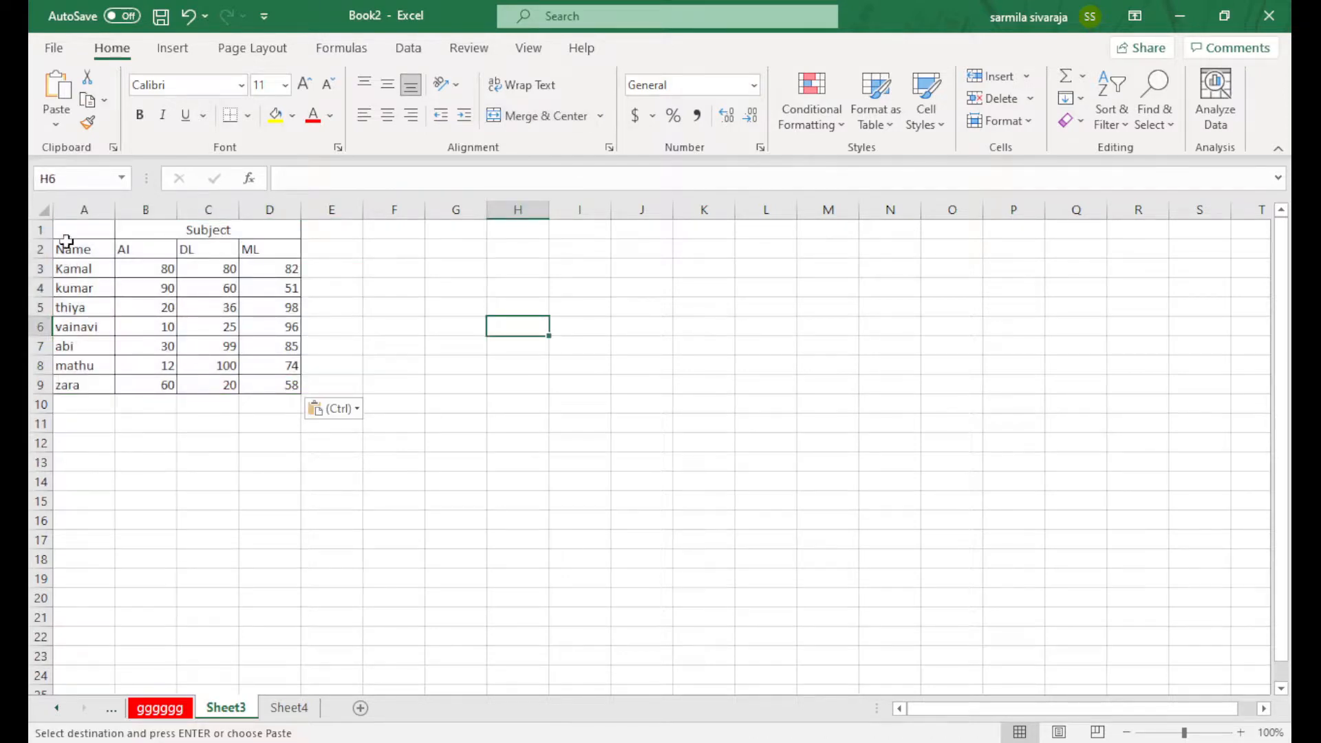
# Select the table A1:D9, apply underline, then undo it
pyautogui.moveTo(66, 237); pyautogui.dragTo(290, 388)
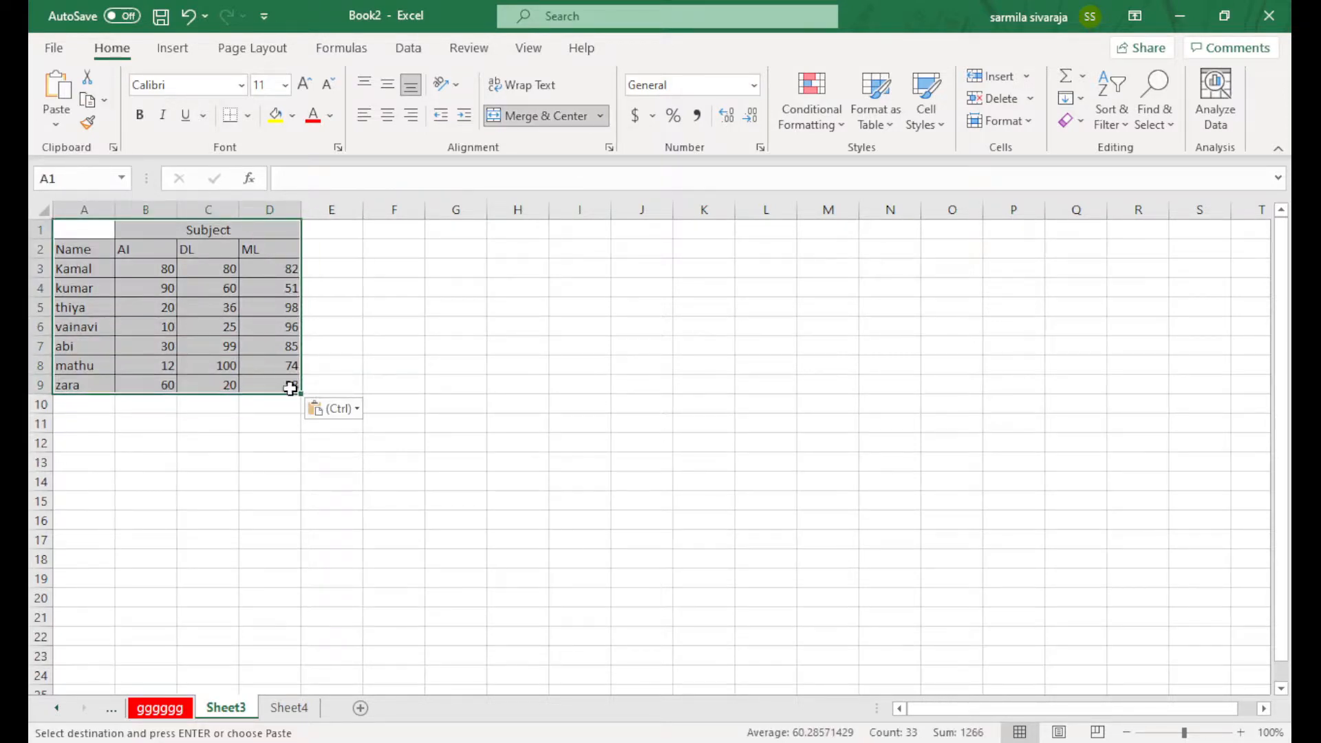
pyautogui.click(580, 327)
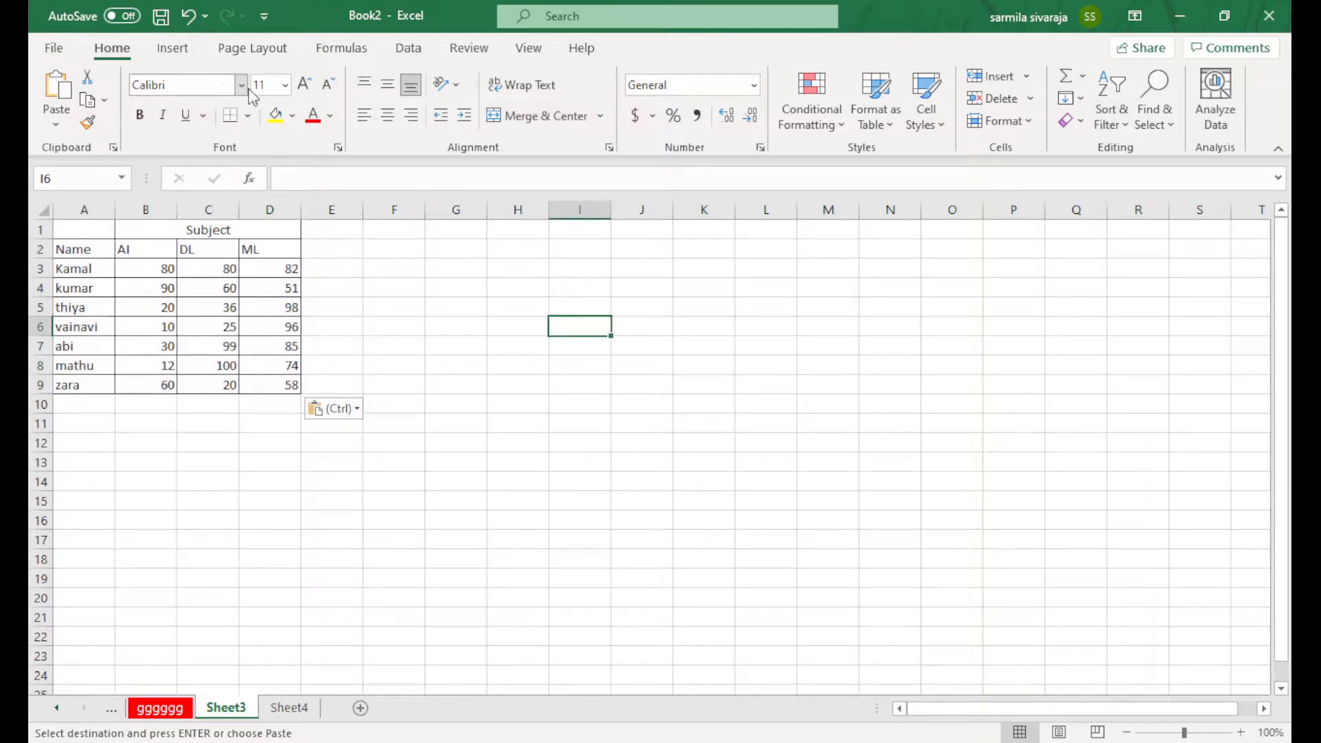
pyautogui.click(199, 117)
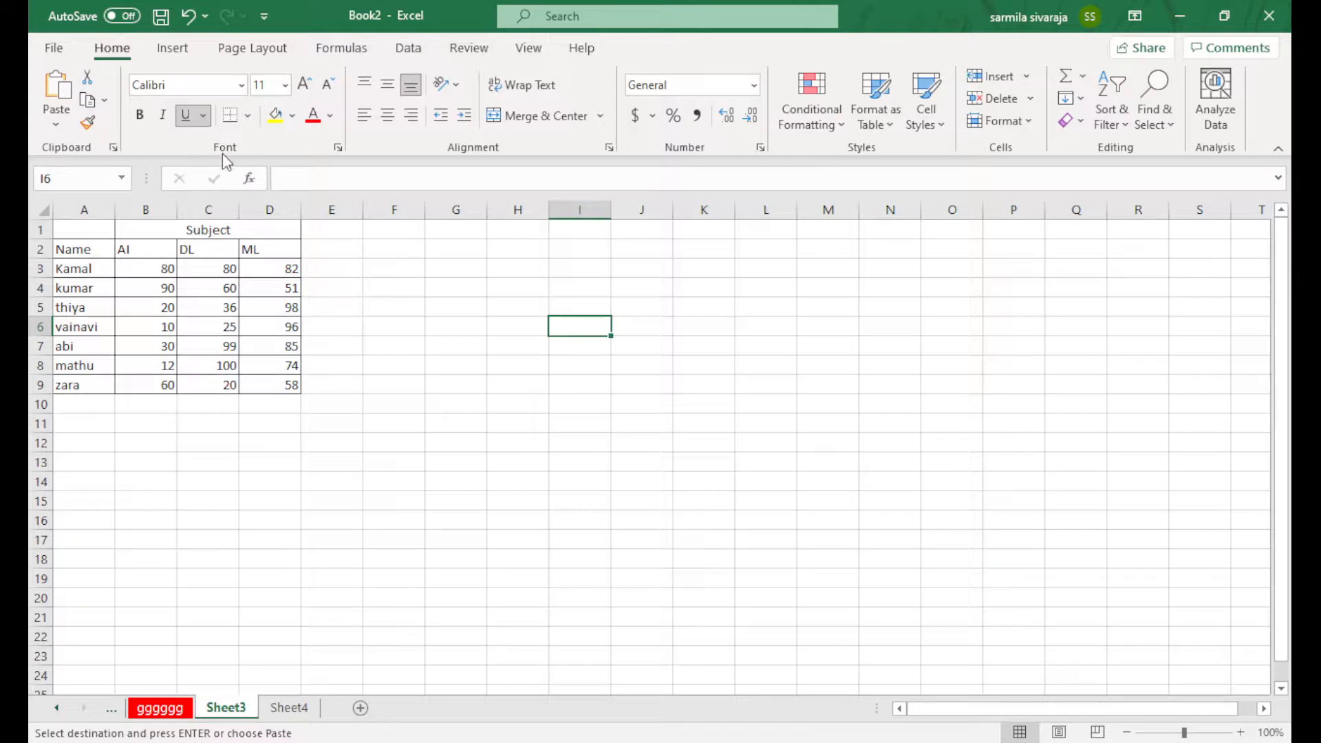
pyautogui.hotkey('ctrl', 'z')
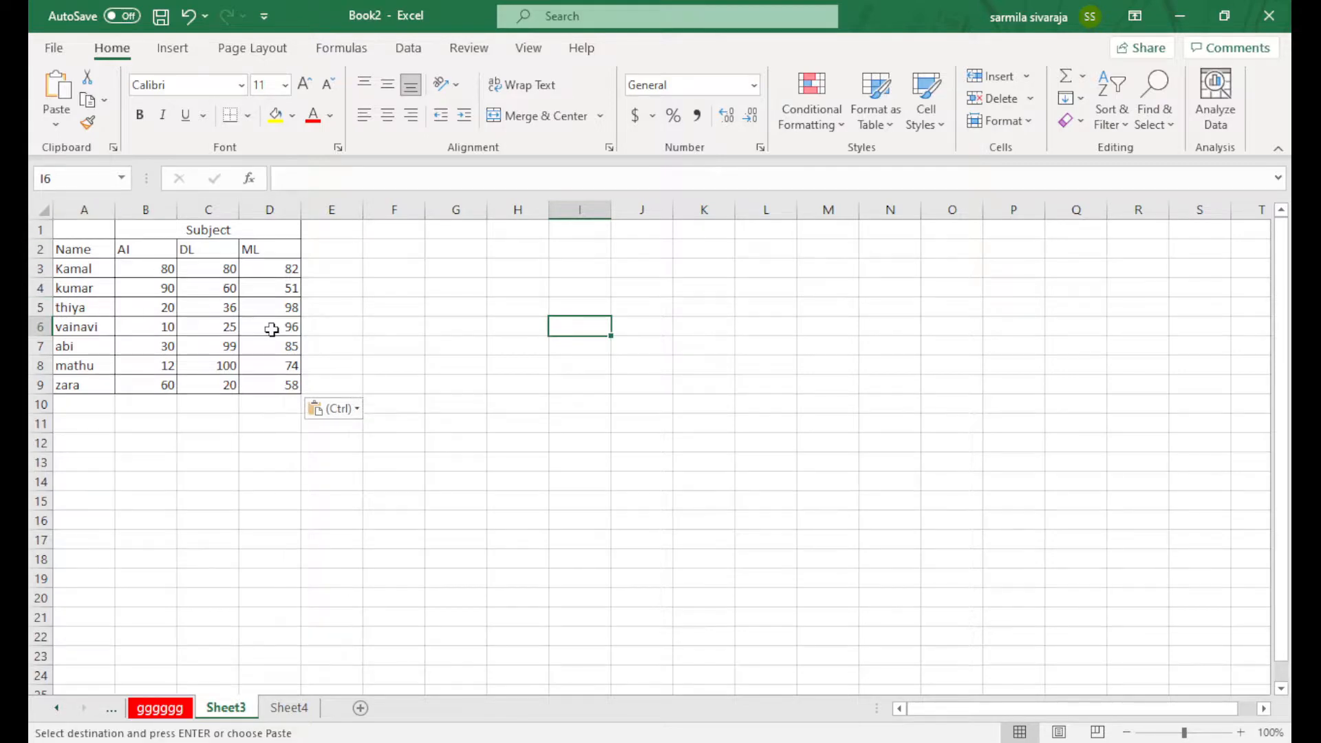
# Zoom the sheet, then open the print preview showing the marks table on one page
pyautogui.keyDown('ctrl'); pyautogui.scroll(5, 272, 338); pyautogui.keyUp('ctrl')
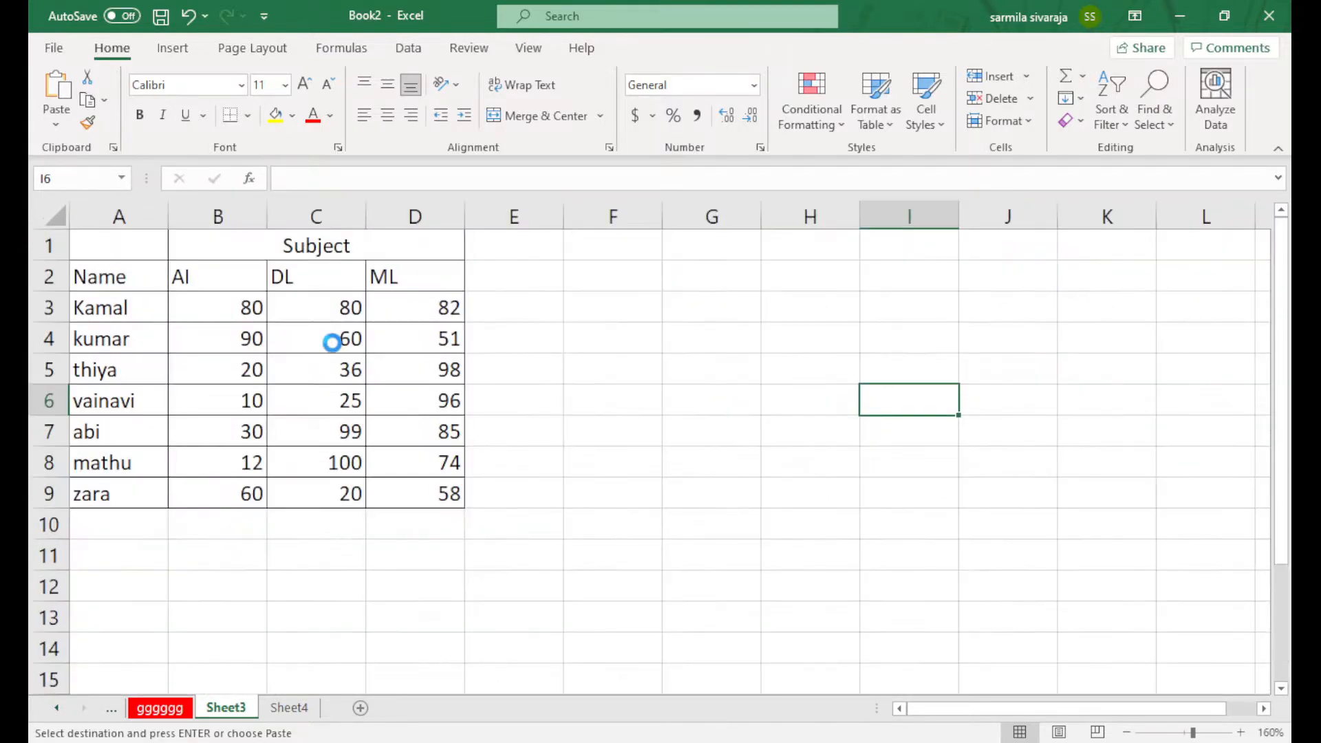
pyautogui.keyDown('ctrl'); pyautogui.scroll(2, 220, 344); pyautogui.keyUp('ctrl')
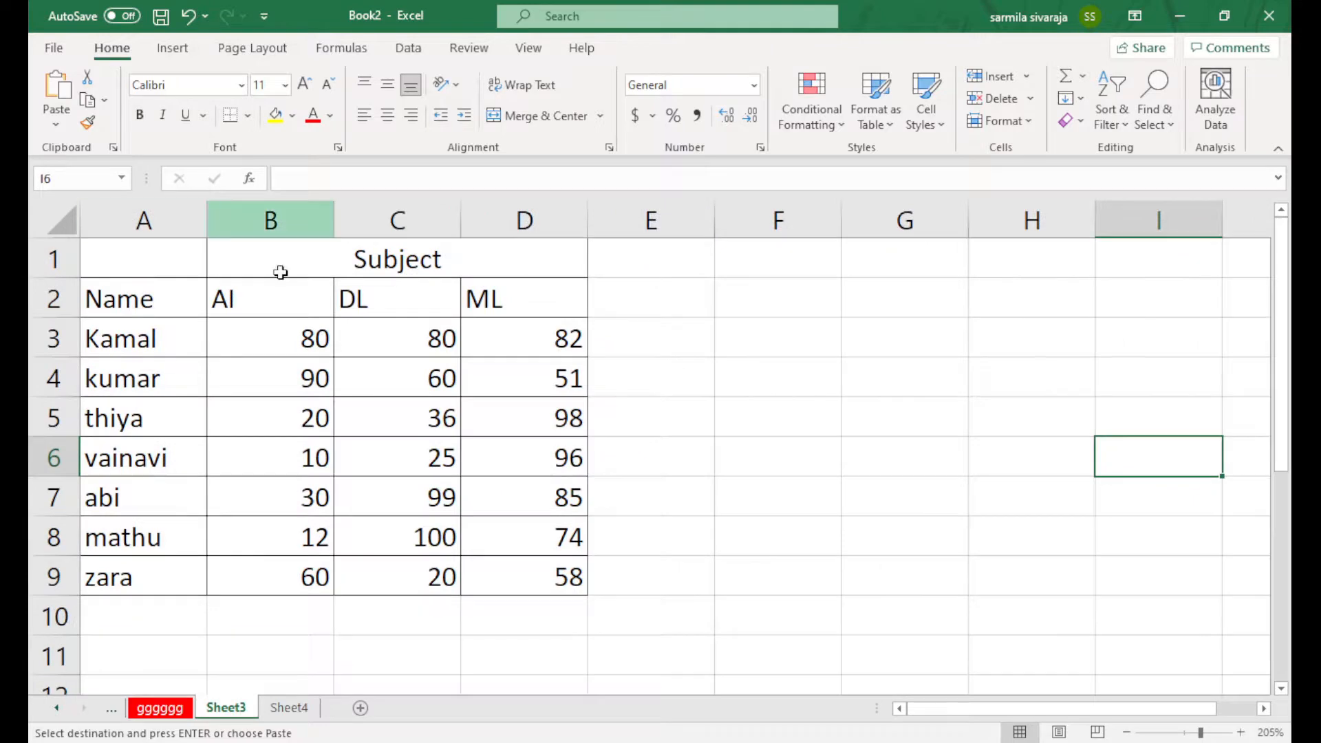
pyautogui.keyDown('ctrl'); pyautogui.scroll(-2, 280, 272); pyautogui.keyUp('ctrl')
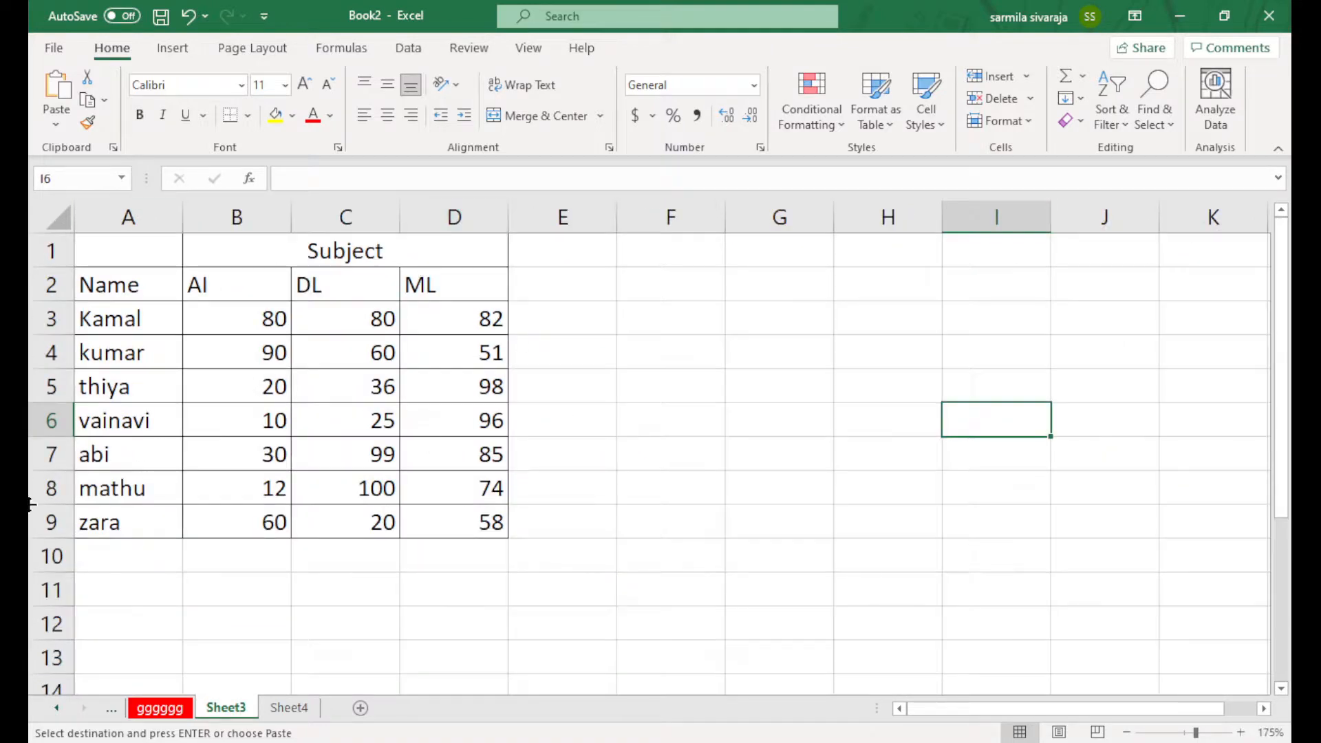
pyautogui.click(55, 48)
pyautogui.click(85, 357)
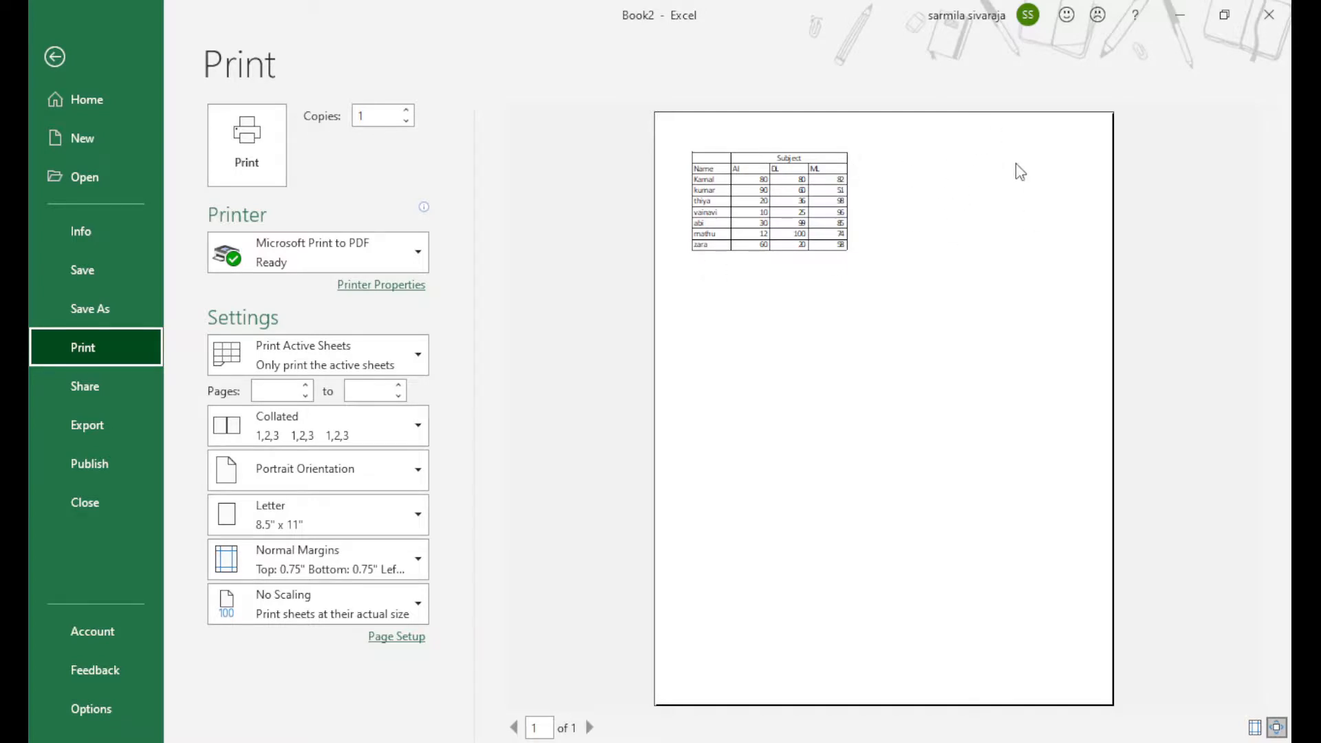
# Give the empty block H3:J10 All Borders
pyautogui.click(52, 58)
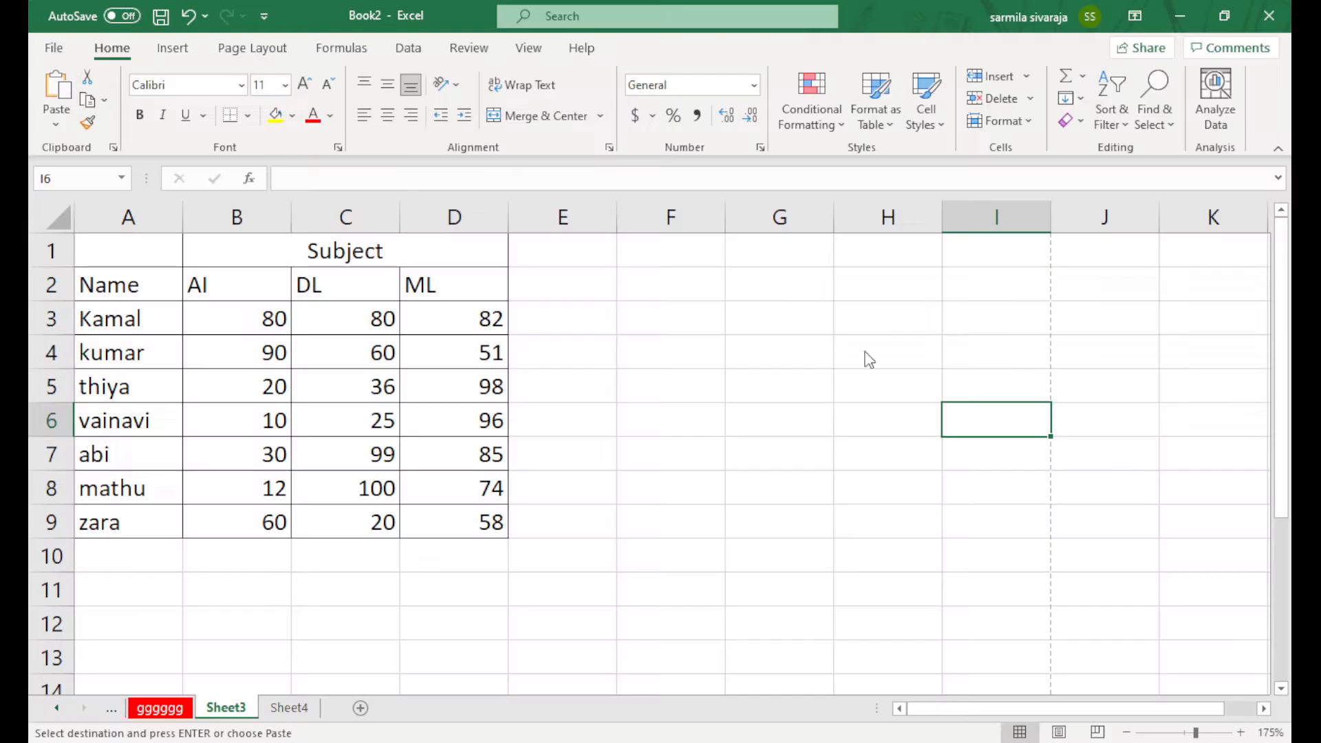
pyautogui.click(893, 333)
pyautogui.moveTo(894, 357); pyautogui.dragTo(1088, 563)
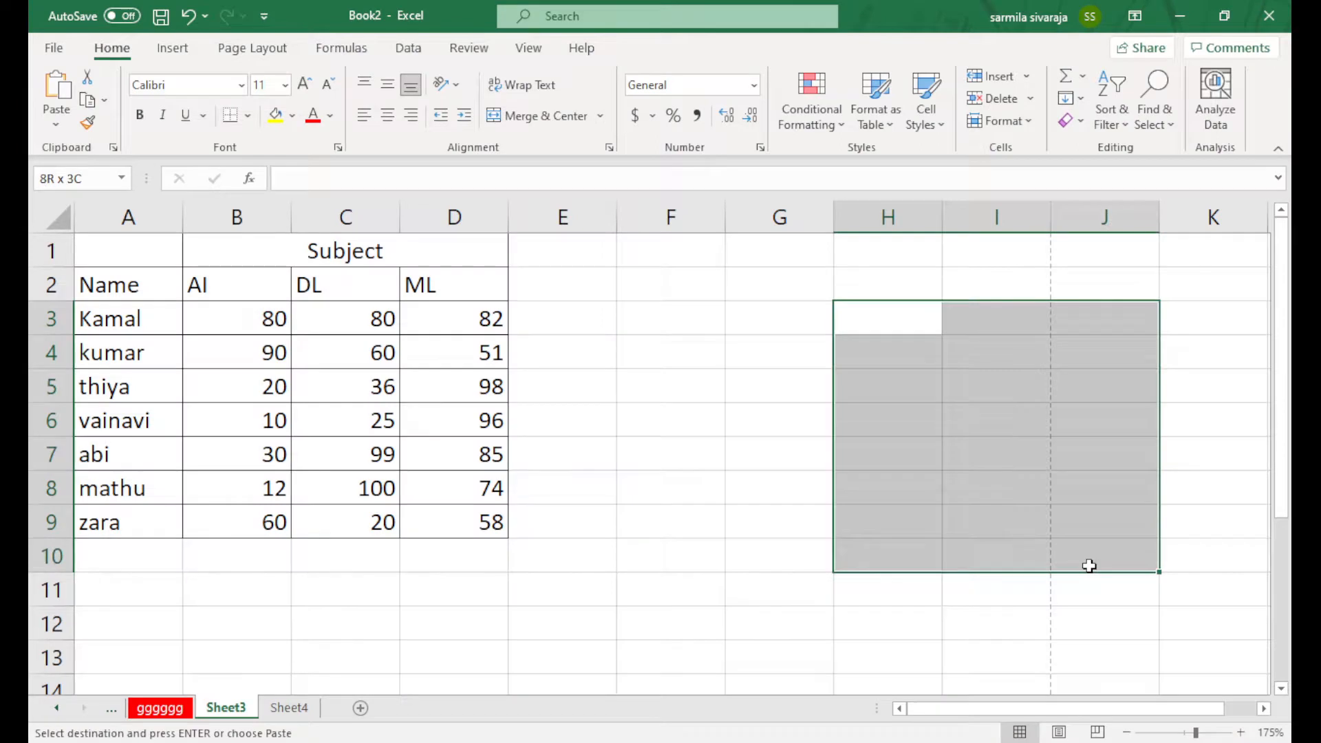
pyautogui.click(250, 117)
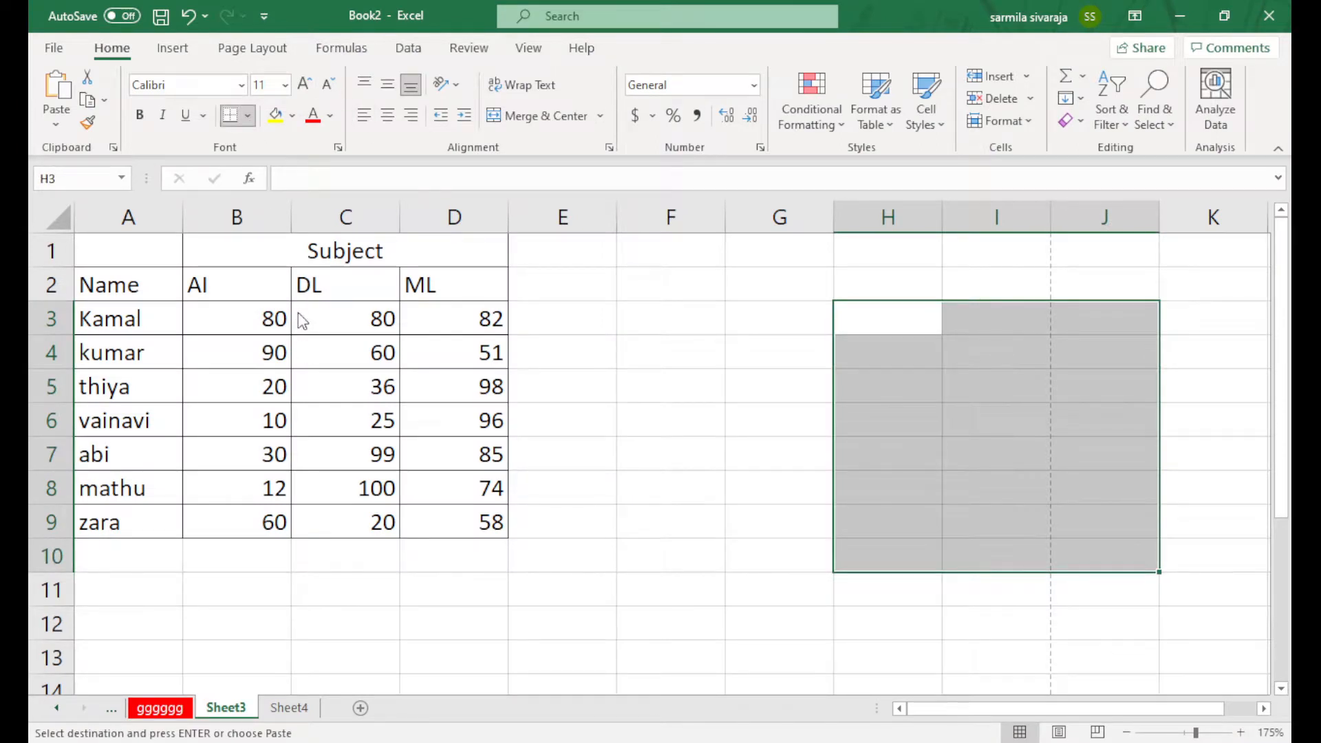
# Check the print preview, now two pages, and return to the sheet
pyautogui.click(47, 47)
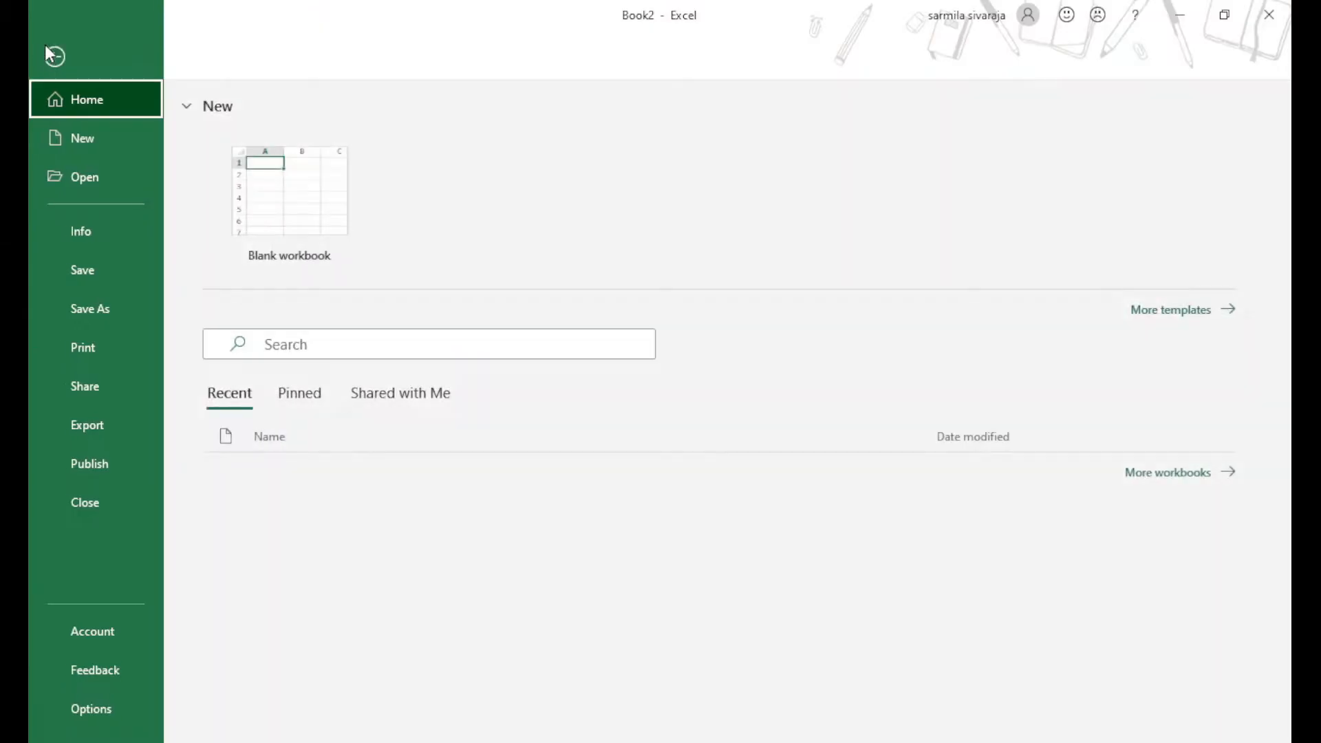
pyautogui.click(106, 345)
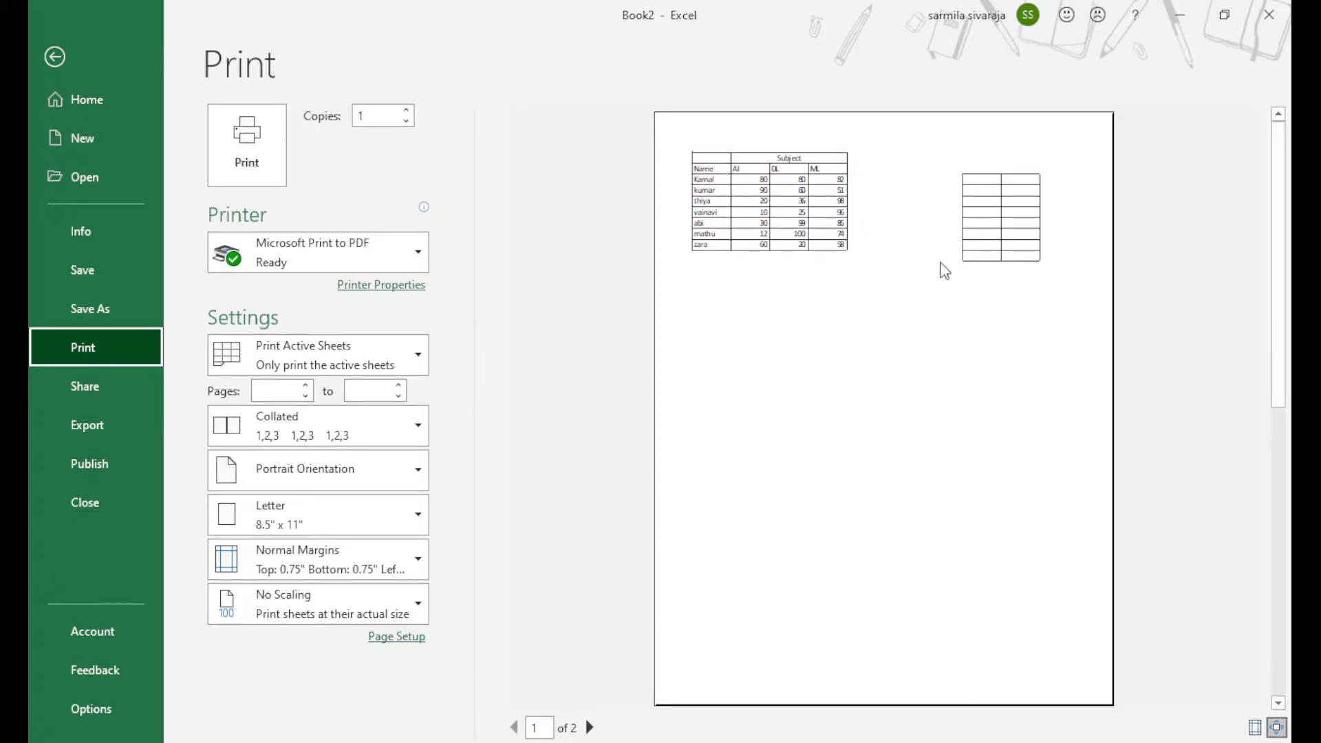
pyautogui.click(53, 59)
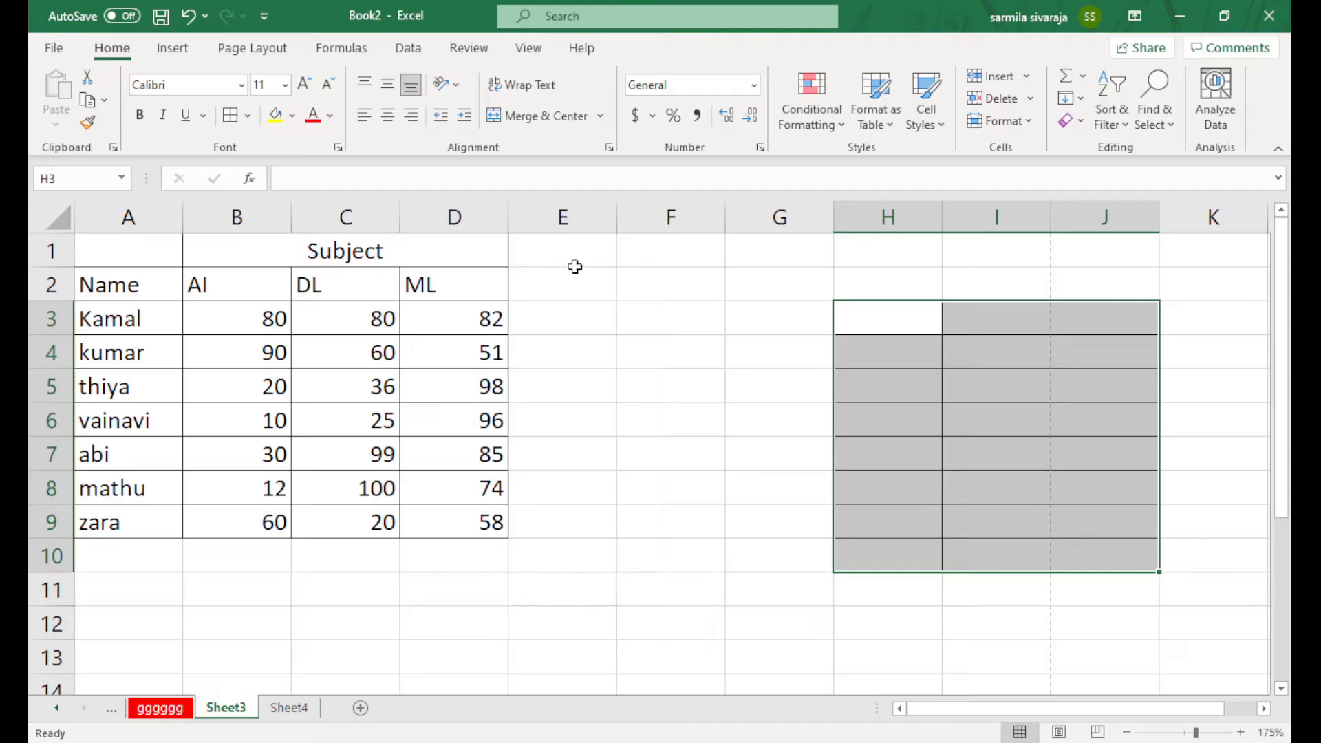
# Remove all borders from the block H3:J10
pyautogui.click(603, 241)
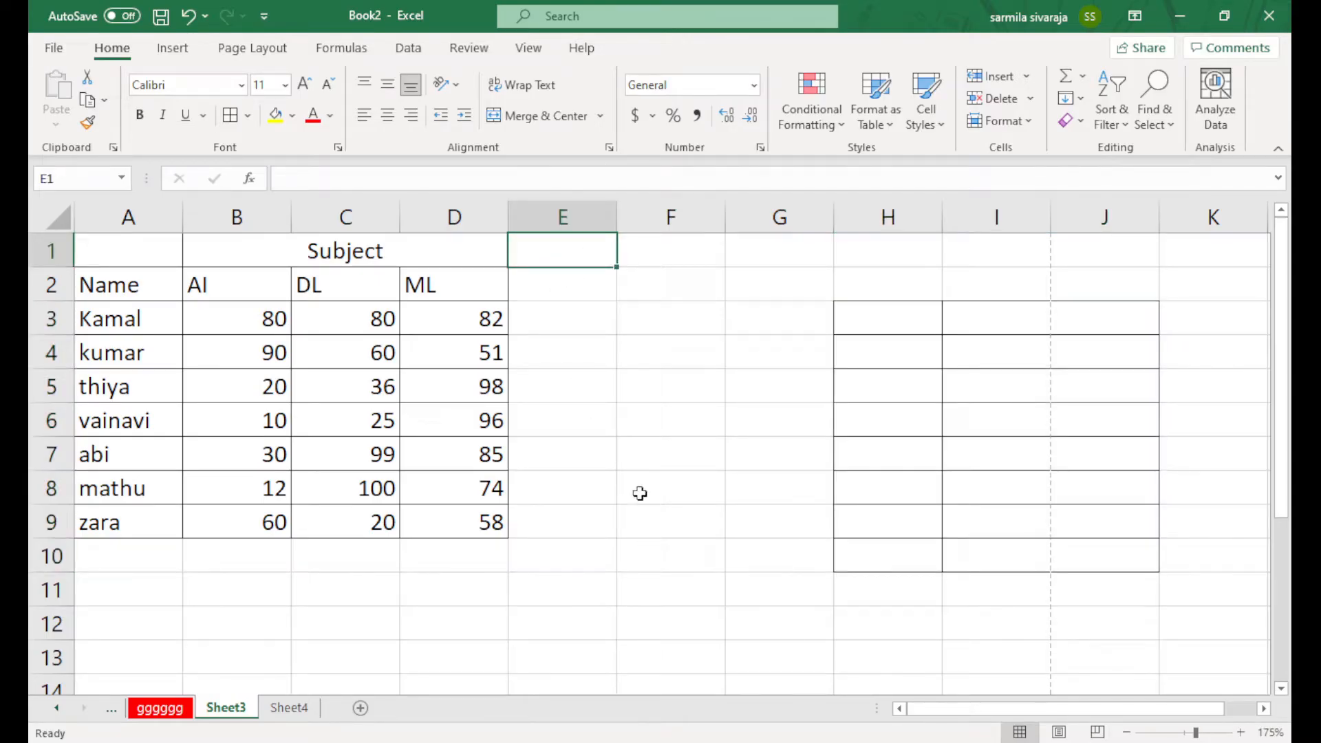
pyautogui.scroll(-2, 637, 493)
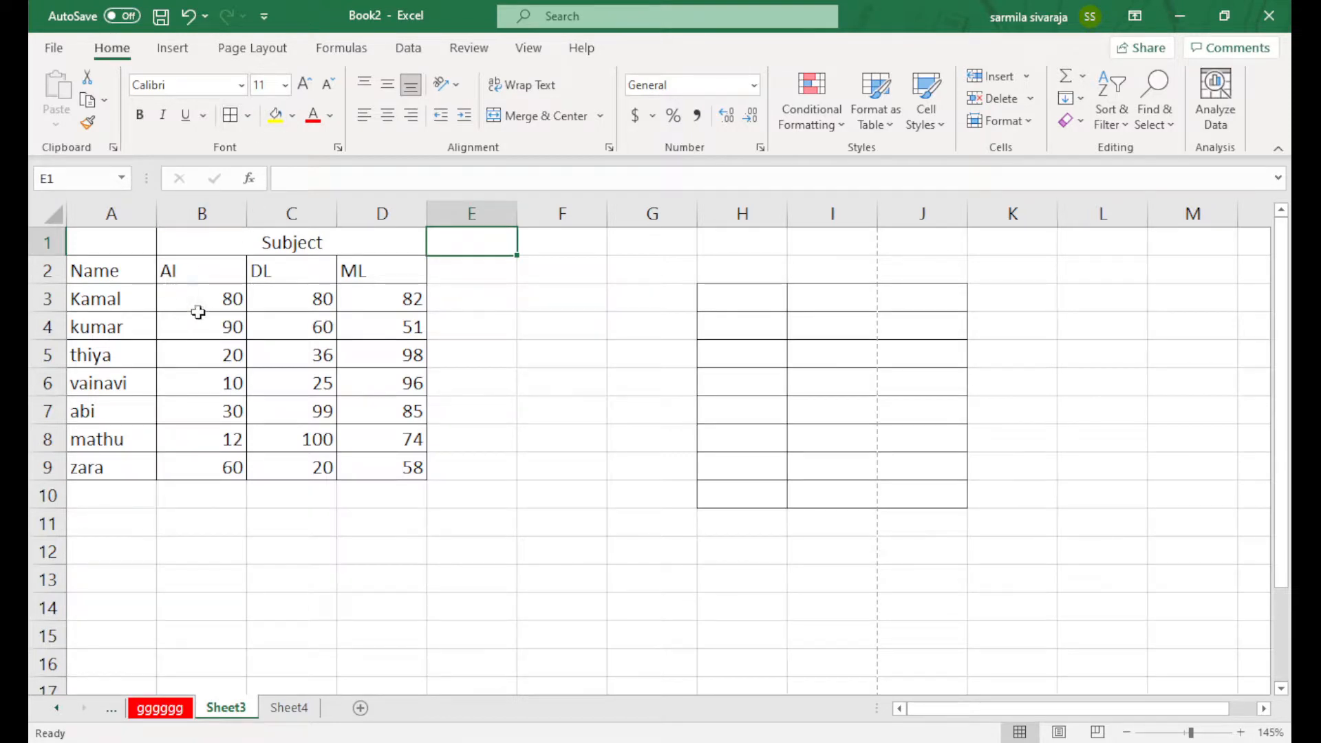
pyautogui.click(582, 331)
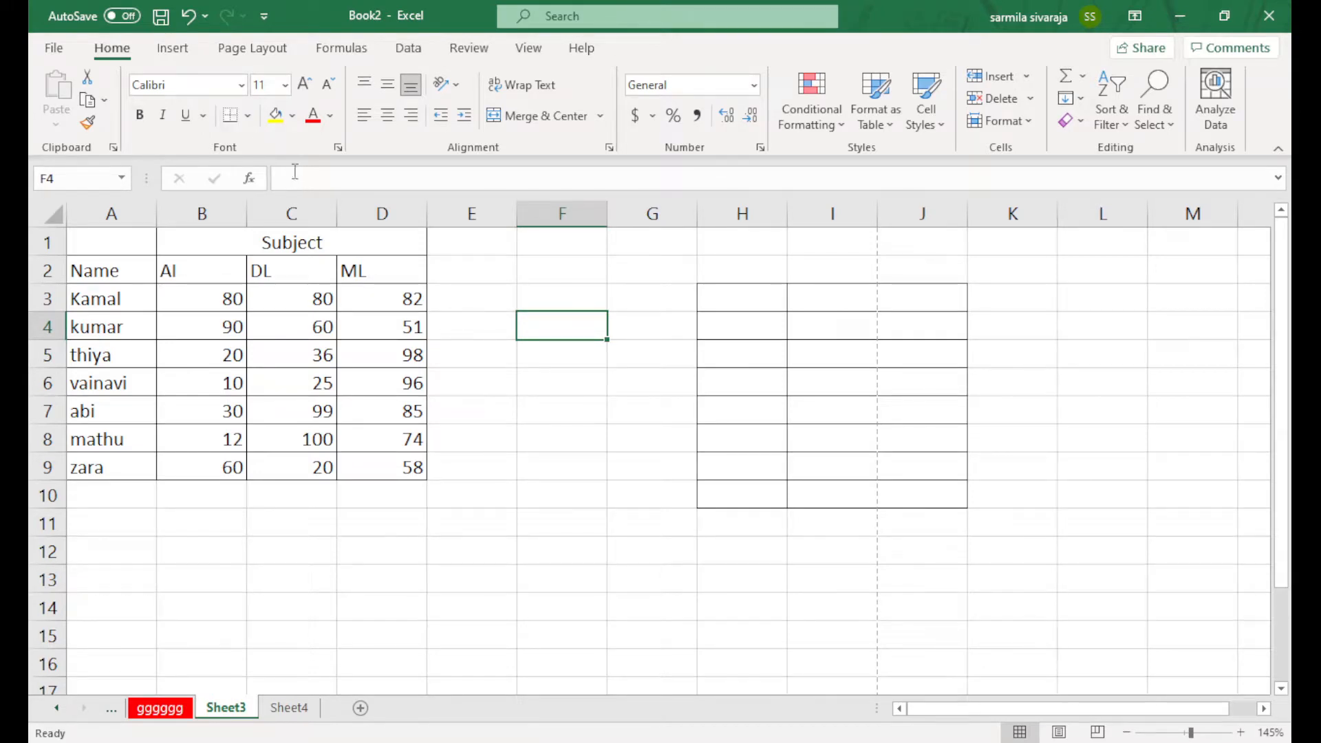
pyautogui.click(528, 402)
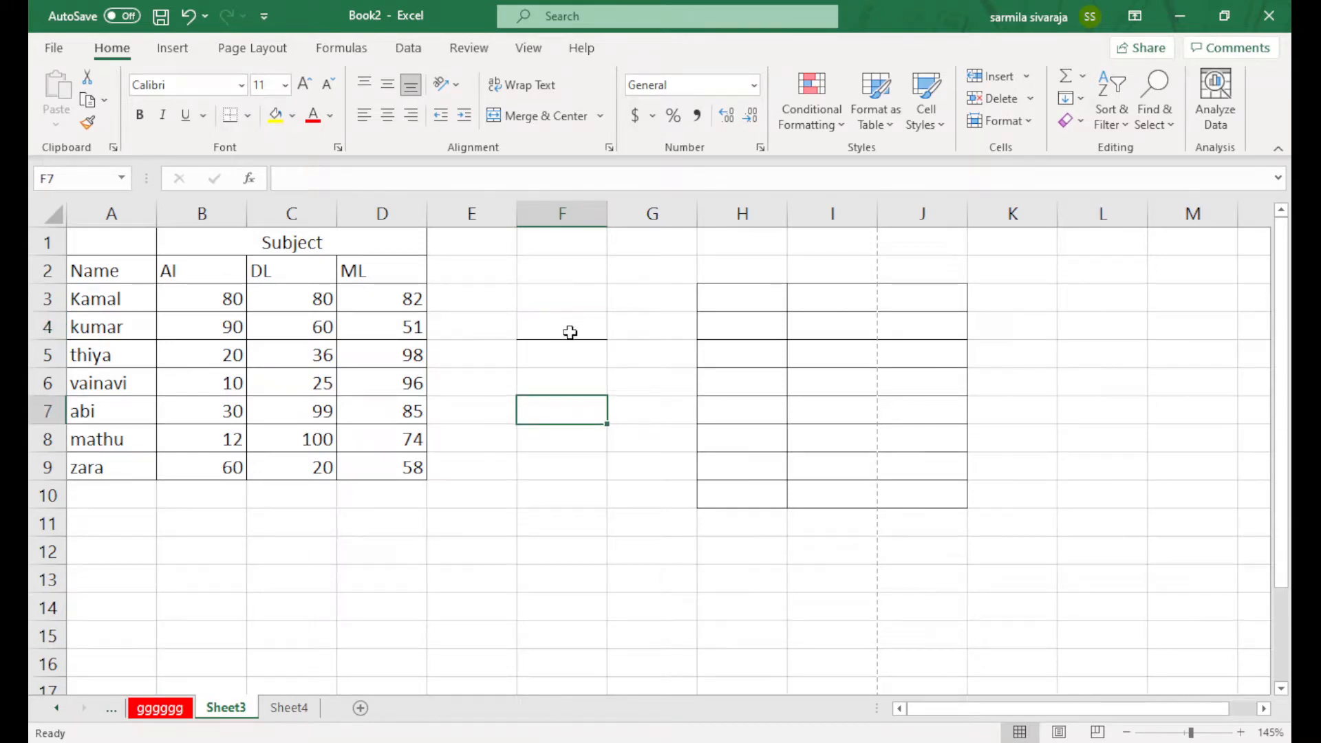
pyautogui.keyDown('ctrl'); pyautogui.scroll(2, 570, 332); pyautogui.keyUp('ctrl')
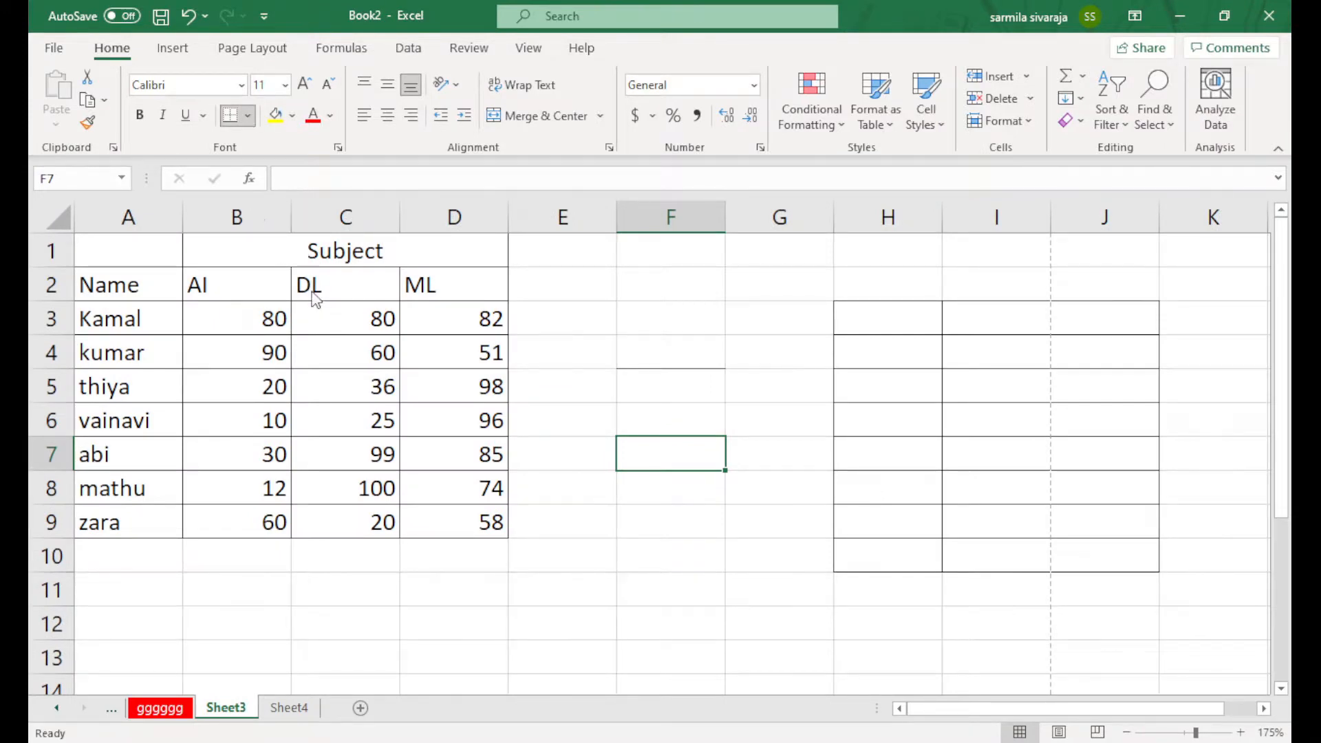
pyautogui.moveTo(866, 318); pyautogui.dragTo(1083, 558)
pyautogui.click(244, 117)
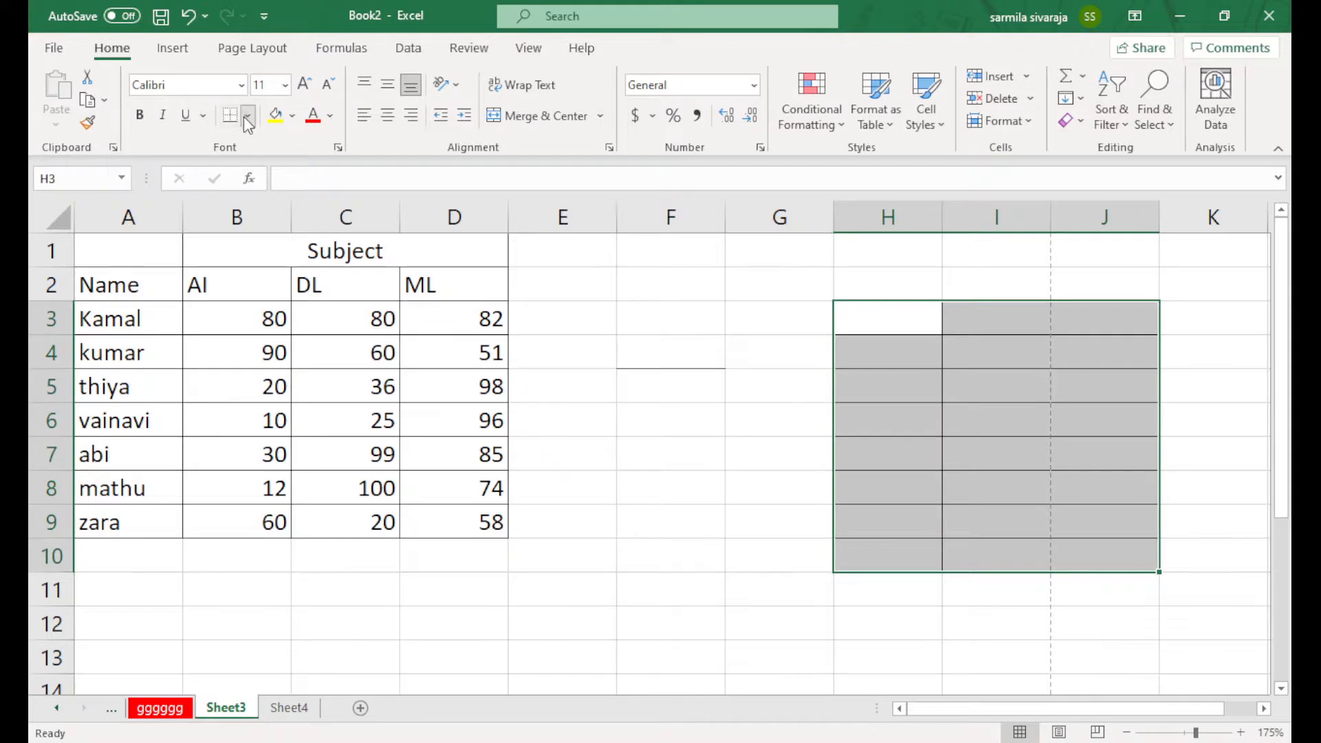
# Apply a Bottom Double Border under cell F8
pyautogui.click(688, 474)
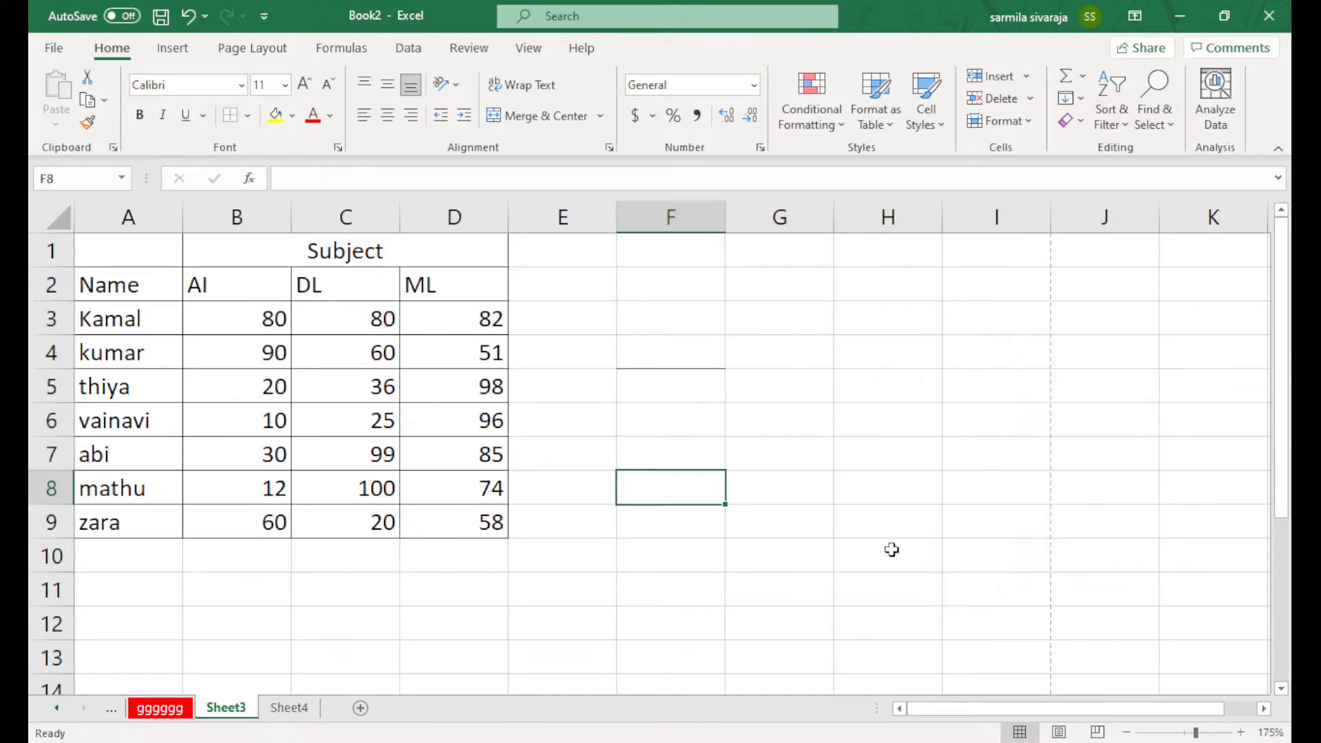
pyautogui.click(253, 115)
pyautogui.scroll(-2, 838, 421)
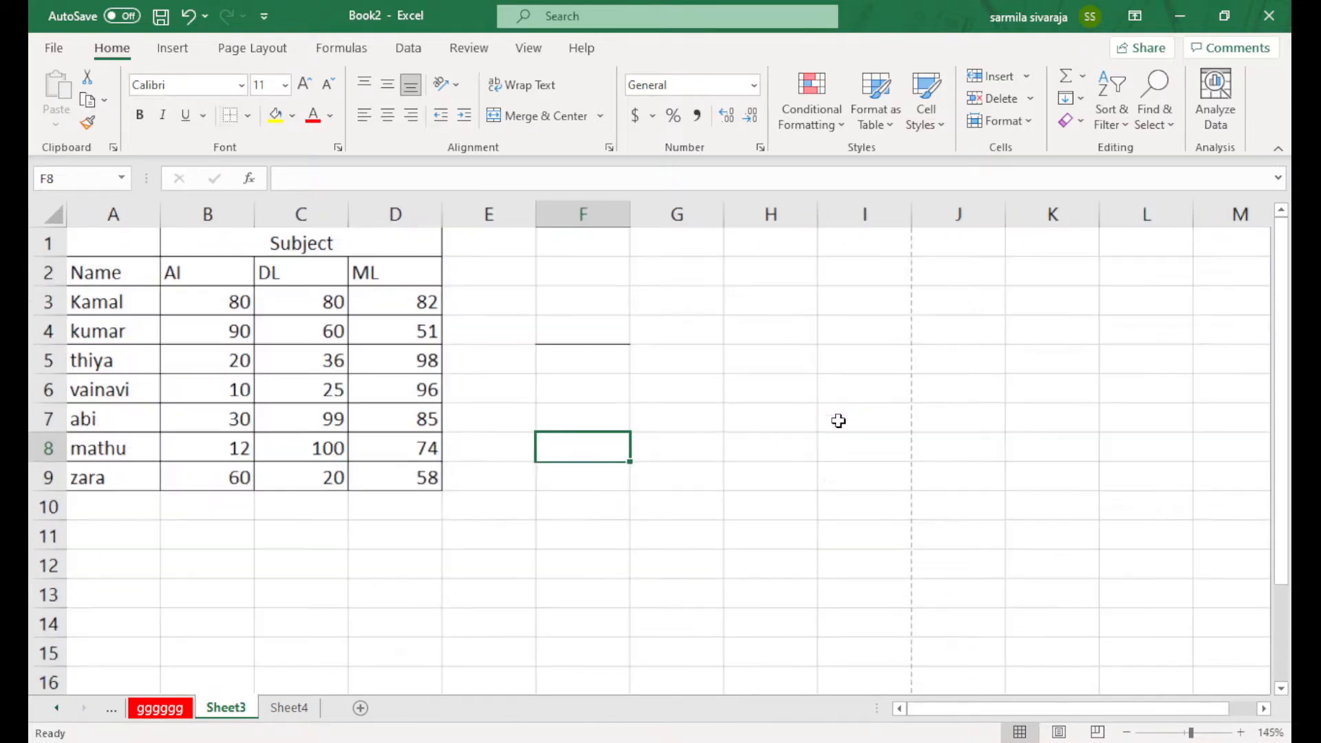
pyautogui.moveTo(741, 297); pyautogui.dragTo(911, 528)
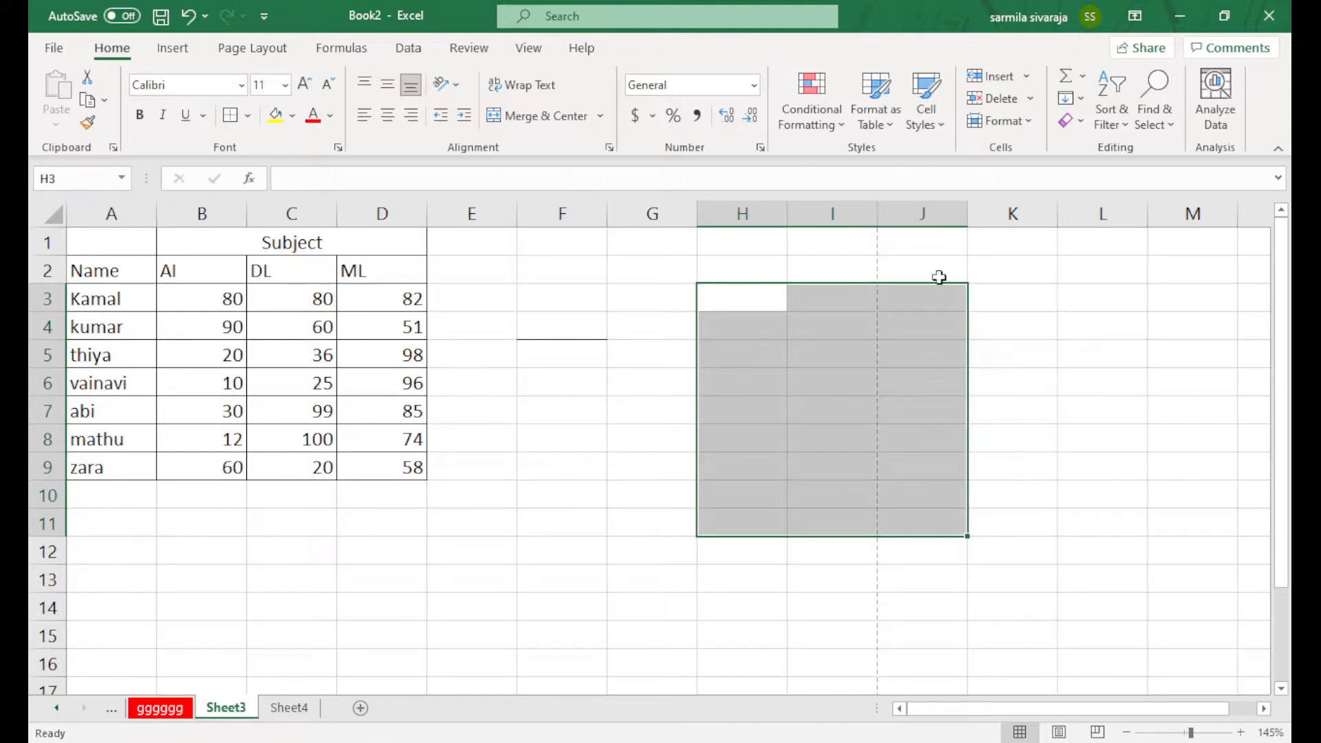
pyautogui.click(1176, 502)
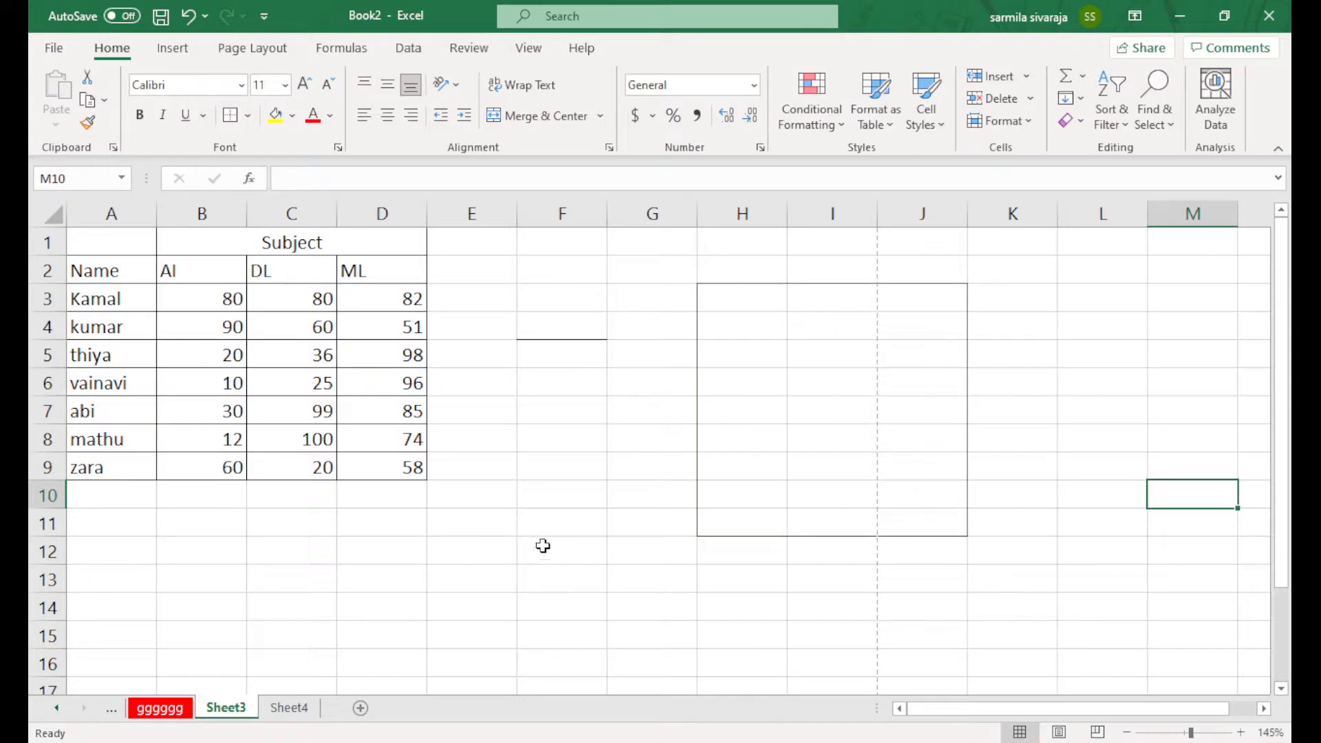
pyautogui.moveTo(718, 302); pyautogui.dragTo(895, 512)
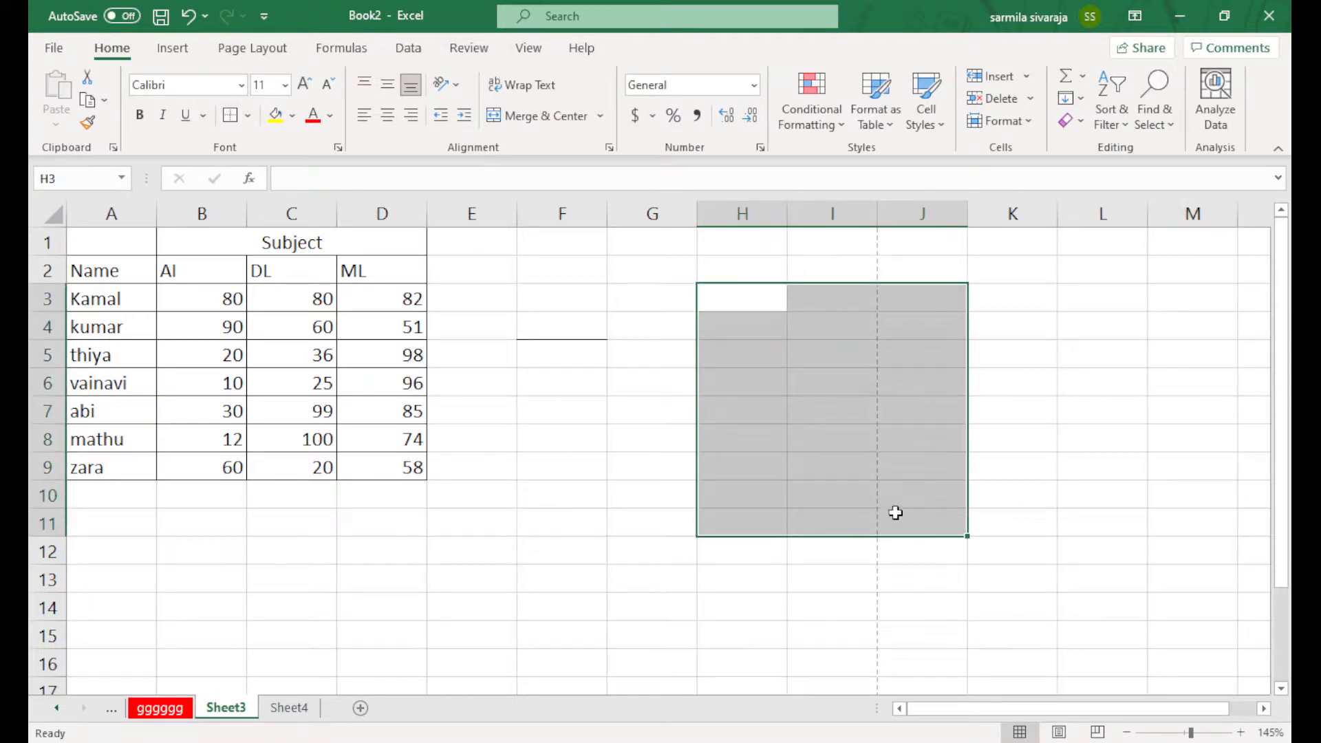
pyautogui.click(248, 116)
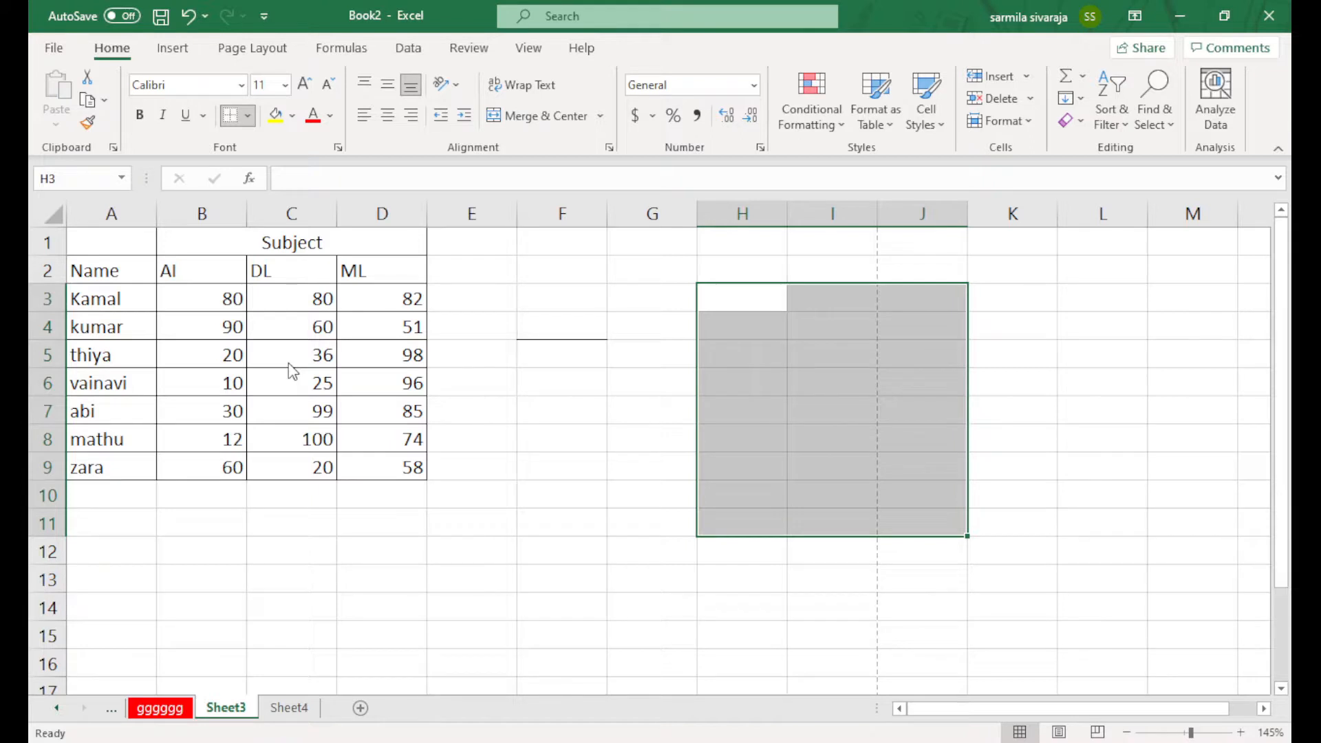
pyautogui.click(542, 435)
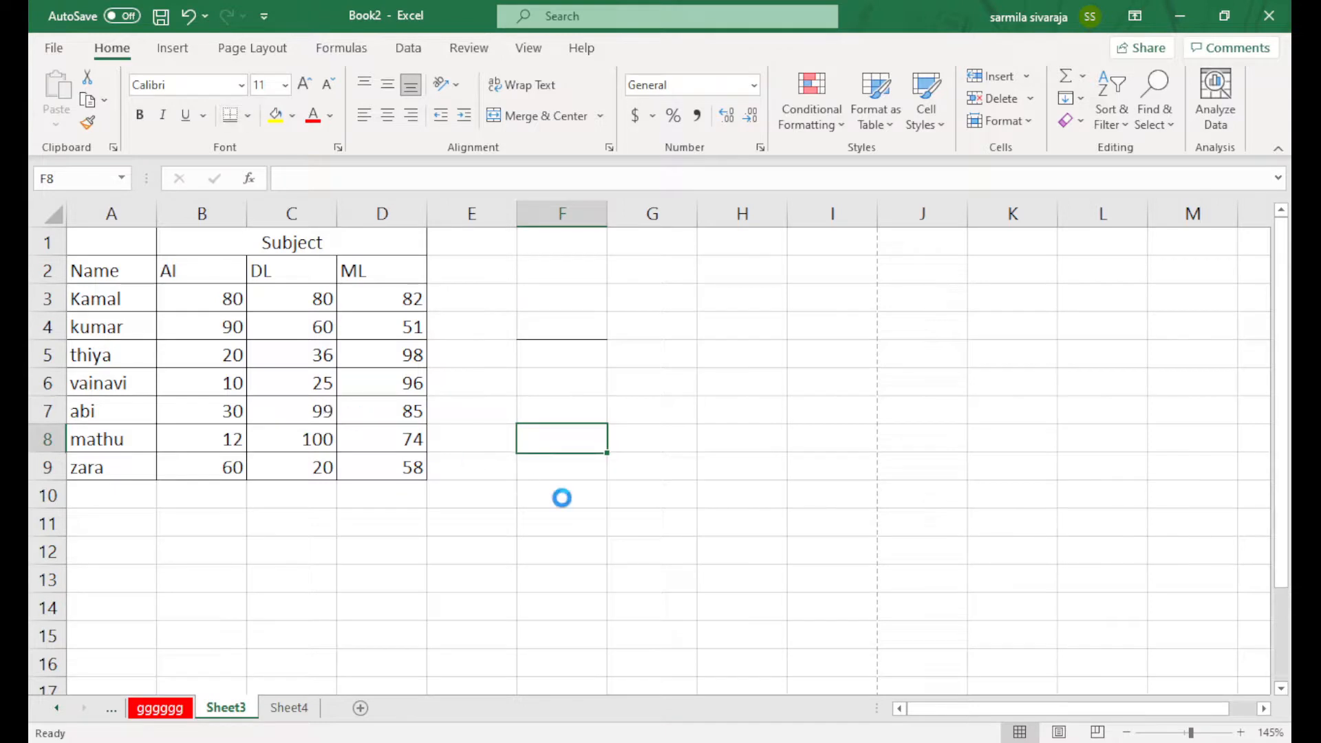
pyautogui.press('Down')
pyautogui.press('Down')
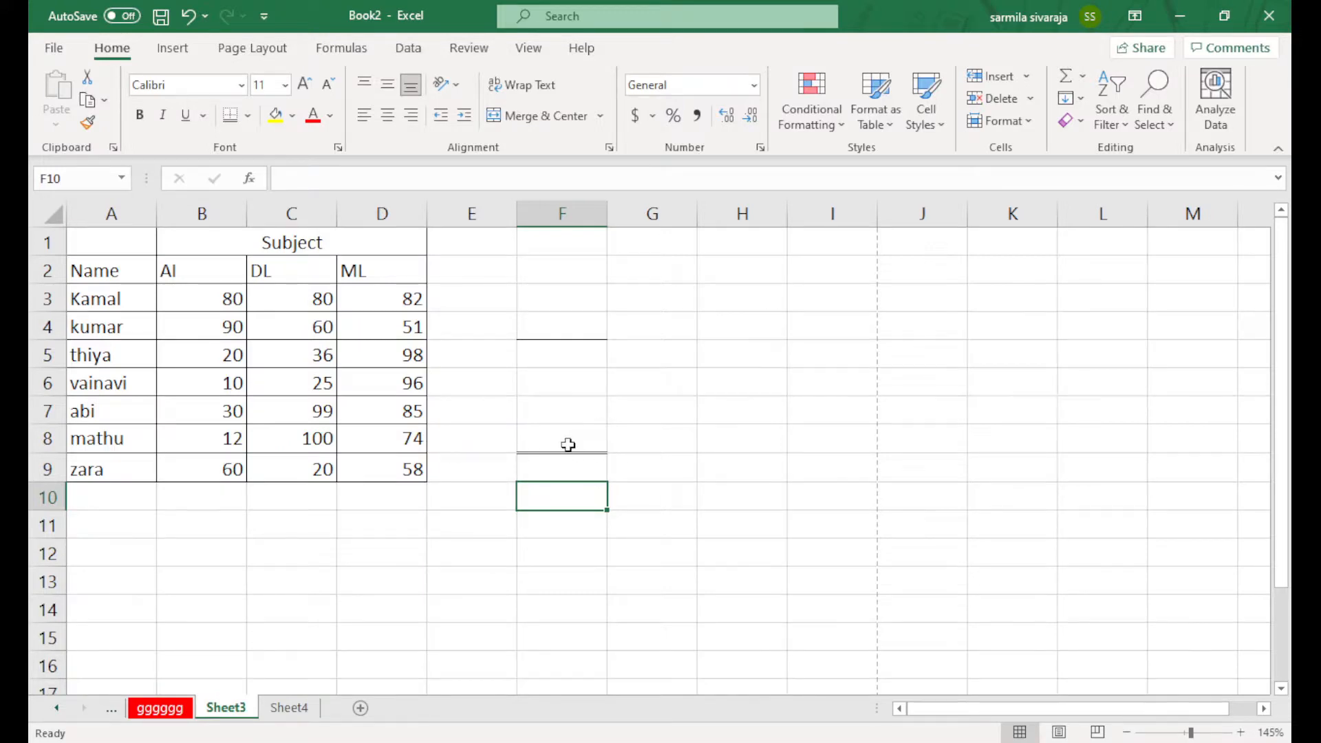
pyautogui.keyDown('ctrl'); pyautogui.scroll(3, 569, 445); pyautogui.keyUp('ctrl')
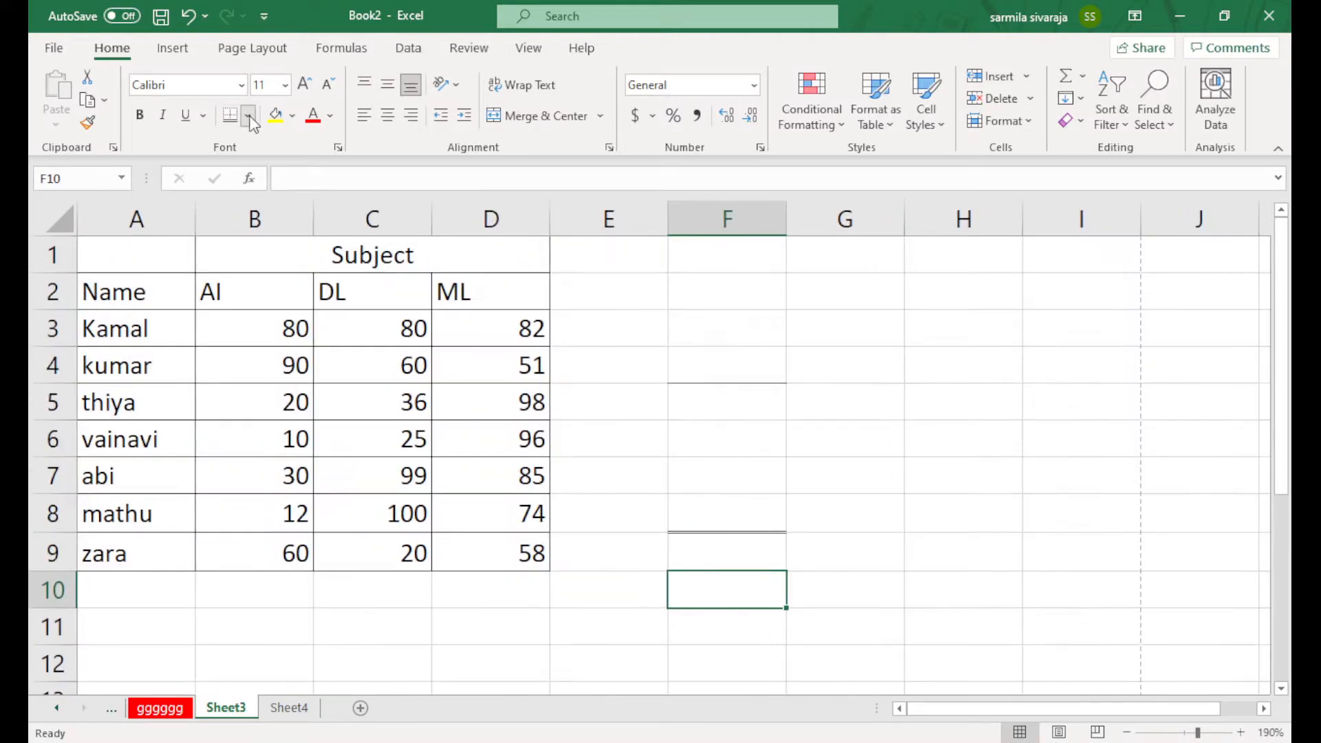
# Hand-draw a border down column H and diagonal lines across H2:H3
pyautogui.click(250, 117)
pyautogui.click(306, 567)
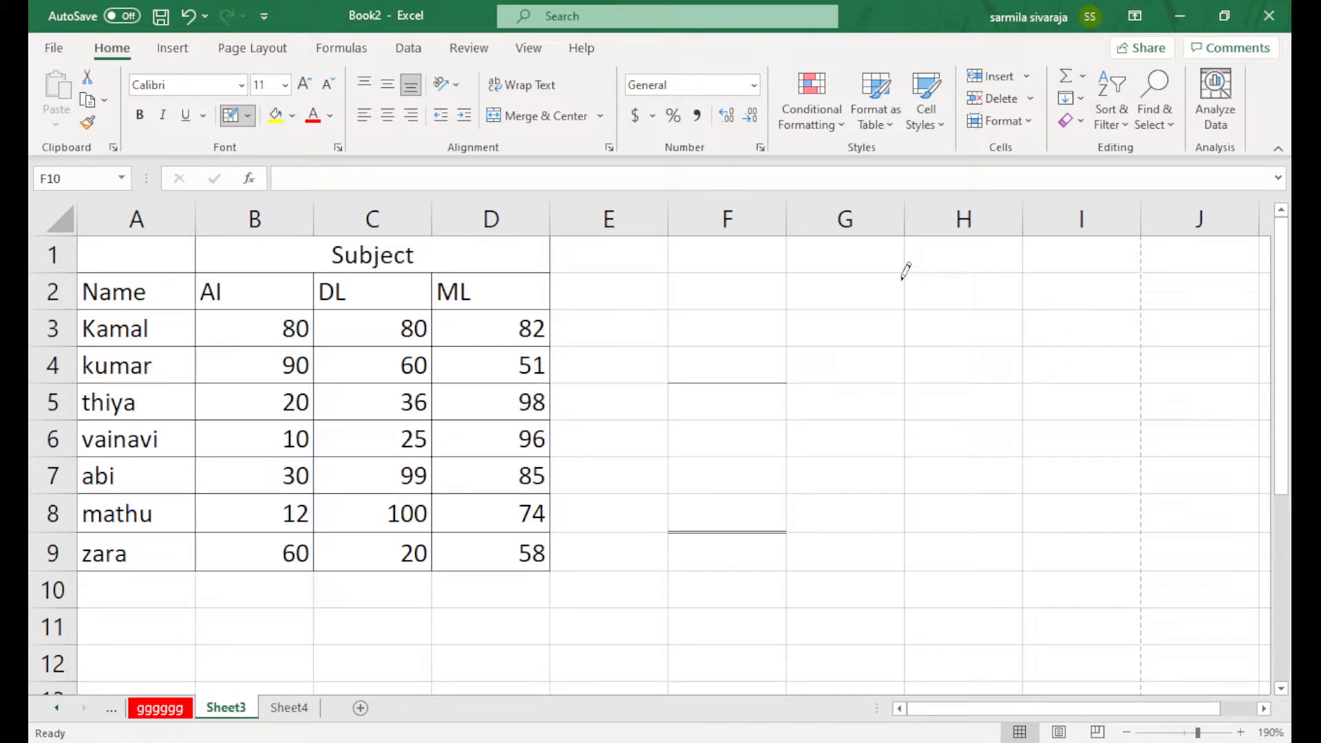
pyautogui.moveTo(902, 273)
pyautogui.mouseDown()
pyautogui.moveTo(930, 478)
pyautogui.moveTo(934, 274)
pyautogui.moveTo(1005, 439)
pyautogui.moveTo(1005, 475)
pyautogui.mouseUp()
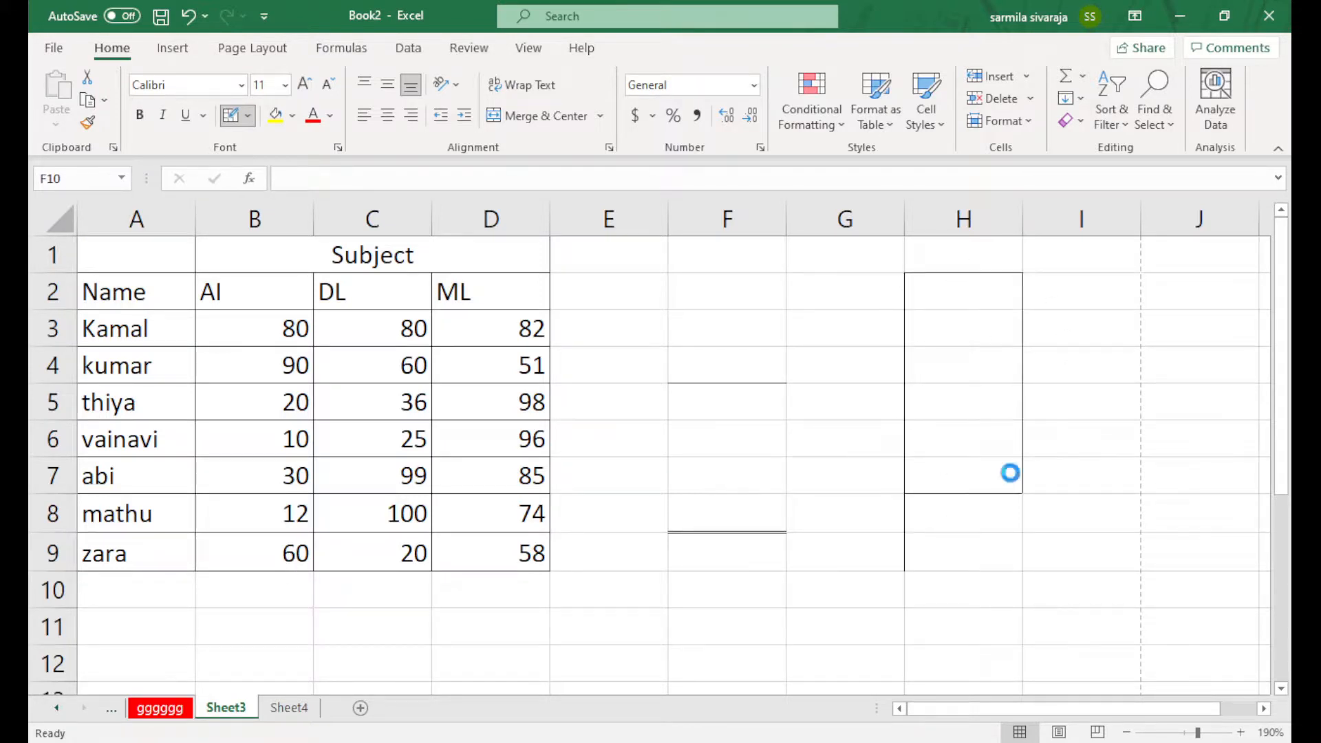
pyautogui.click(915, 308)
pyautogui.moveTo(922, 321)
pyautogui.mouseDown()
pyautogui.moveTo(1015, 327)
pyautogui.moveTo(1017, 343)
pyautogui.mouseUp()
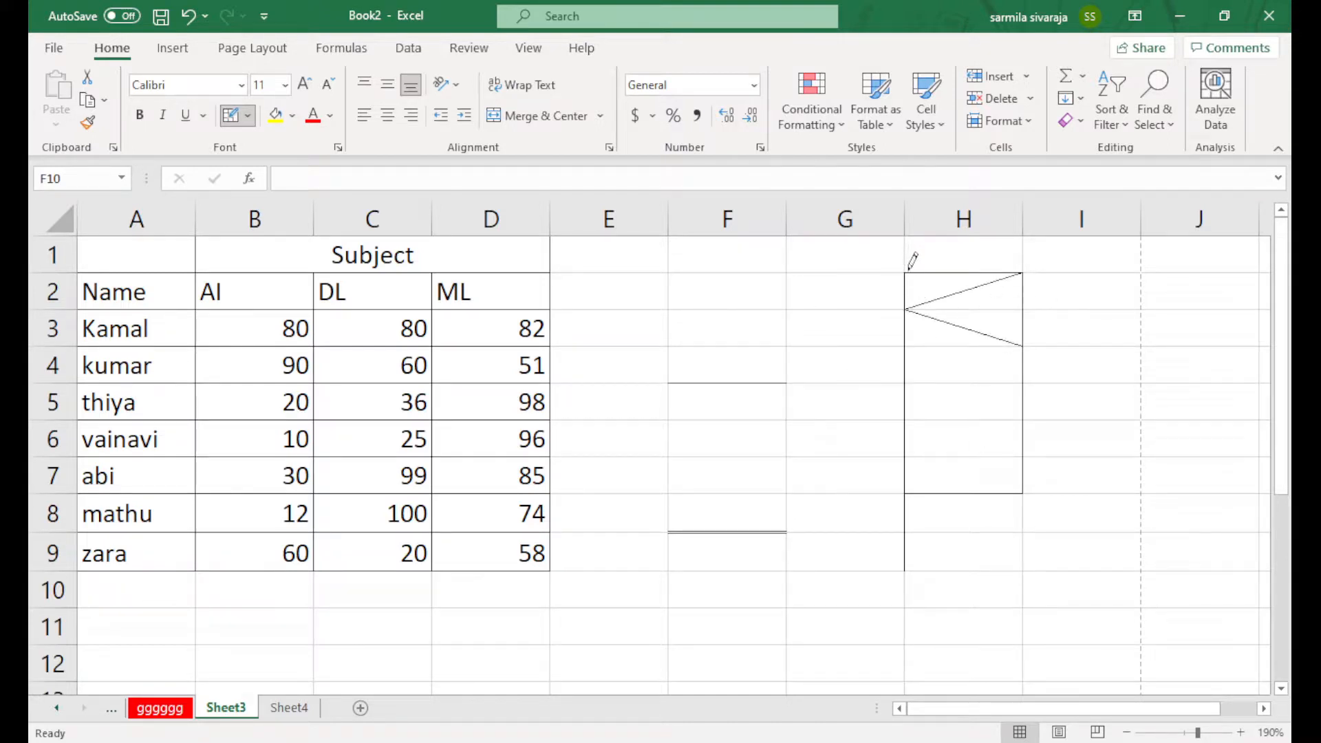
pyautogui.moveTo(924, 274)
pyautogui.mouseDown()
pyautogui.moveTo(1018, 298)
pyautogui.moveTo(923, 356)
pyautogui.mouseUp()
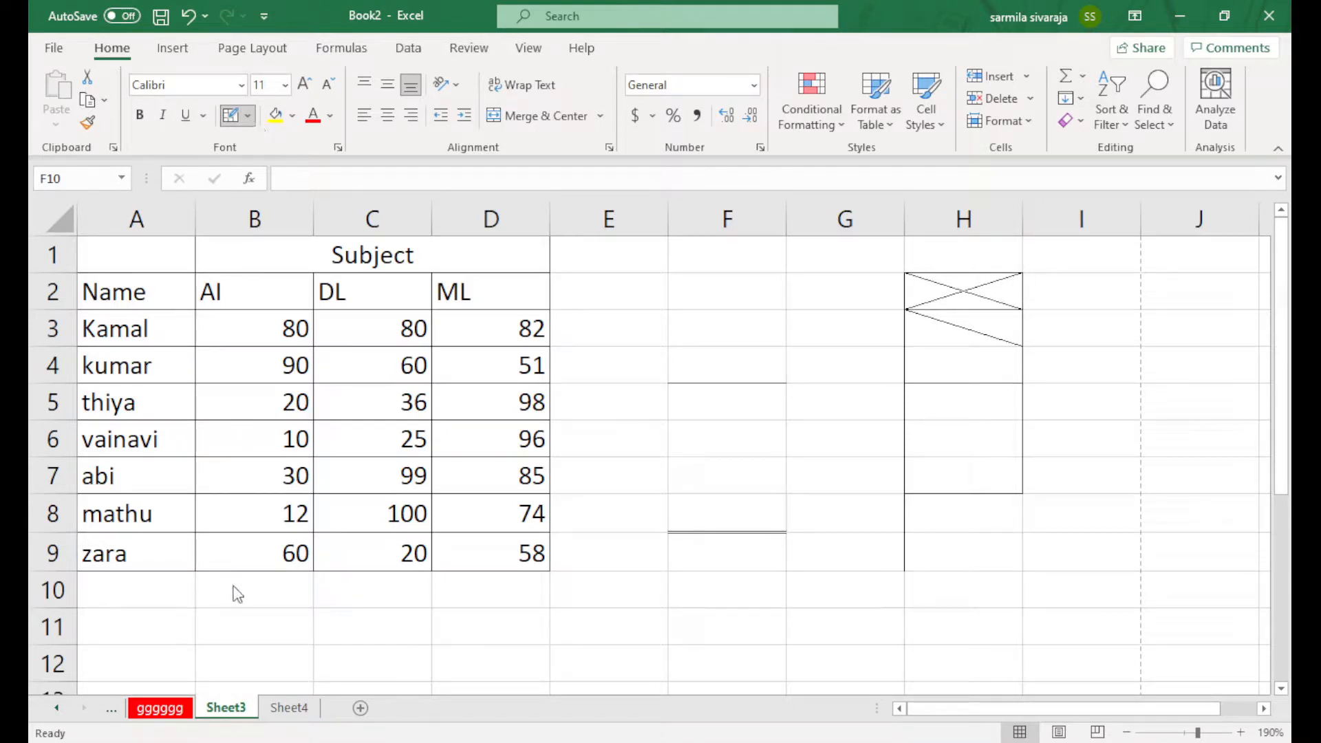
# Erase the diagonals and outer edges in H2:H4, leaving H5:H7 boxed
pyautogui.click(285, 609)
pyautogui.moveTo(1025, 280)
pyautogui.mouseDown()
pyautogui.moveTo(993, 281)
pyautogui.moveTo(970, 351)
pyautogui.mouseUp()
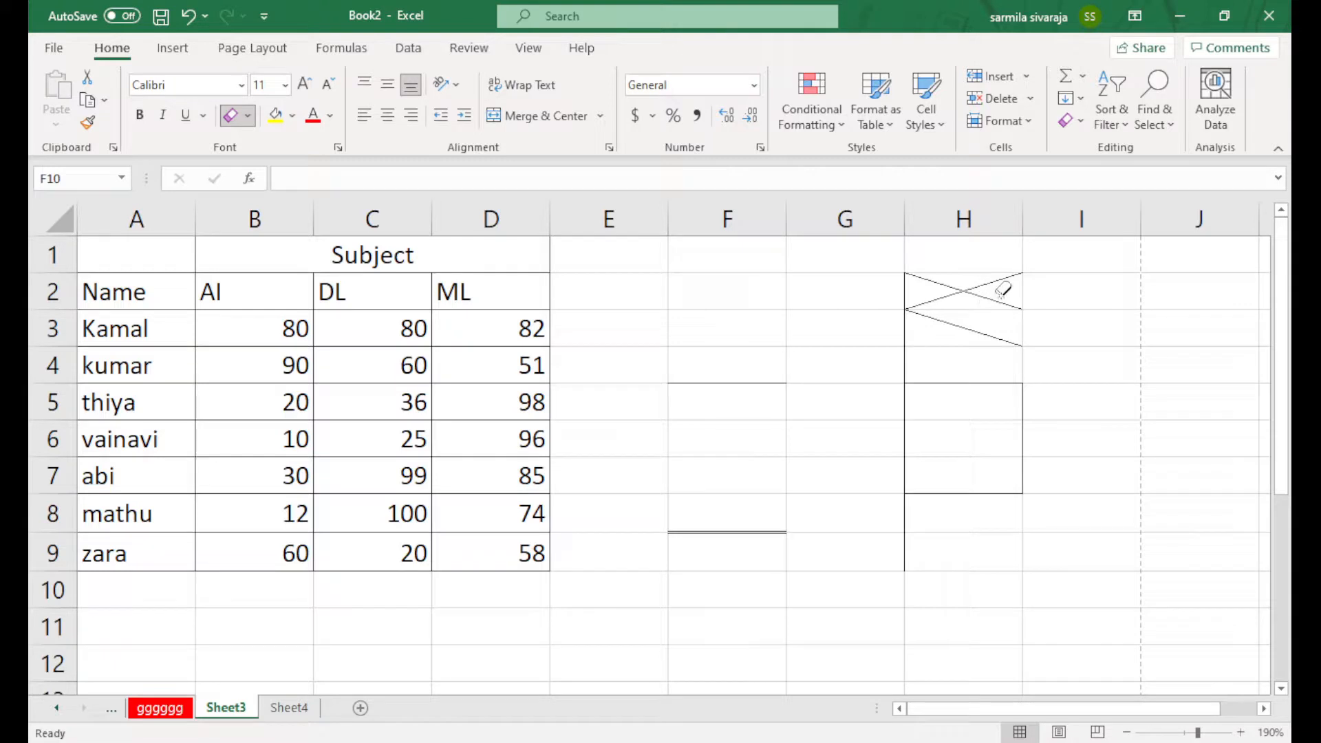
pyautogui.moveTo(1005, 286); pyautogui.dragTo(961, 336)
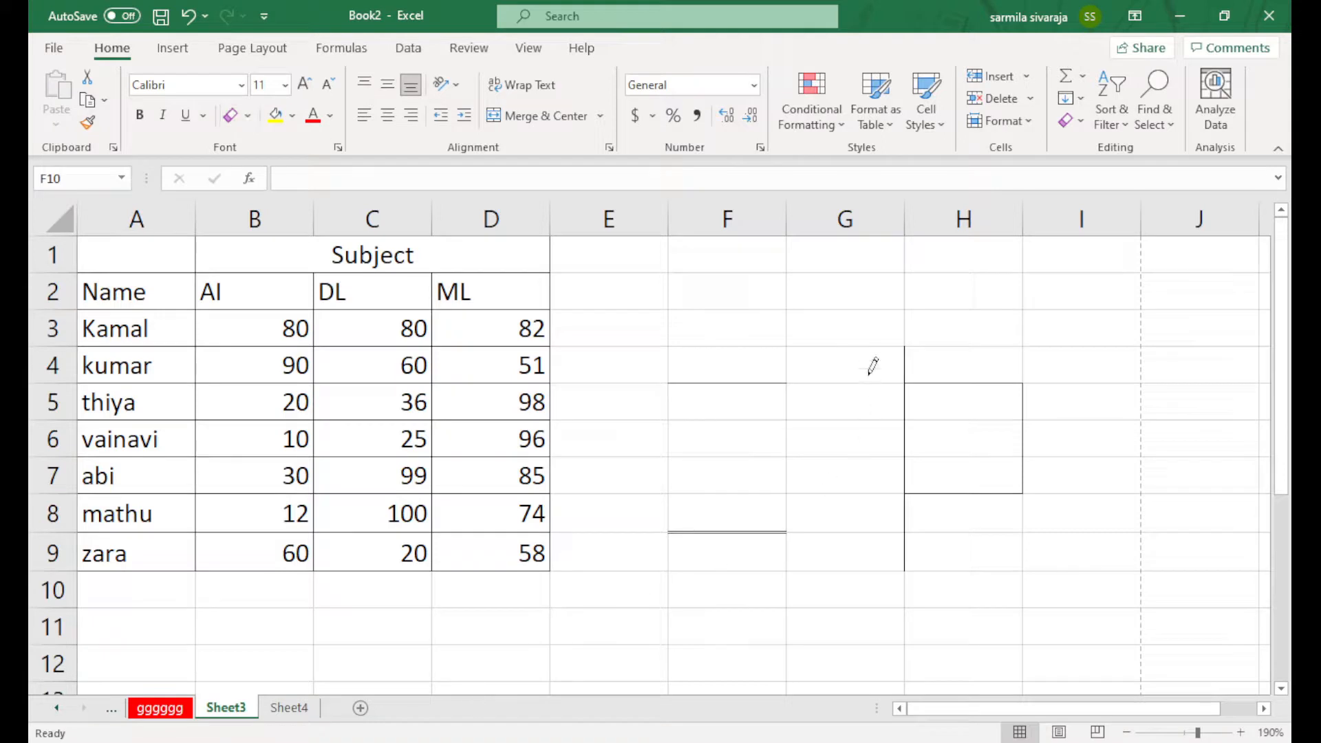
# Undo a stray red border and give F4 thick top and bottom borders via Format Cells
pyautogui.moveTo(872, 341); pyautogui.dragTo(841, 390)
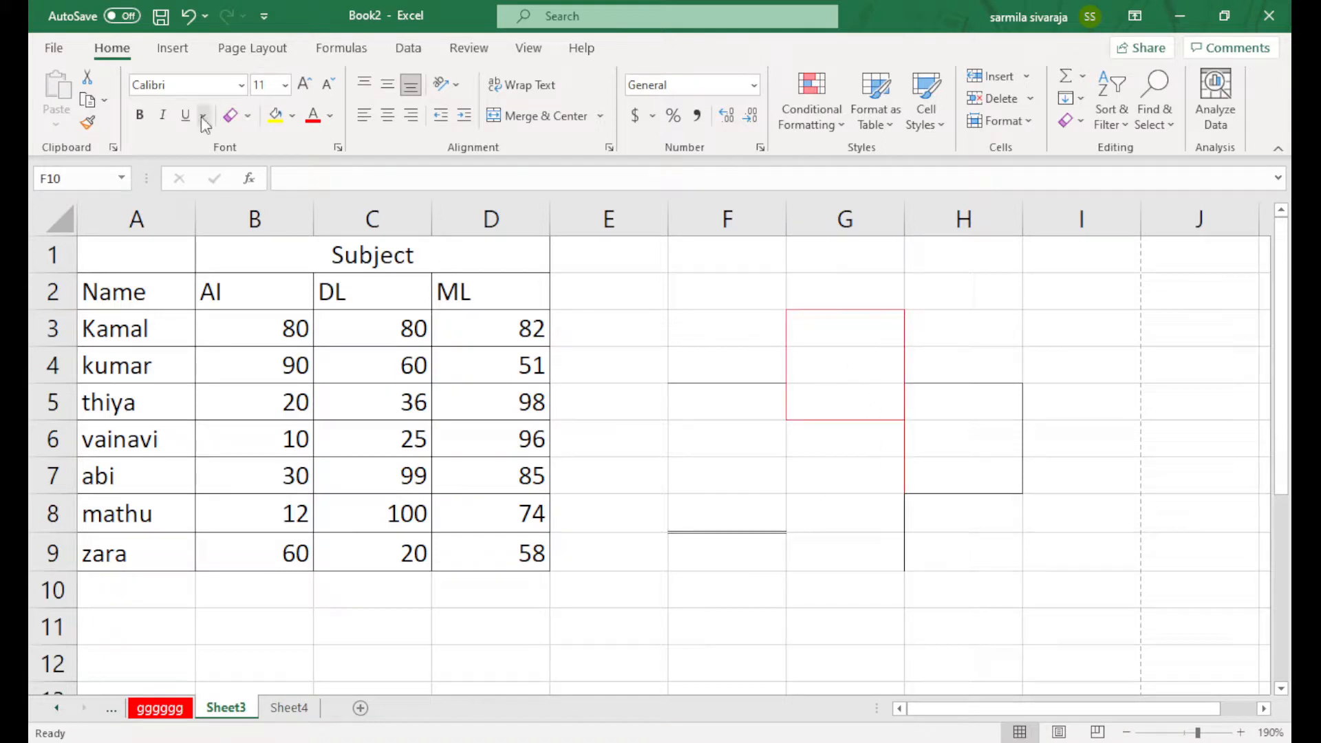
pyautogui.press('Escape')
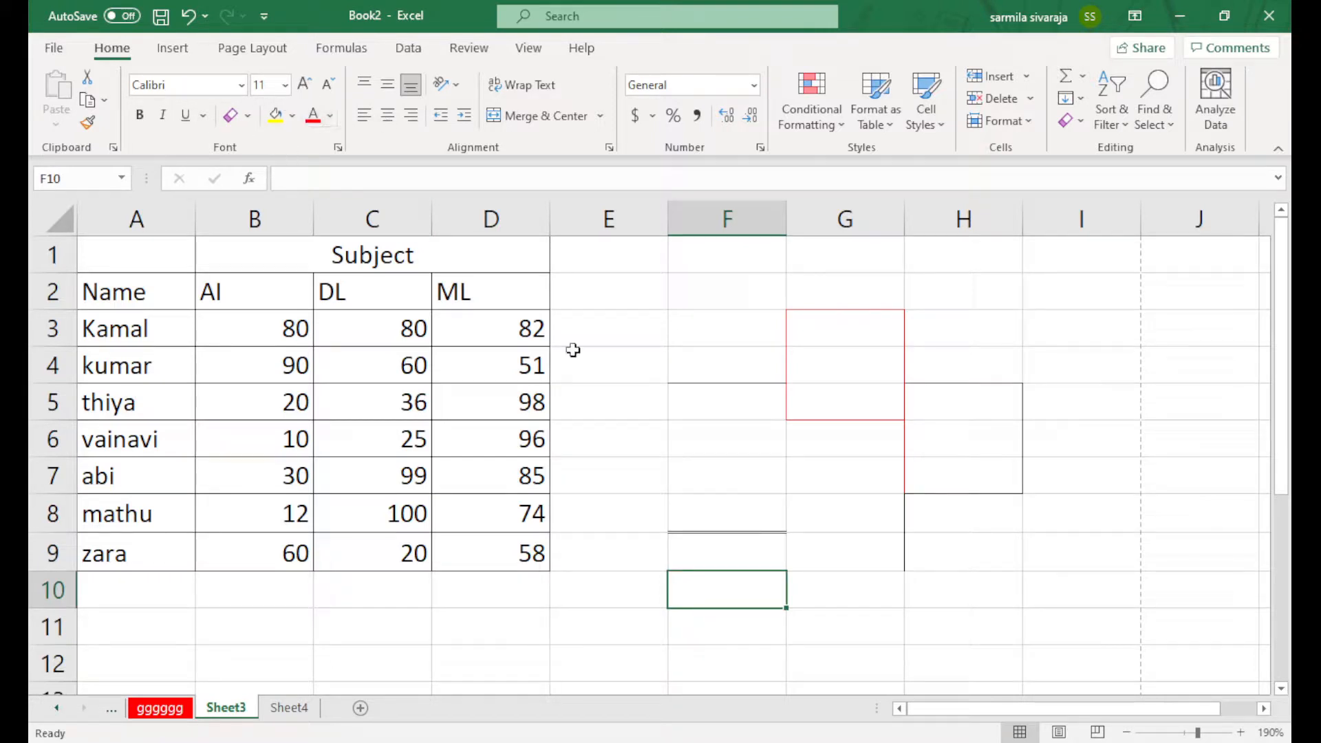
pyautogui.click(700, 378)
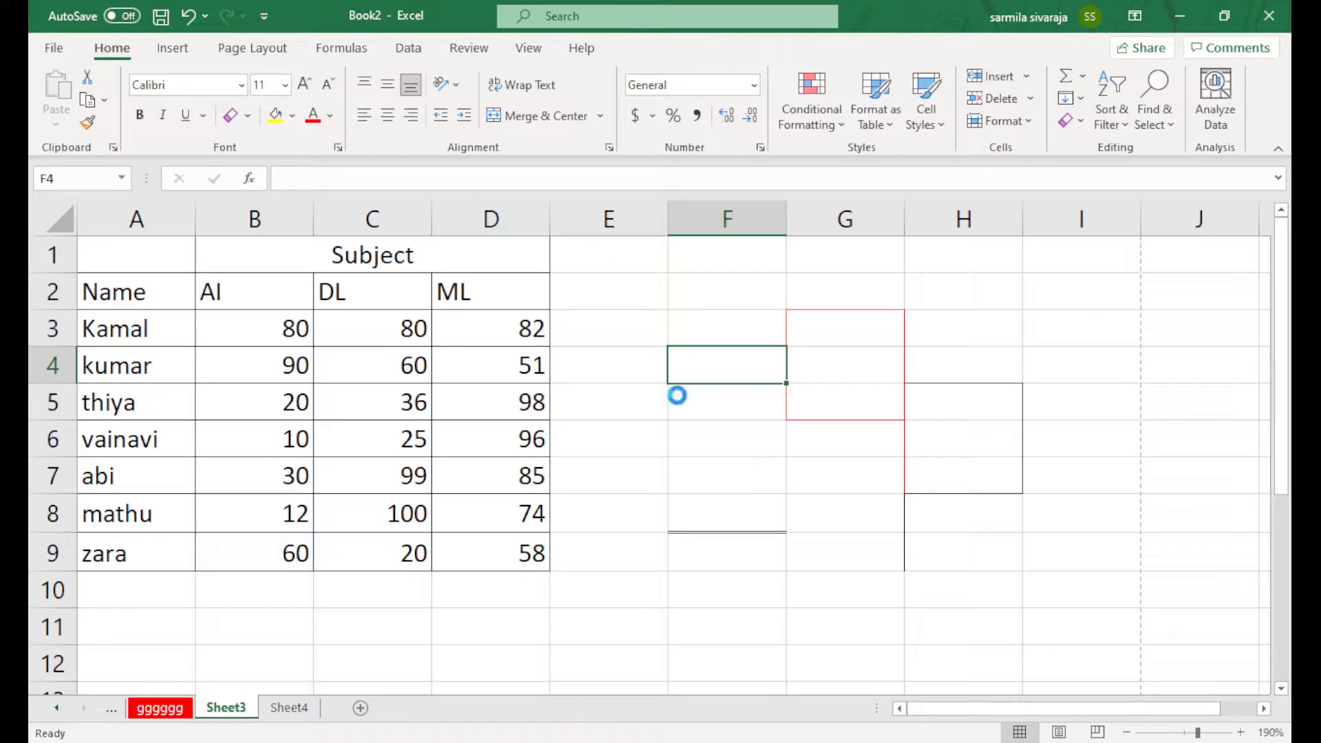
pyautogui.scroll(-1, 675, 392)
pyautogui.hotkey('ctrl', 'z')
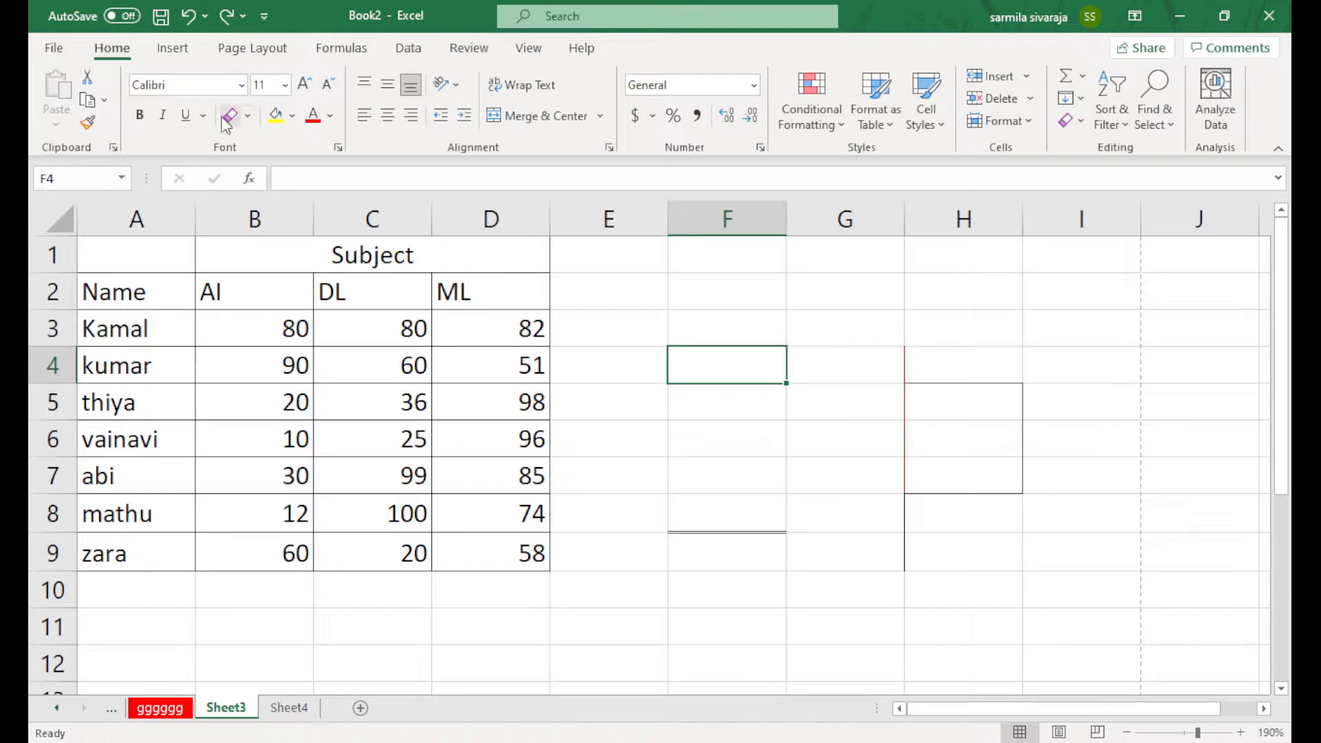
pyautogui.click(338, 148)
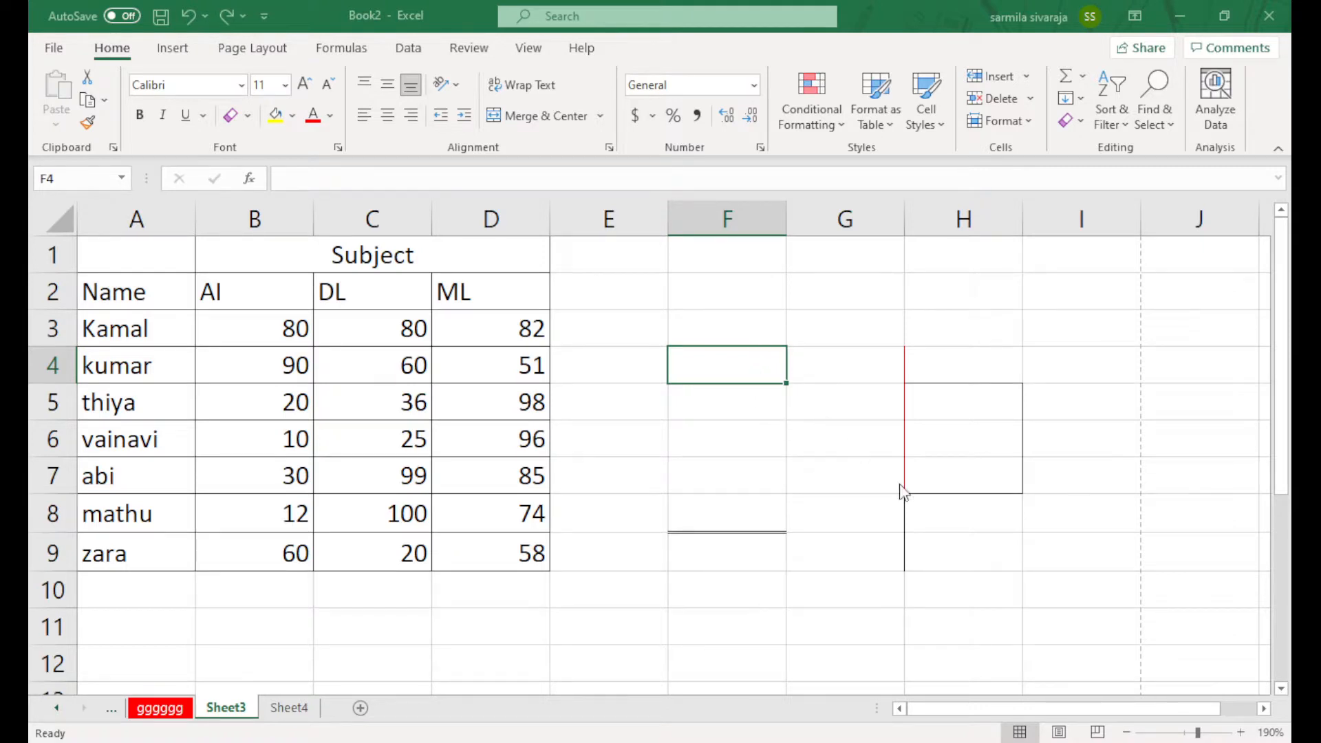
pyautogui.hotkey('ctrl', 'y')
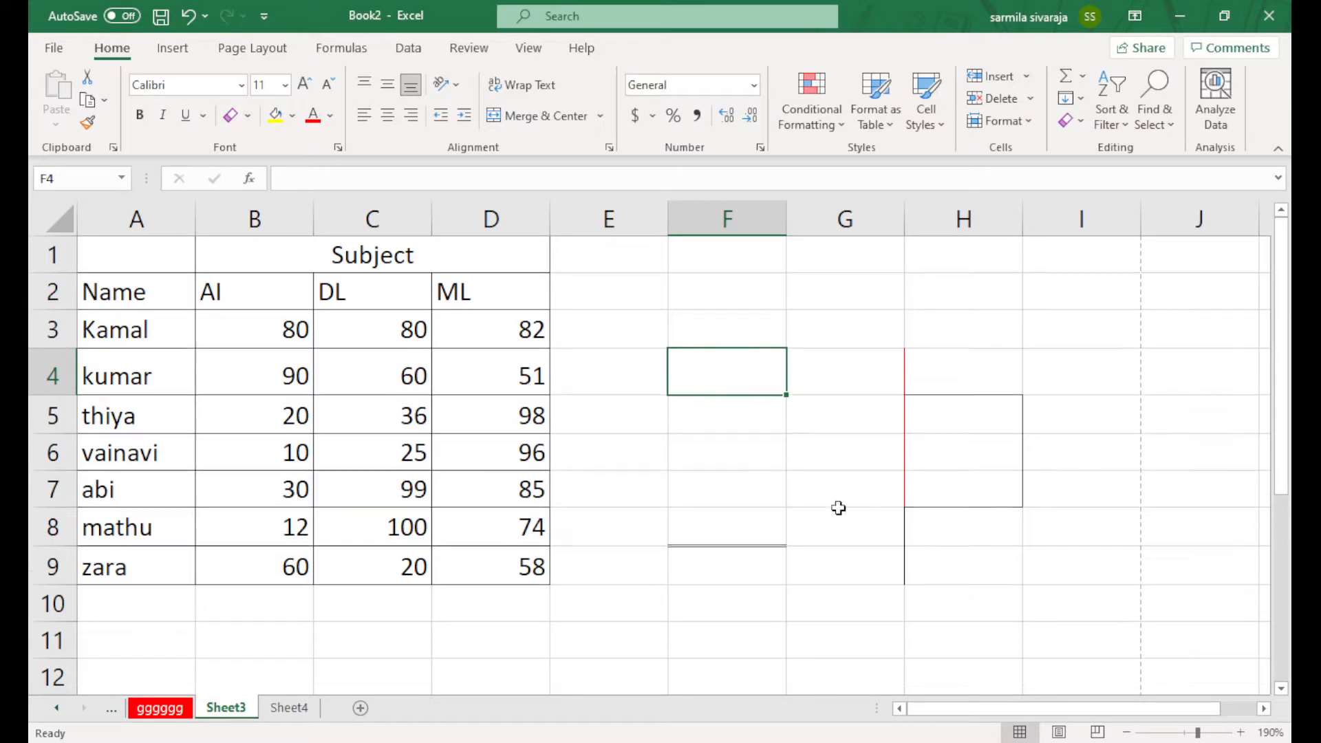
# Fill F6 orange and middle-align the marks table entries vertically
pyautogui.click(778, 436)
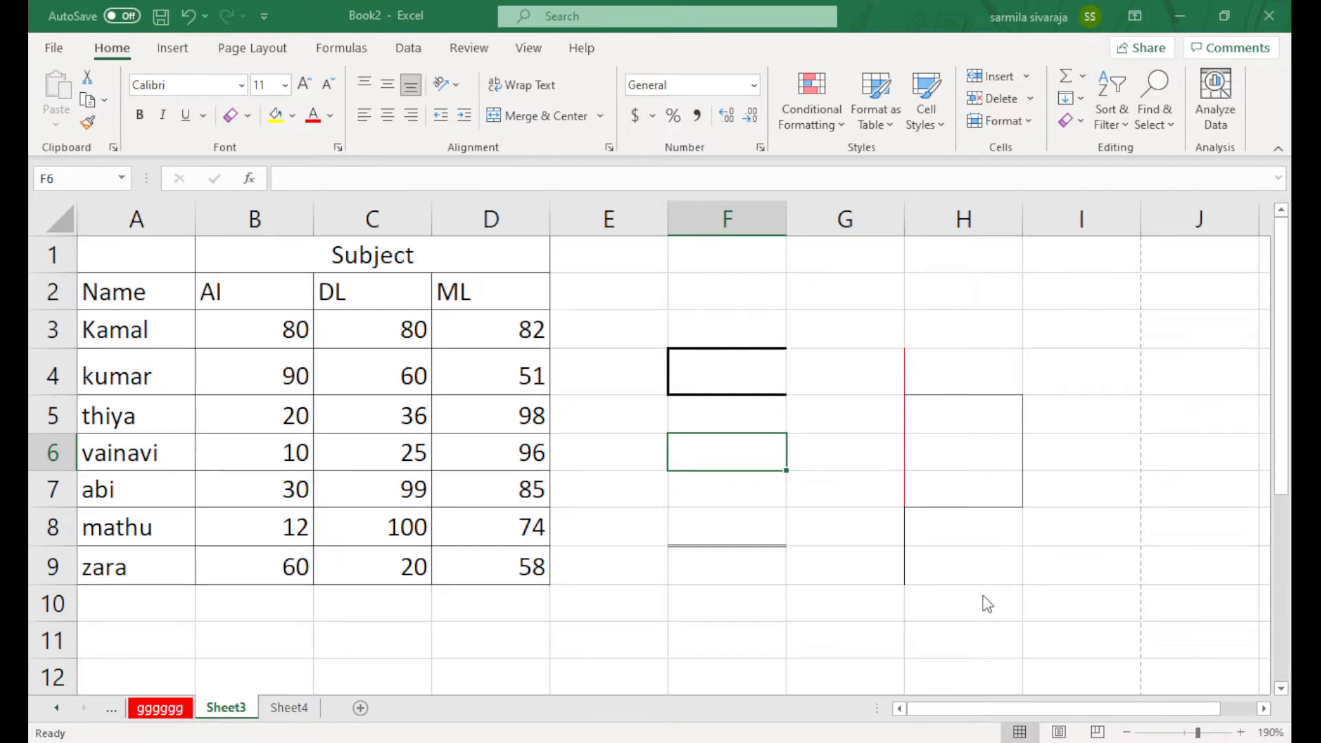
pyautogui.click(971, 581)
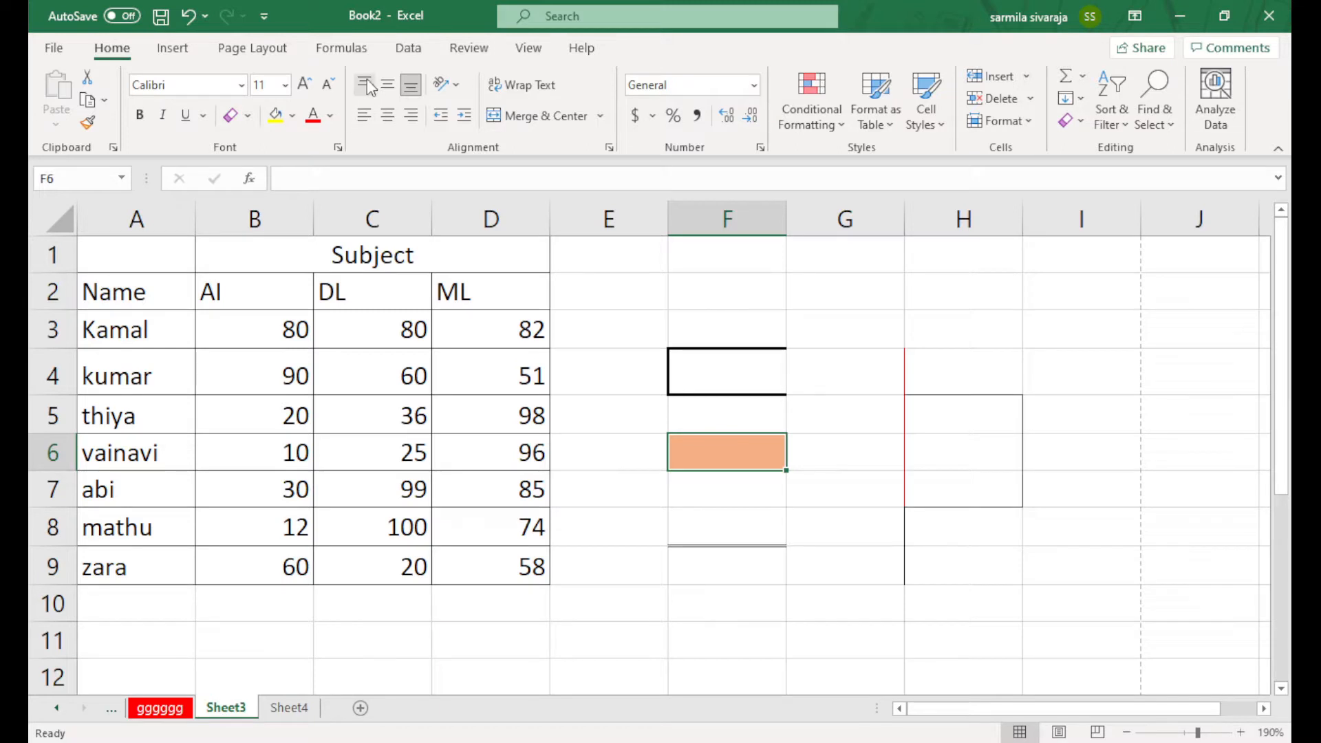
pyautogui.moveTo(137, 293); pyautogui.dragTo(481, 571)
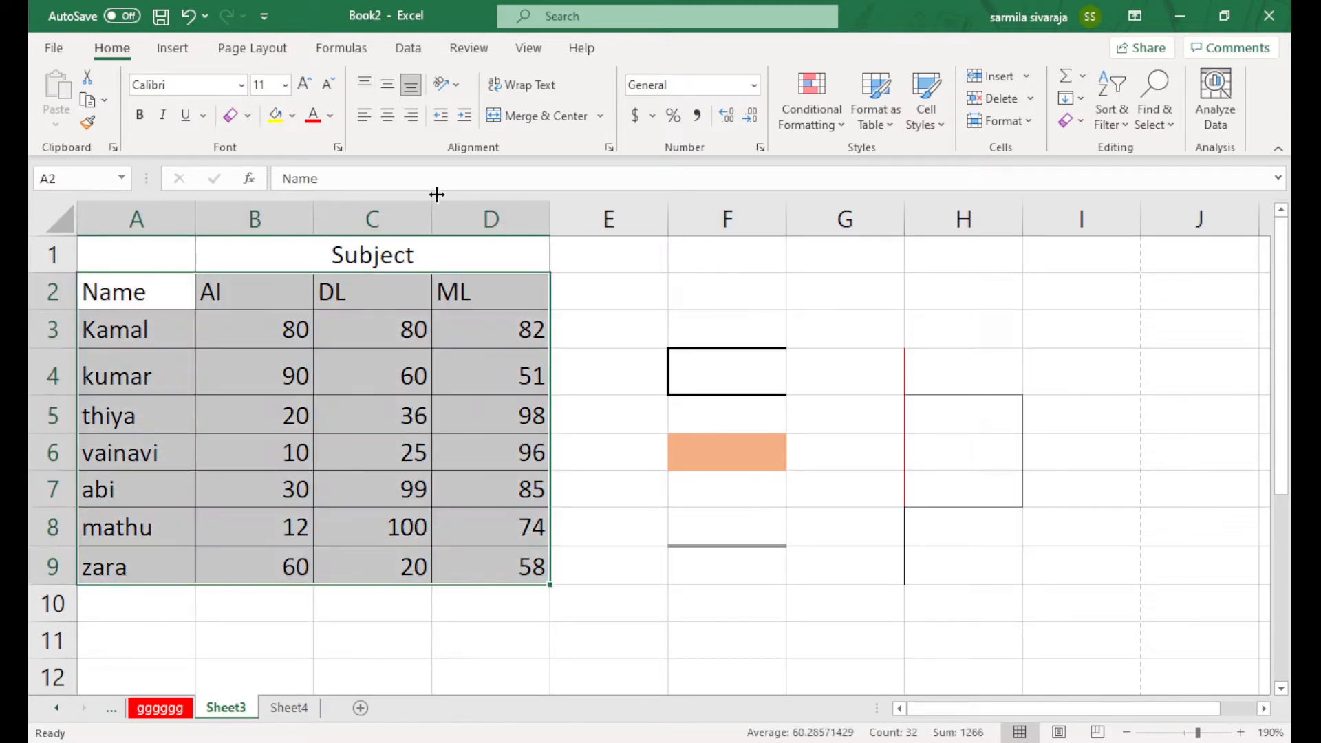
pyautogui.click(389, 87)
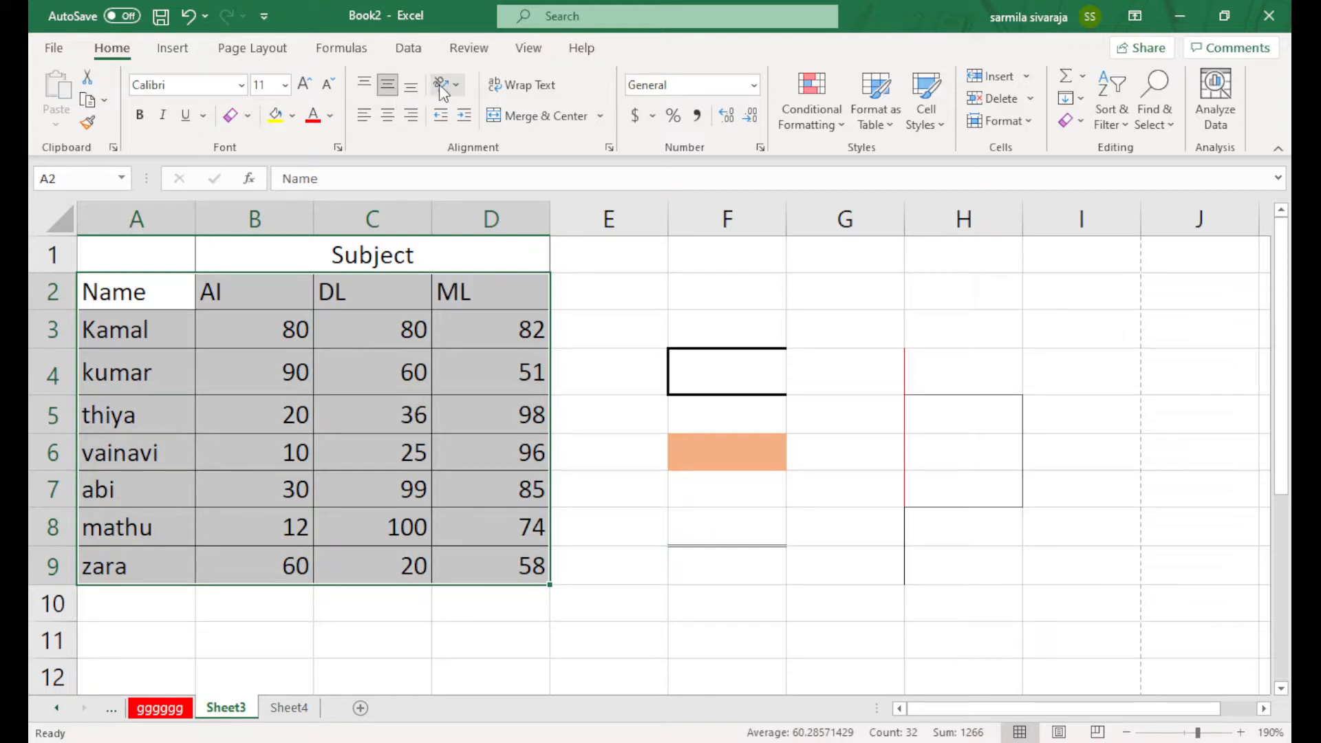
pyautogui.click(747, 300)
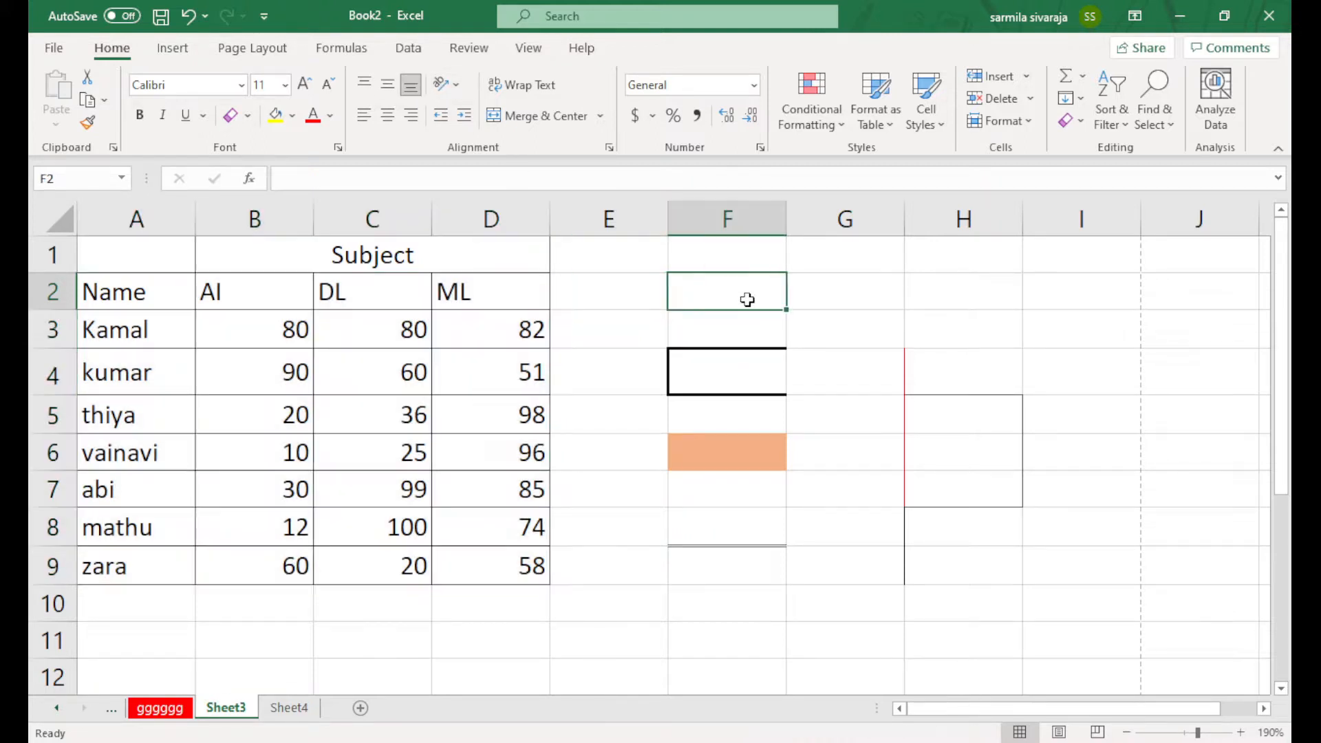
# Enter Sunday in A12 and Monday in B12
pyautogui.scroll(-5, 601, 493)
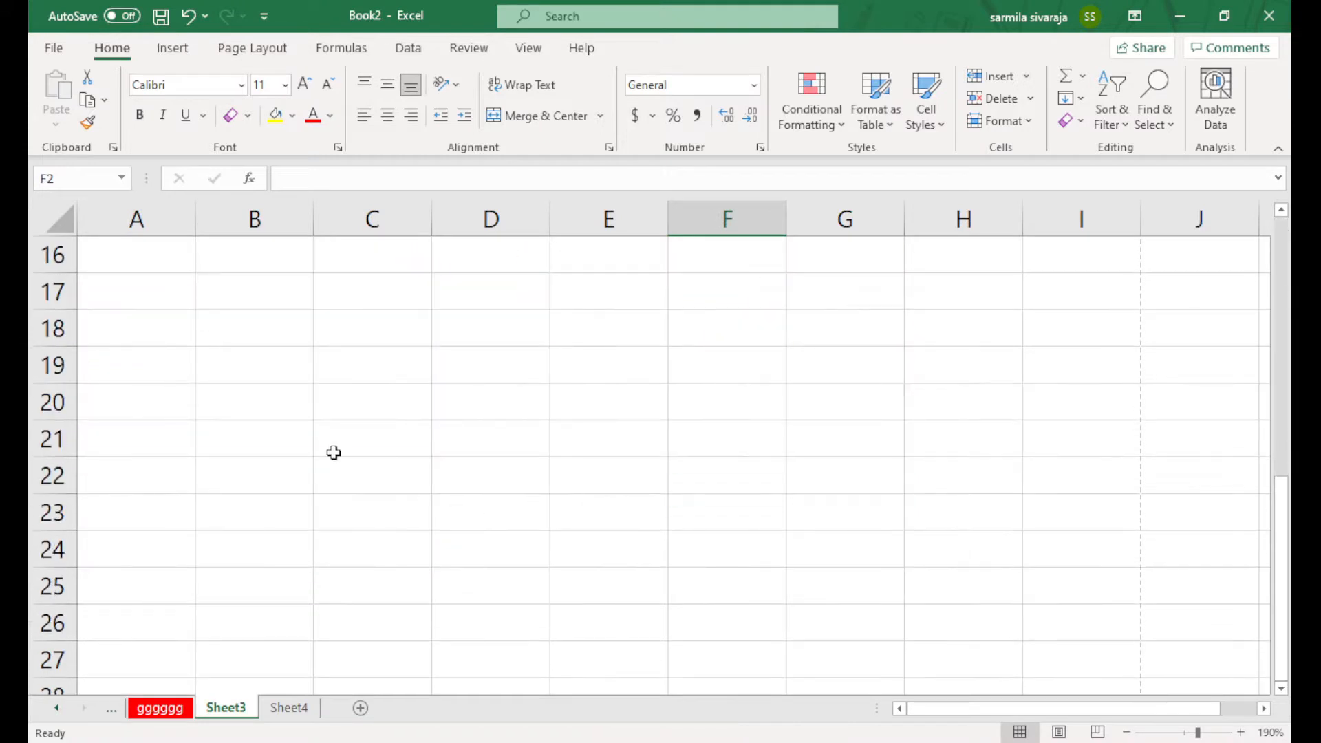
pyautogui.scroll(2, 333, 451)
pyautogui.click(122, 325)
pyautogui.write('sunday')
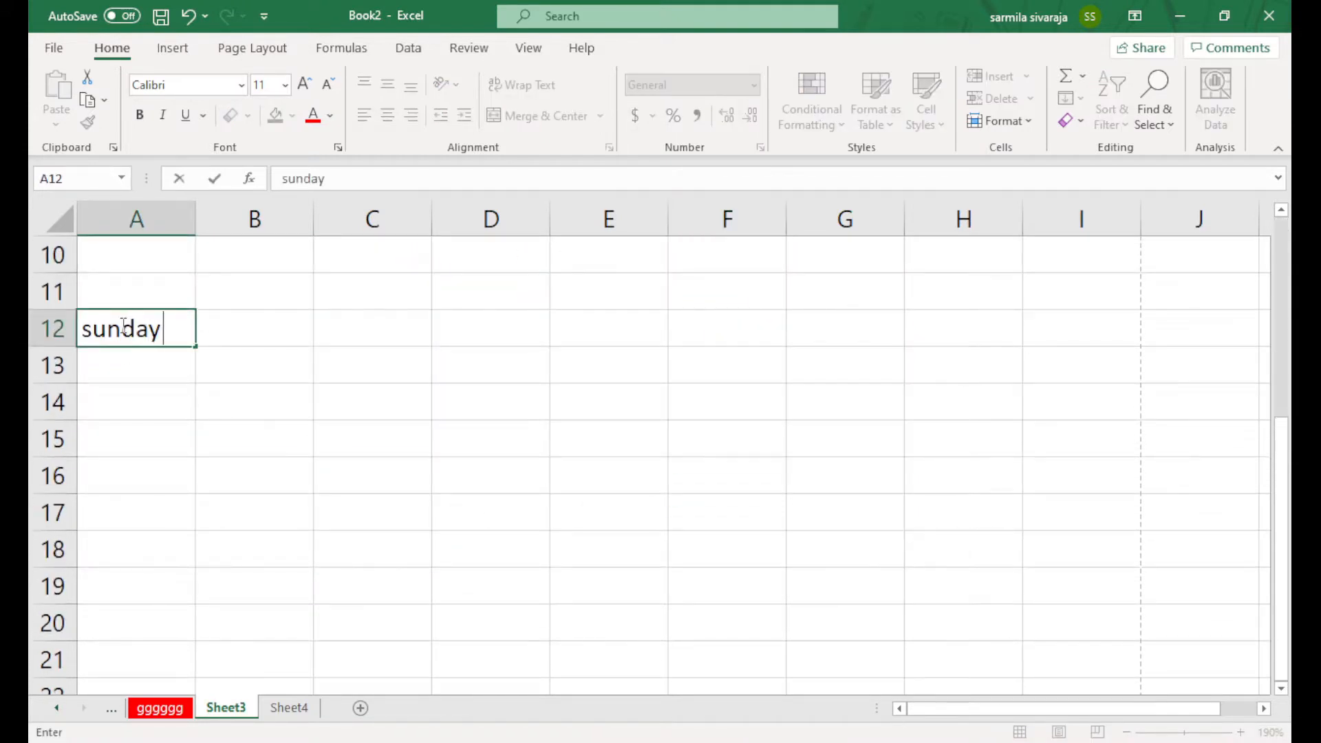
pyautogui.press('Tab')
pyautogui.write('monday')
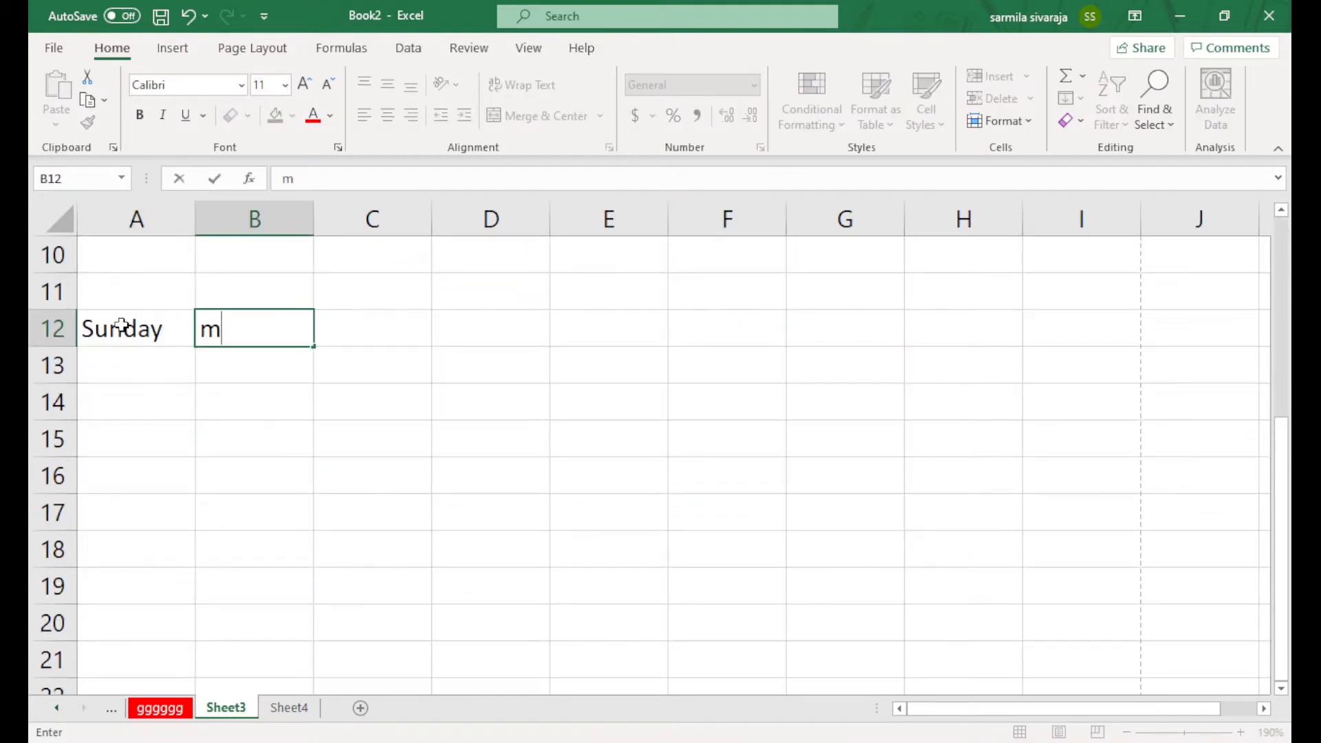
pyautogui.click(236, 482)
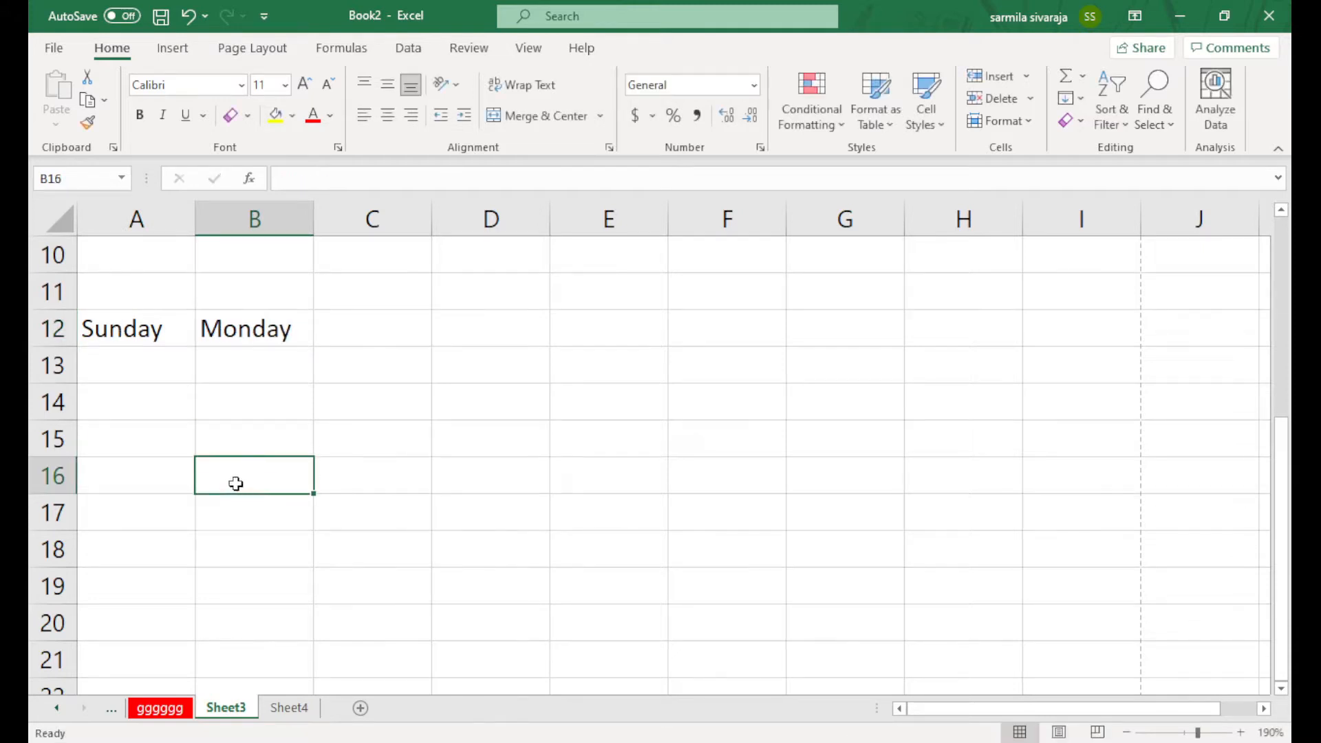
# Try orientation options on A12:B12, then give them a custom downward slant
pyautogui.moveTo(130, 324); pyautogui.dragTo(259, 330)
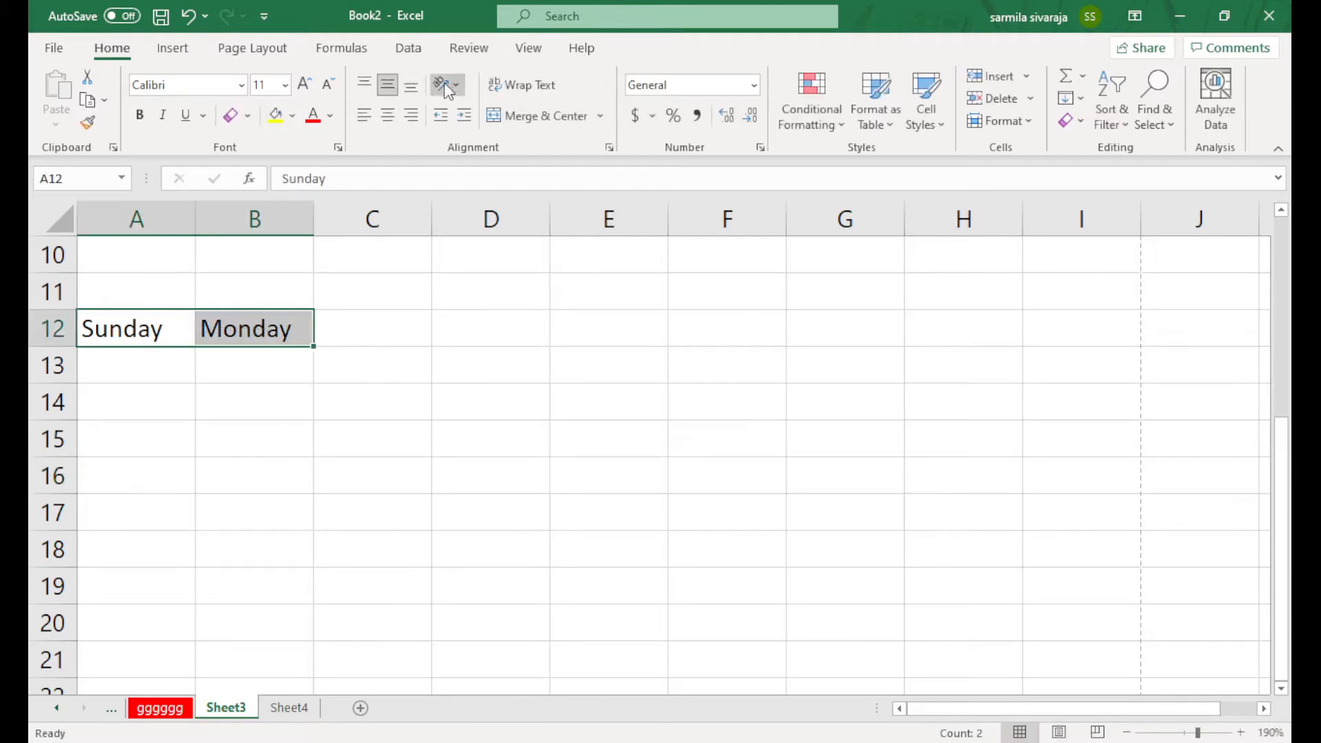
pyautogui.click(469, 116)
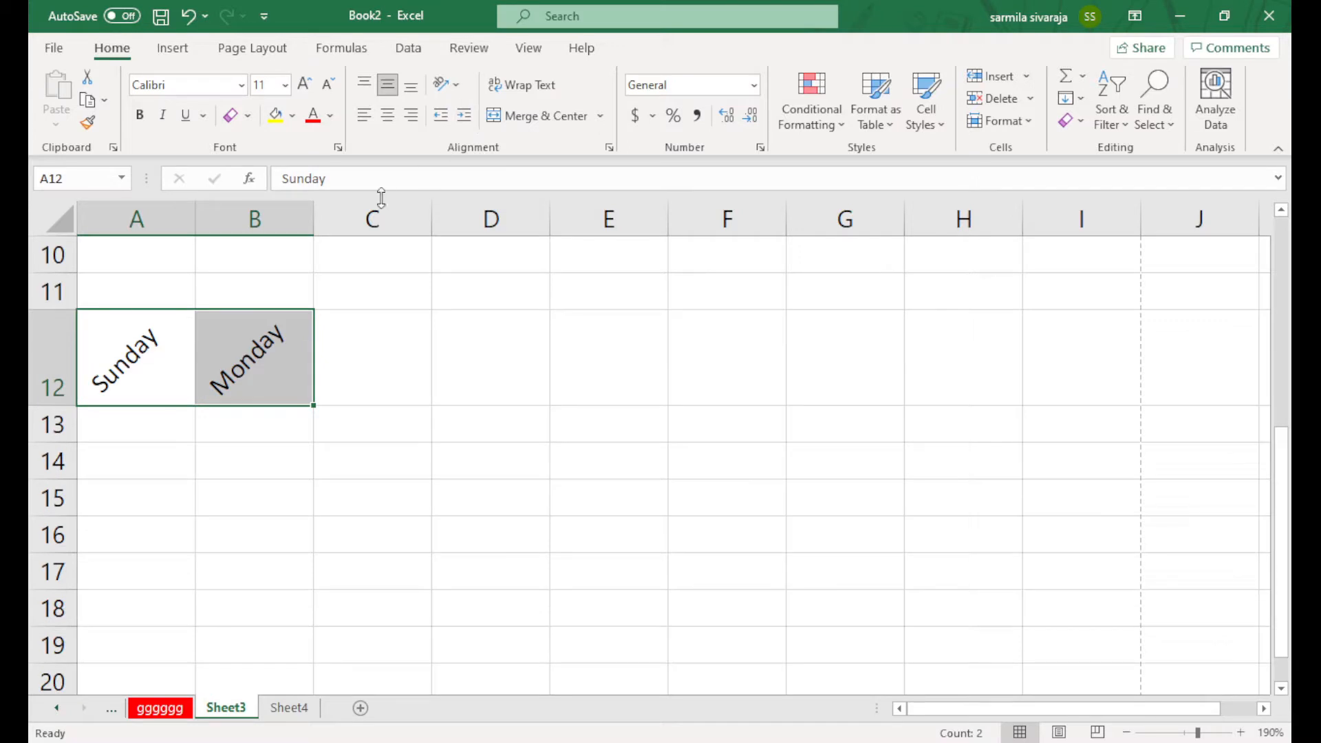
pyautogui.click(462, 84)
pyautogui.click(481, 142)
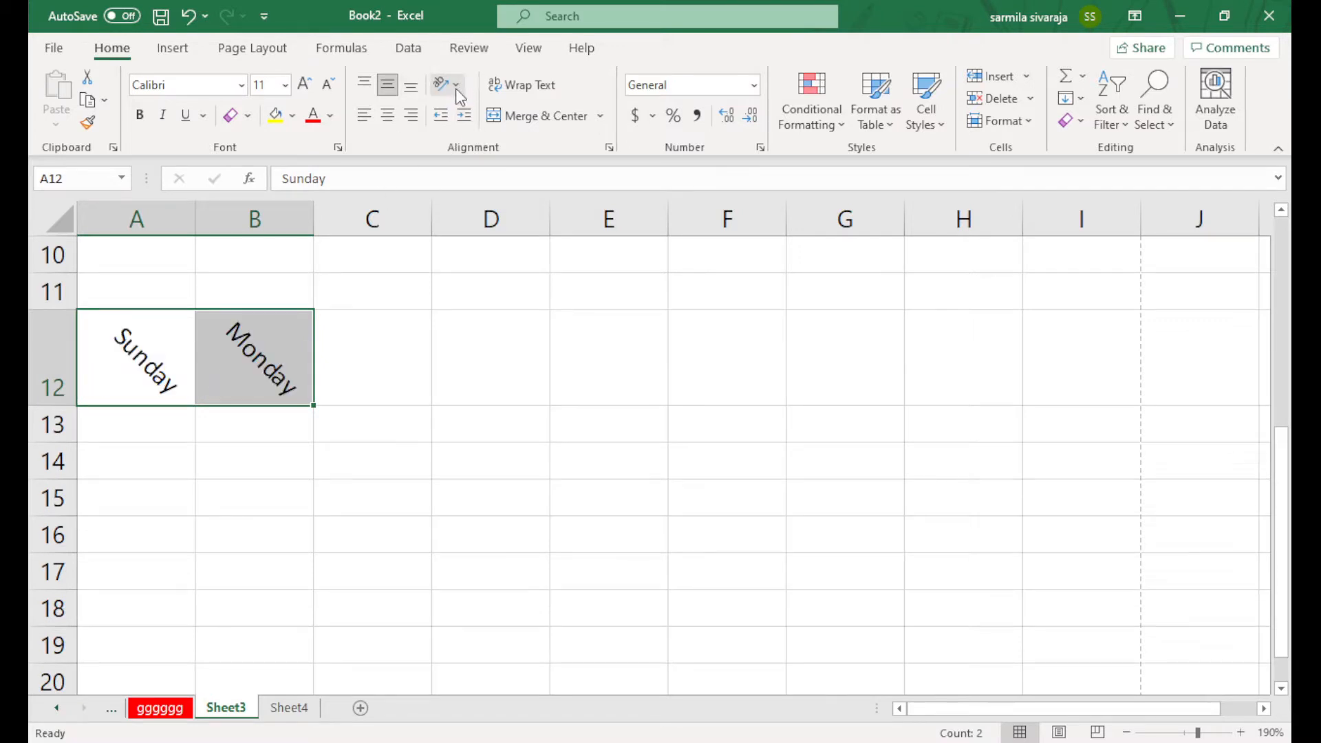
pyautogui.click(502, 160)
pyautogui.click(458, 84)
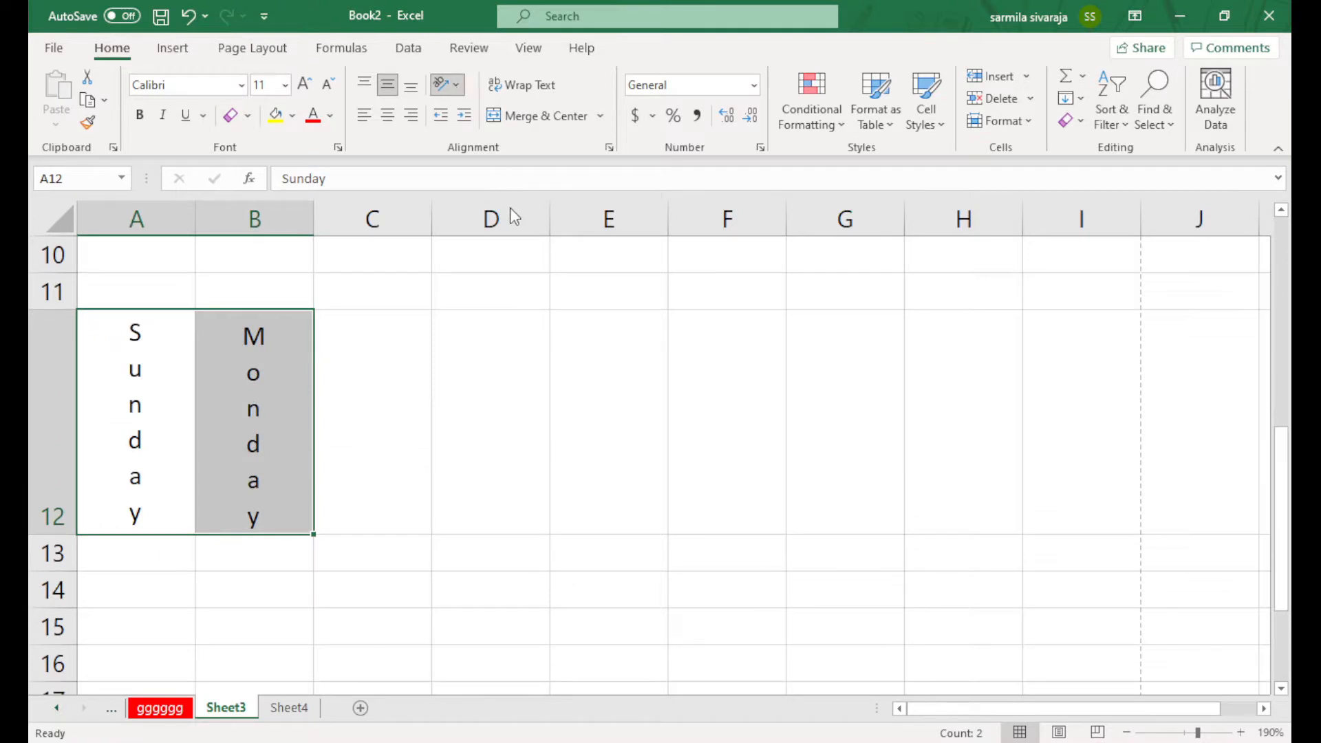
pyautogui.click(510, 207)
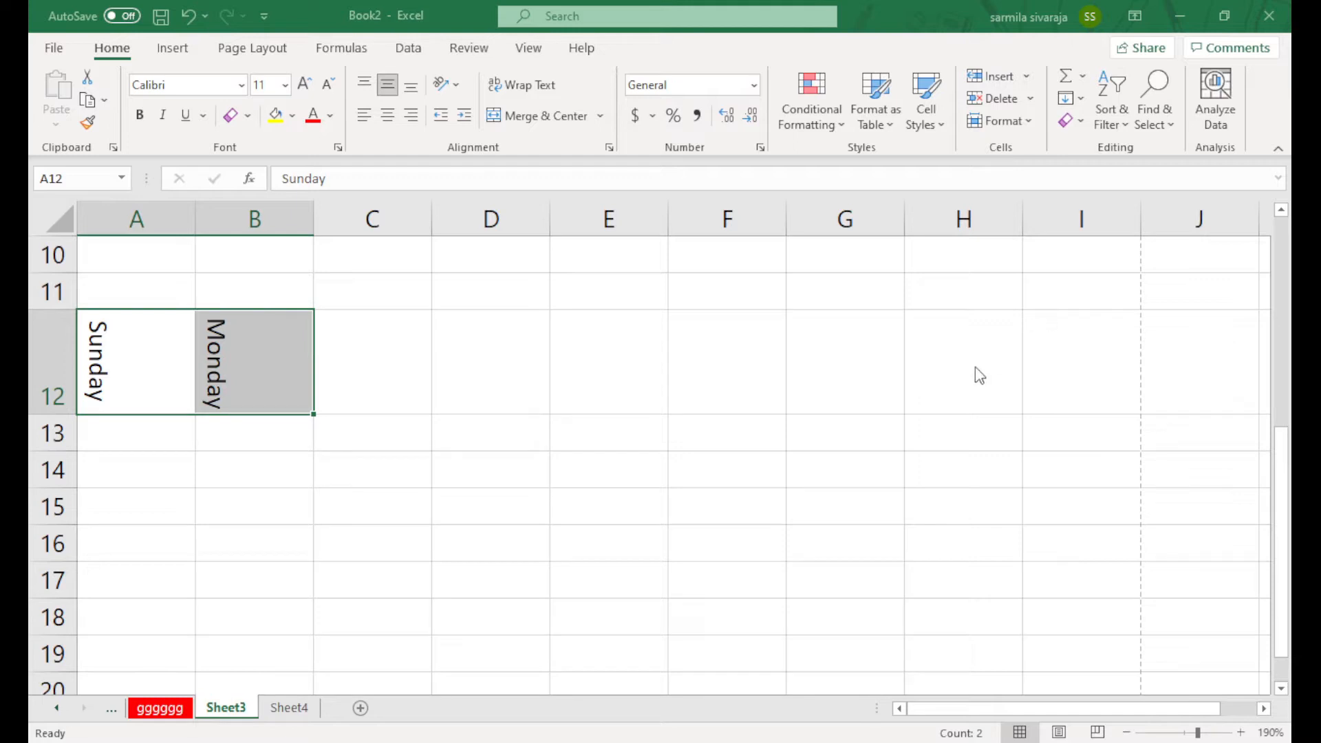
pyautogui.click(967, 587)
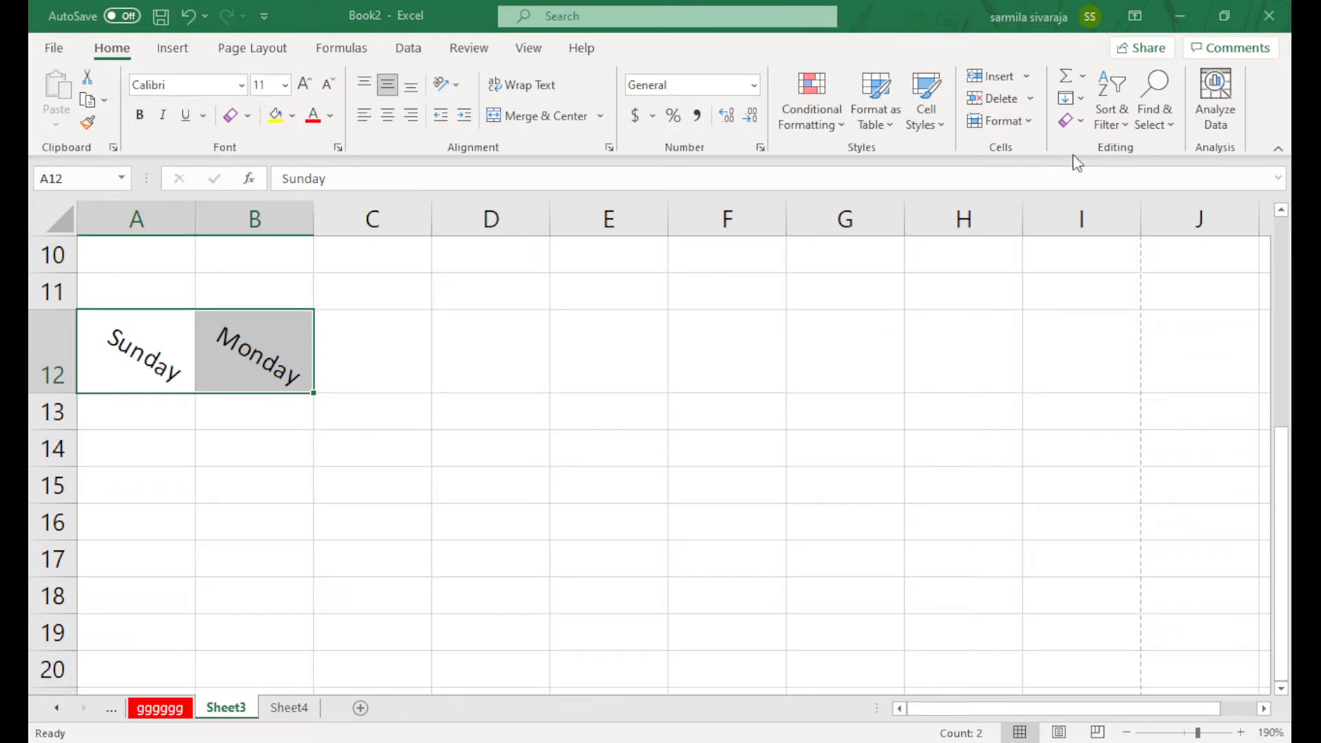
# Replace the gibberish in D11 with a greeting sentence ending in the author's name, spilling into E and F
pyautogui.click(500, 294)
pyautogui.write('jfdjhfkj ')
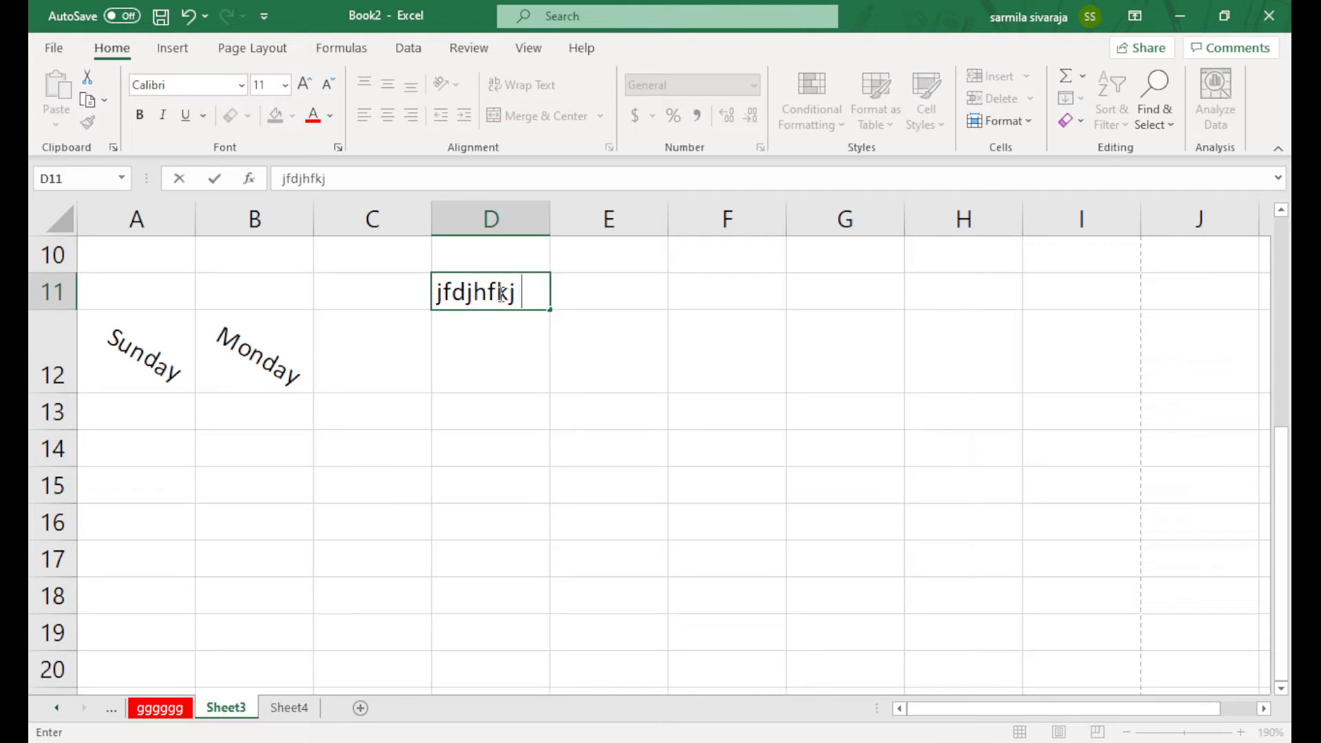
pyautogui.write('dsjfdshfkj fldlshf')
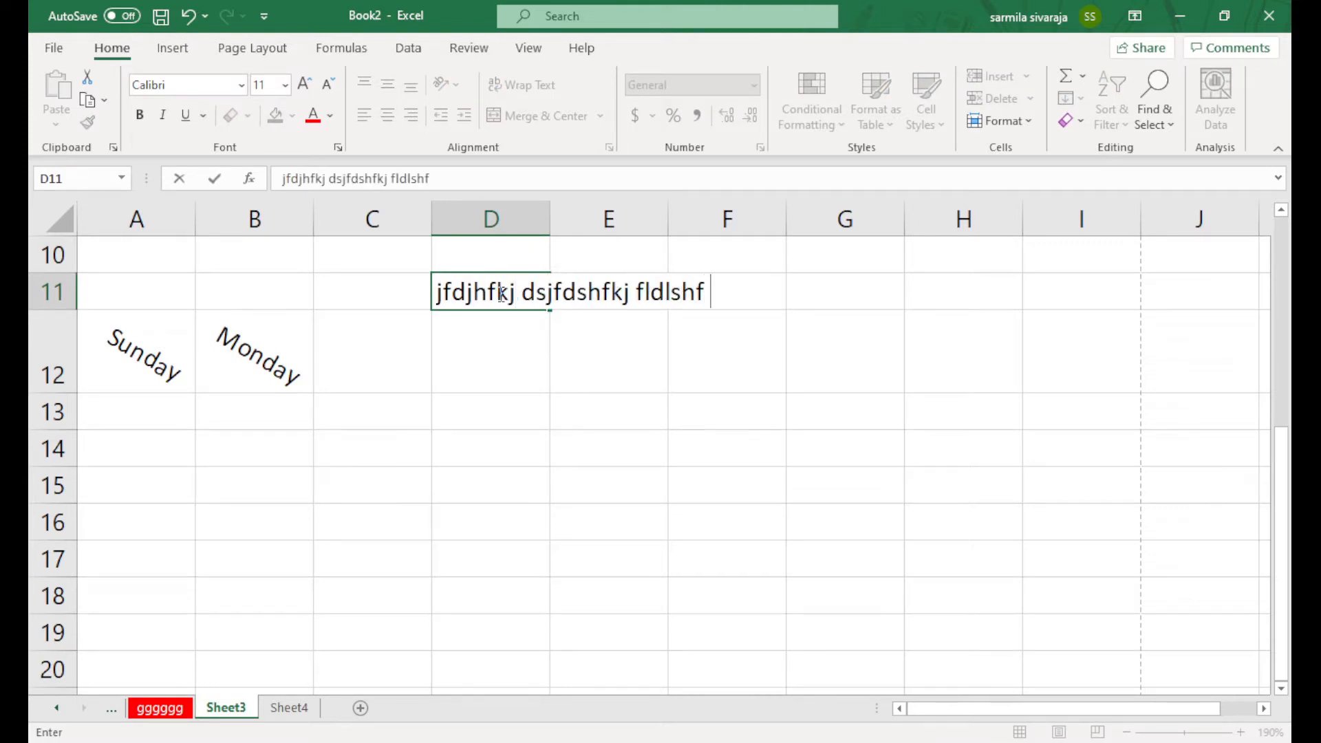
pyautogui.moveTo(440, 295); pyautogui.dragTo(784, 292)
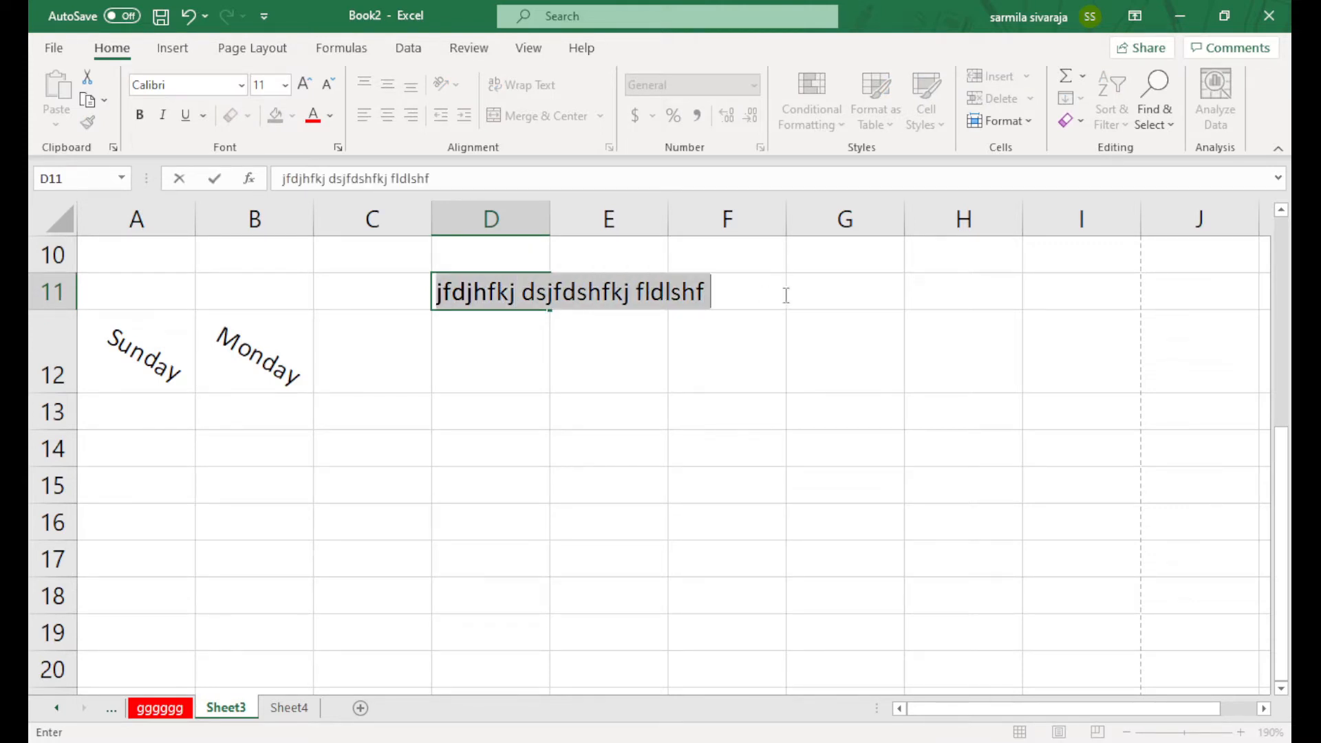
pyautogui.write('hello')
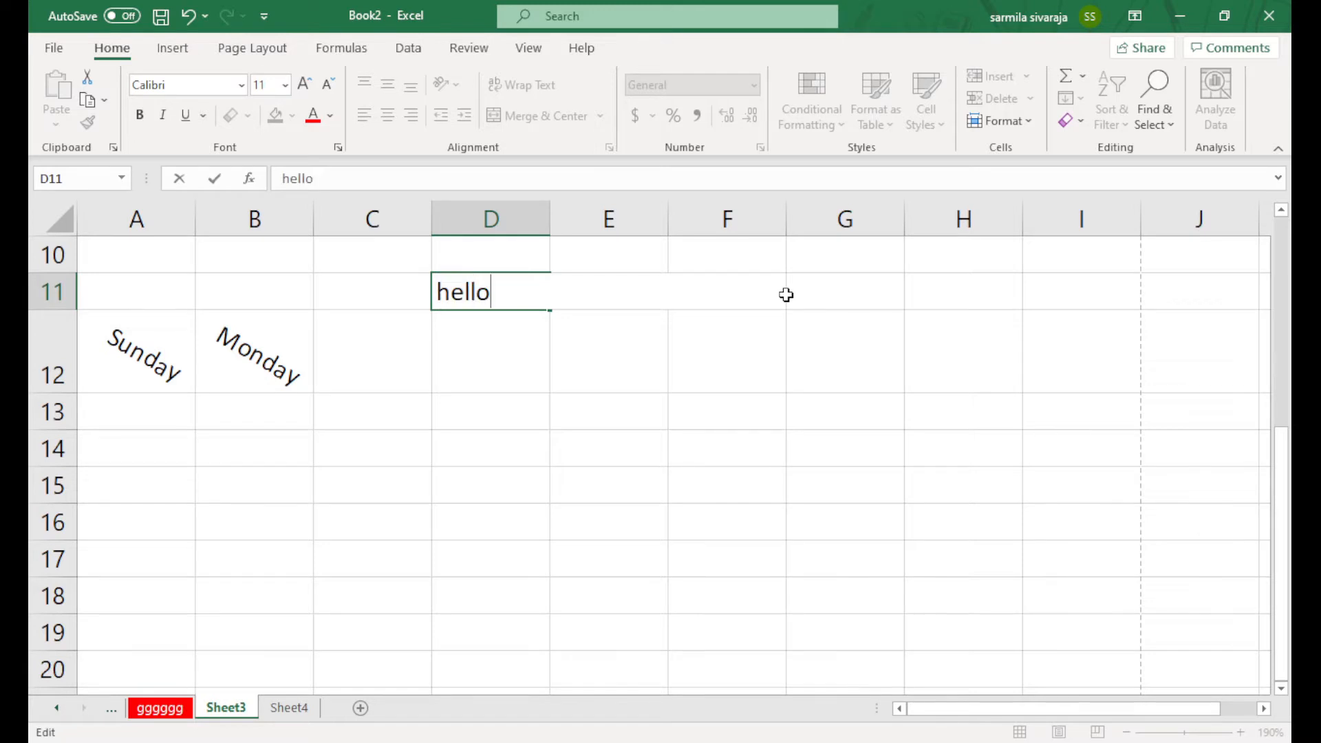
pyautogui.write(' world')
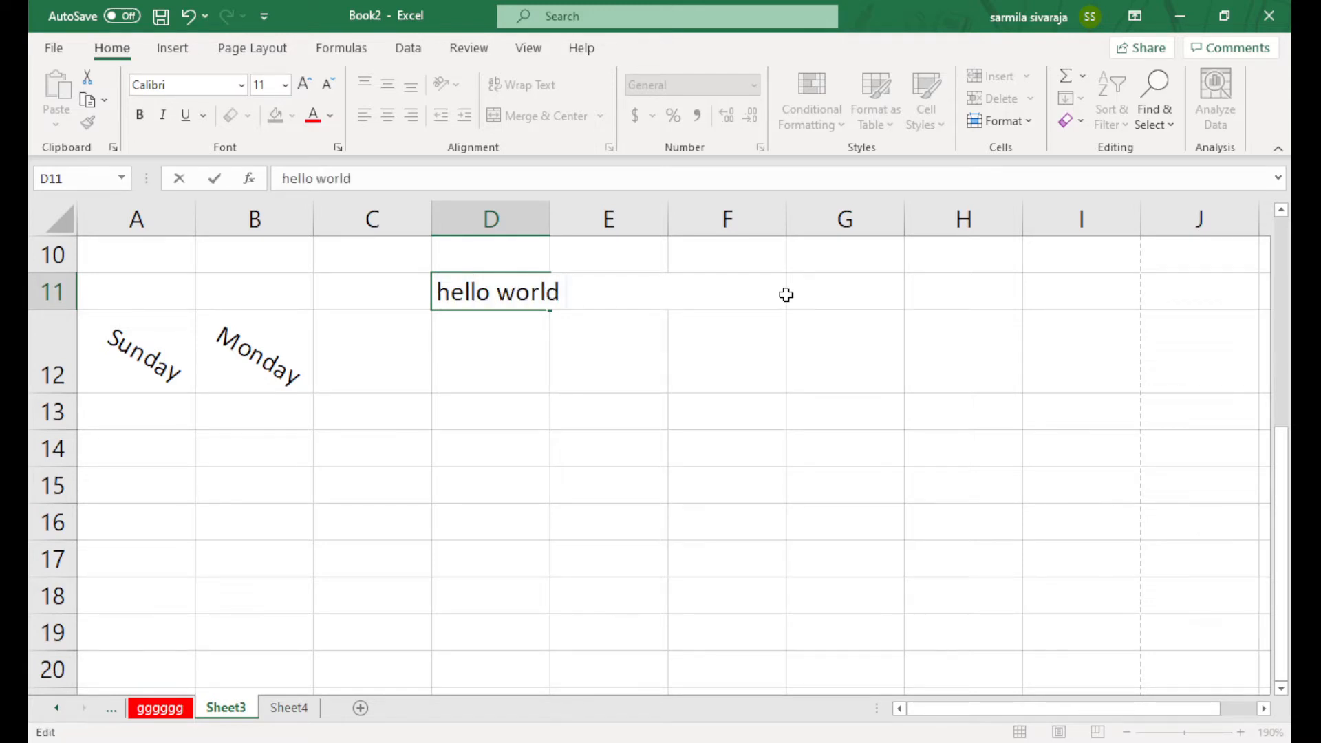
pyautogui.write(' I am sarmil')
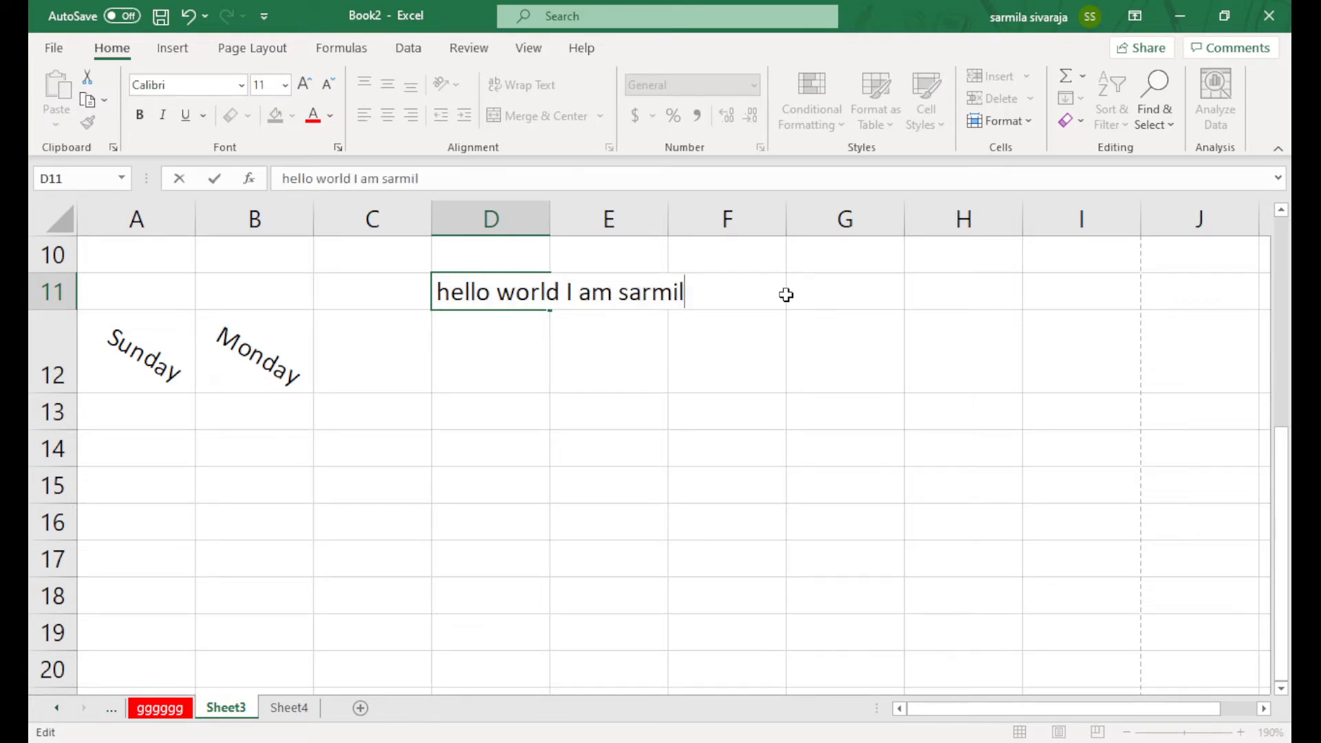
pyautogui.write('a')
pyautogui.press('Return')
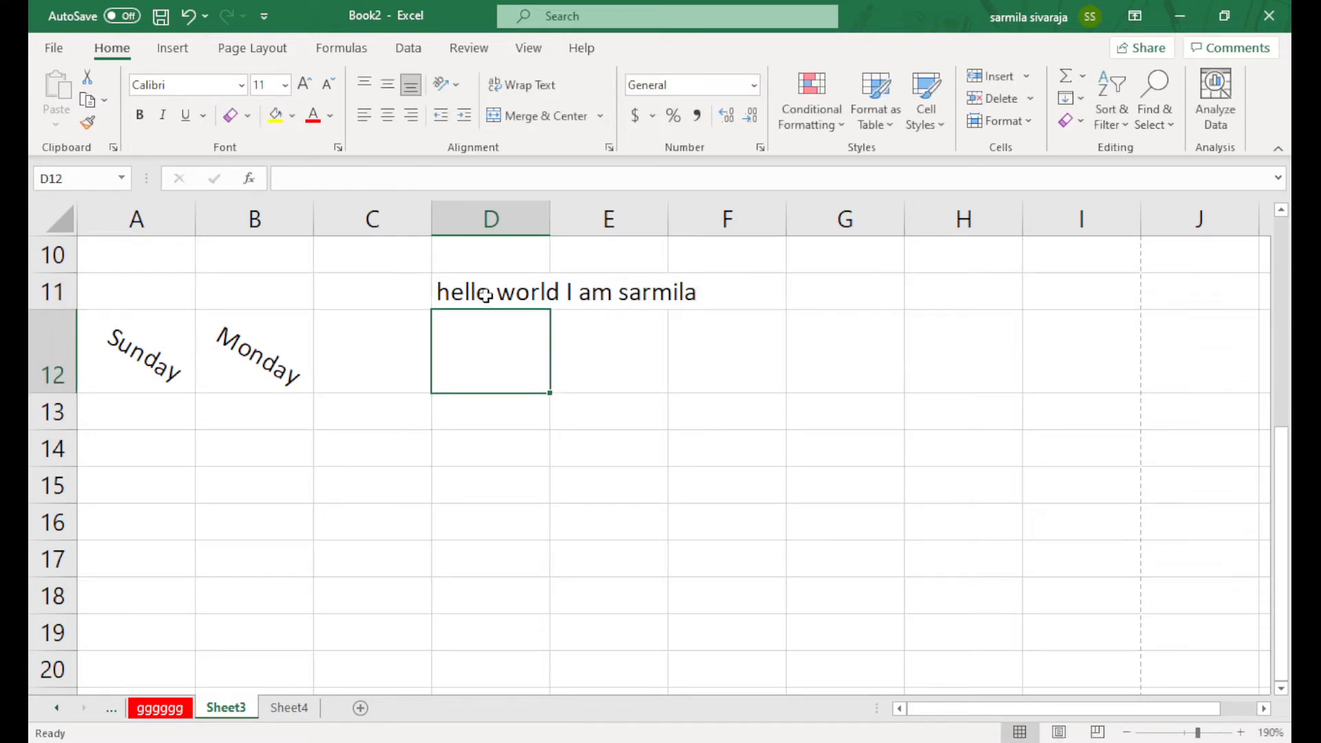
pyautogui.click(486, 295)
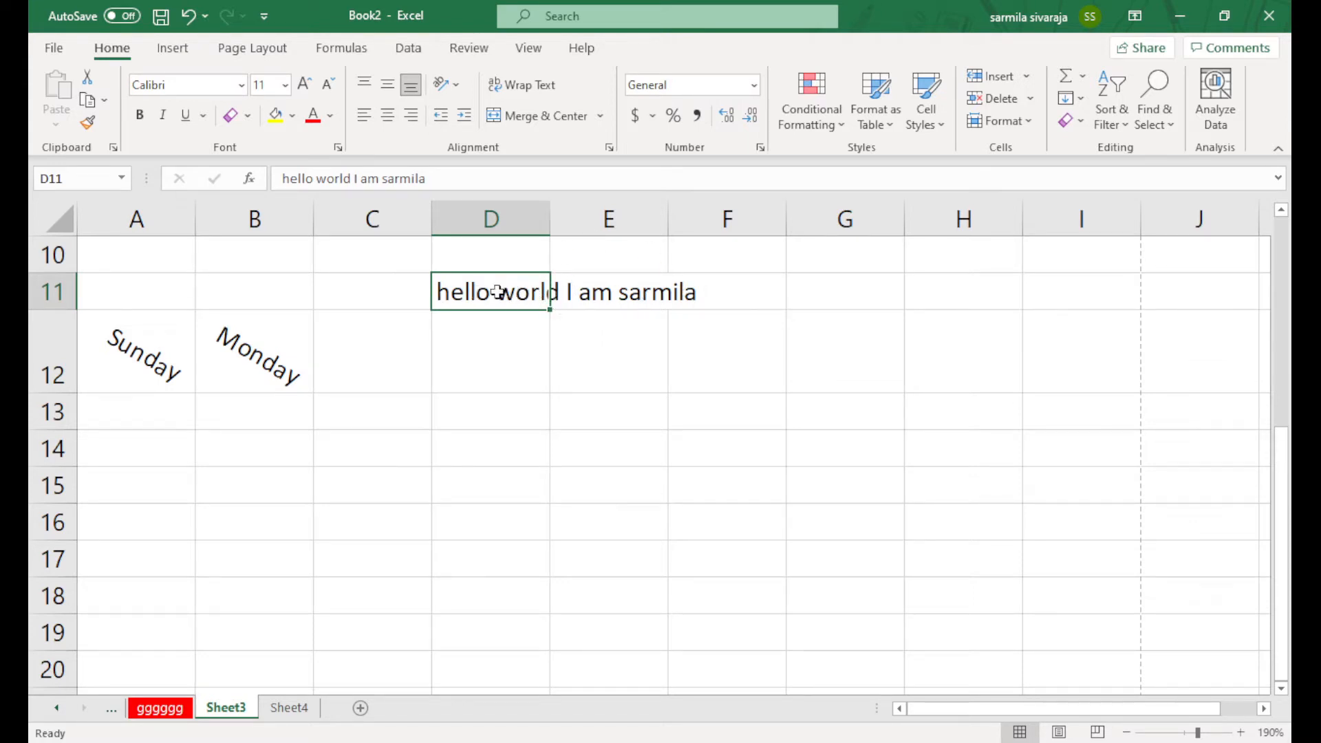
# Try wrapping the D11 sentence and narrowing column D, then undo both changes
pyautogui.click(520, 95)
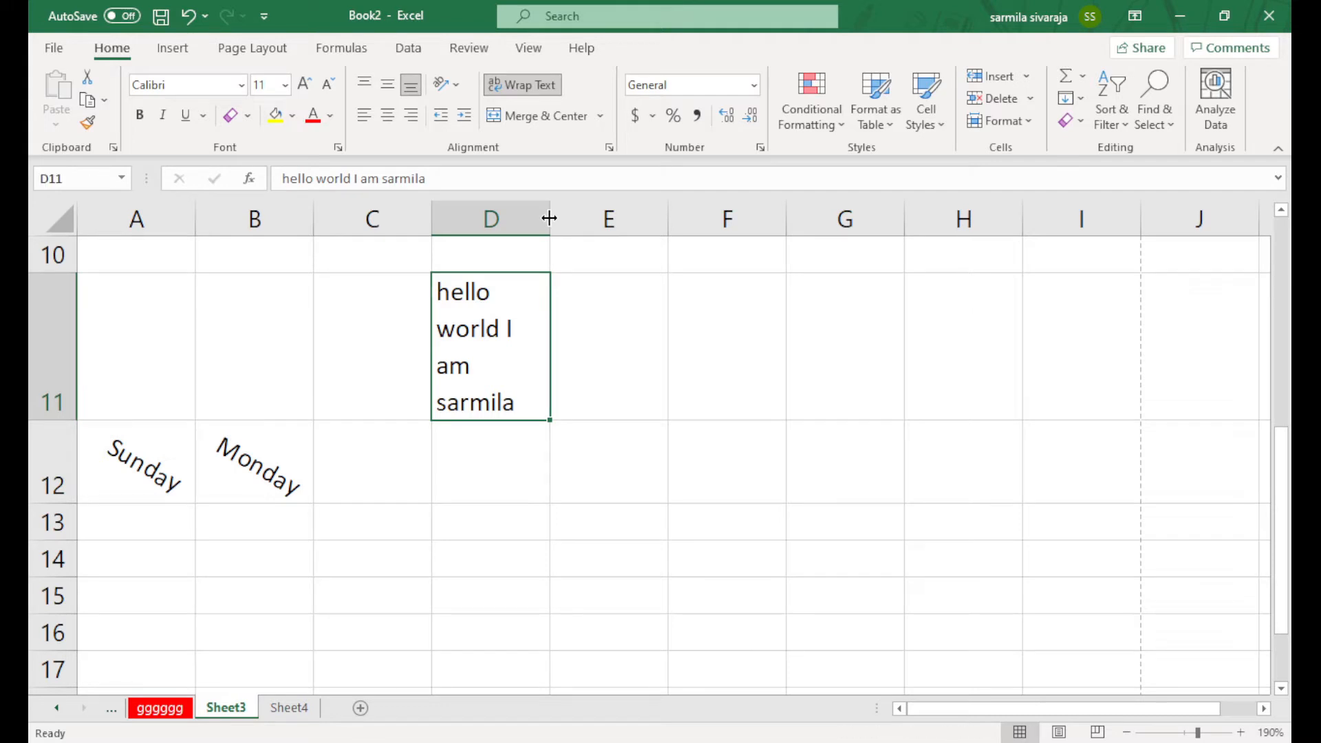
pyautogui.moveTo(549, 218); pyautogui.dragTo(527, 218)
pyautogui.hotkey('ctrl', 'z')
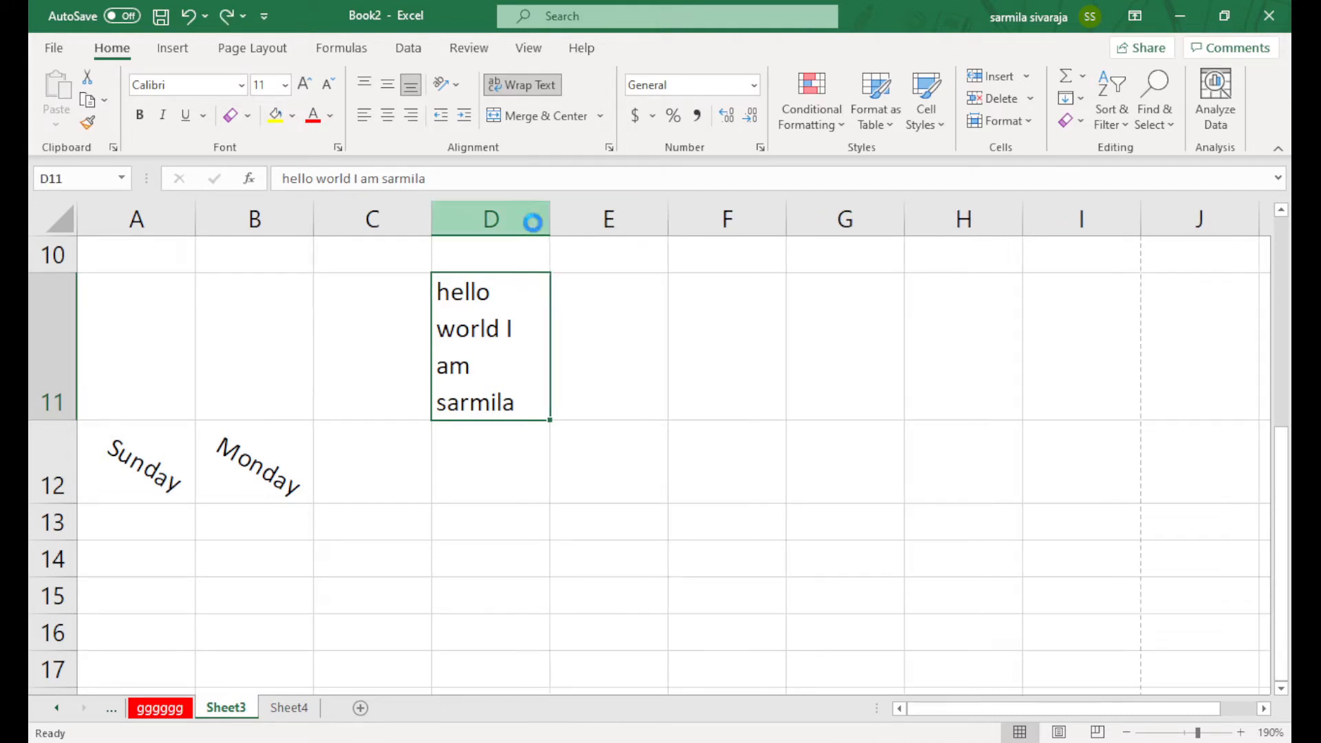
pyautogui.hotkey('ctrl', 'z')
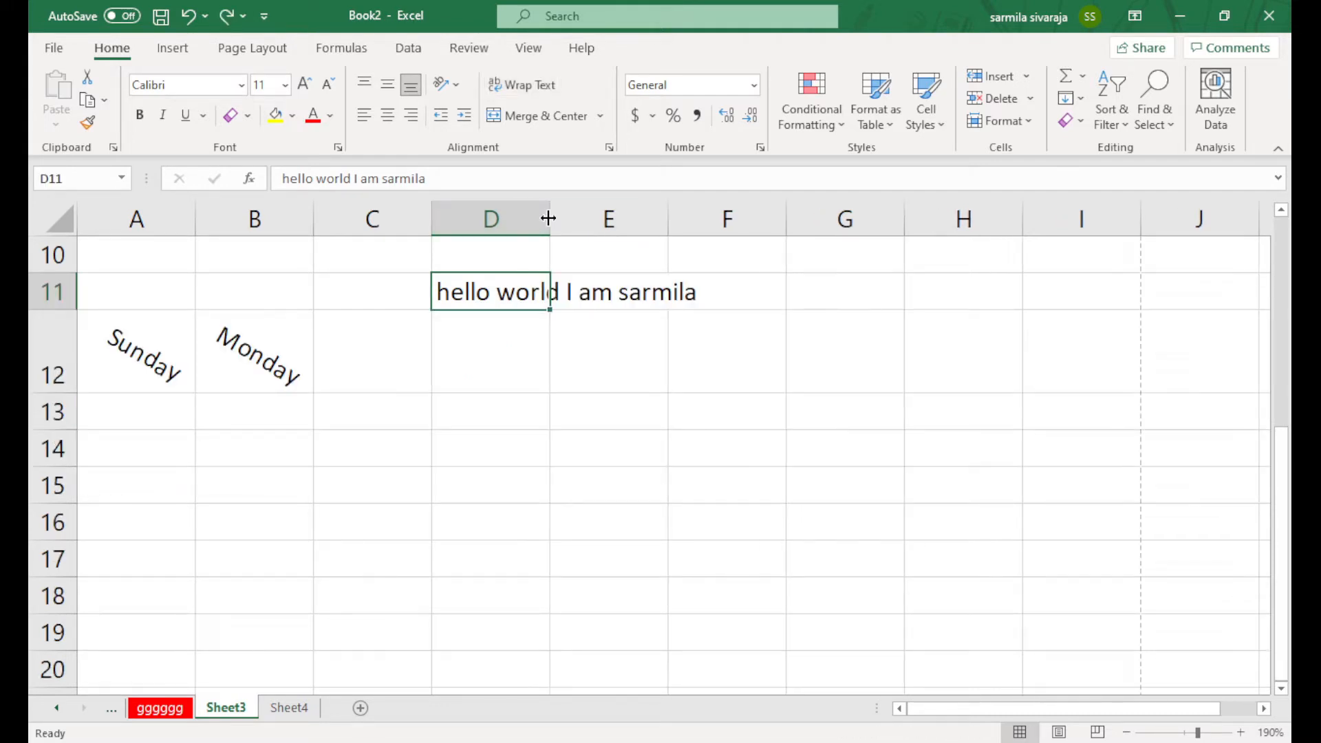
# Widen column D until the whole greeting sentence fits inside D11 on one line
pyautogui.moveTo(548, 218); pyautogui.dragTo(720, 218)
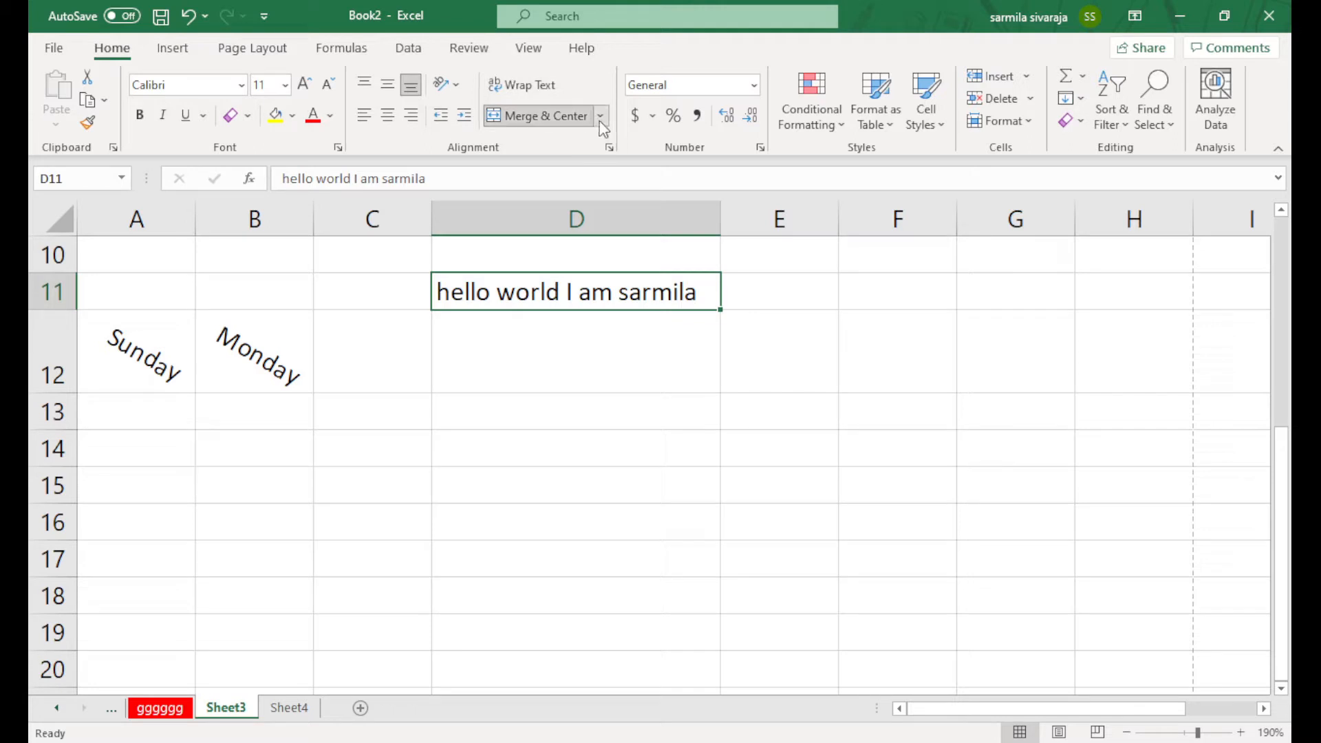
pyautogui.scroll(3, 484, 431)
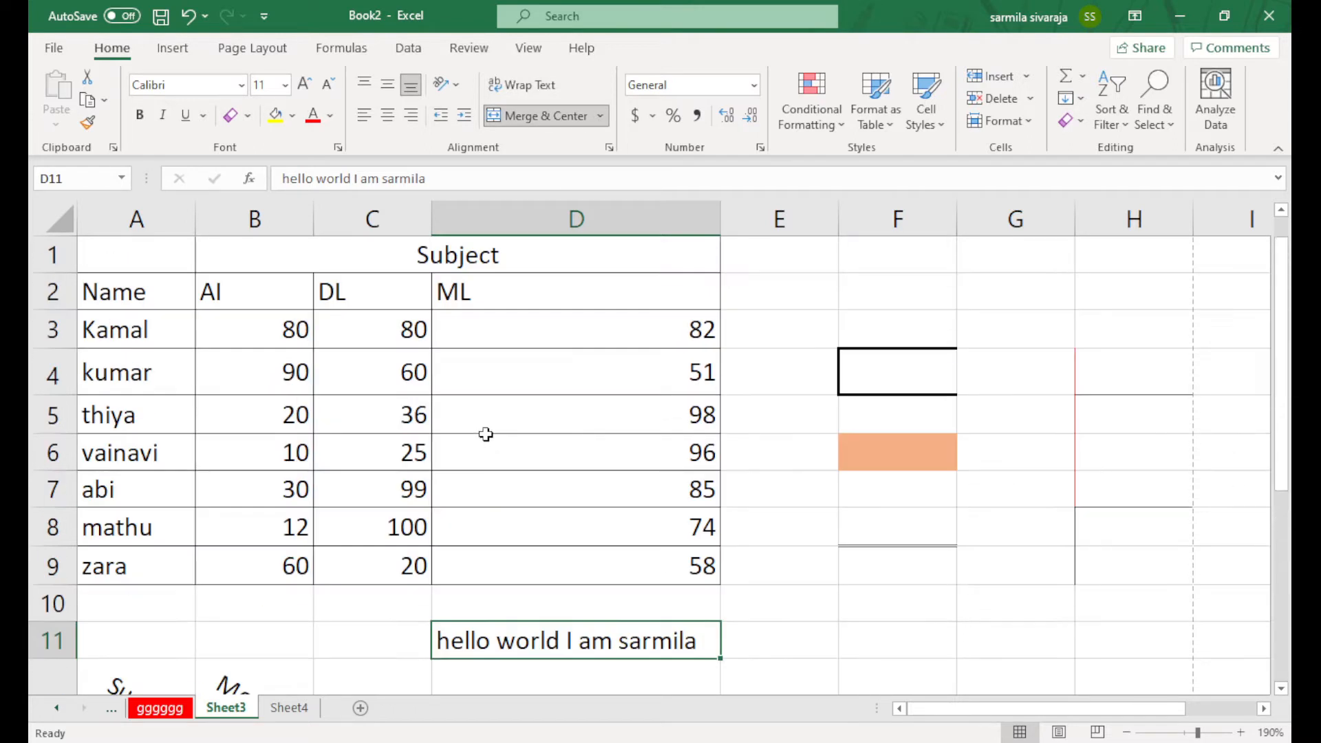
pyautogui.scroll(-4, 486, 439)
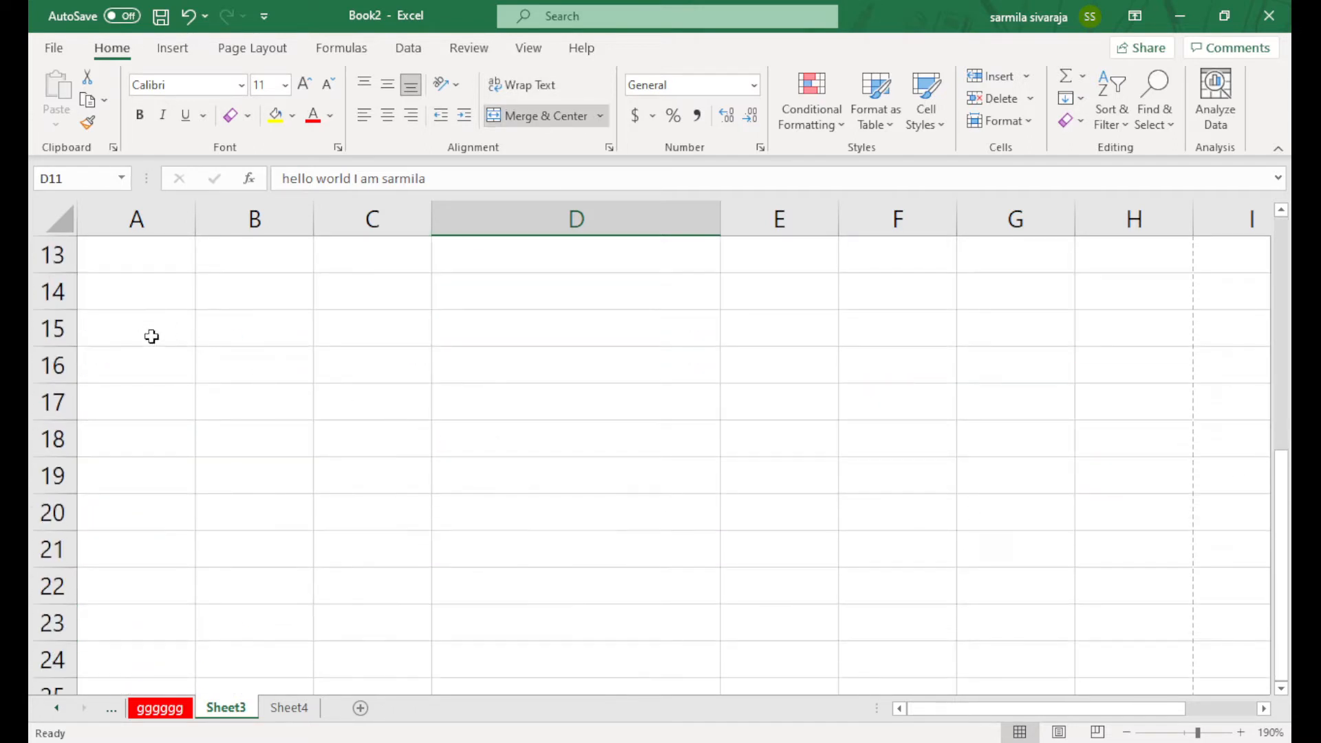
# Merge and centre A15:D15 and type hvhghg into it
pyautogui.moveTo(151, 333); pyautogui.dragTo(609, 478)
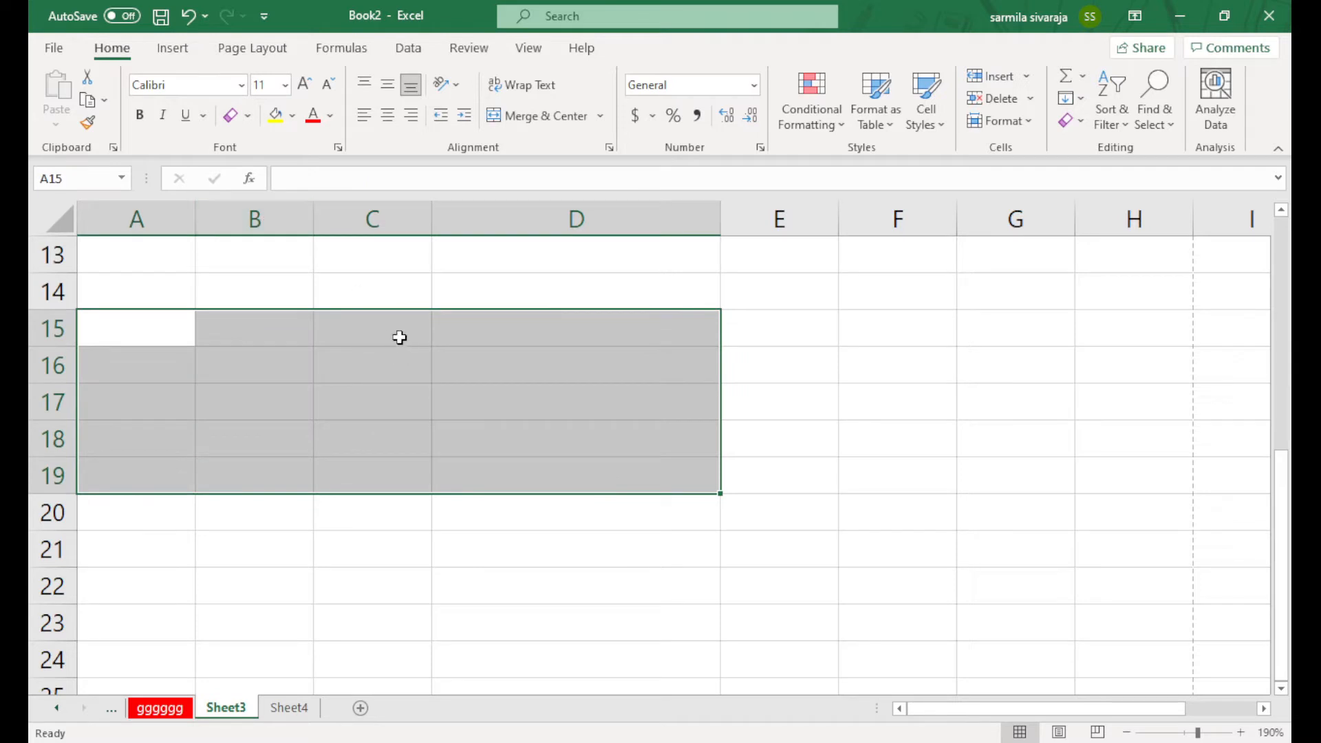
pyautogui.click(390, 392)
pyautogui.moveTo(97, 333); pyautogui.dragTo(548, 331)
pyautogui.click(564, 117)
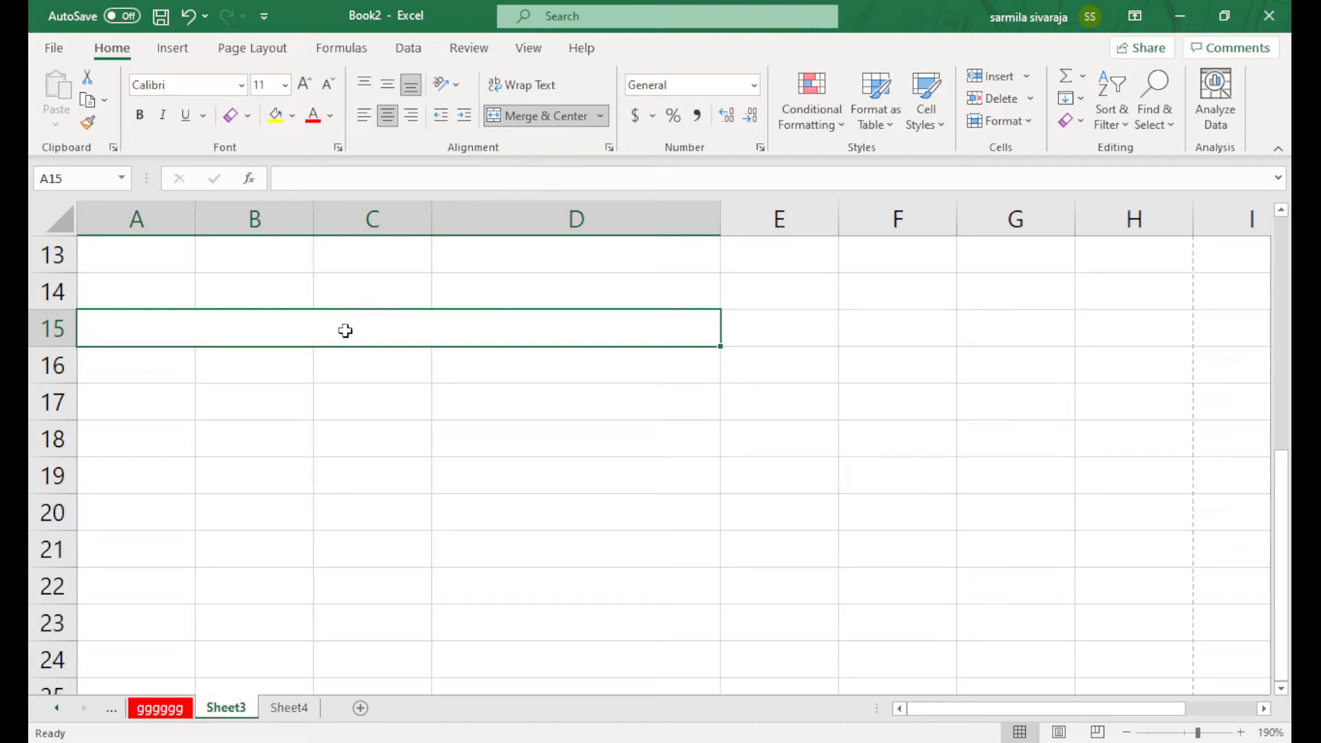
pyautogui.write('hvhghg')
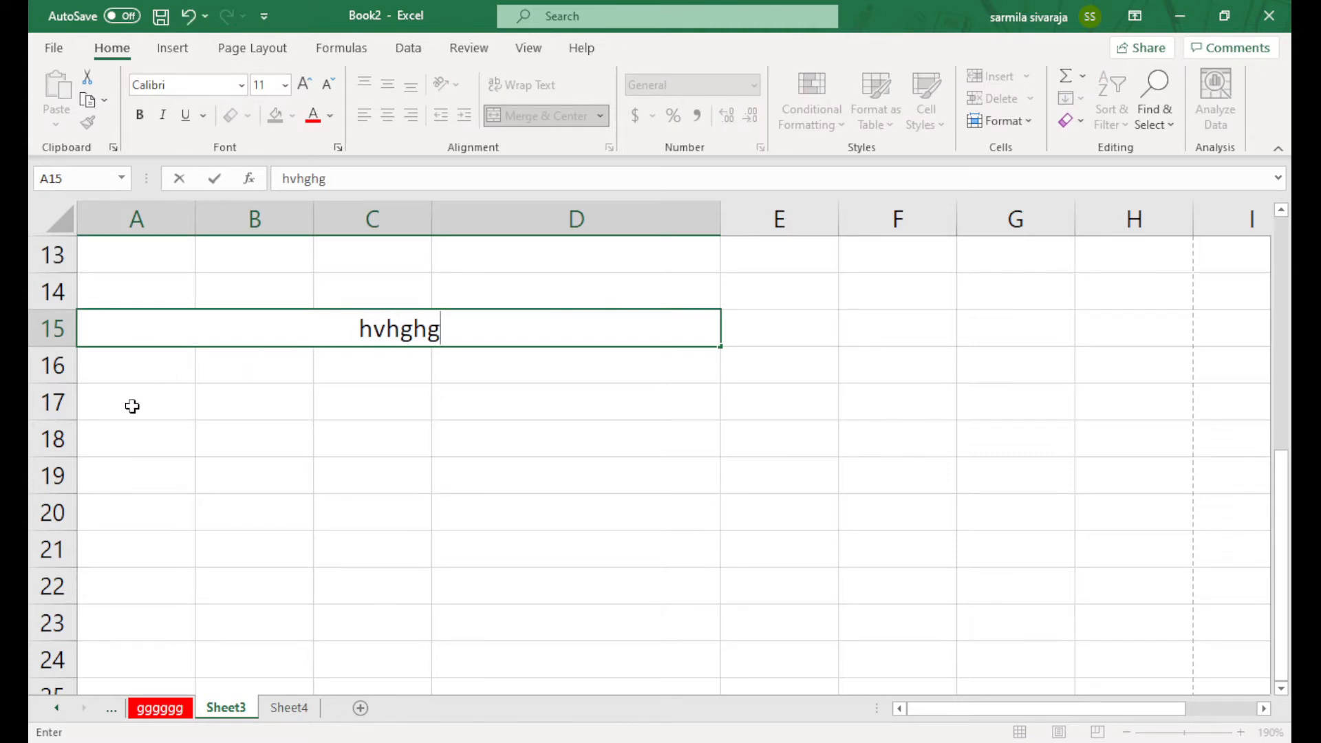
# Enter gfgfgf in the A17:D17 row selection
pyautogui.moveTo(130, 404); pyautogui.dragTo(505, 389)
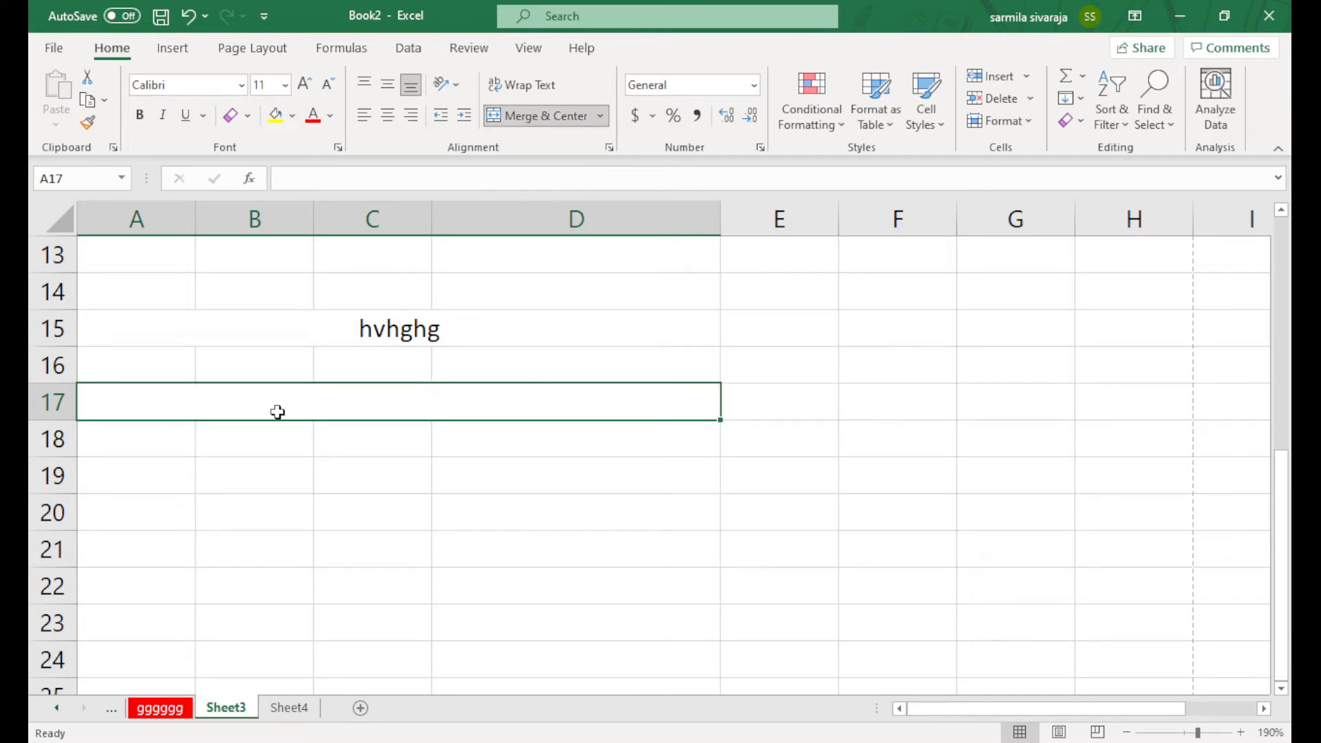
pyautogui.write('gfgfgf')
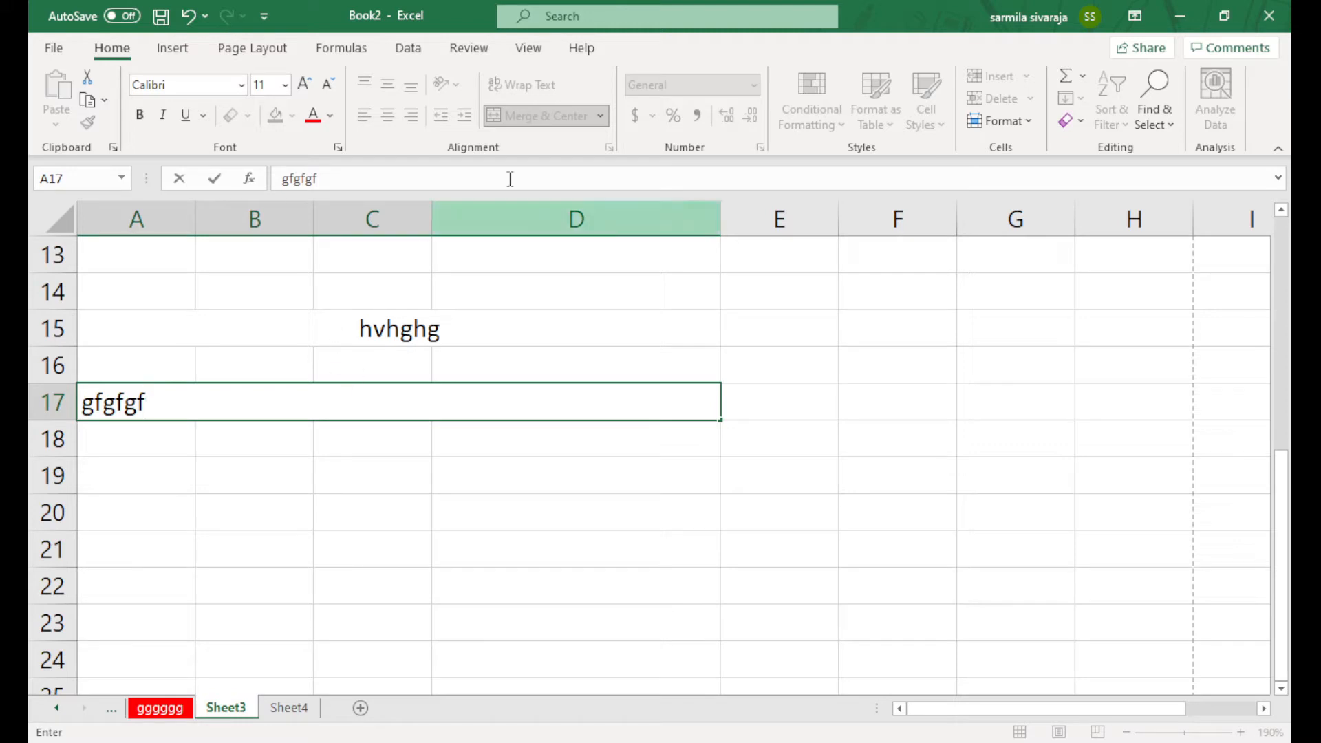
pyautogui.click(542, 312)
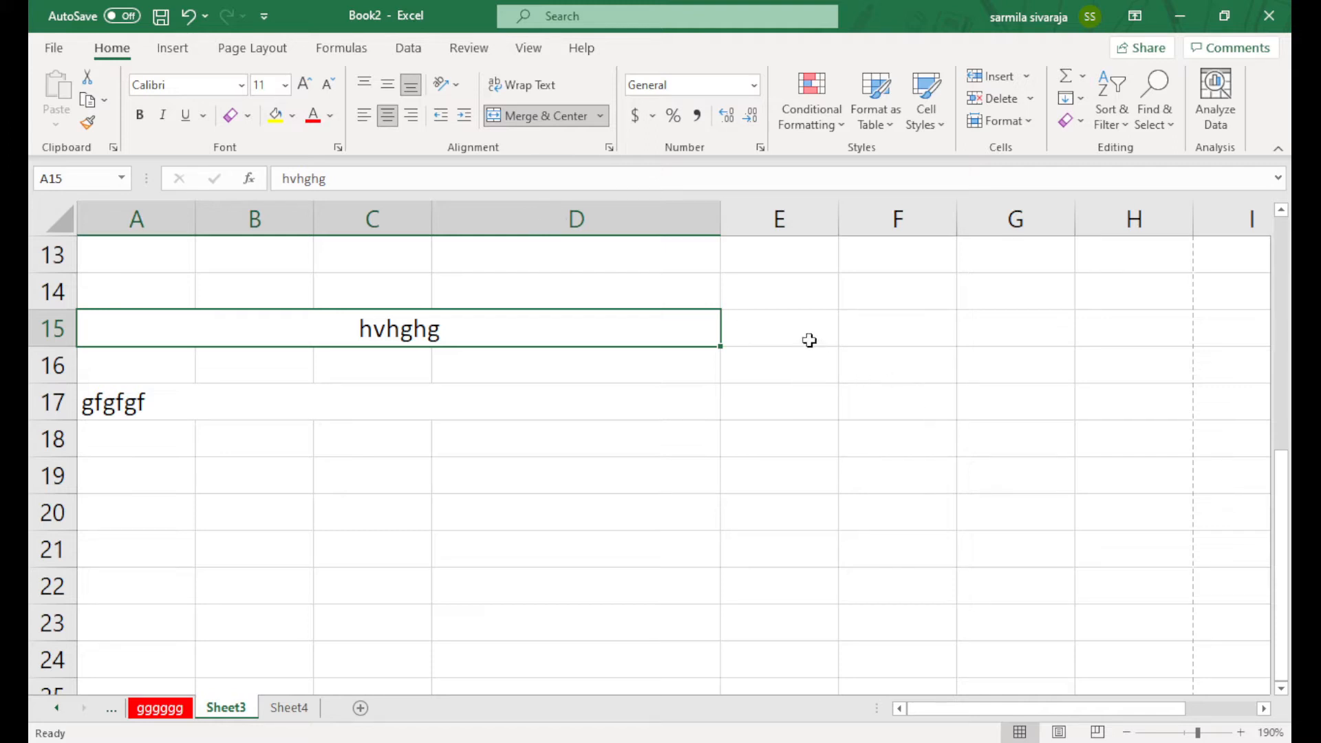
# Merge the F16:H20 block with Merge Cells, then undo so it stays unmerged
pyautogui.moveTo(853, 350); pyautogui.dragTo(1082, 496)
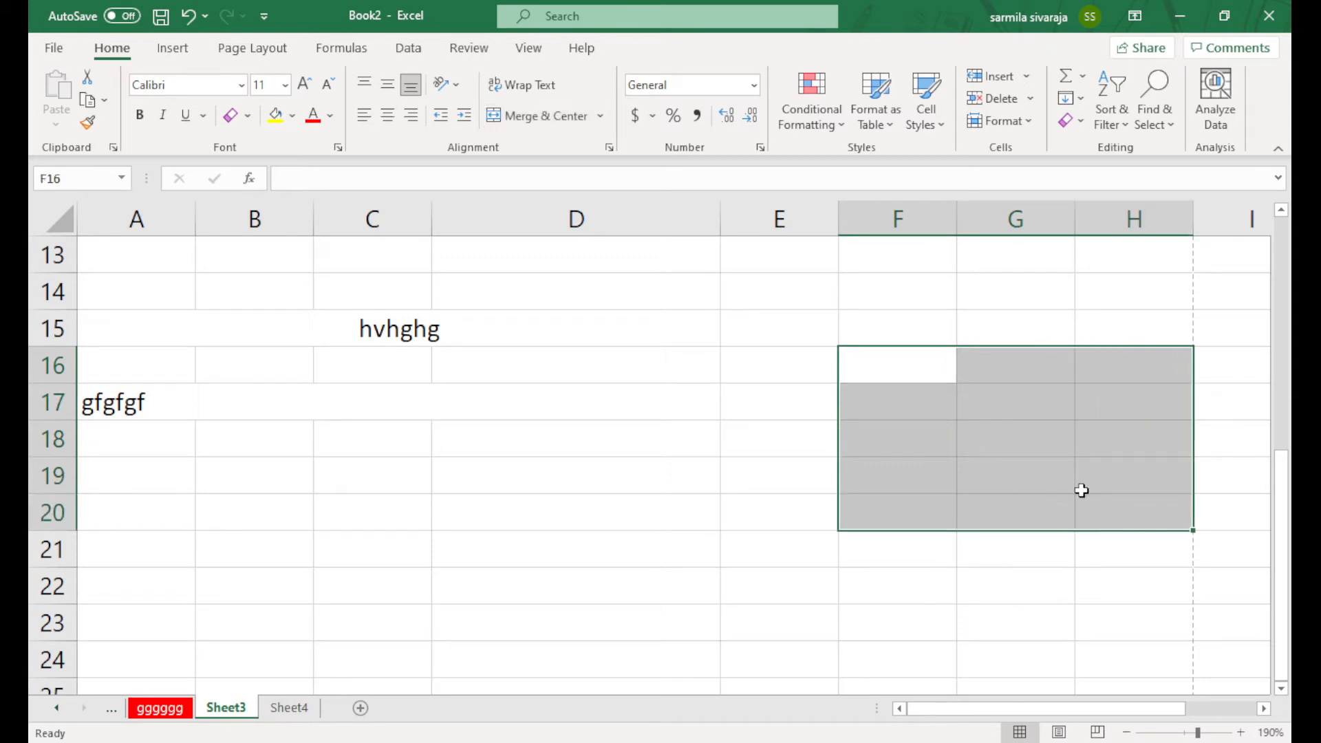
pyautogui.click(601, 117)
pyautogui.click(587, 205)
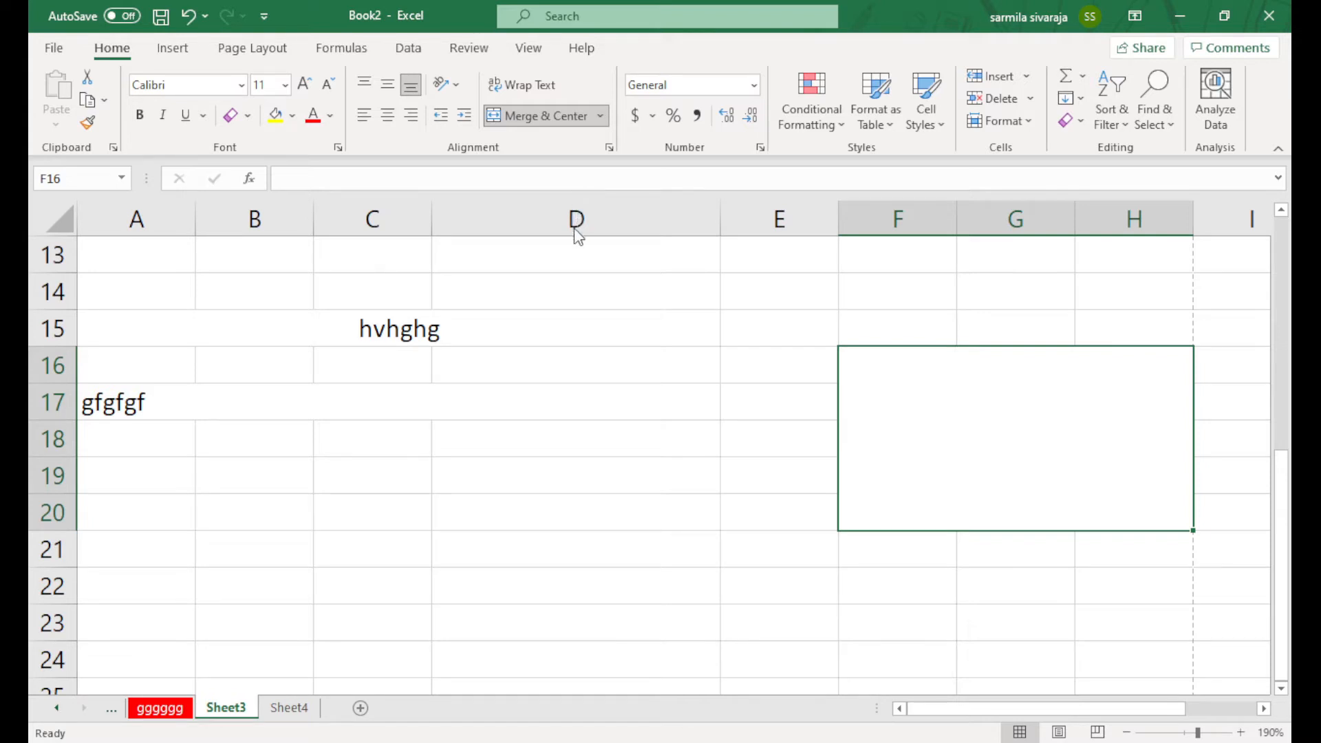
pyautogui.hotkey('ctrl', 'z')
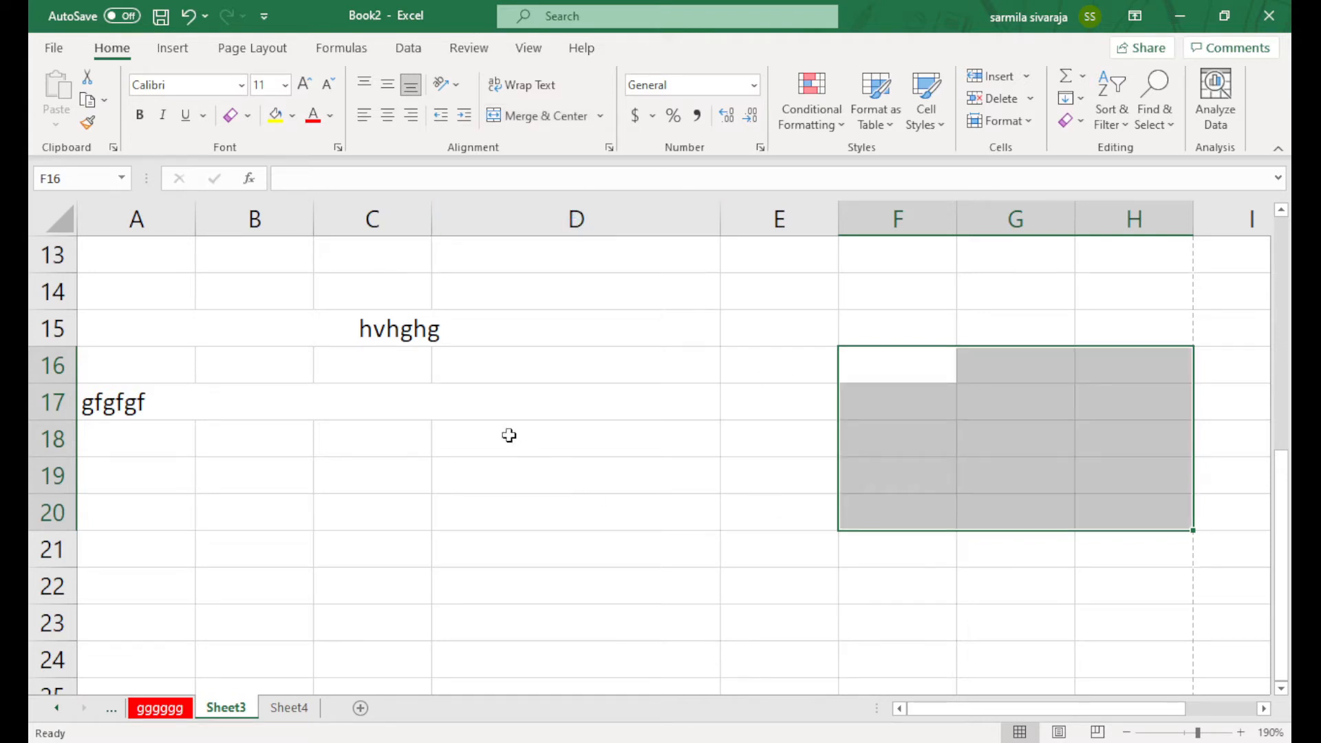
pyautogui.click(387, 460)
pyautogui.scroll(-3, 382, 499)
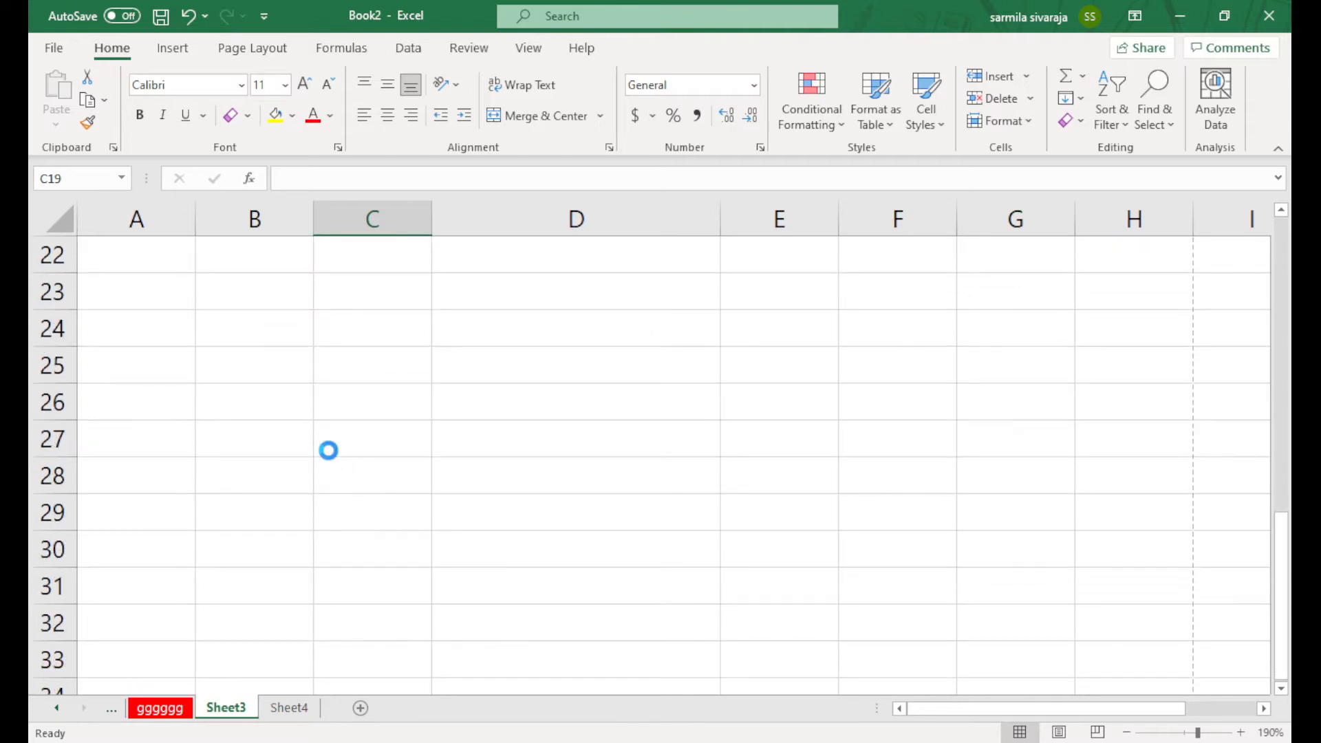
# Enter the numbers 10, 200 and 20 in A21, A22 and A24
pyautogui.scroll(5, 328, 451)
pyautogui.keyDown('ctrl'); pyautogui.scroll(-3, 328, 450); pyautogui.keyUp('ctrl')
pyautogui.scroll(-3, 344, 493)
pyautogui.click(104, 406)
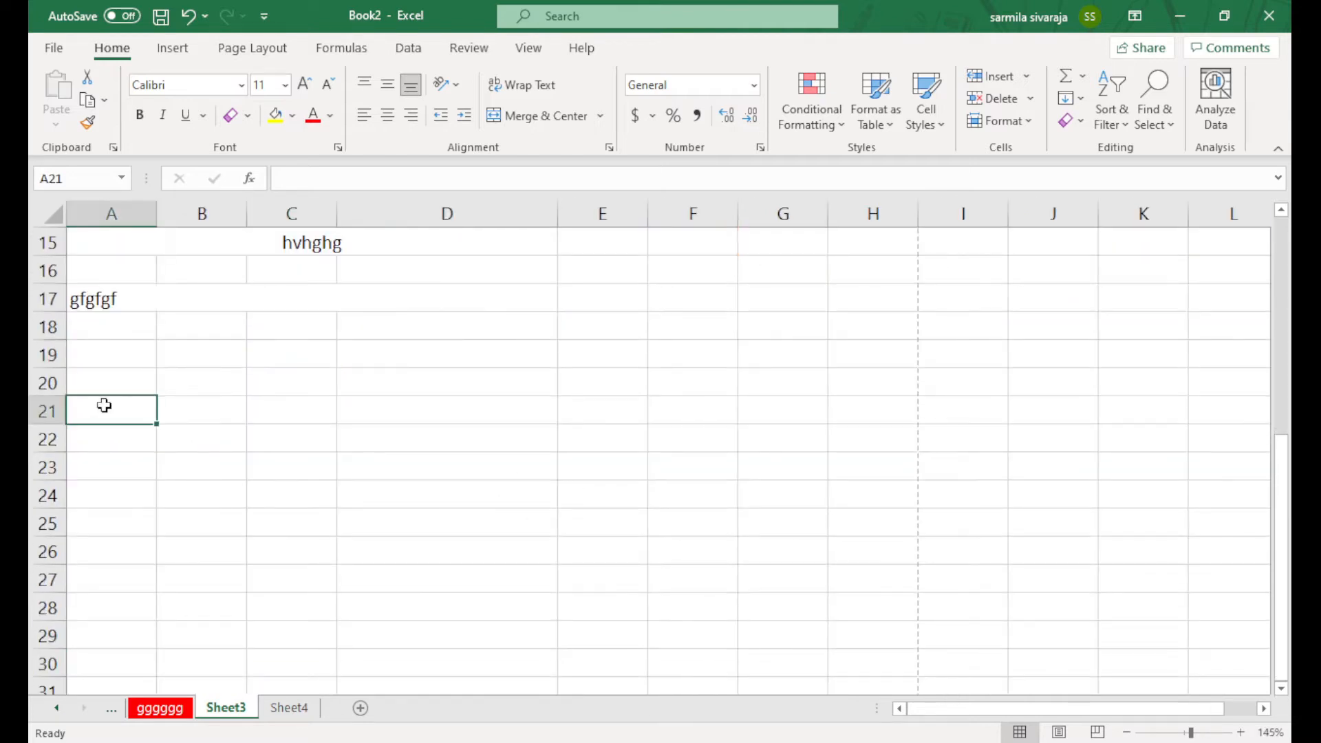
pyautogui.write('10')
pyautogui.click(86, 442)
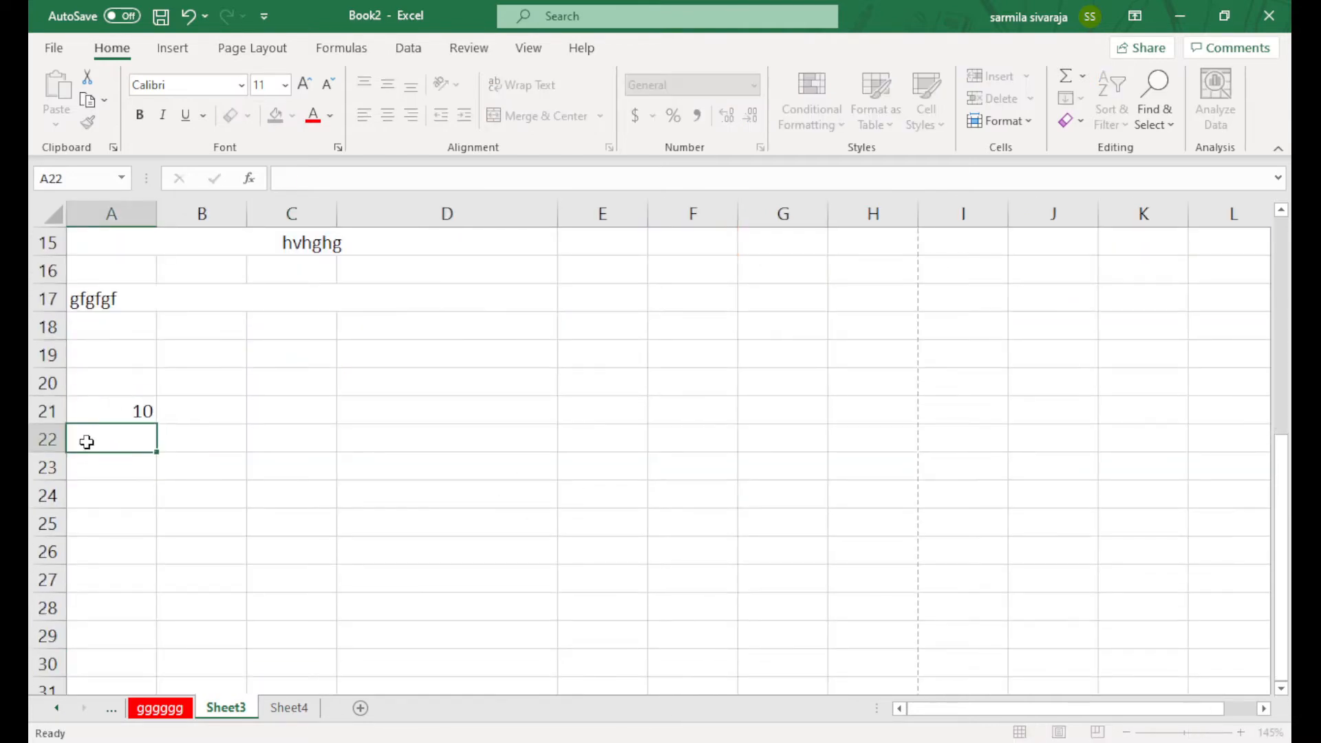
pyautogui.write('200')
pyautogui.click(115, 482)
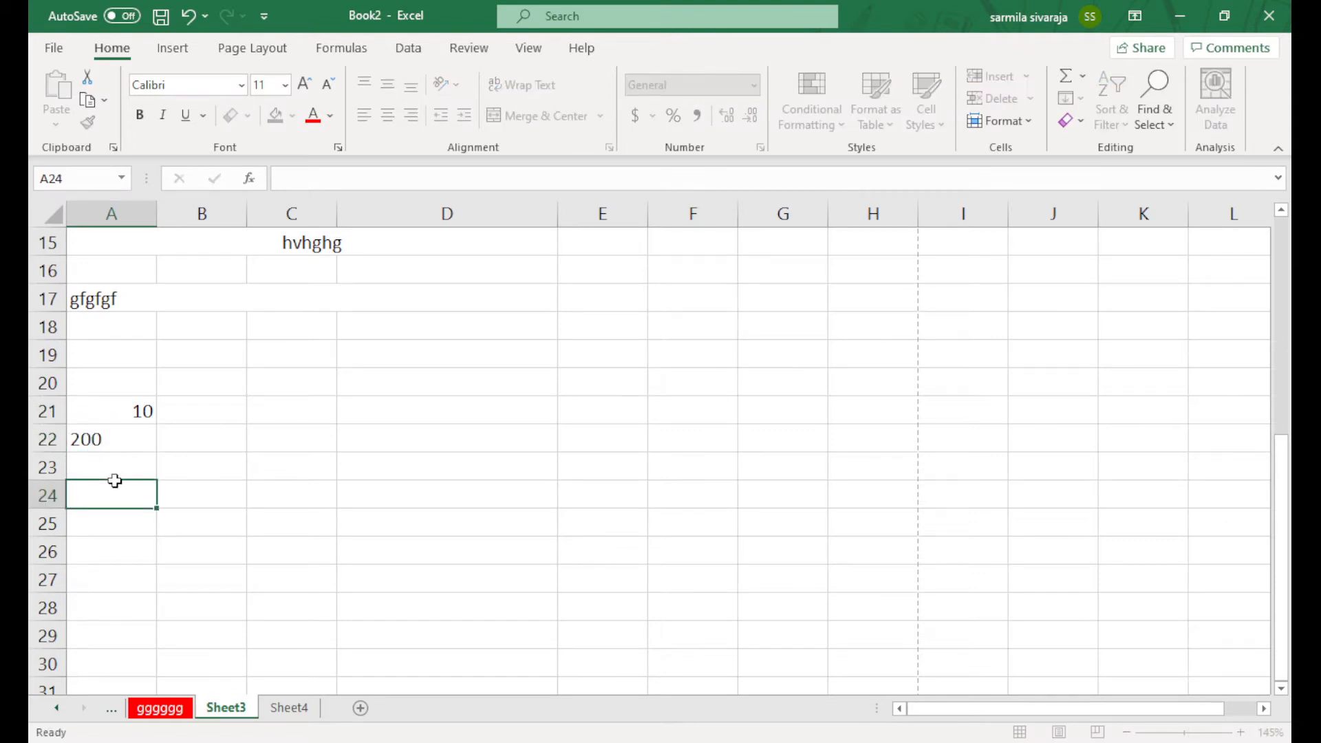
pyautogui.write('20')
pyautogui.click(282, 493)
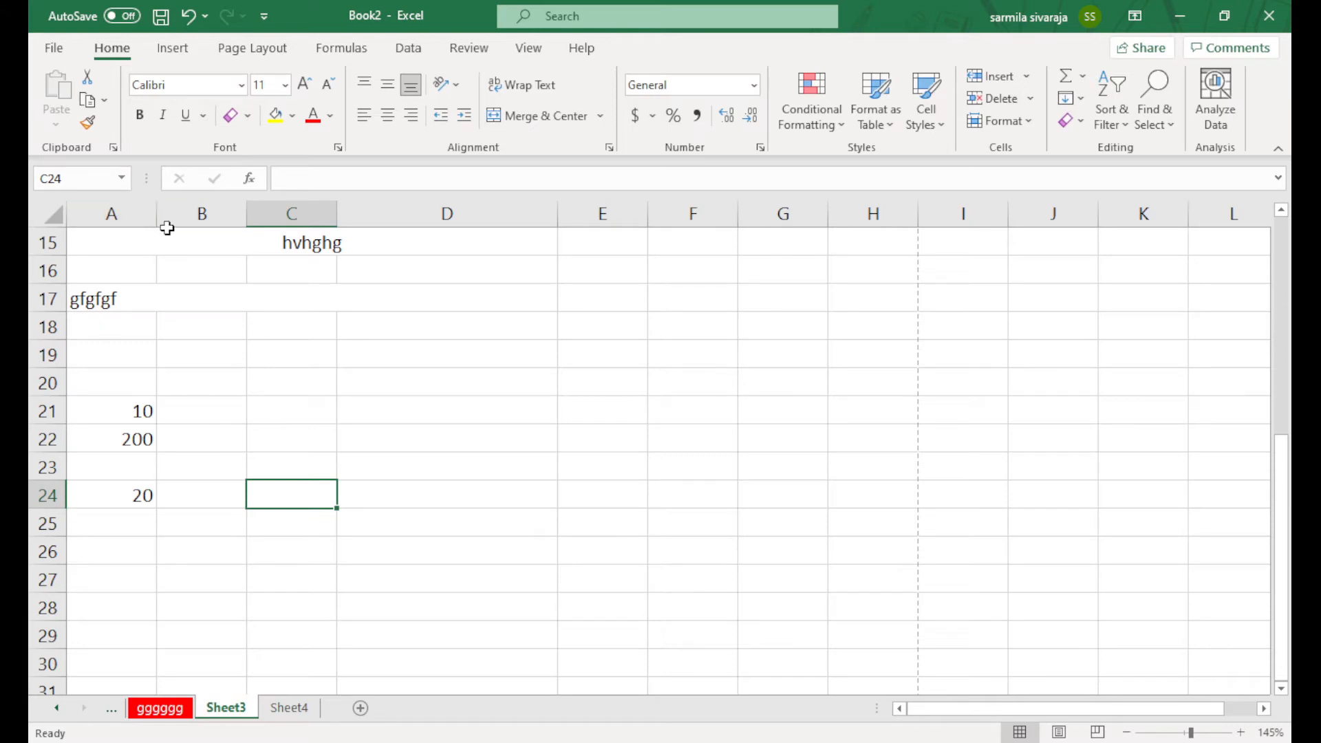
# Enter fdd, fffff and fds in B21:B23, then select A21:A24 to see their sum
pyautogui.click(204, 409)
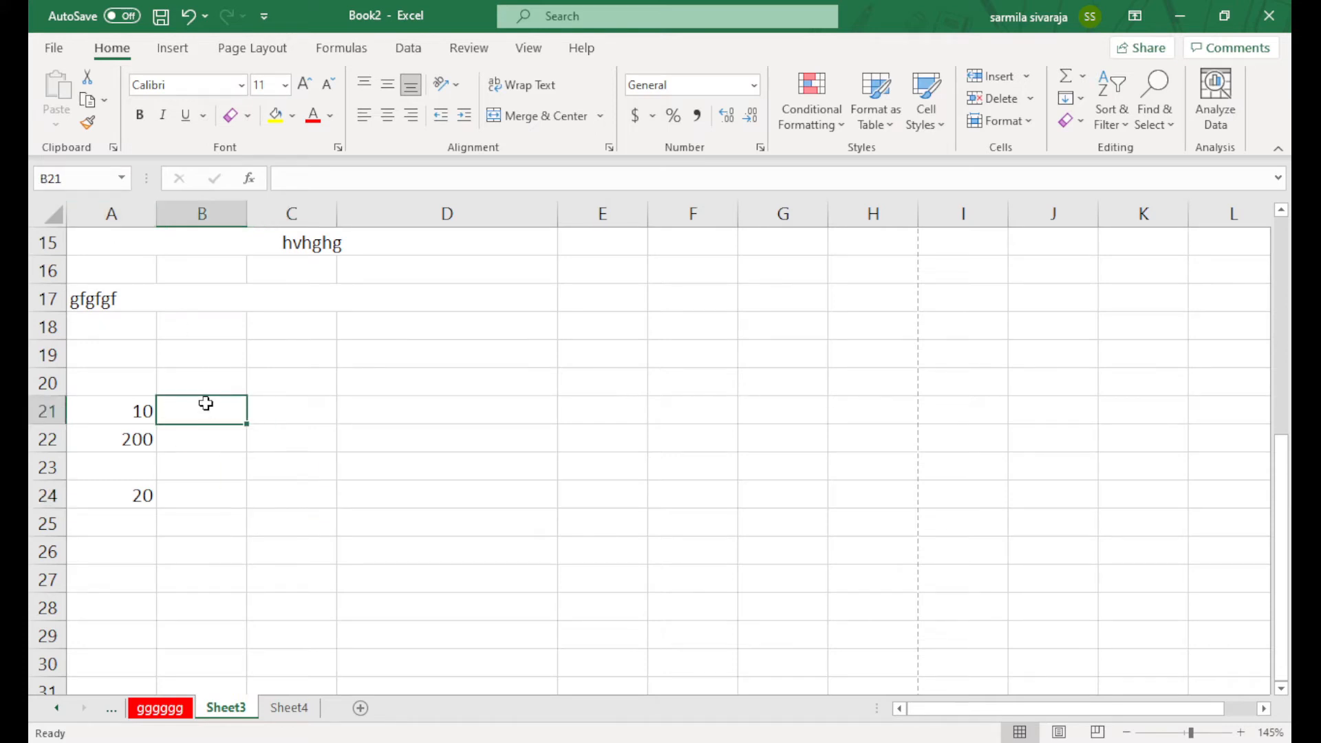
pyautogui.write('fdd')
pyautogui.click(186, 448)
pyautogui.write('fffff')
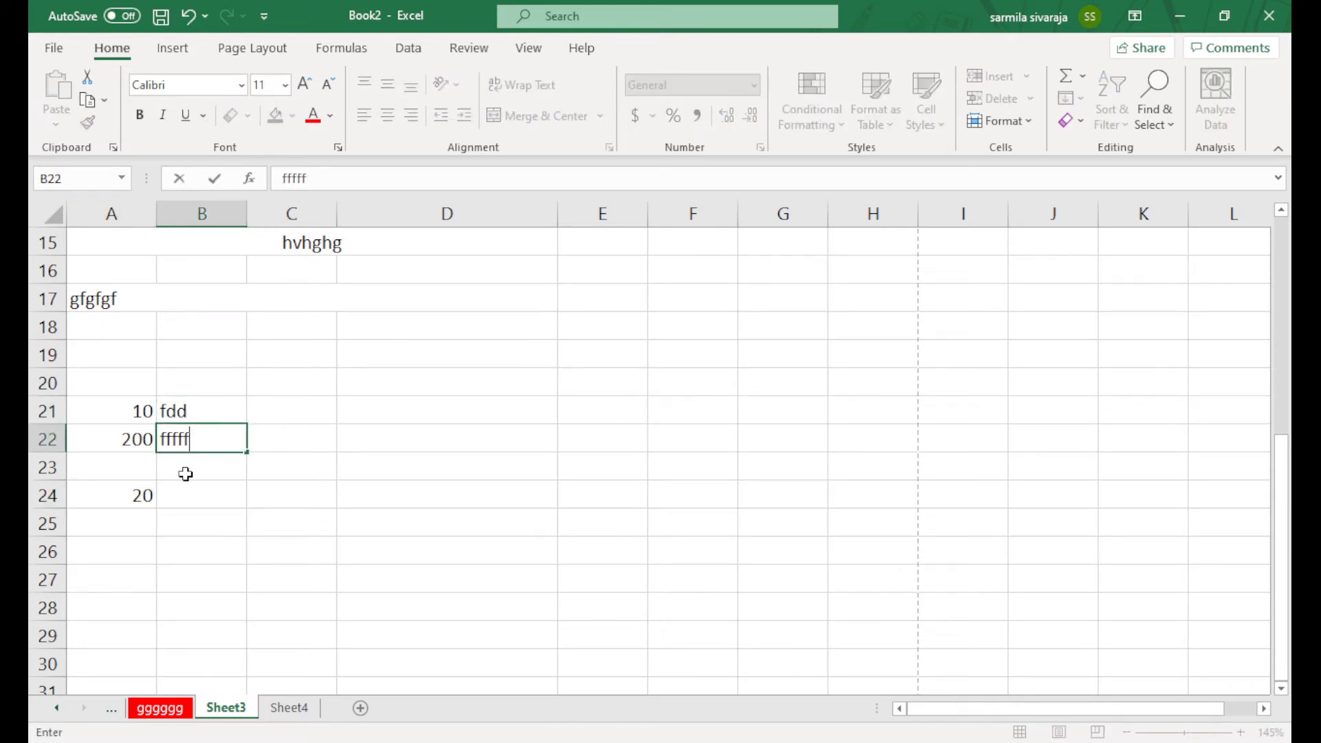
pyautogui.click(186, 474)
pyautogui.write('fds')
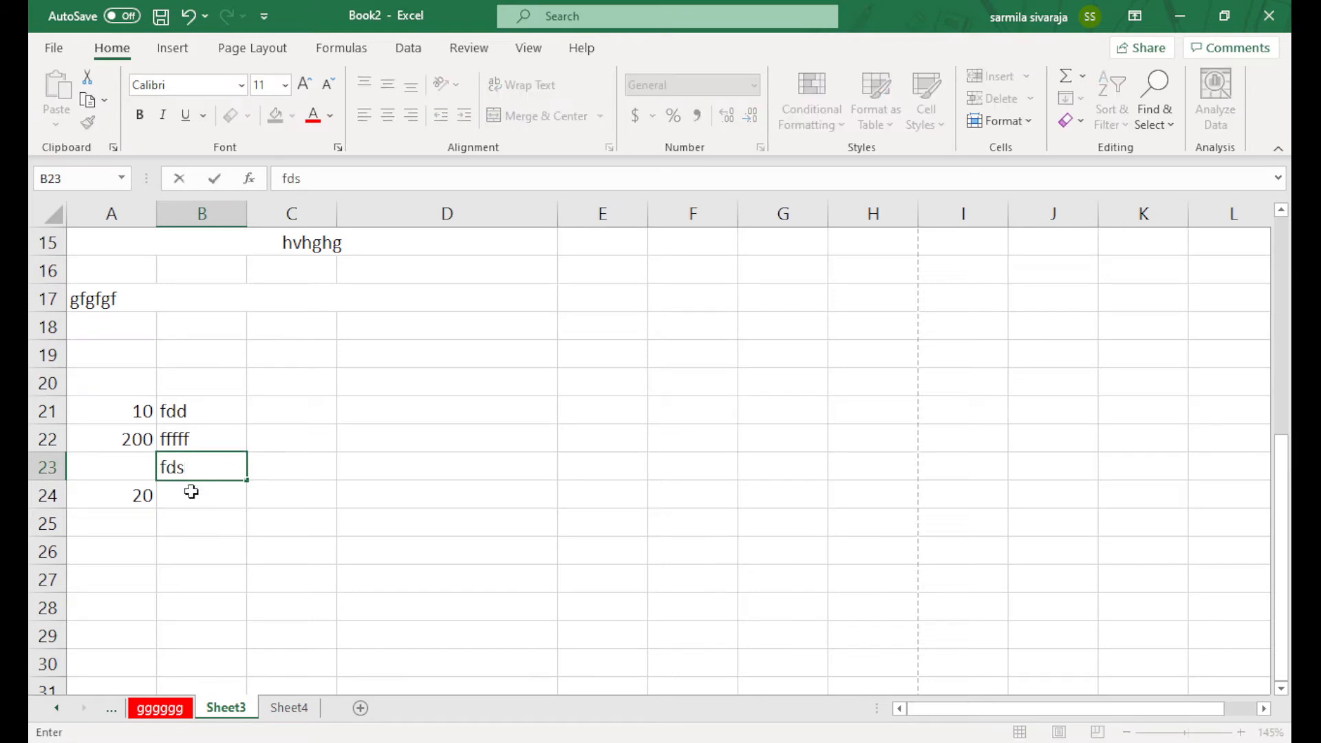
pyautogui.click(188, 492)
pyautogui.click(189, 524)
pyautogui.moveTo(138, 411); pyautogui.dragTo(149, 496)
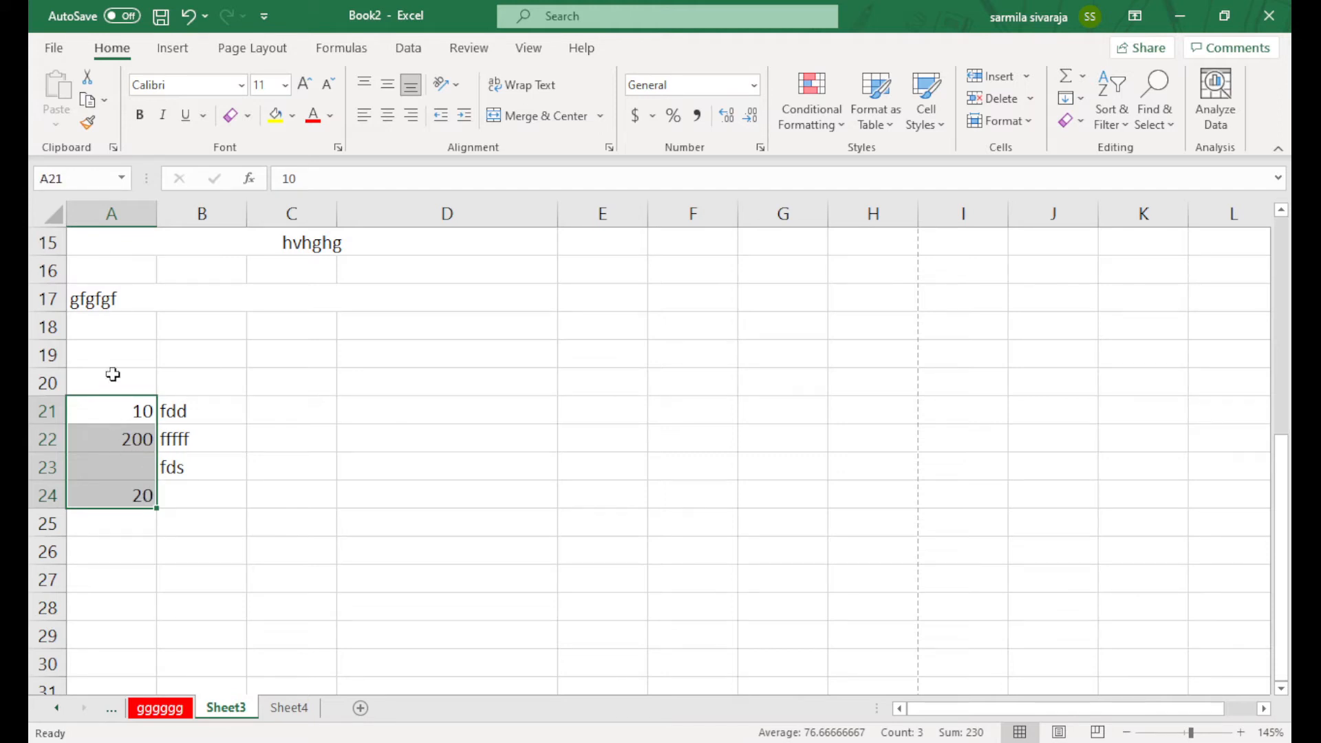
pyautogui.click(196, 414)
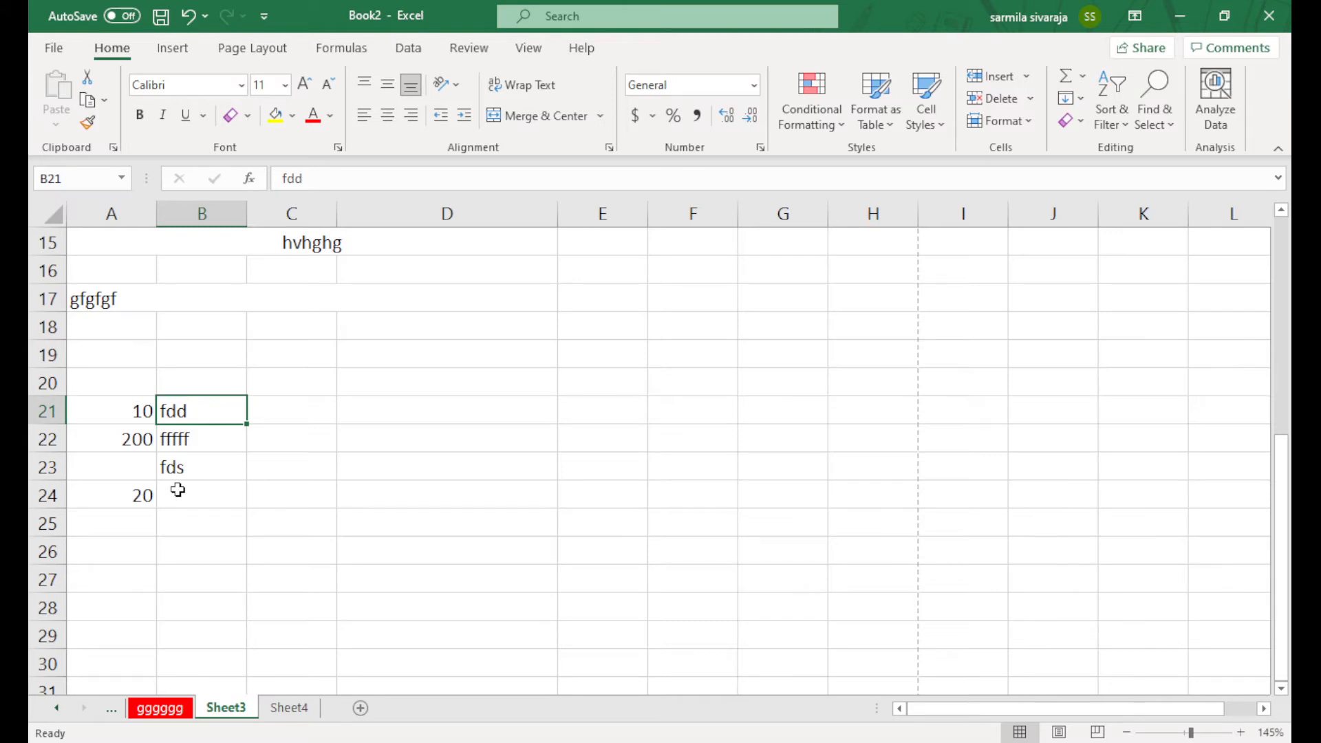
# Enter 10A in D23 and reselect it to see it stays left-aligned like text
pyautogui.click(356, 470)
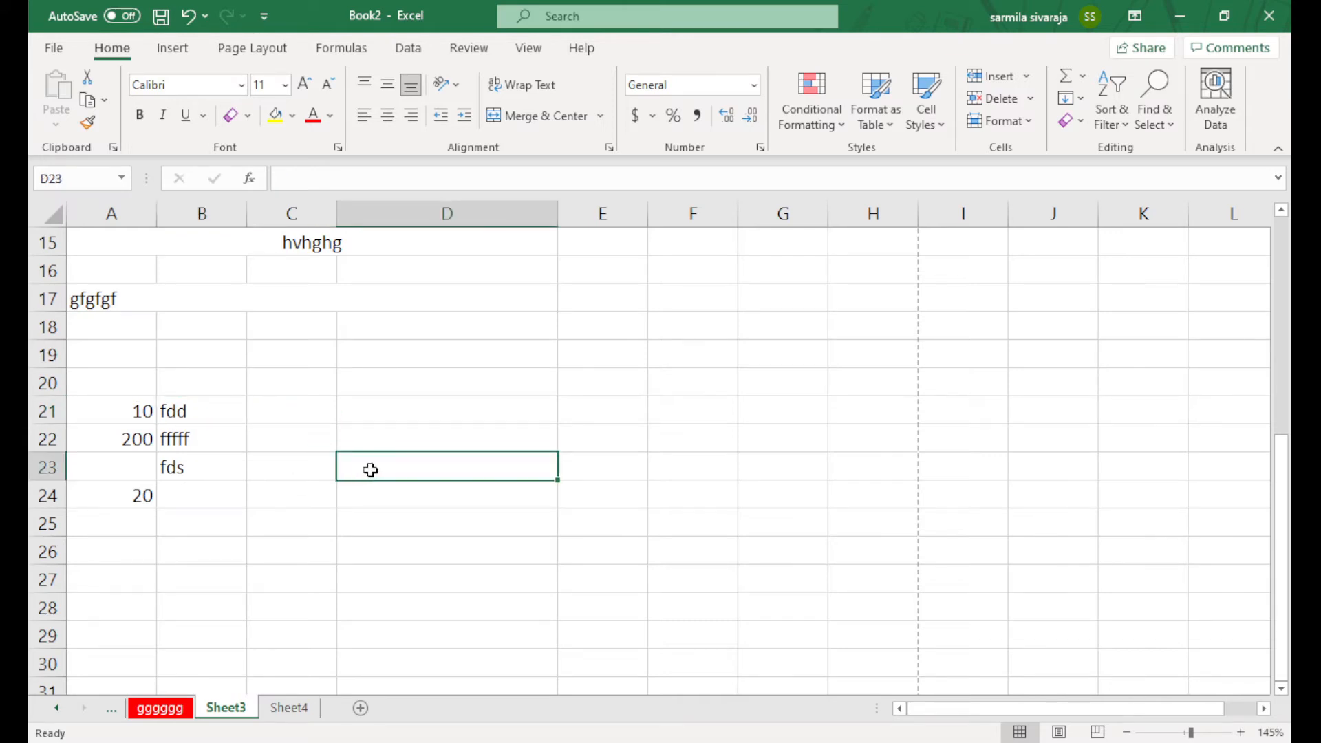
pyautogui.write('10A')
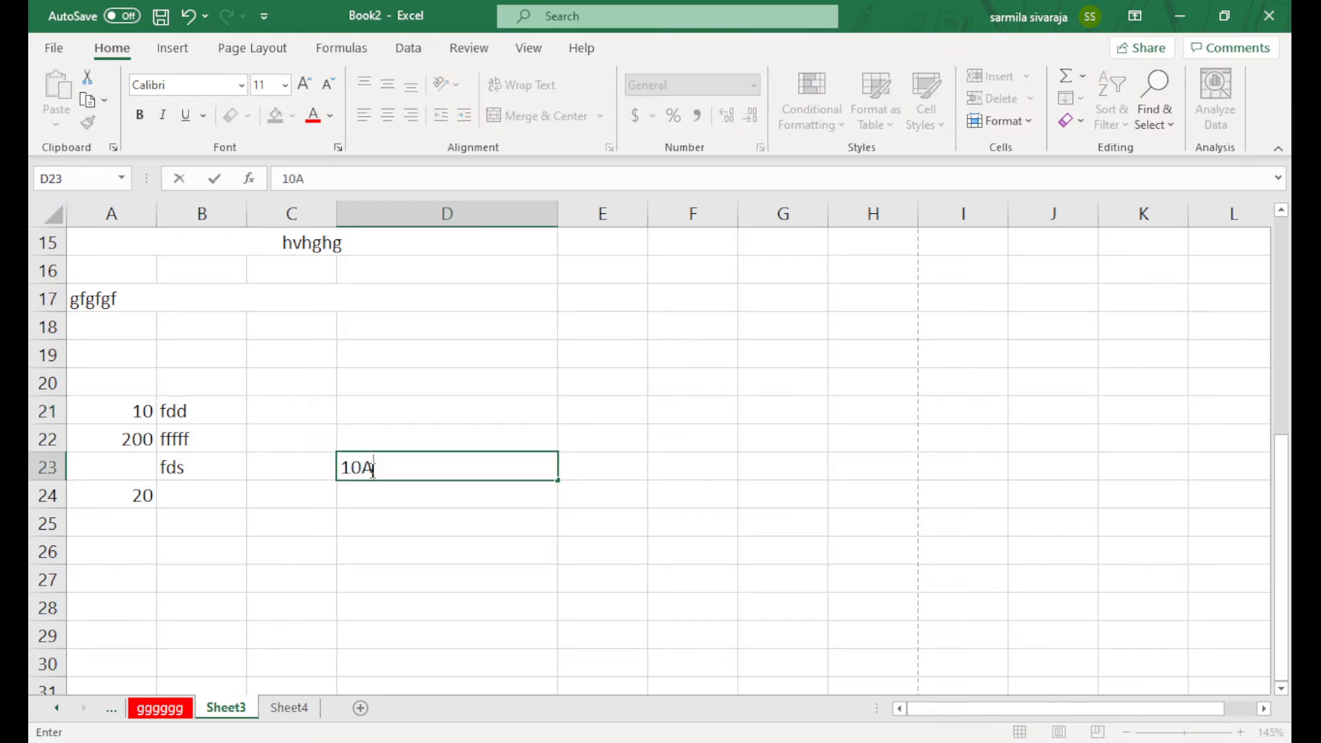
pyautogui.press('Return')
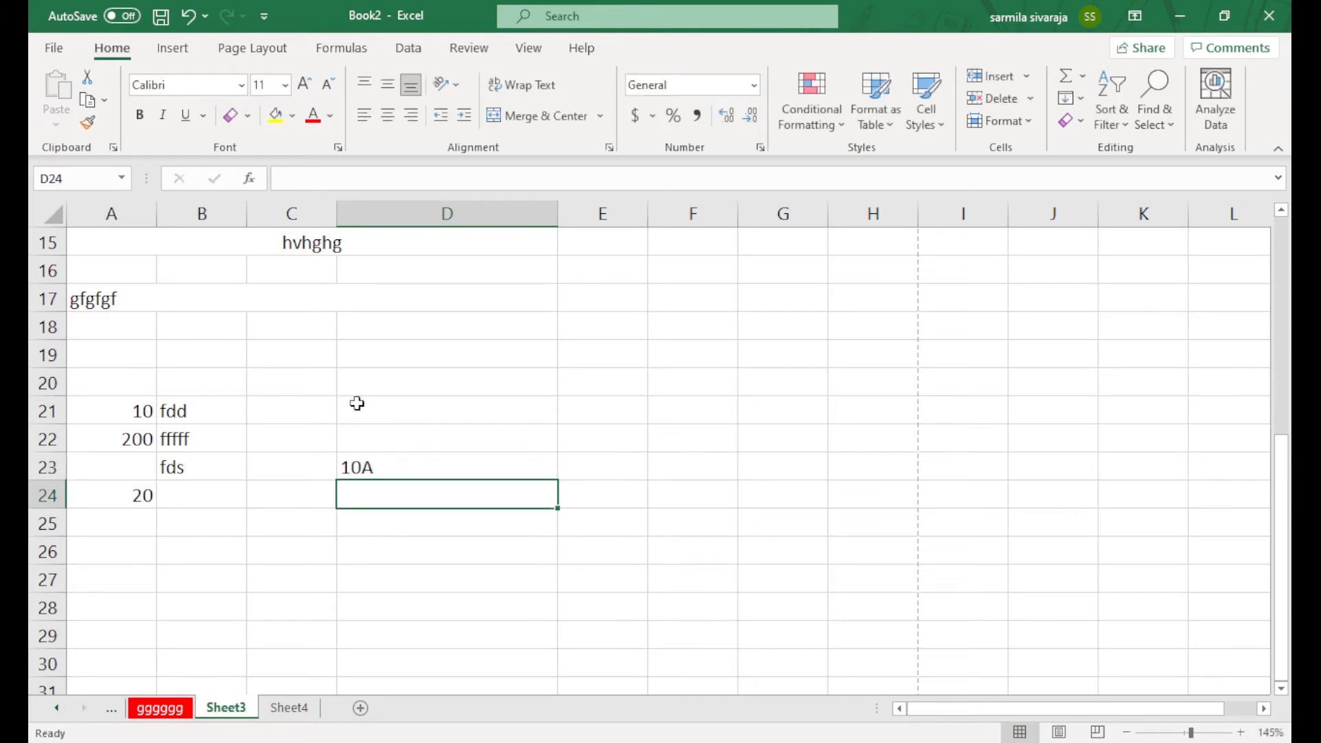
pyautogui.click(393, 470)
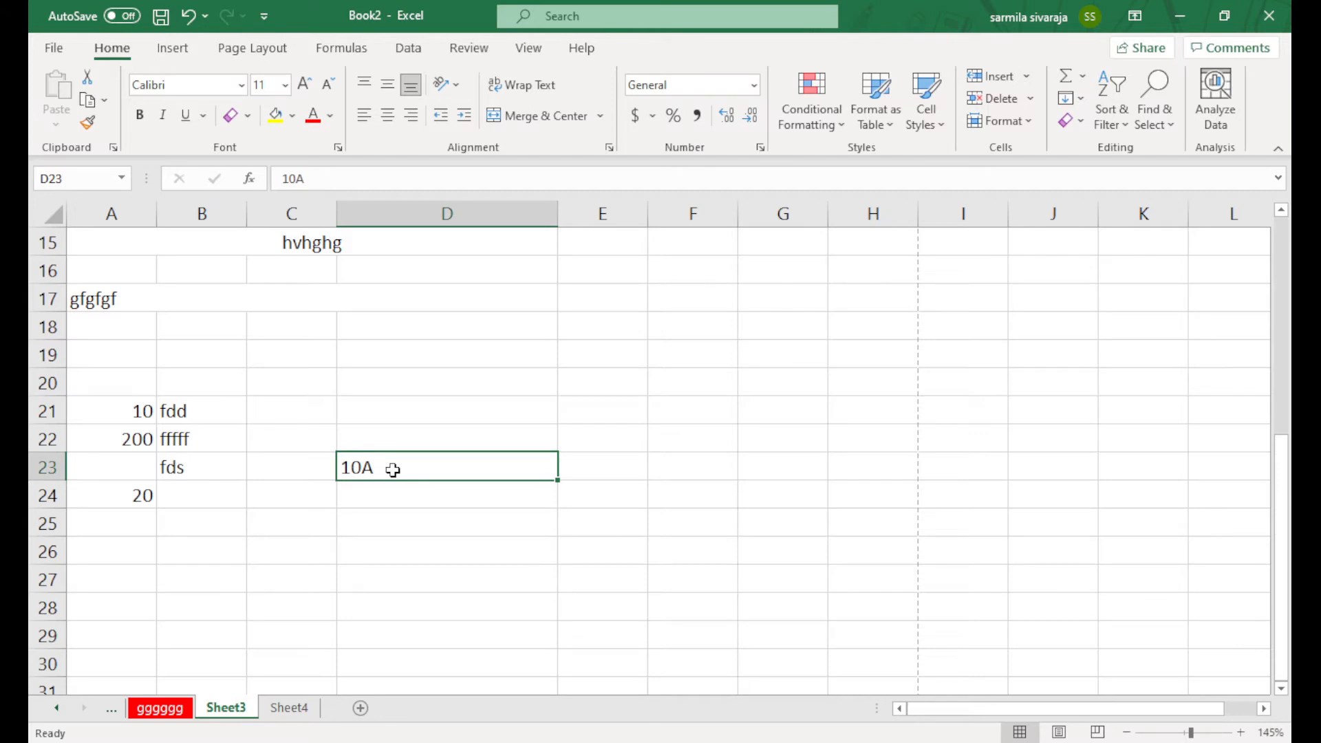
pyautogui.scroll(5, 393, 482)
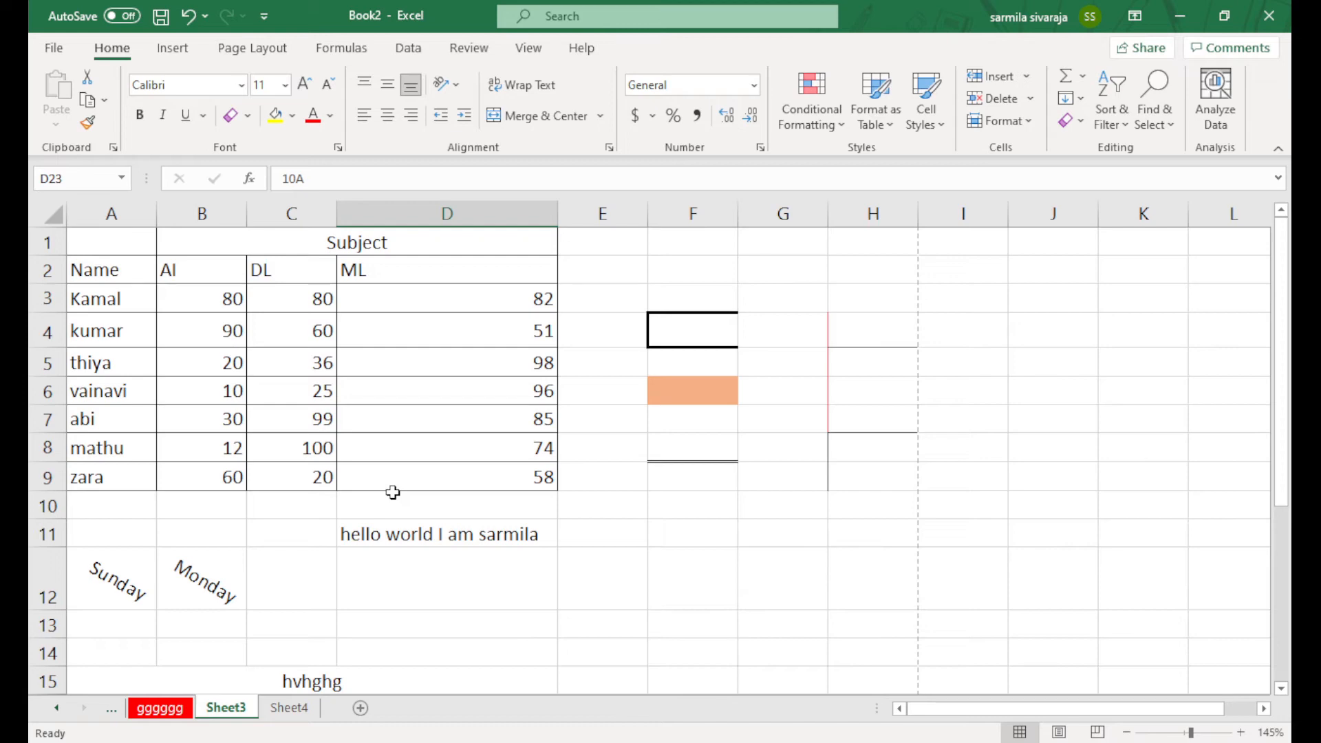
# Leave Sheet3 and switch to the empty Sheet4
pyautogui.scroll(-5, 543, 555)
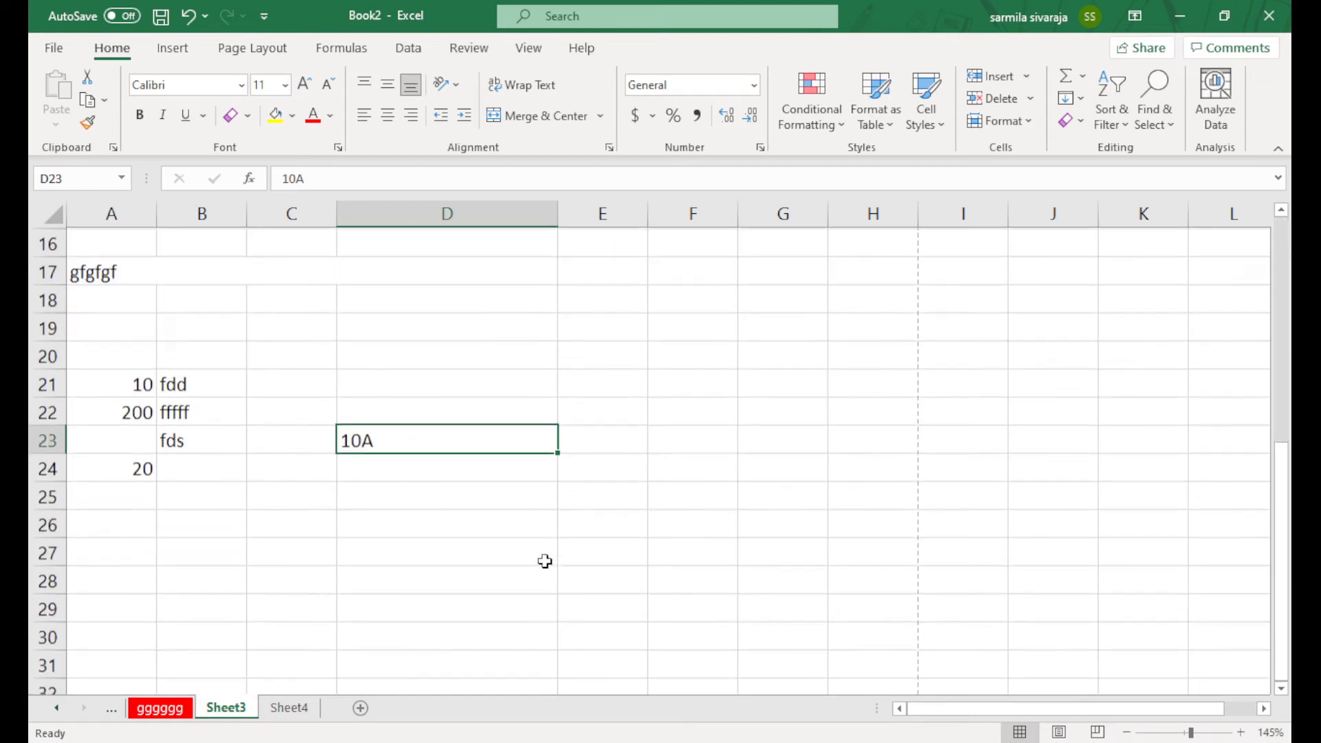
pyautogui.scroll(5, 544, 555)
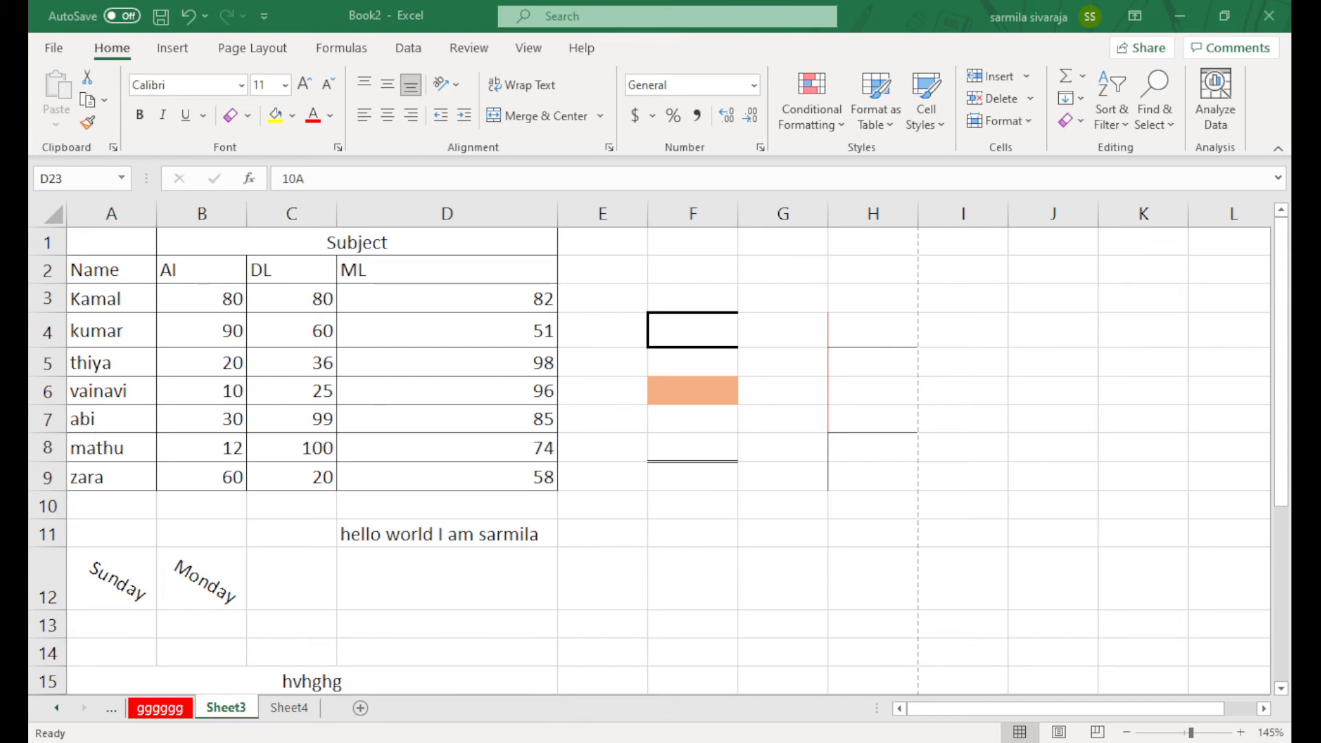
pyautogui.click(221, 714)
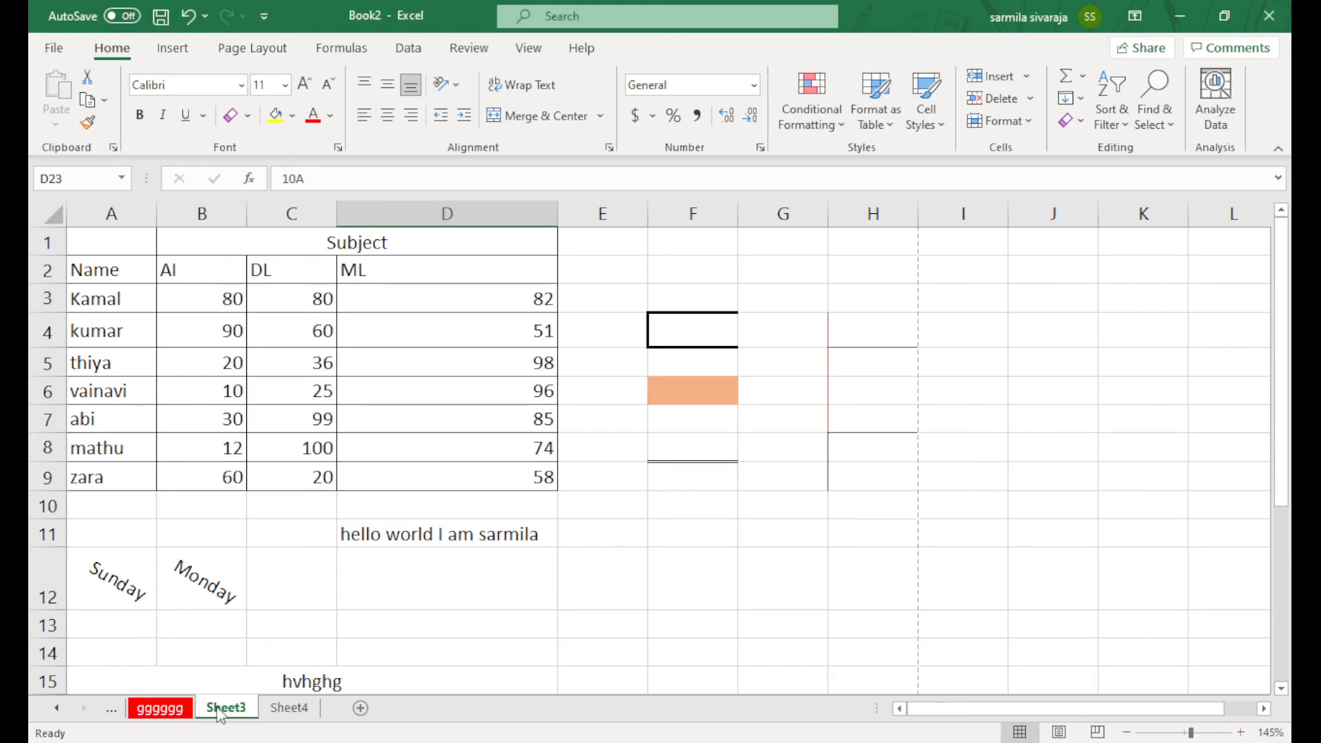
pyautogui.click(294, 714)
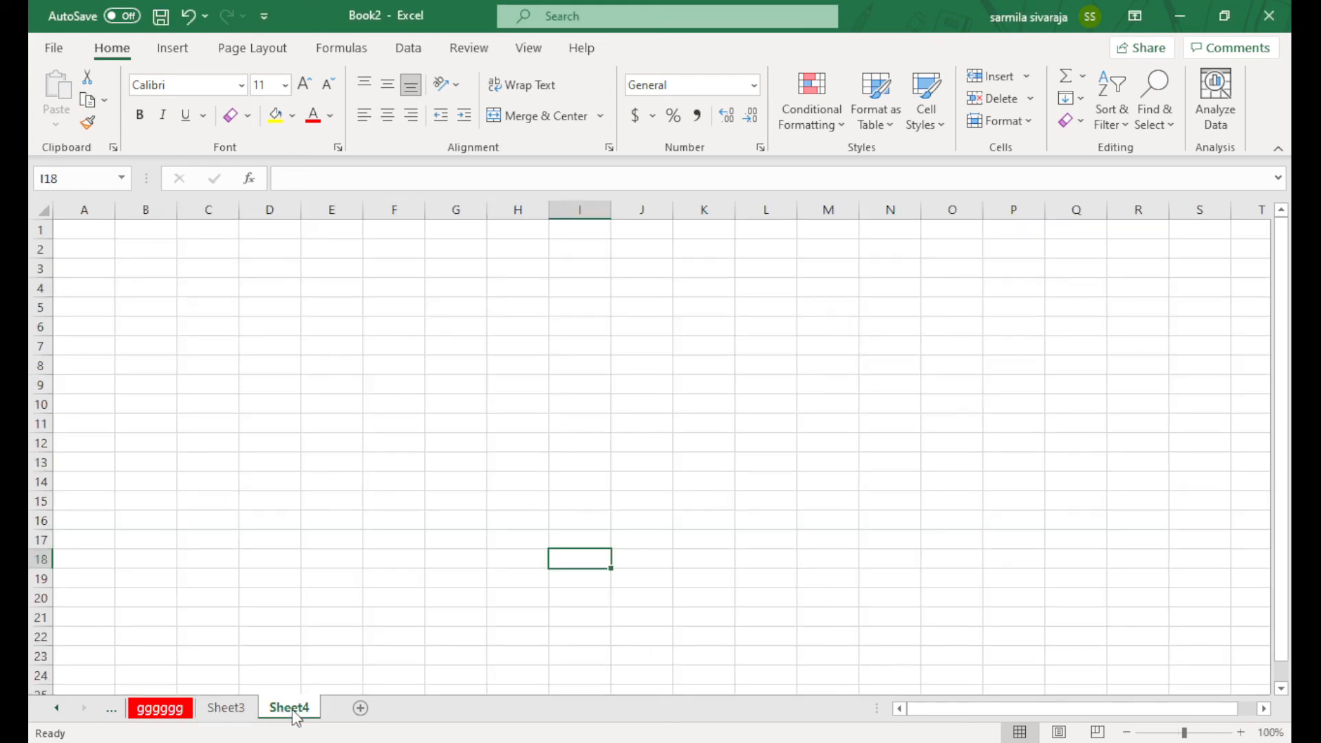